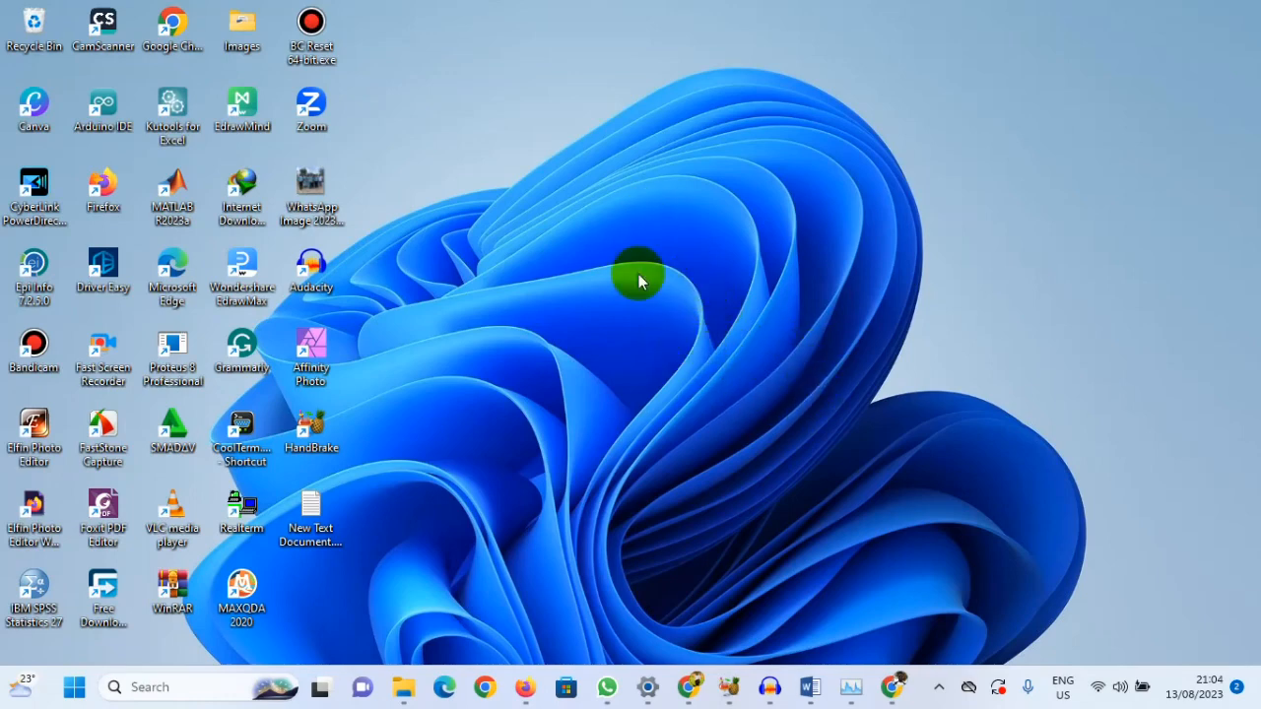
- Switch to Chrome, search the web for "epi info" in a new tab and open the CDC Epi Info page
mouse_move(695, 690)
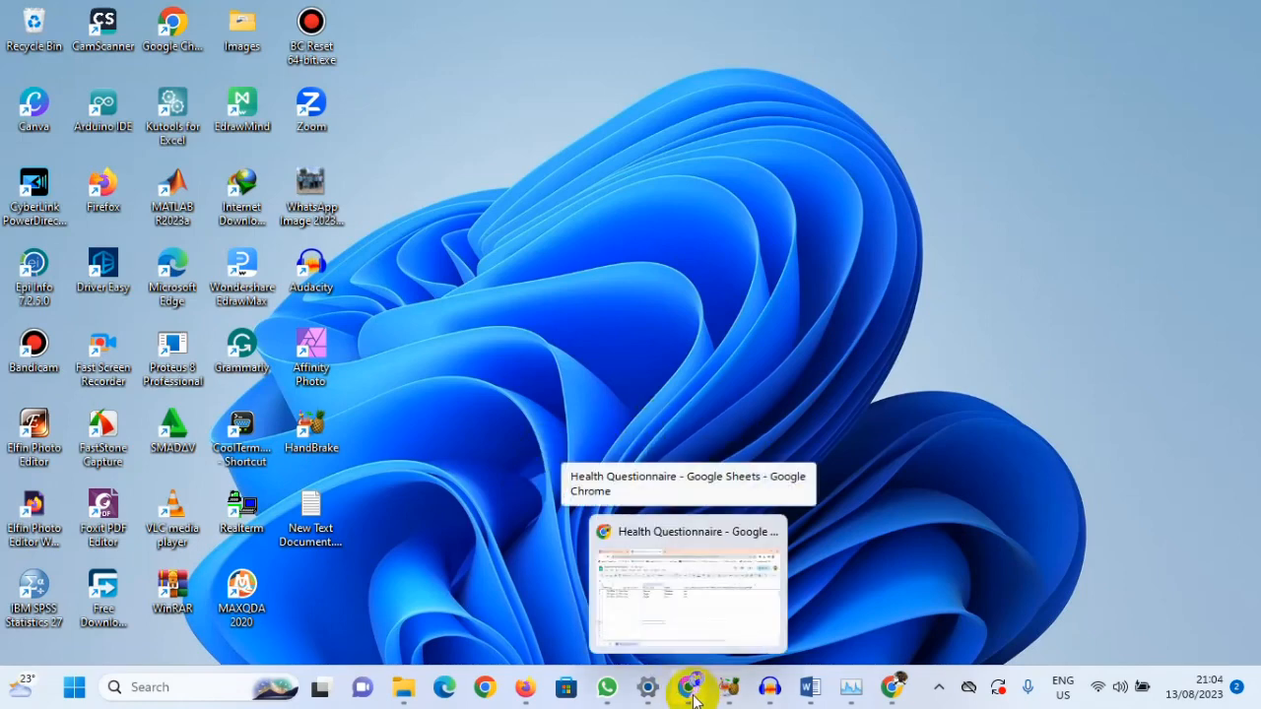
click(693, 690)
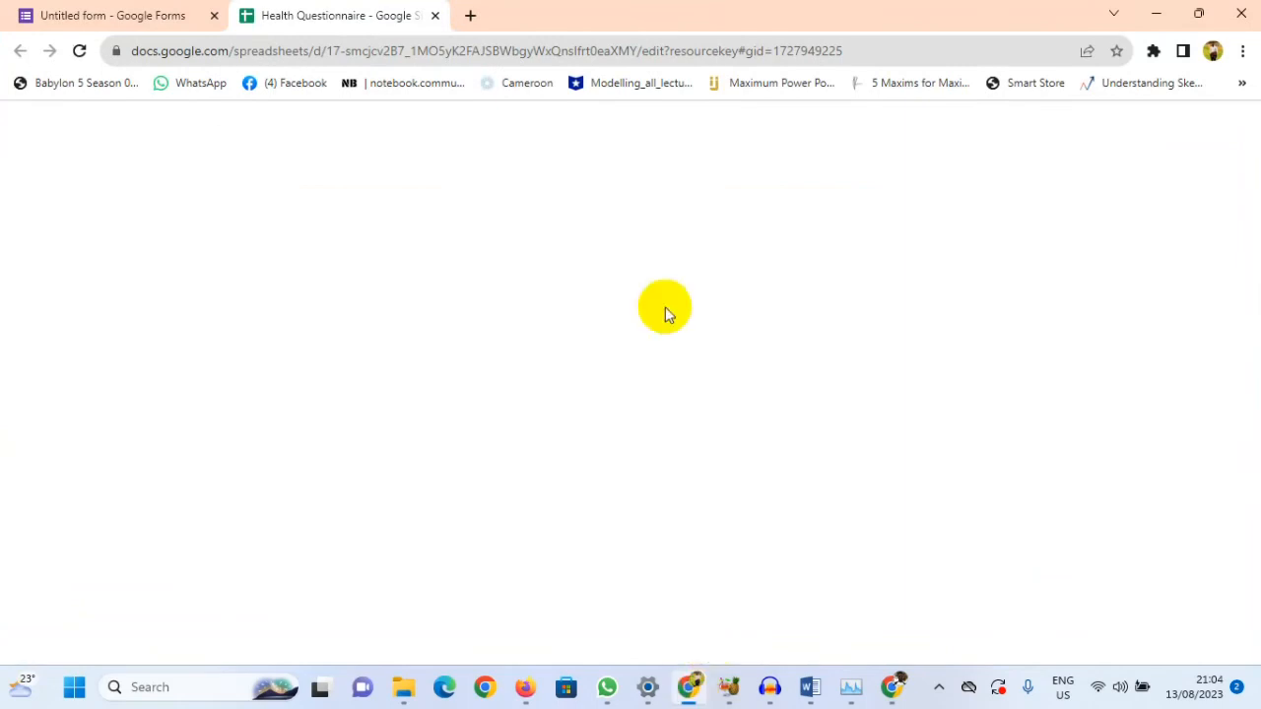
click(472, 16)
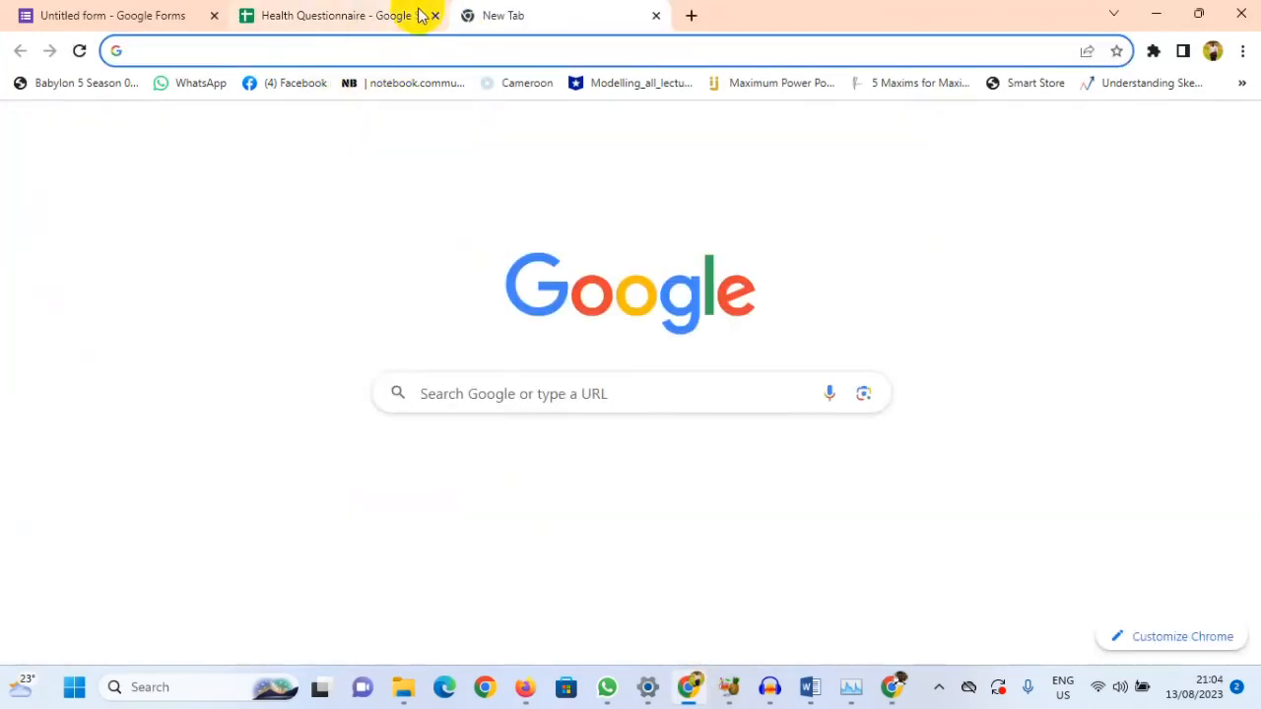
click(358, 14)
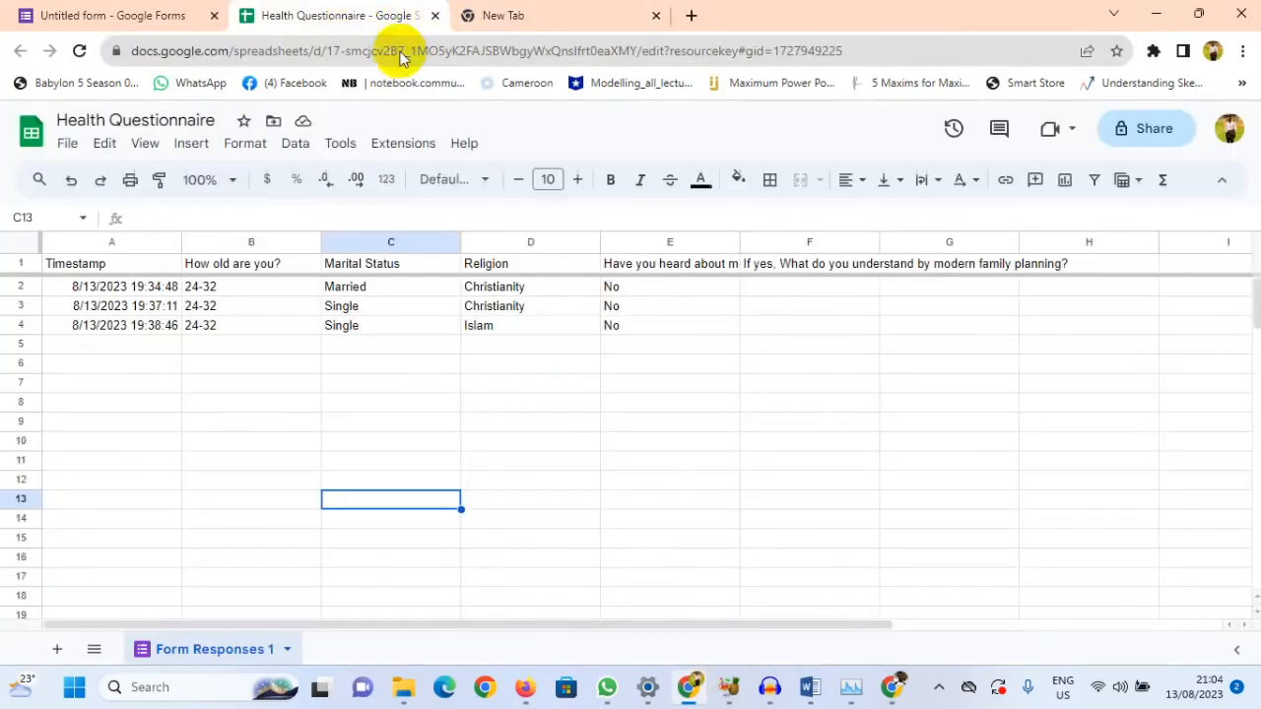
click(537, 22)
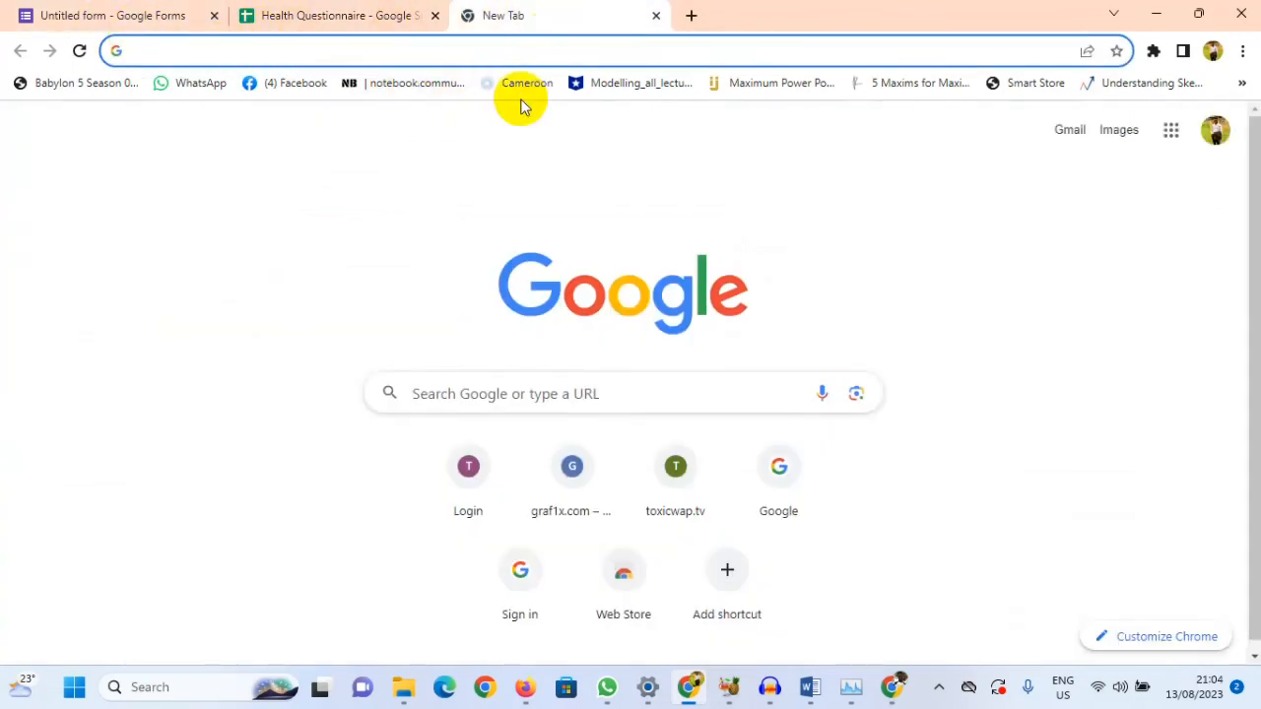
text(epi)
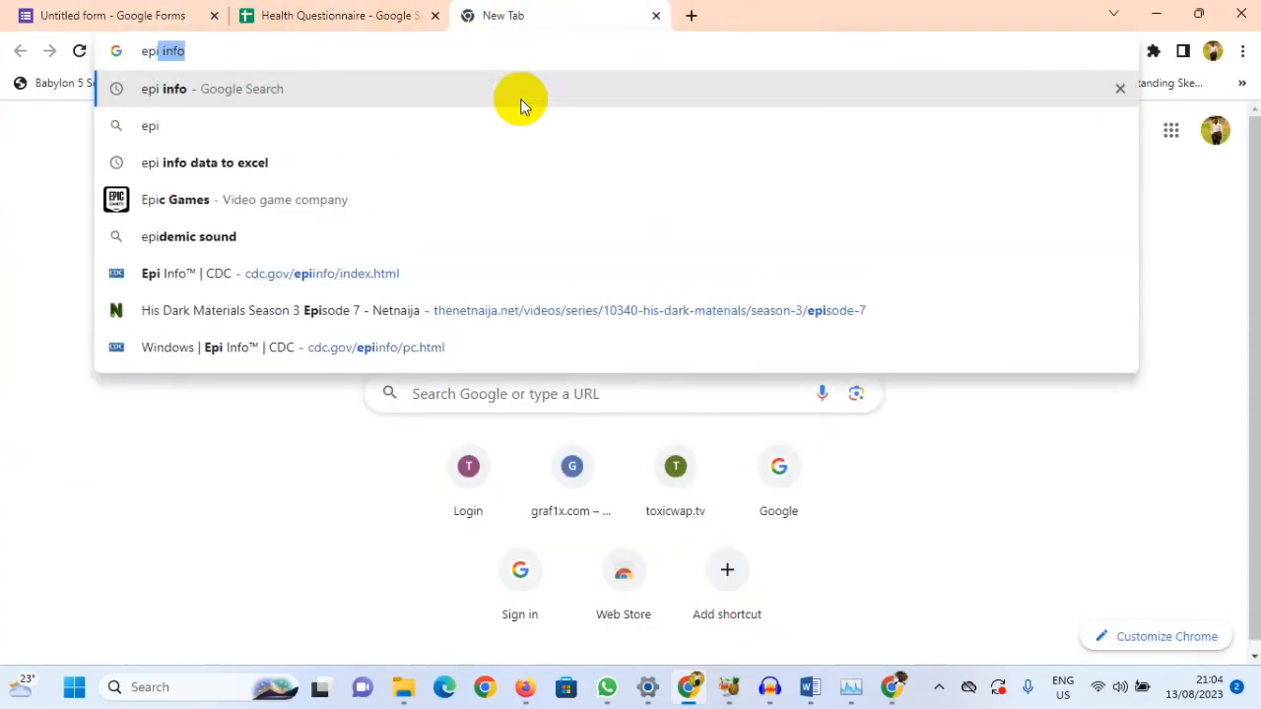
key(Return)
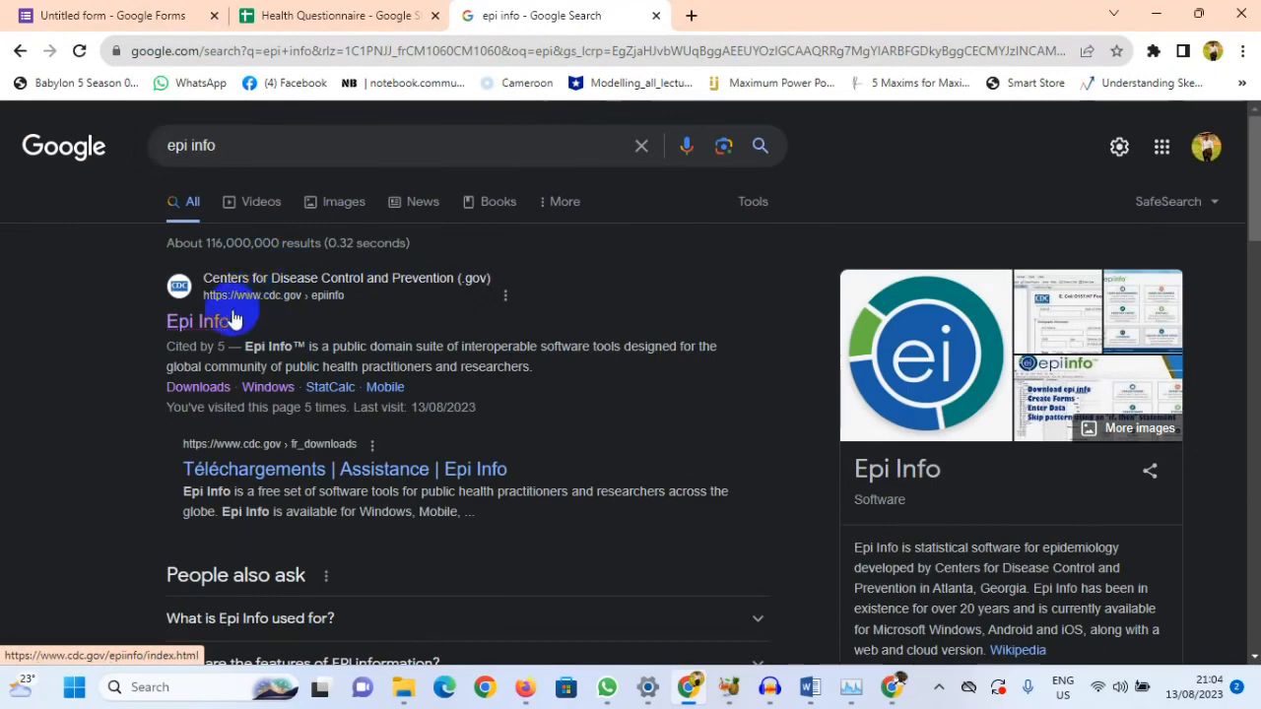
click(202, 328)
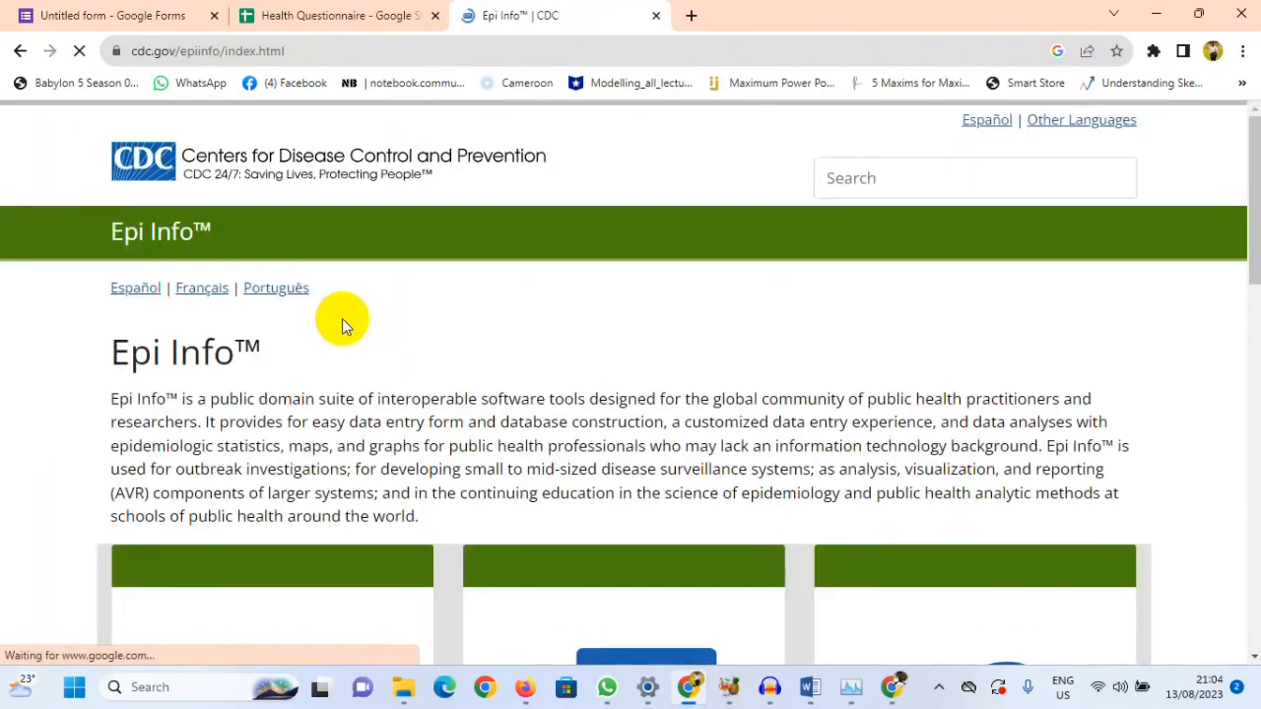
- Open the Epi Info for Windows page and locate the ZIP file and installer downloads for Version 7.2
scroll(296, 315, down, 3)
click(237, 296)
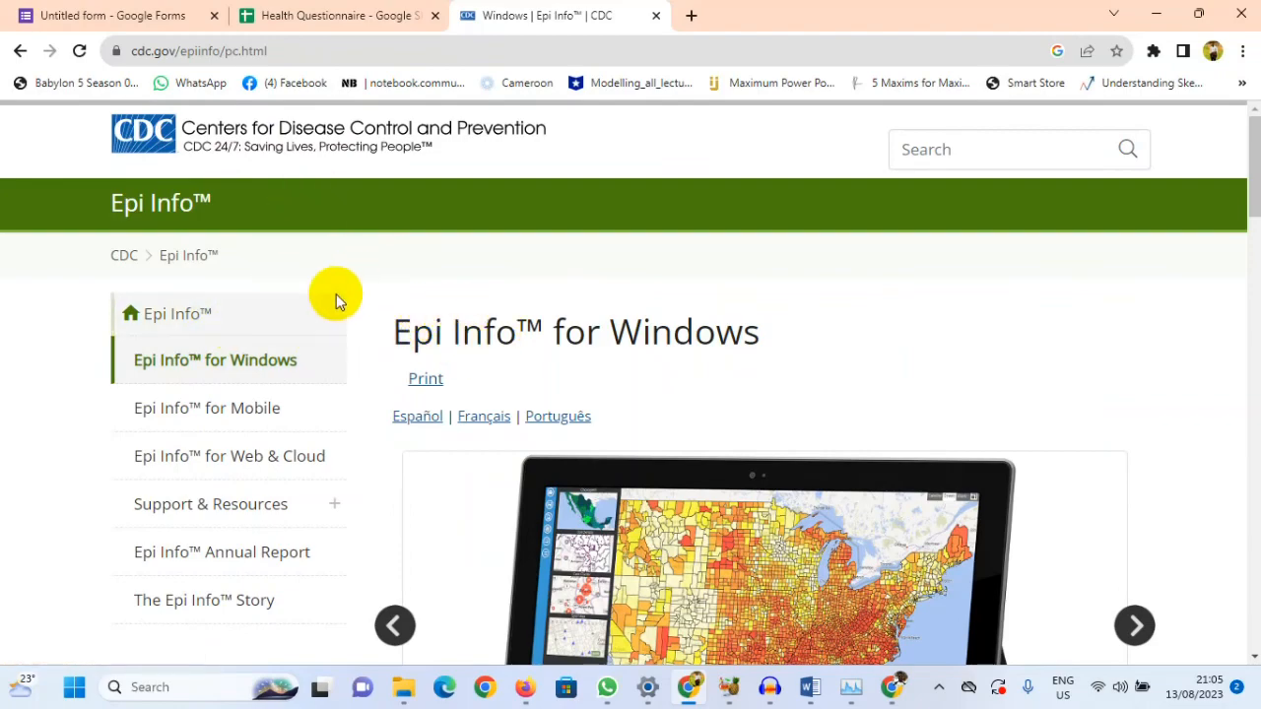
scroll(445, 305, down, 5)
scroll(448, 304, down, 1)
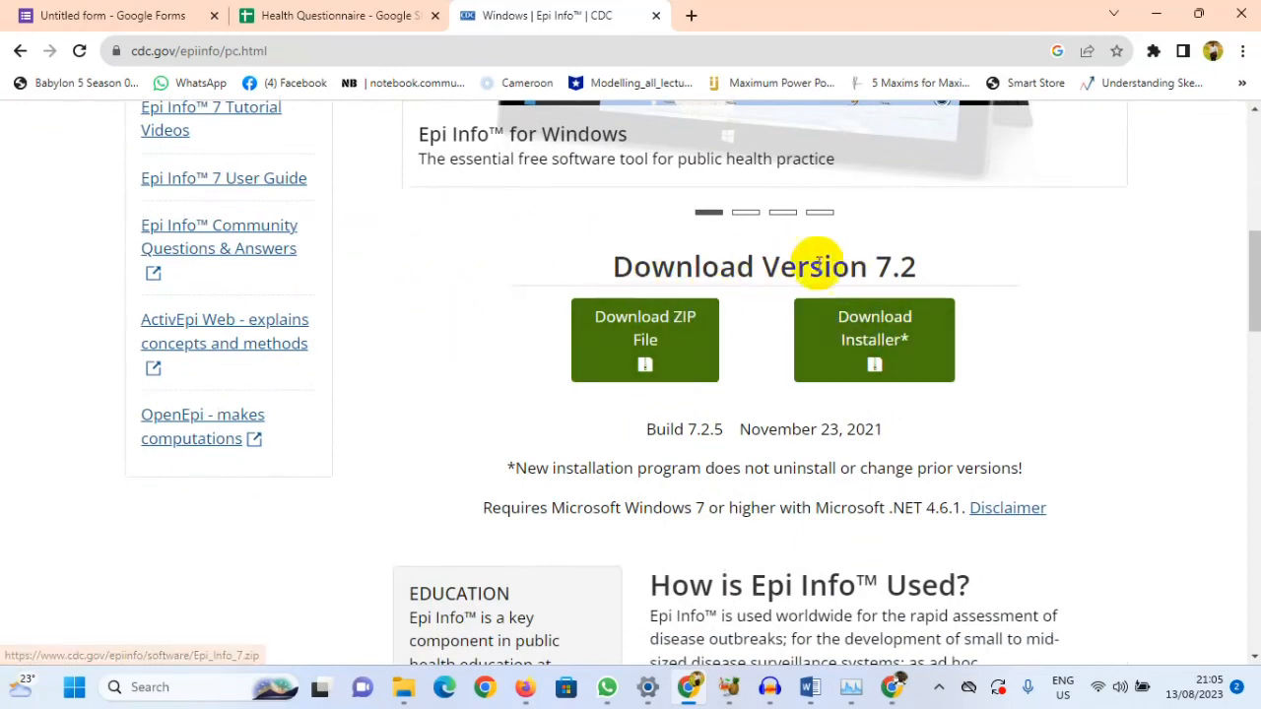
click(655, 338)
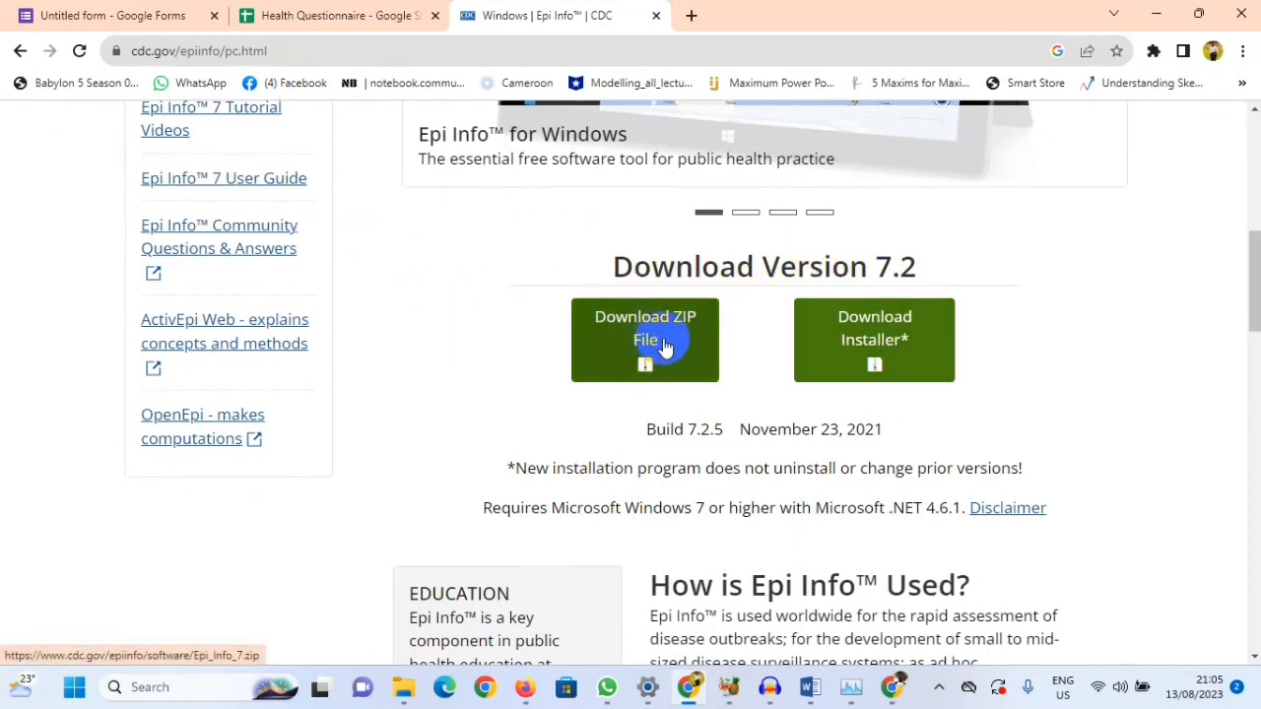
click(880, 332)
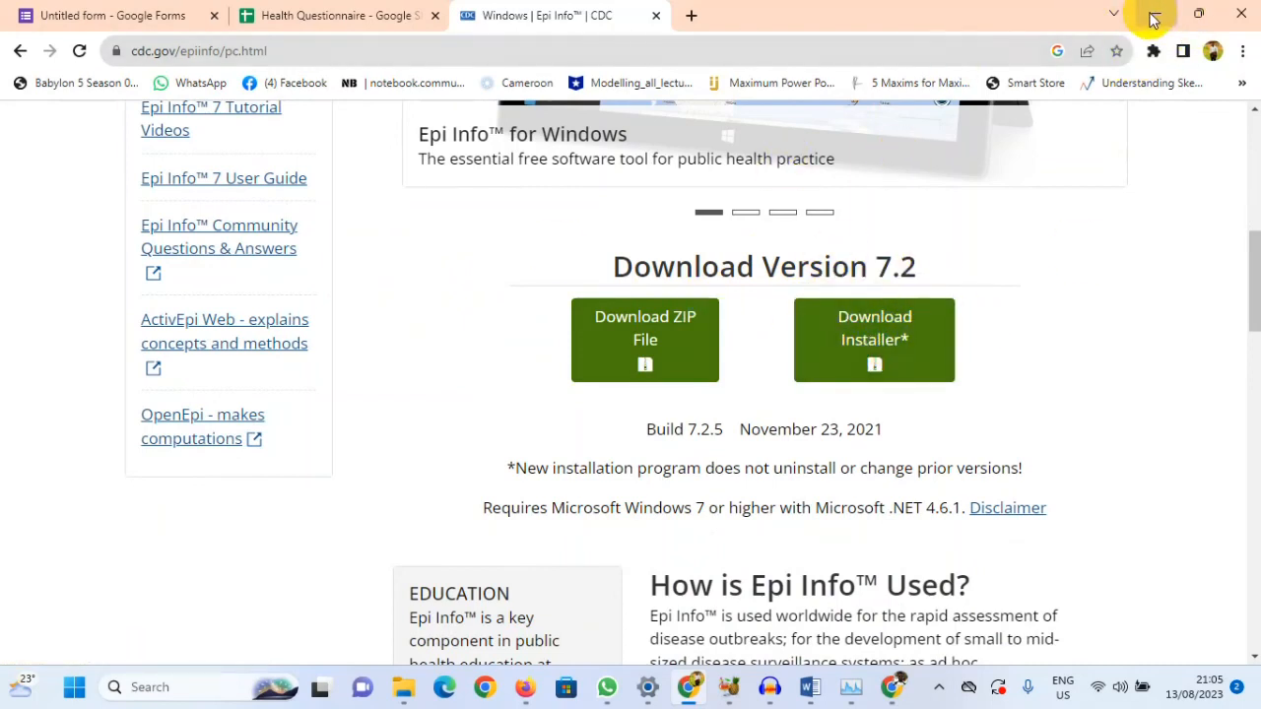
- Switch to File Explorer and select the EI7_Setup.zip archive in the Downloads folder
mouse_move(414, 694)
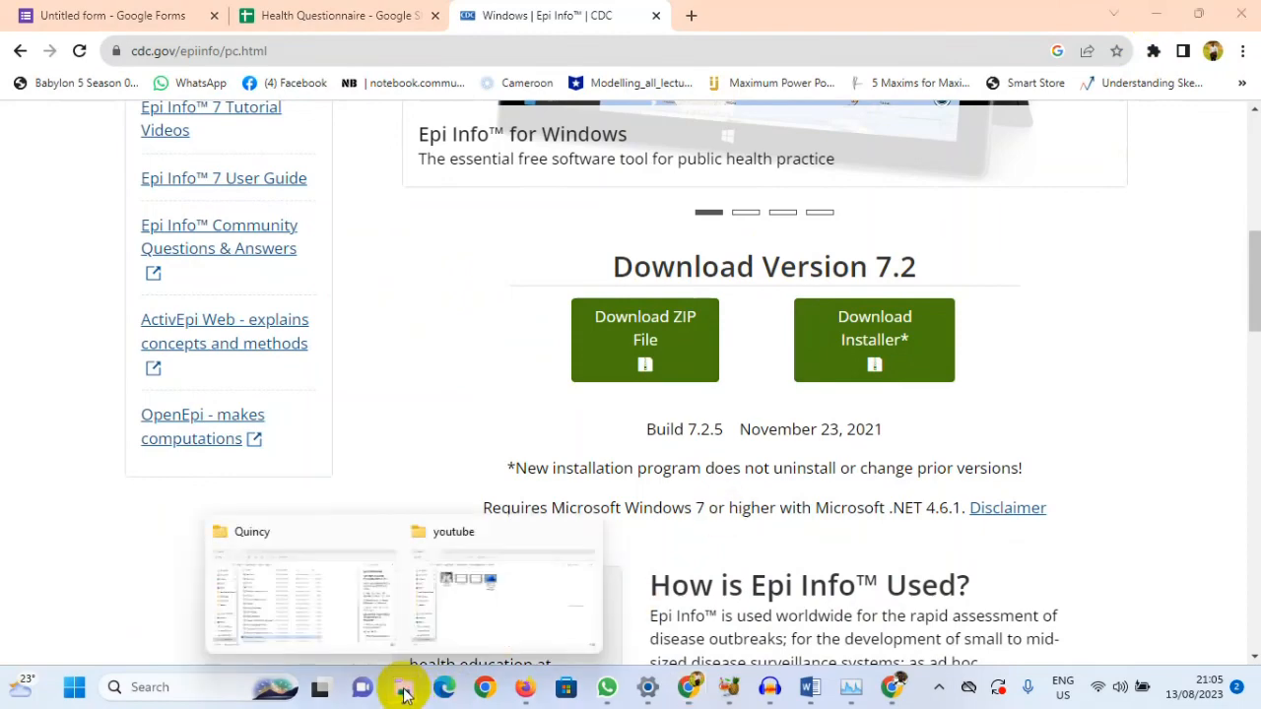
click(311, 603)
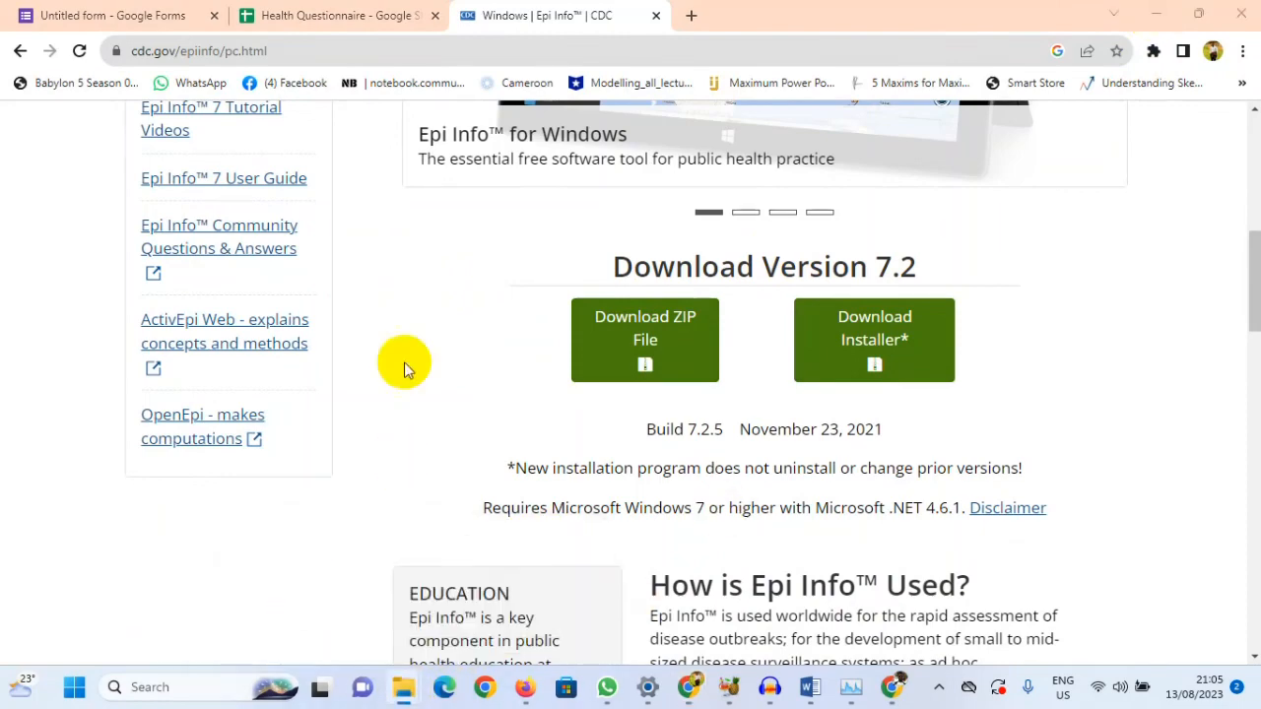
click(62, 150)
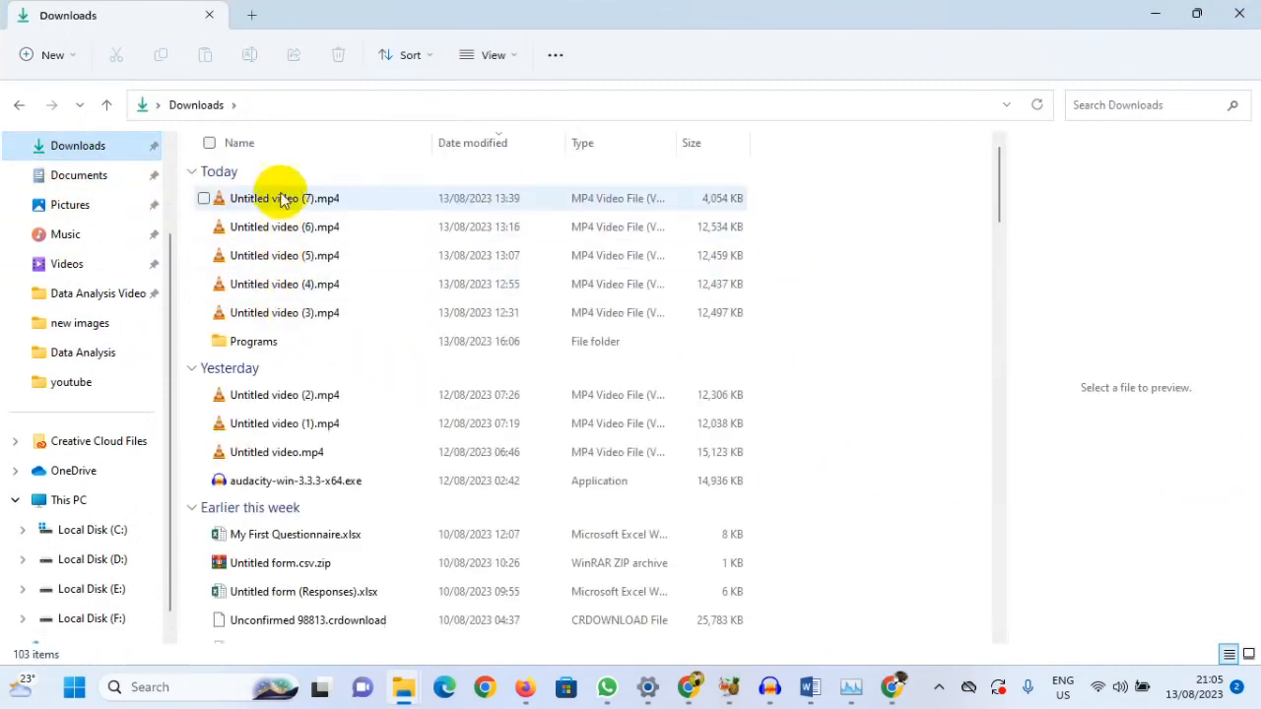
scroll(290, 433, down, 6)
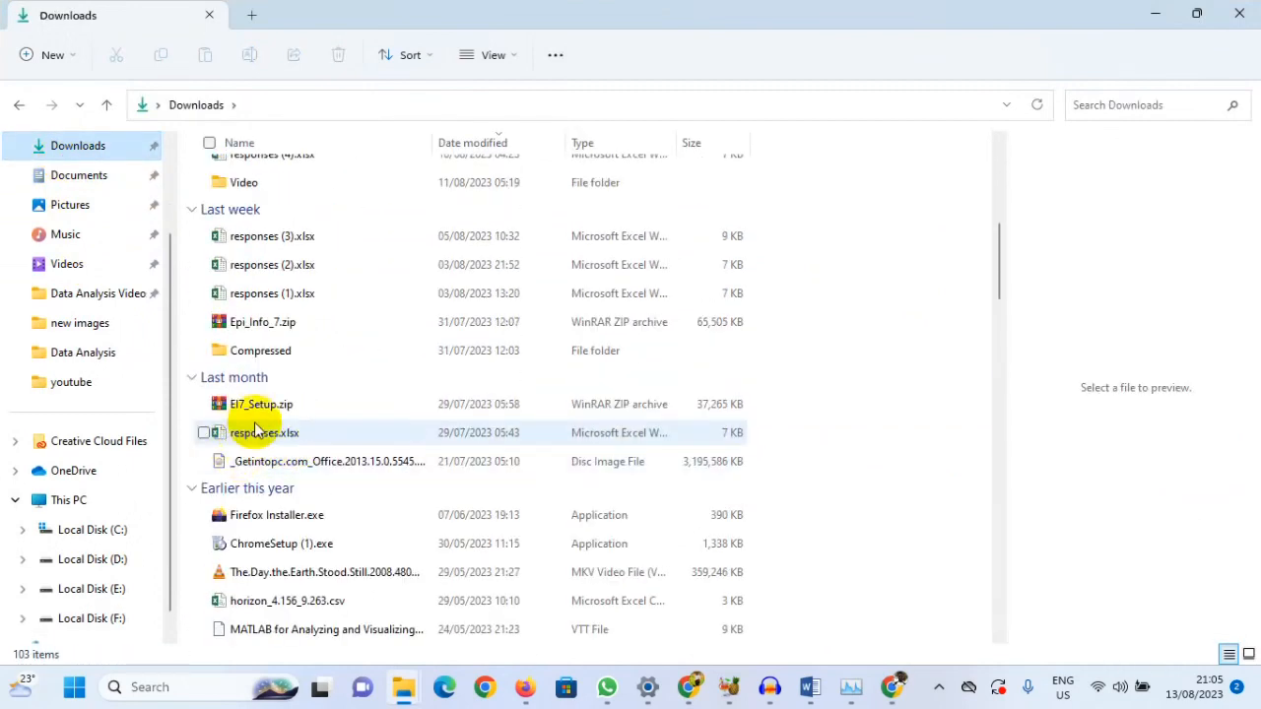
click(200, 404)
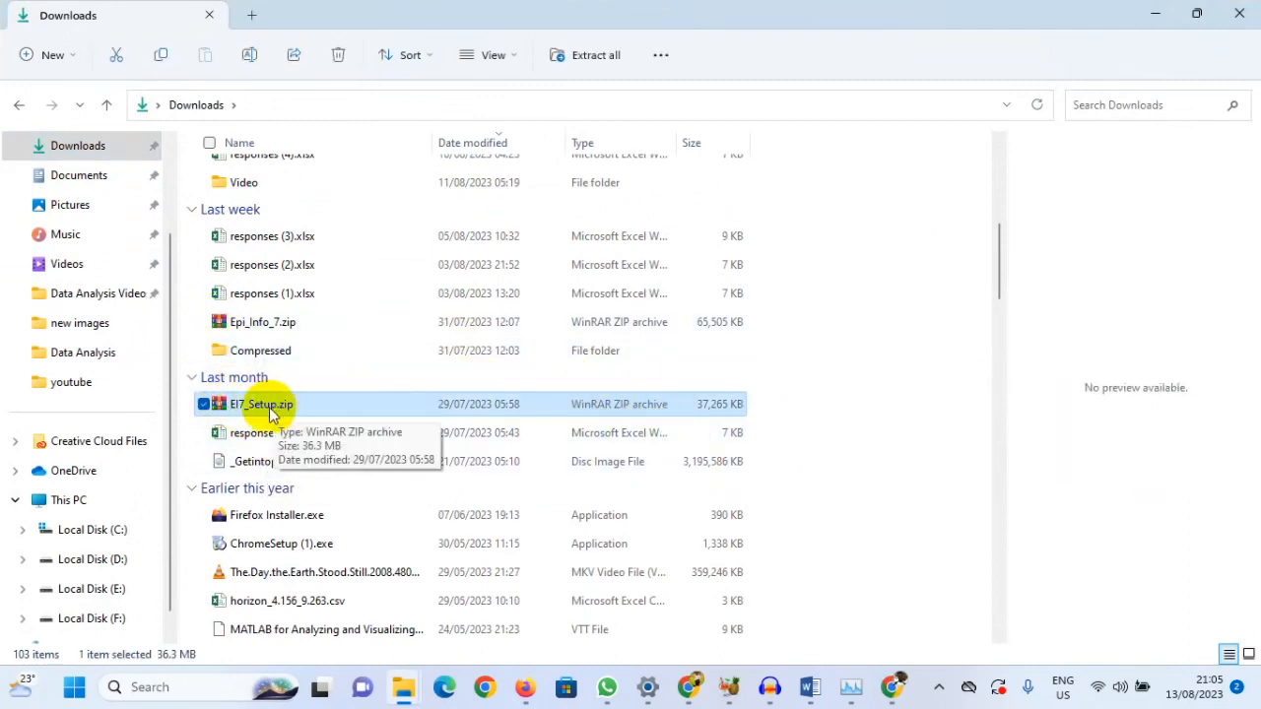
- Minimise the open windows, launch Epi Info 7.2.5.0 from the desktop and open its Form Designer
click(1159, 12)
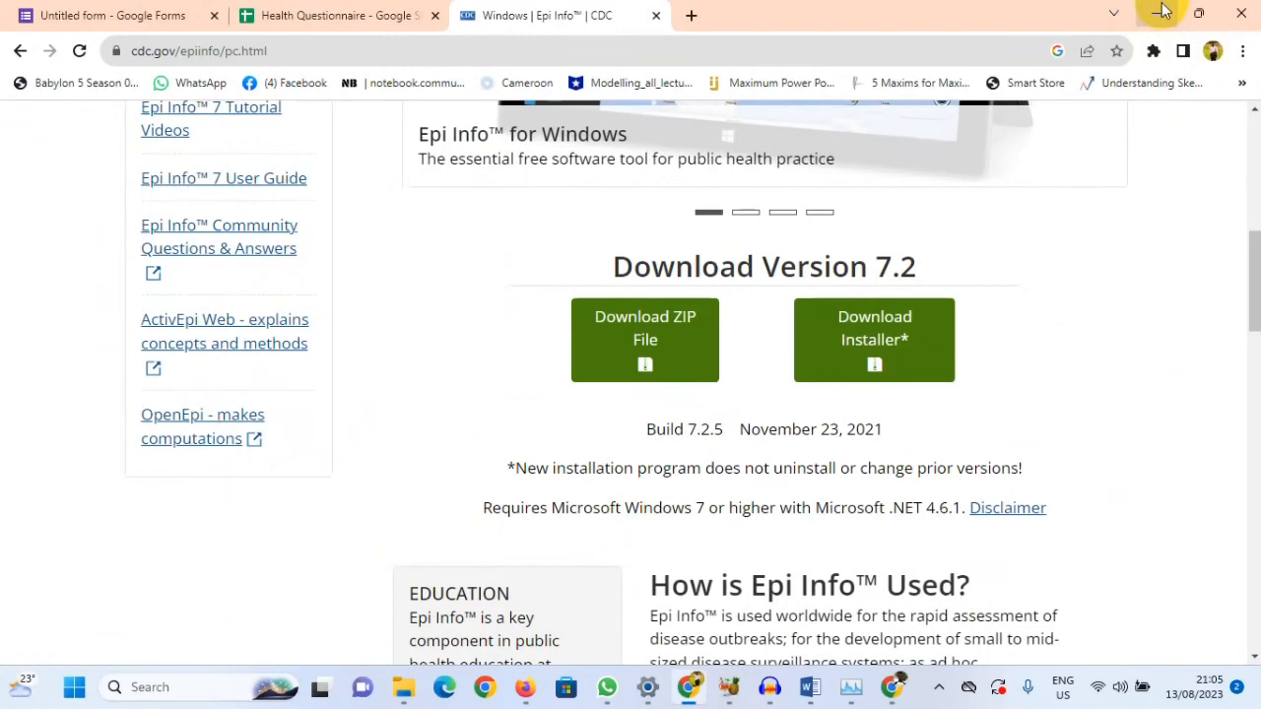
click(1161, 14)
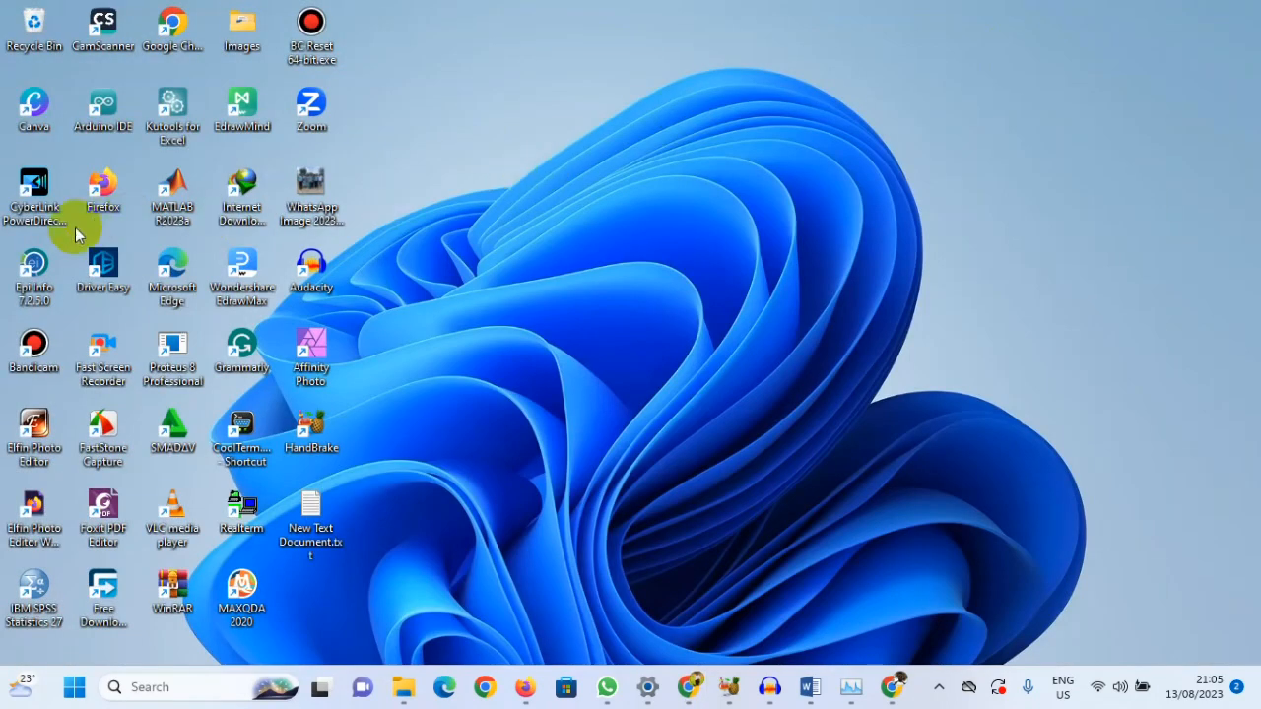
double_click(29, 271)
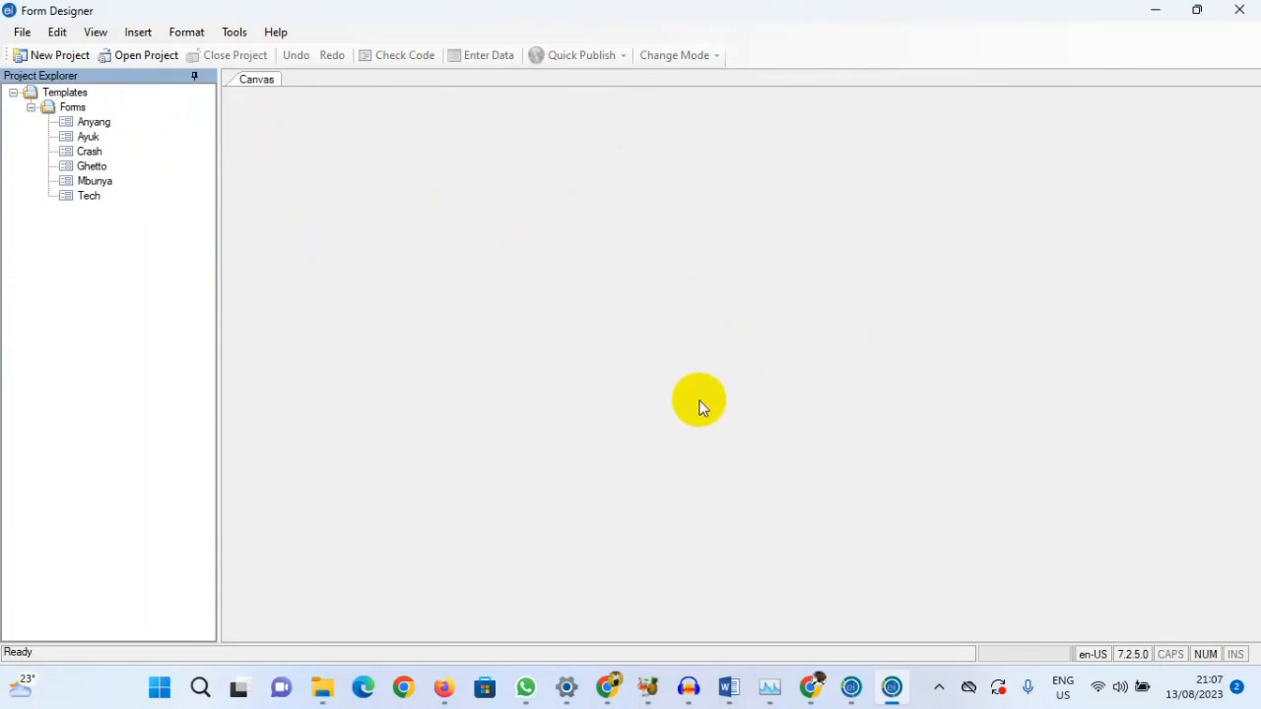
- Start a new project and try to name it "Health Questionnaire"
click(42, 59)
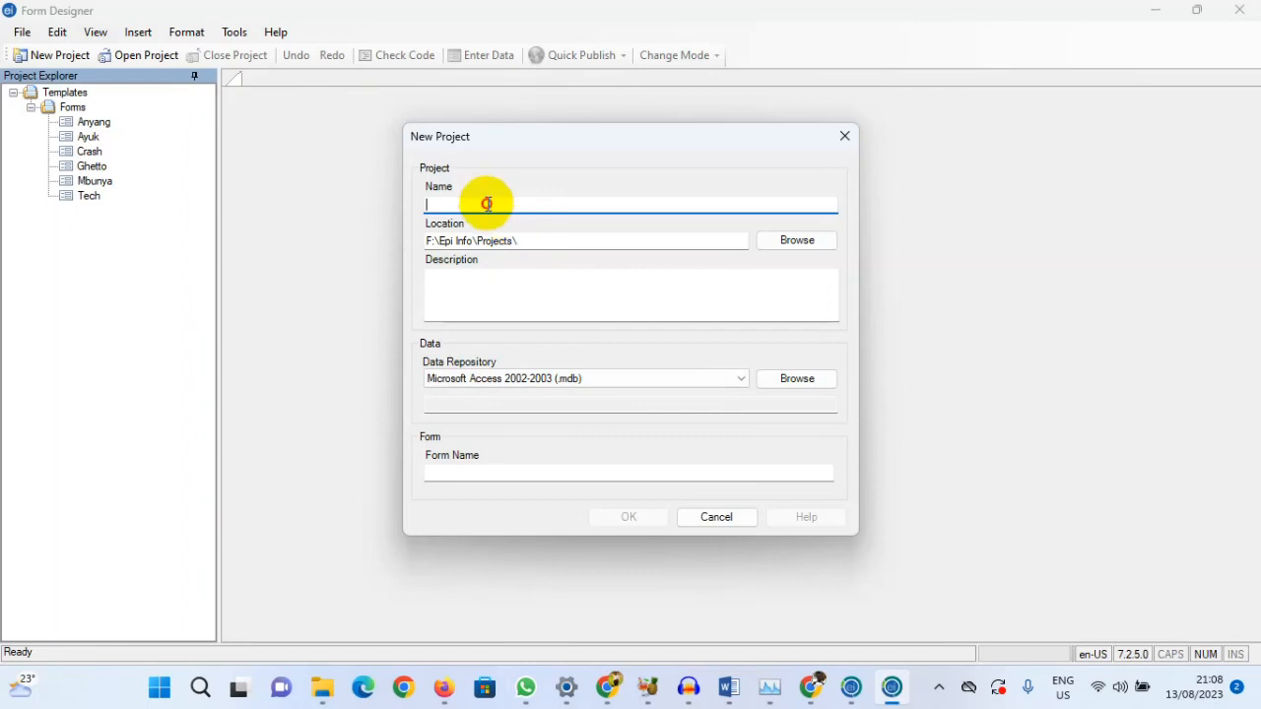
text(Health Questionnaire)
click(538, 314)
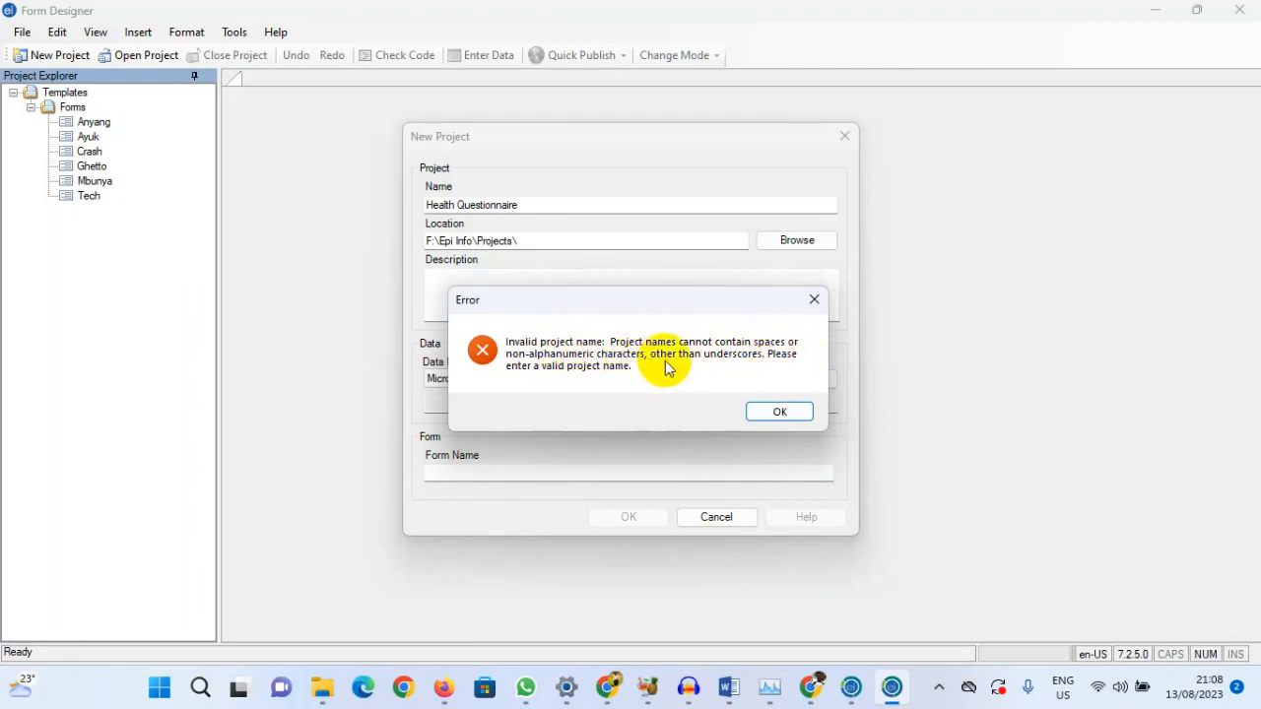
click(780, 412)
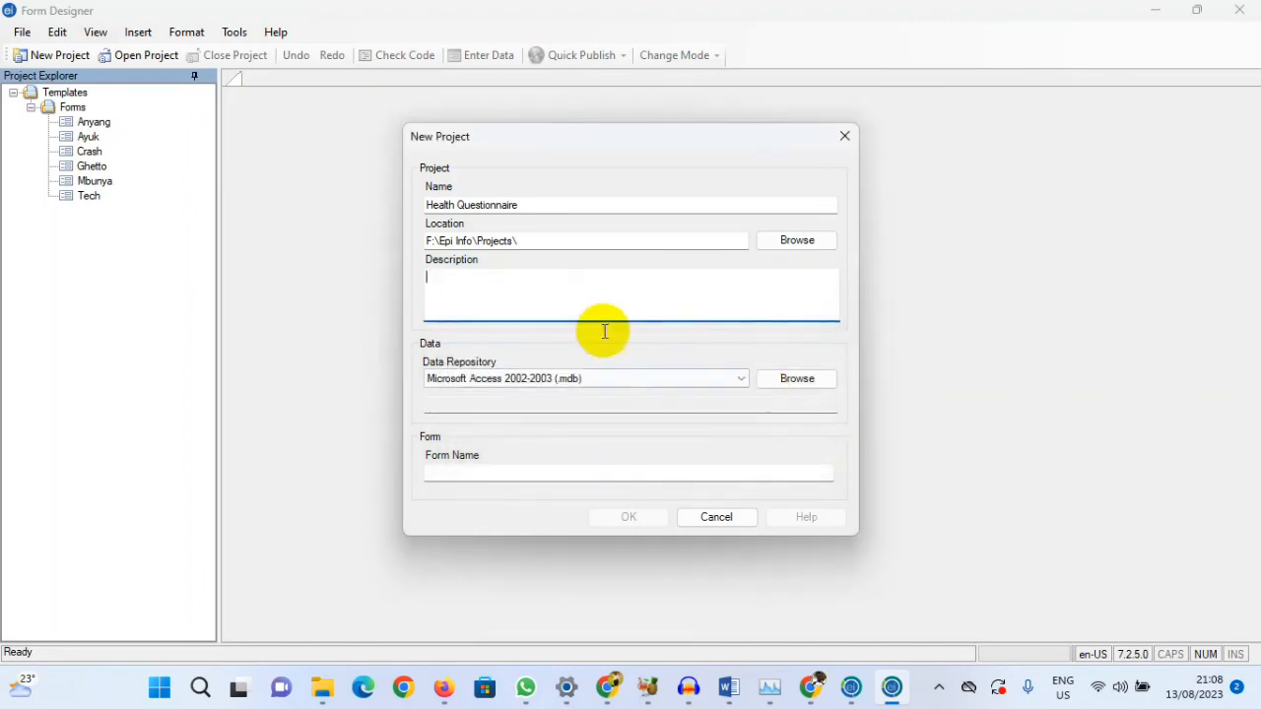
- Change the project name to Health_Questionnaire, with an underscore instead of the space and nothing after the last word
click(526, 203)
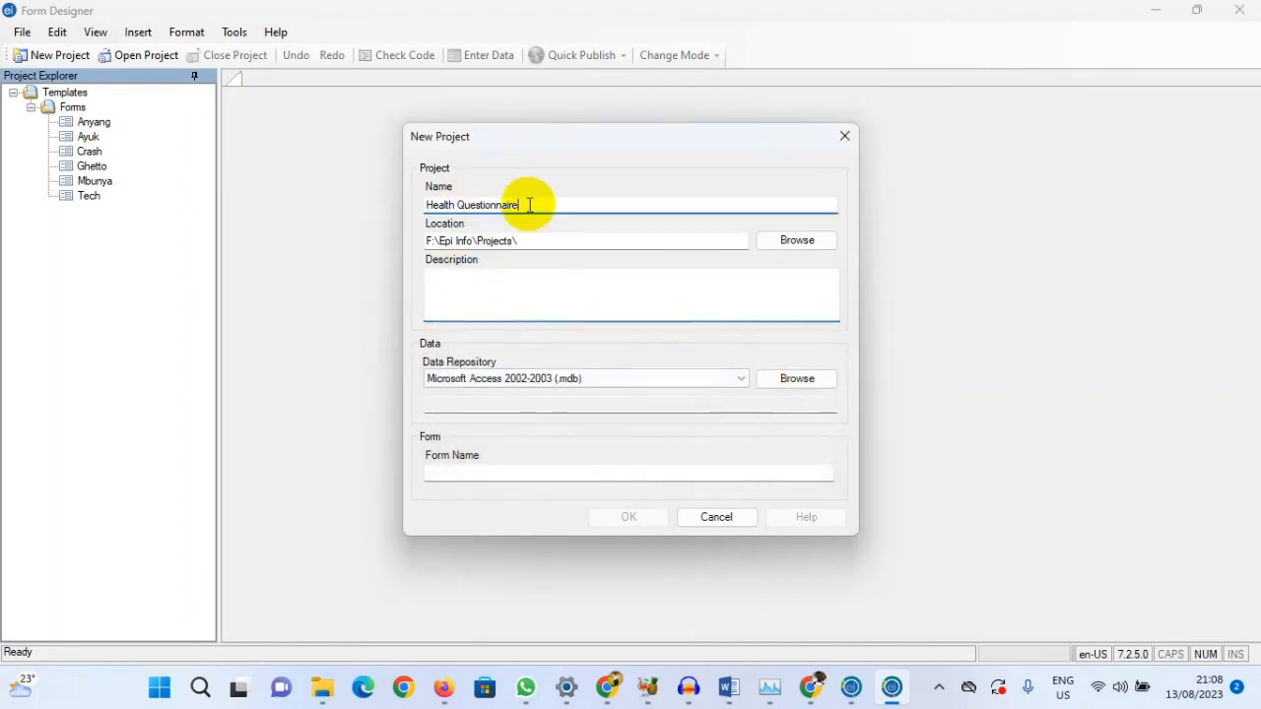
click(460, 204)
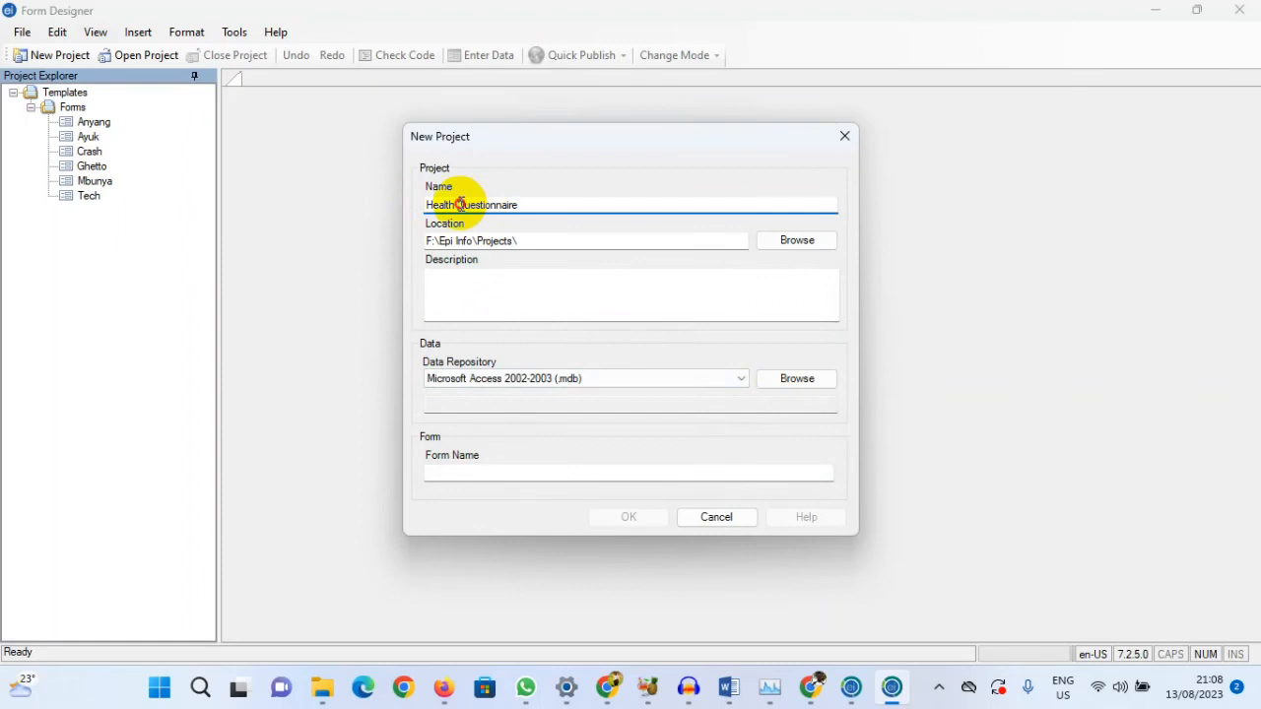
key(BackSpace)
text(_)
click(532, 205)
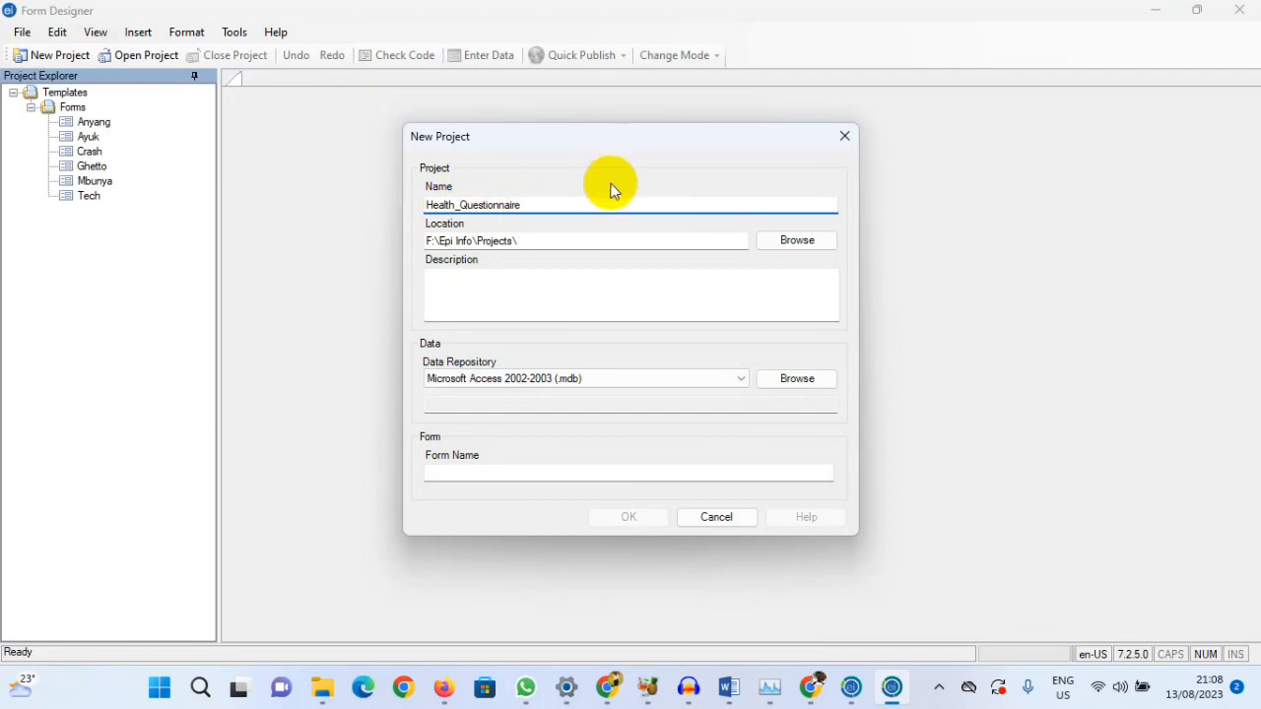
click(558, 285)
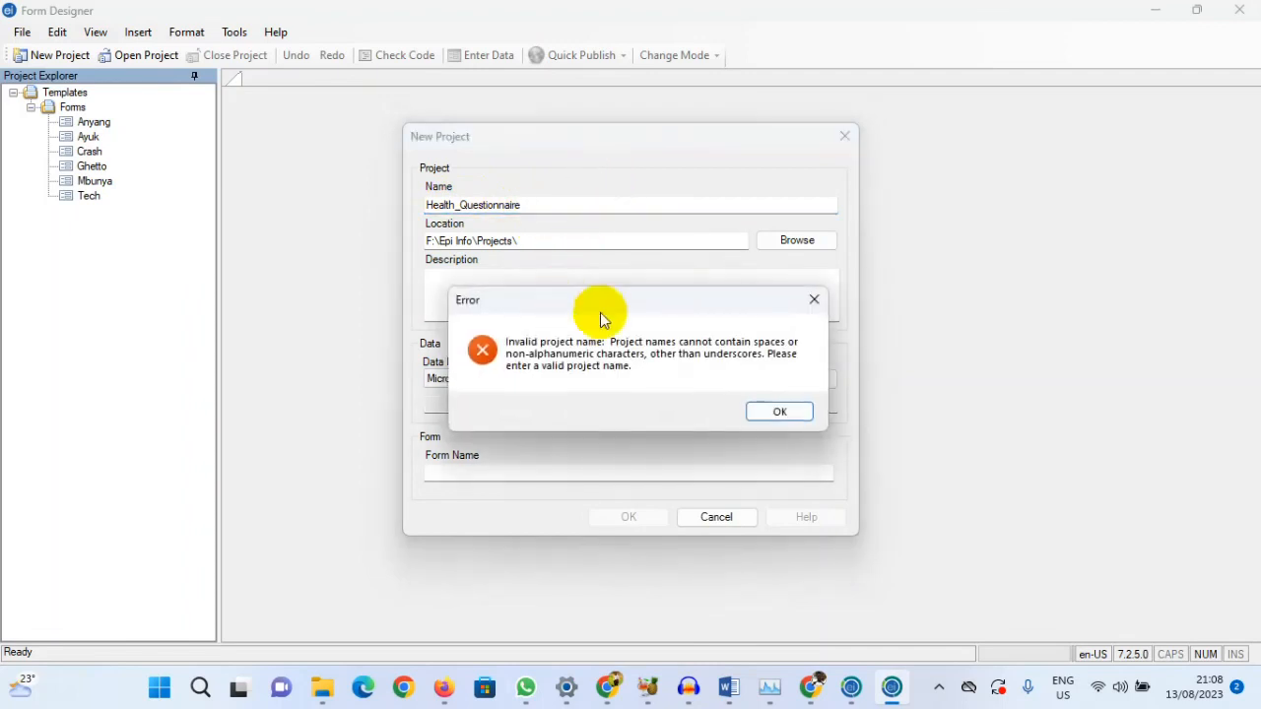
click(778, 411)
click(544, 204)
key(BackSpace)
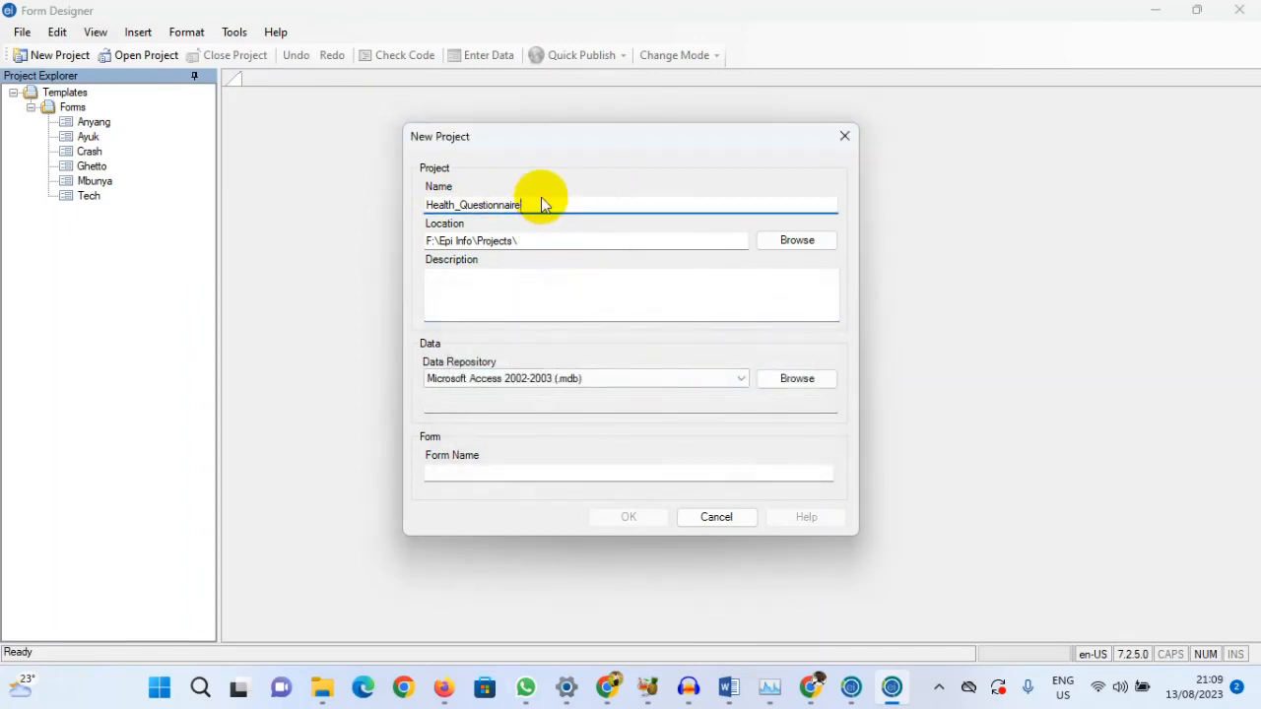
- Enter "Medical survey" as the project description, leaving the location at F:\Epi Info\Projects\
click(473, 285)
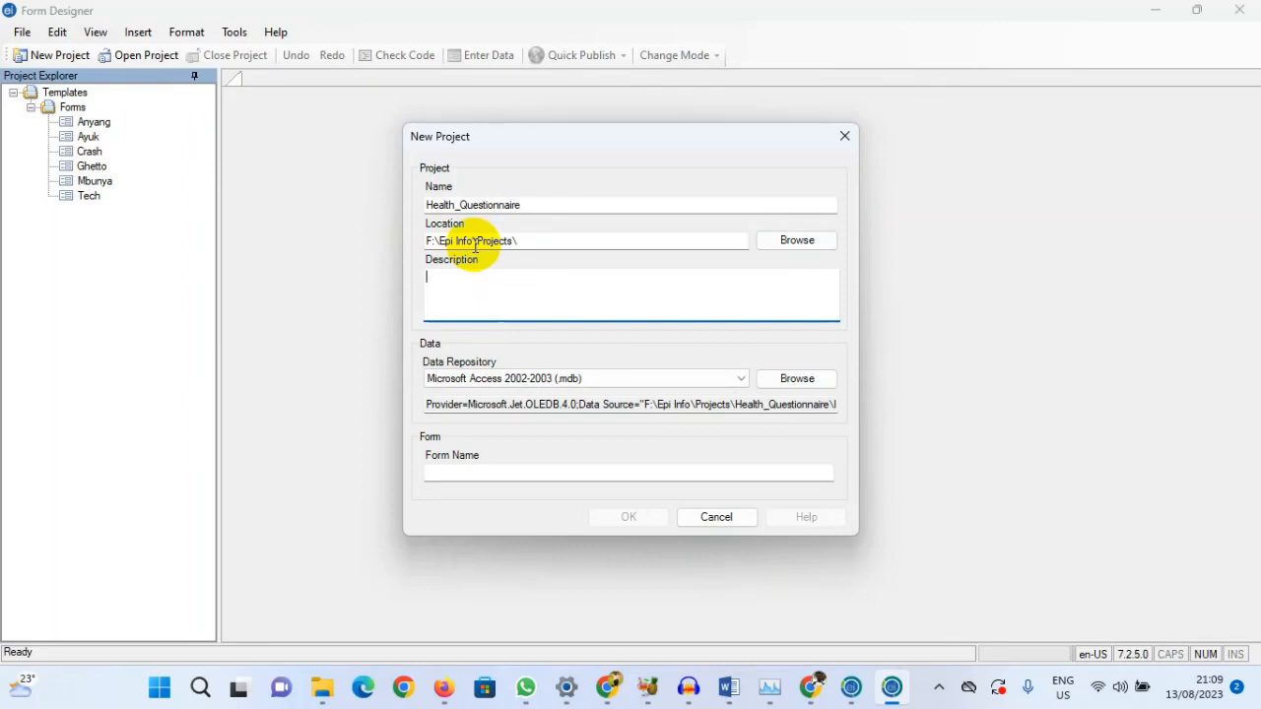
click(431, 241)
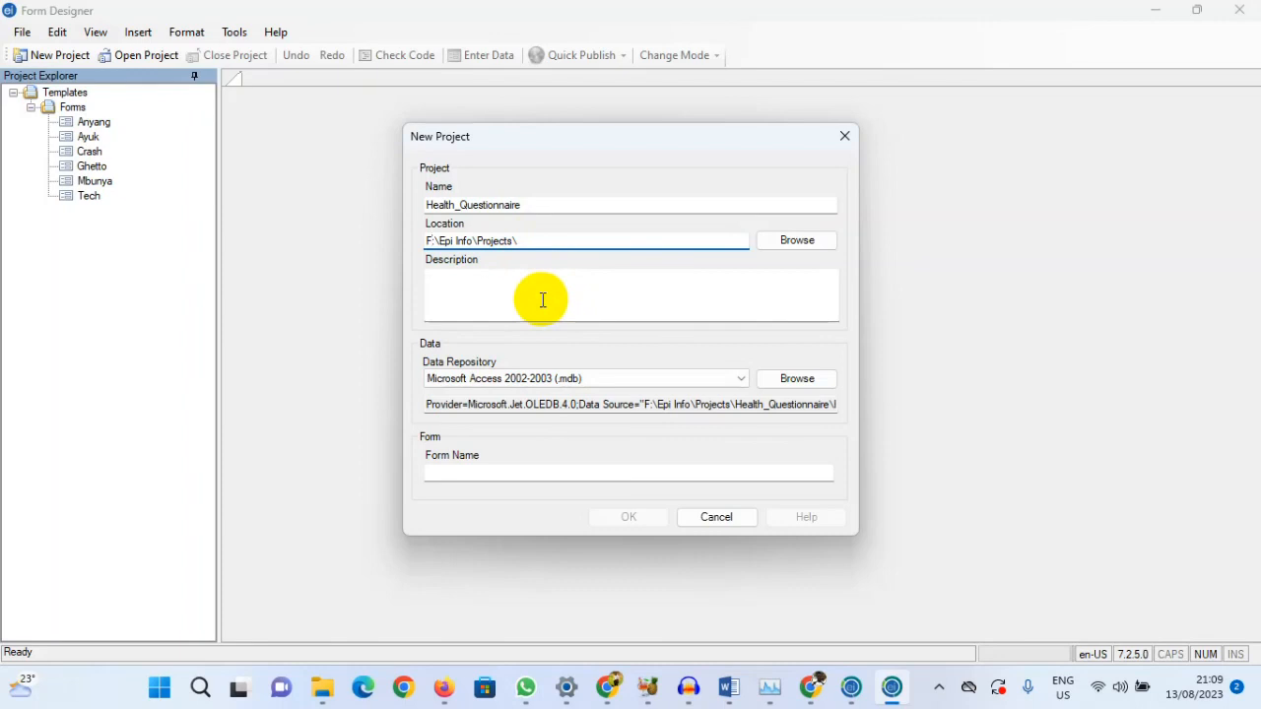
click(482, 280)
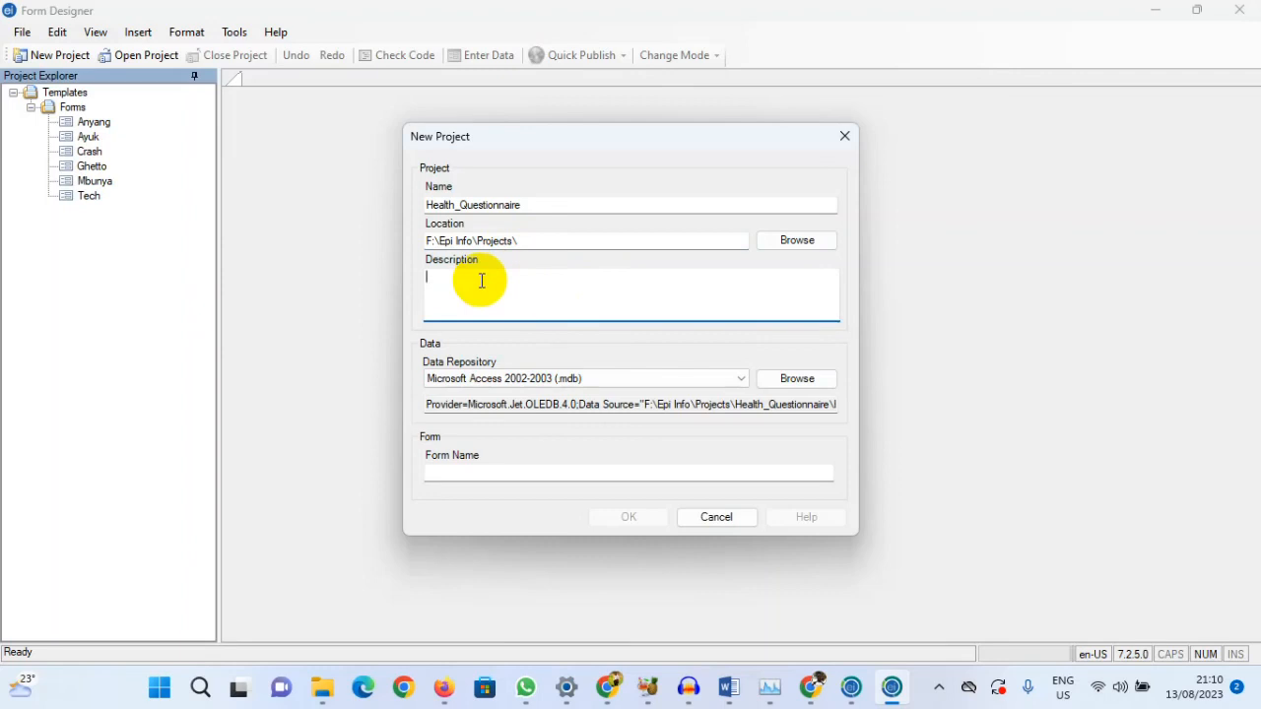
text(Medical survey)
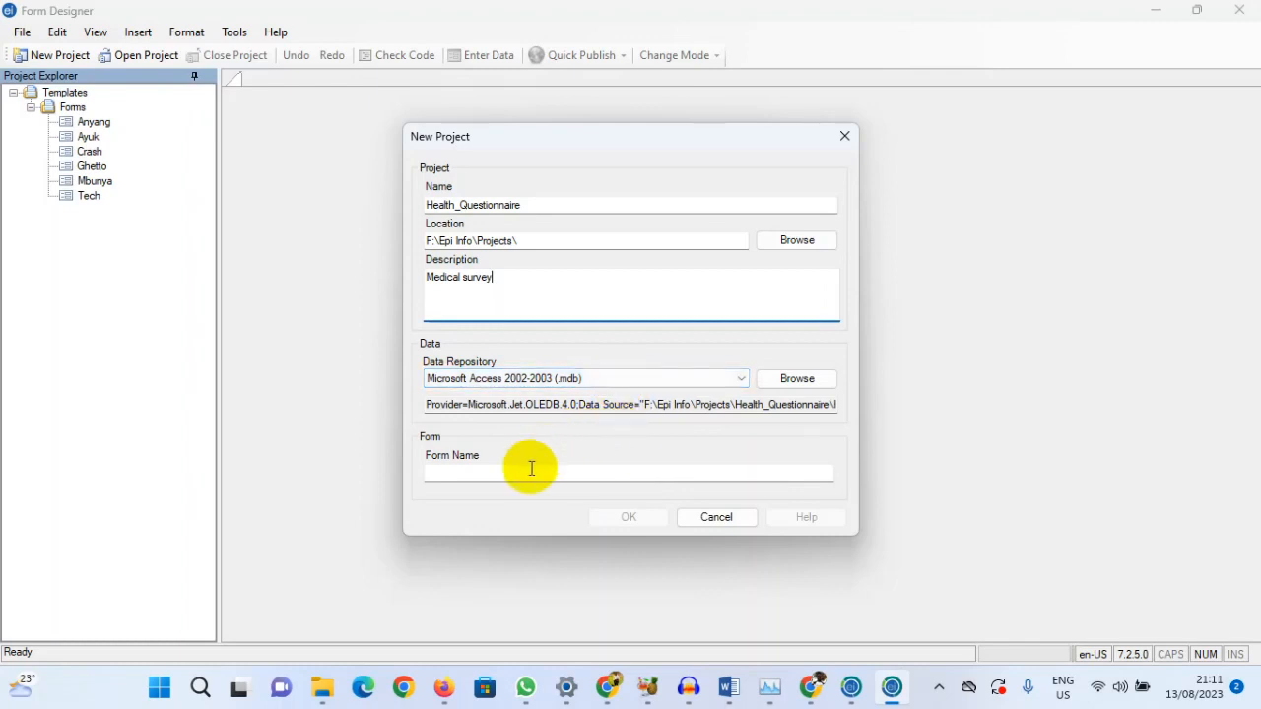
- Name the project's form My_First_Questionnaire
click(487, 475)
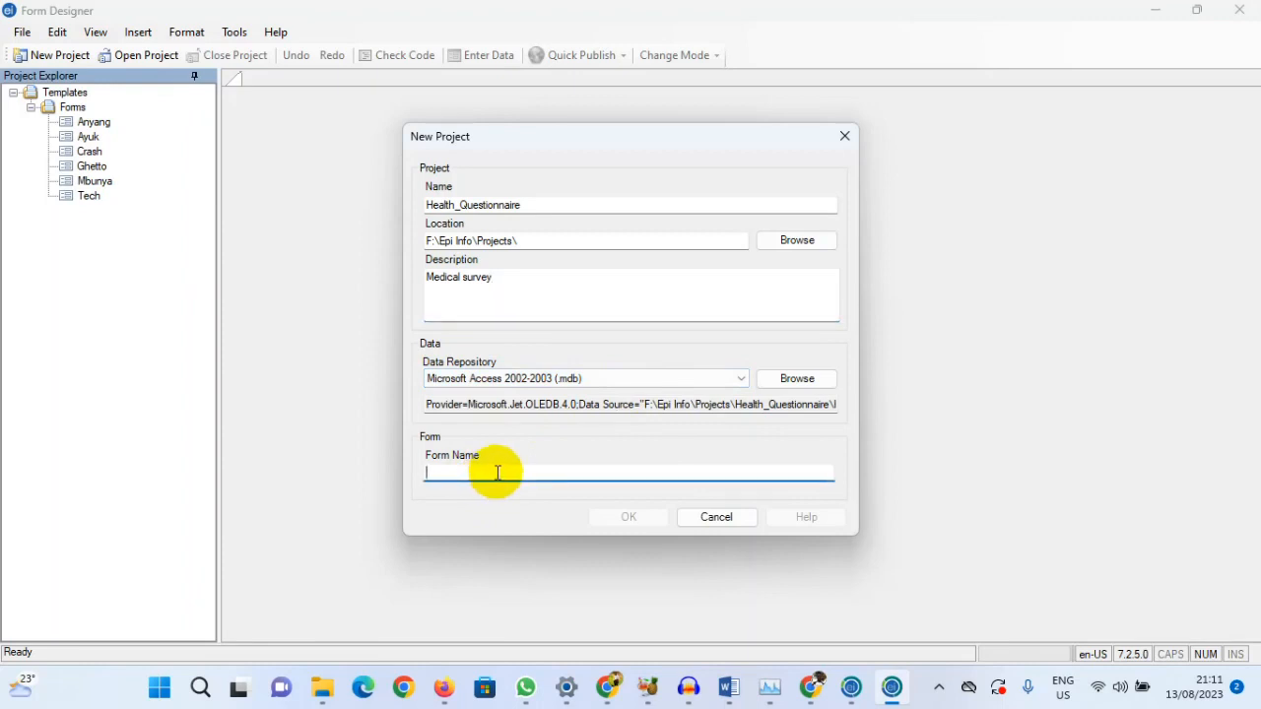
text(My)
text(_First_Questionnaire)
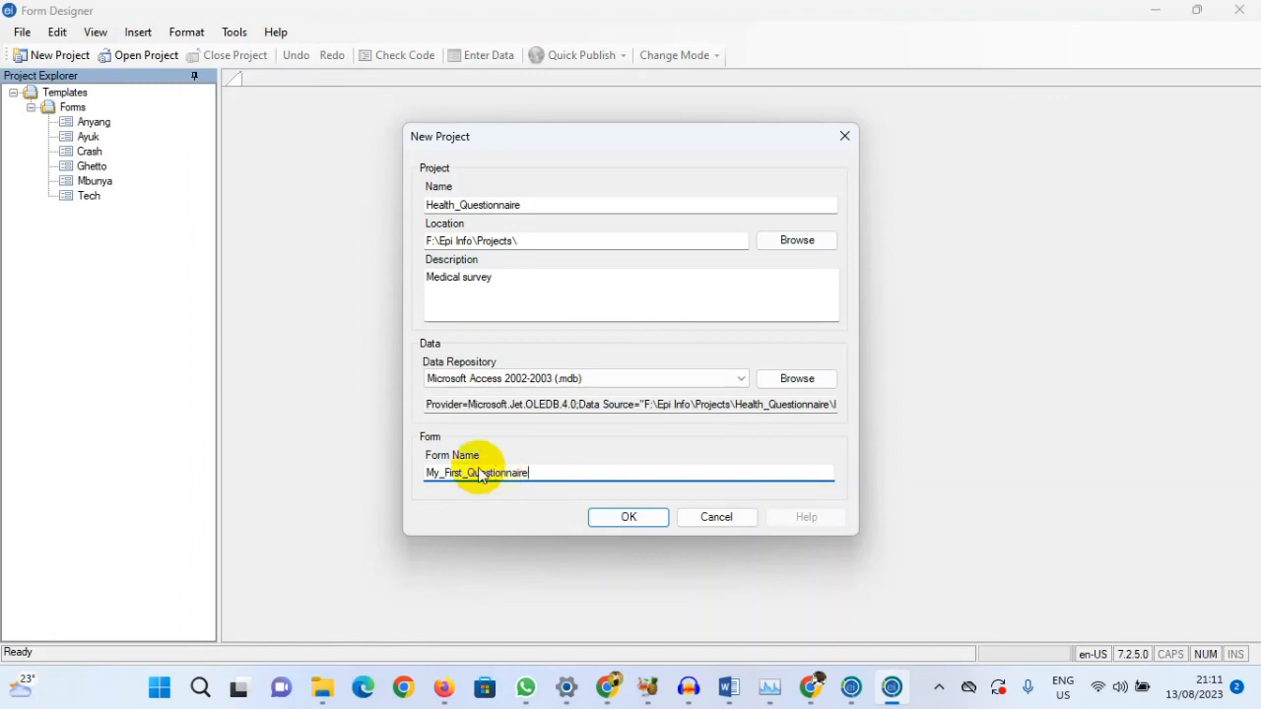
drag(528, 205, 428, 204)
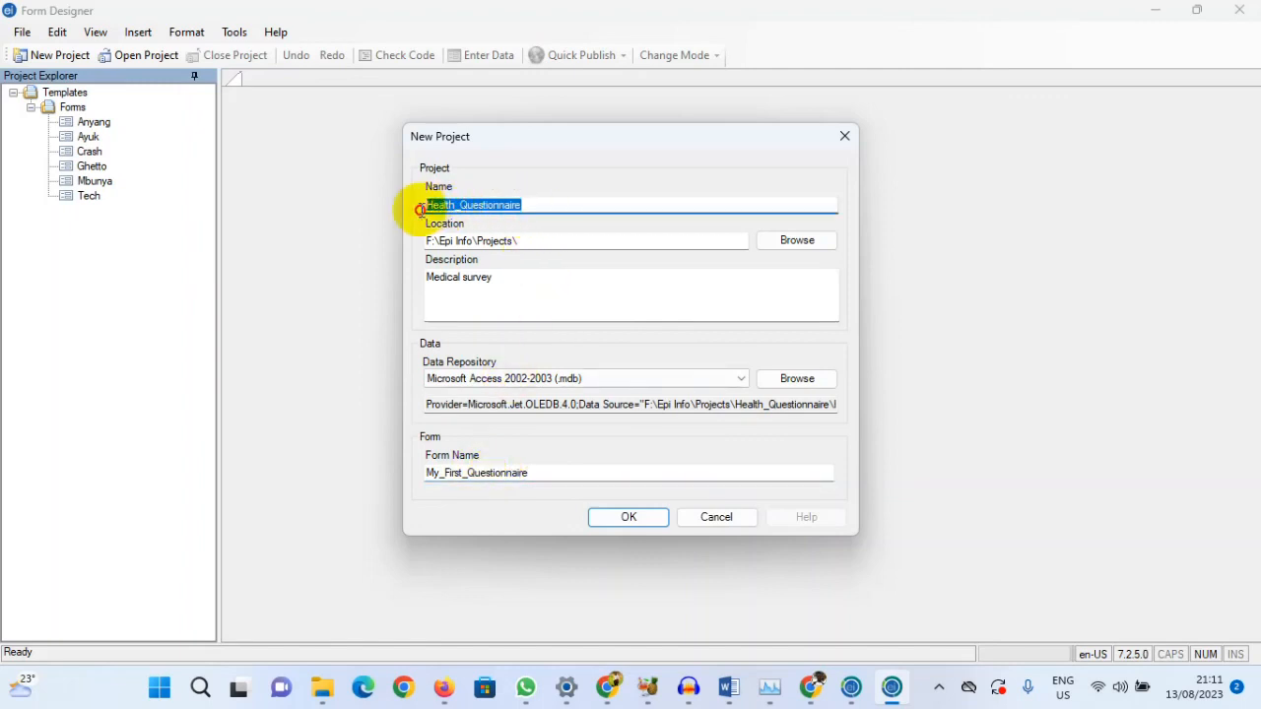
- Rename the new project as My_First_Questionnaire
text(My)
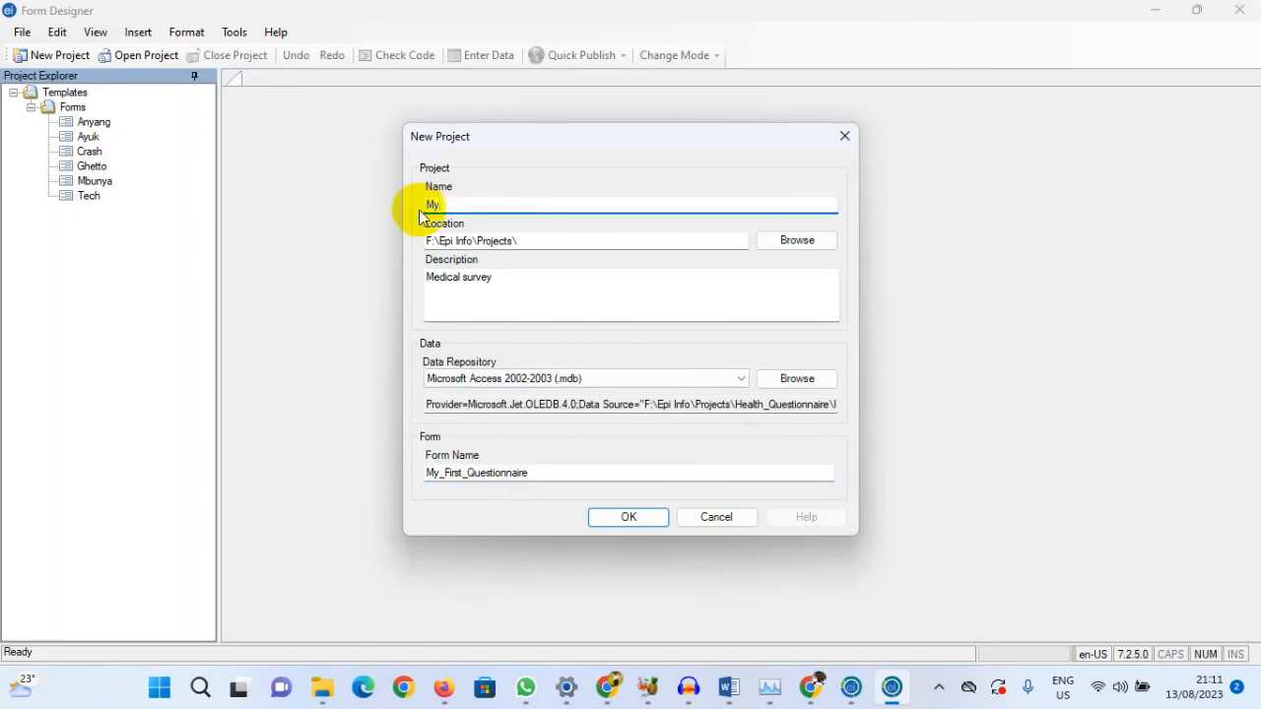
text(_First_Questionnaire)
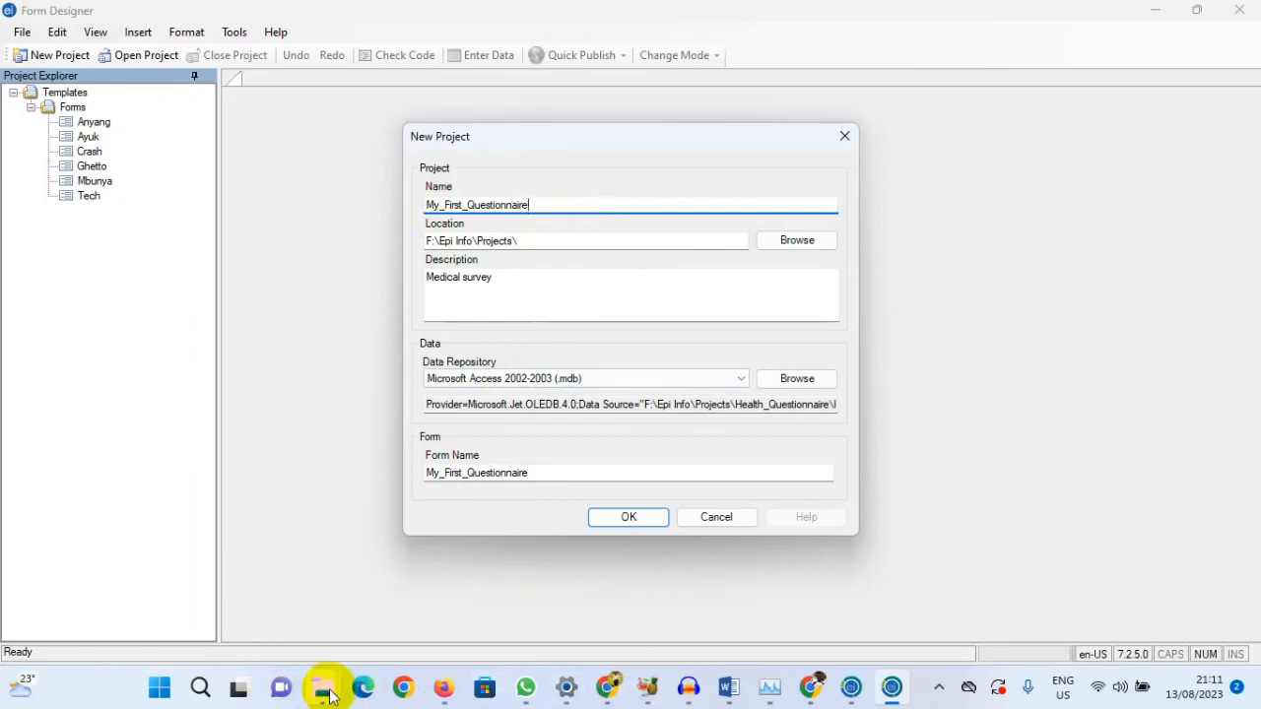
- Switch to File Explorer and delete the existing My_First_Questionnaire folder from F:\Epi Info\Projects
mouse_move(325, 690)
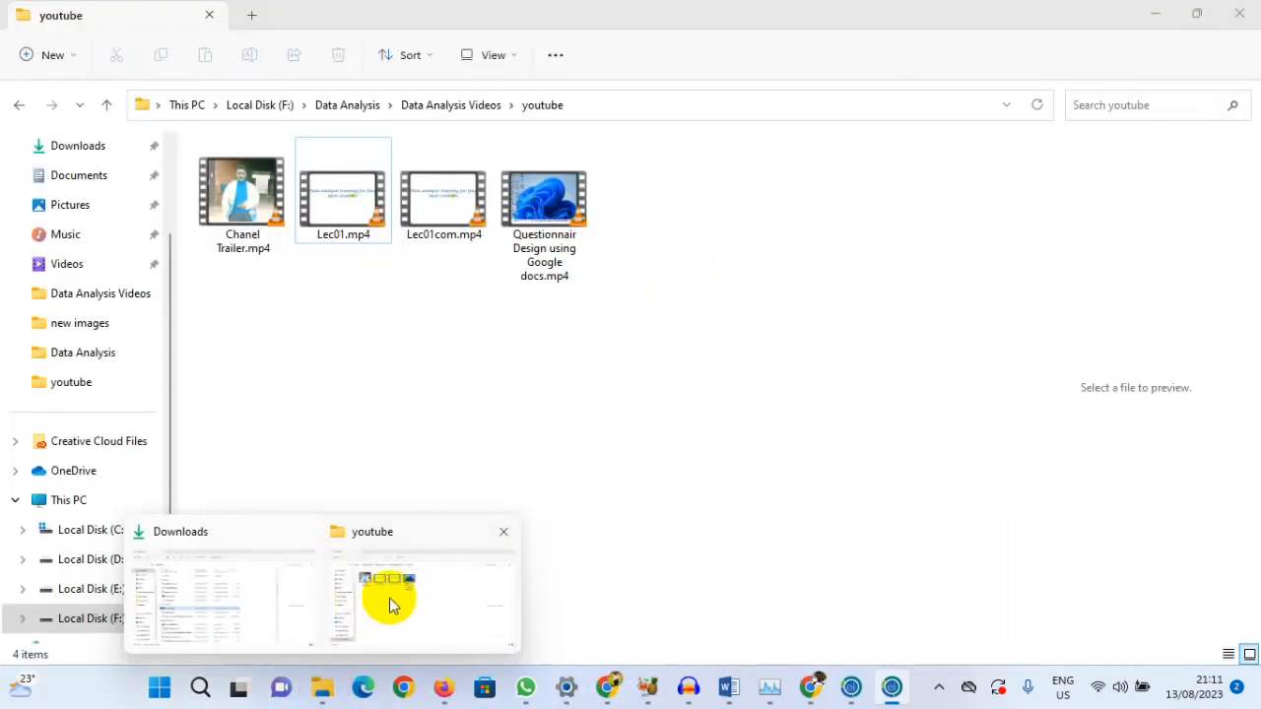
click(388, 600)
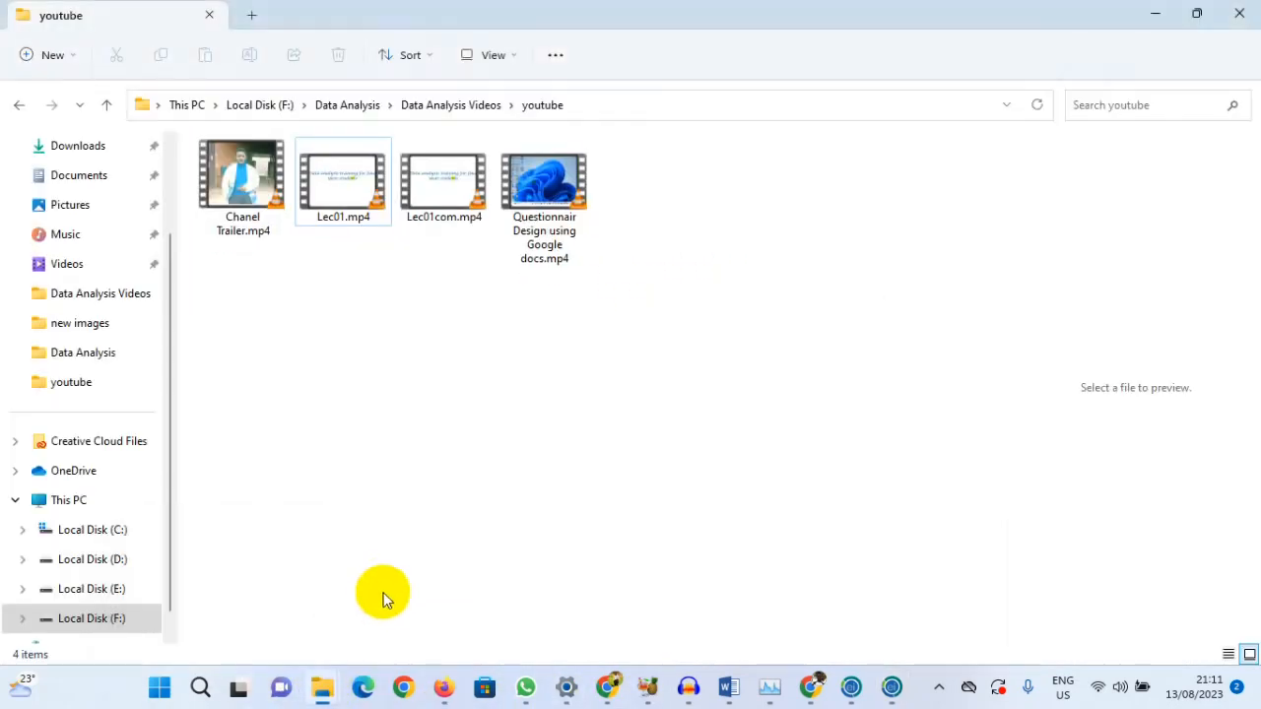
click(98, 619)
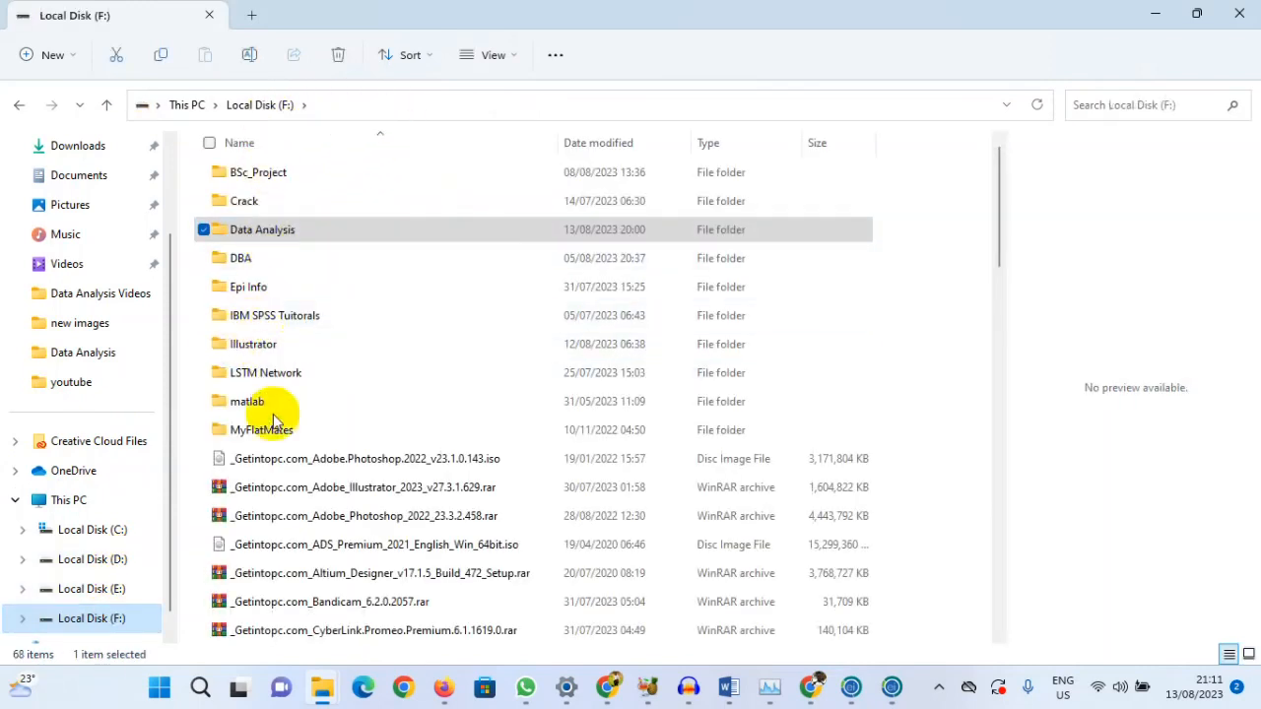
double_click(278, 297)
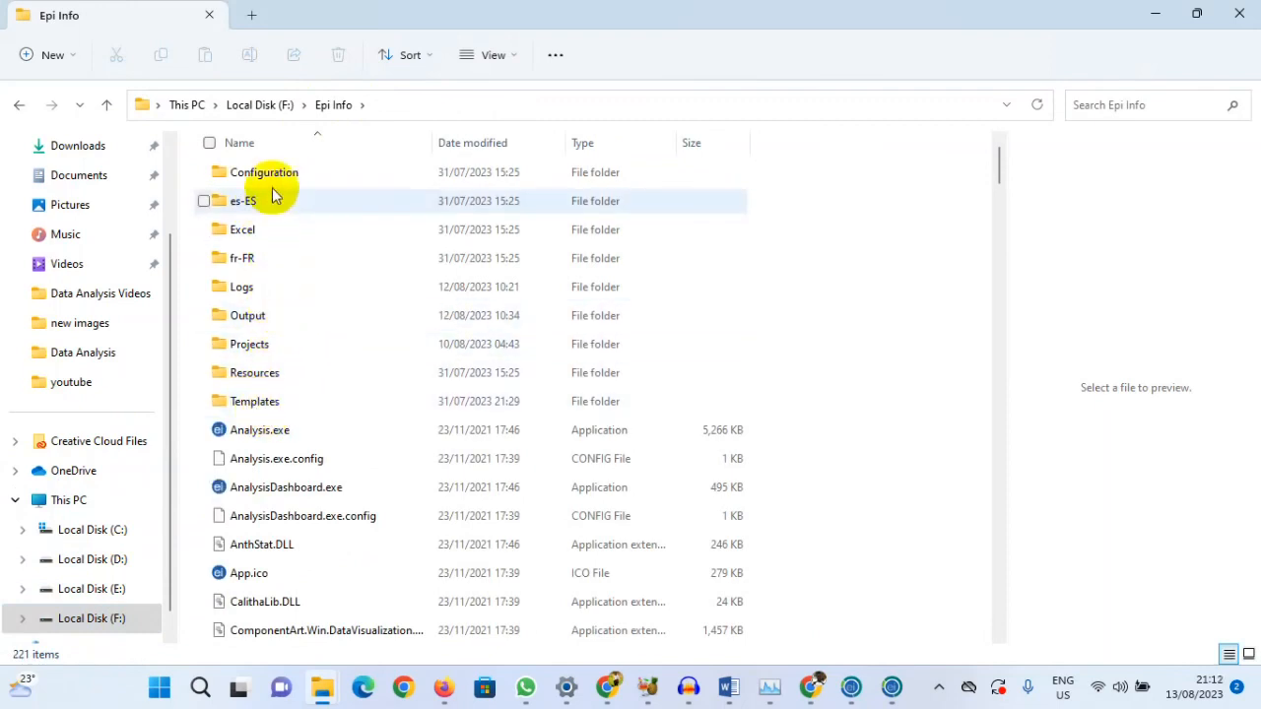
double_click(266, 351)
scroll(315, 416, down, 1)
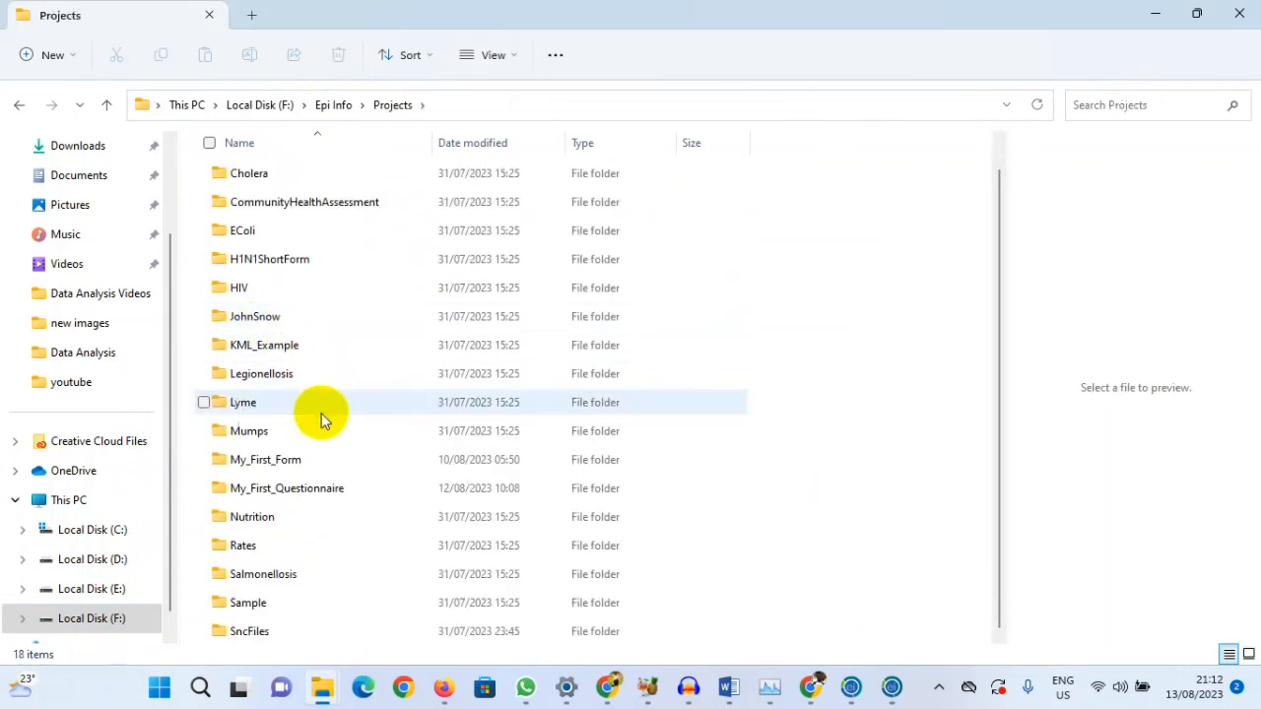
click(239, 491)
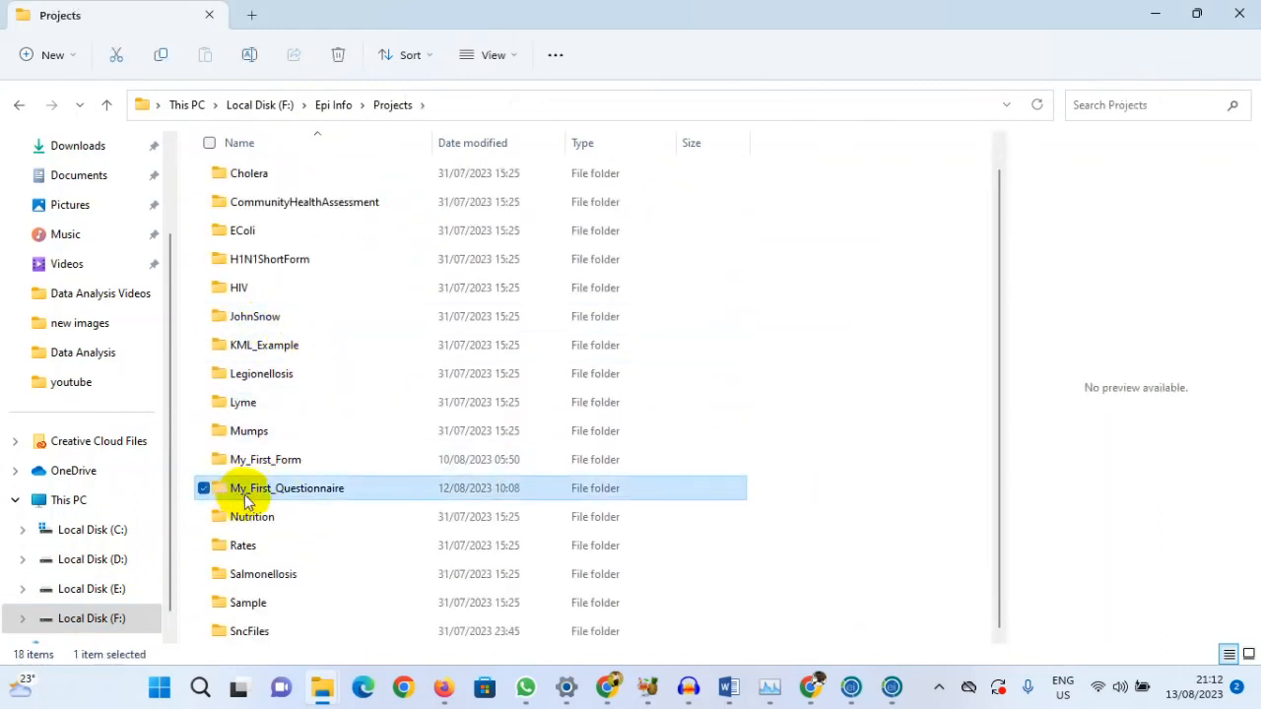
click(338, 55)
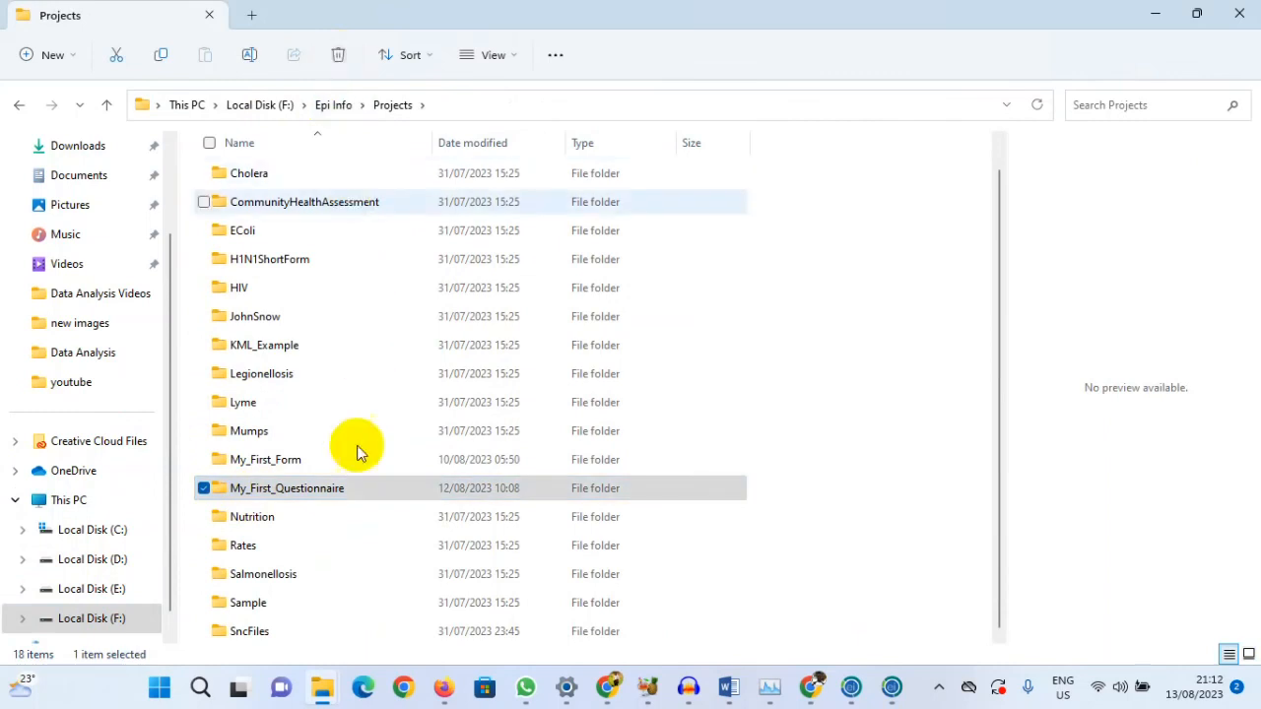
click(1156, 12)
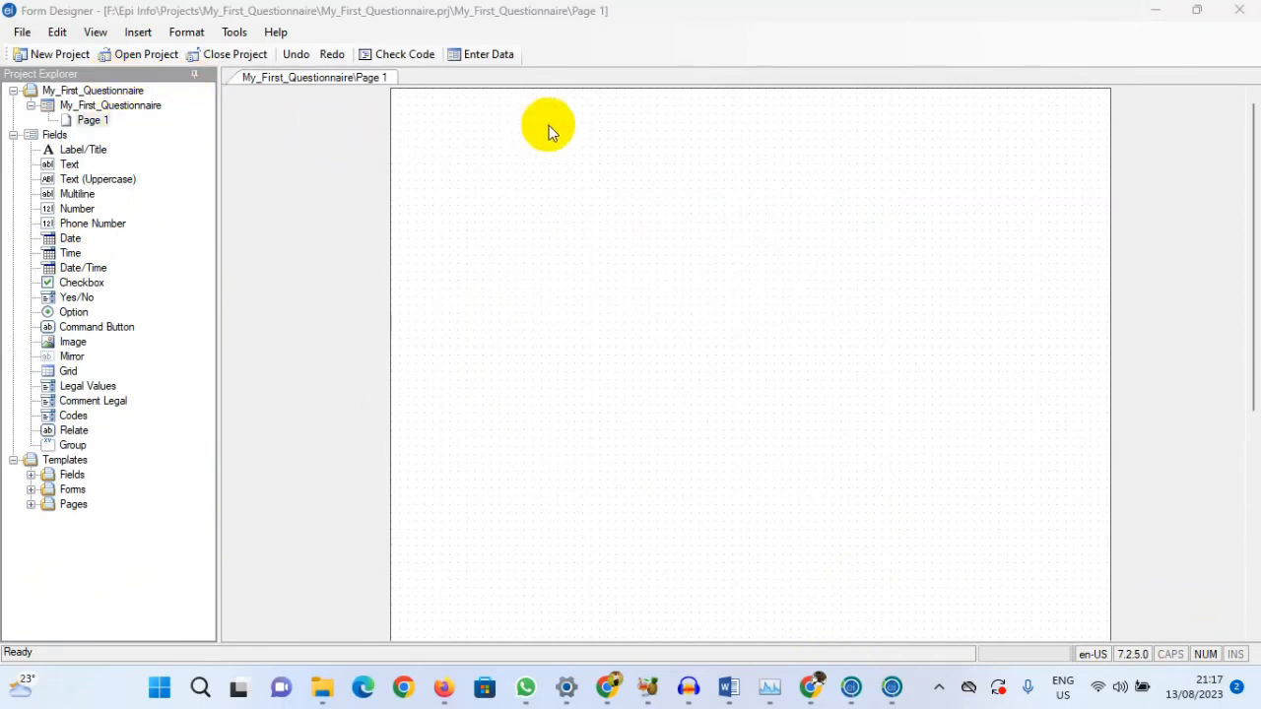
- Review the new project's structure, including its form, Page 1, and the Text and Text (Uppercase) field types
click(74, 90)
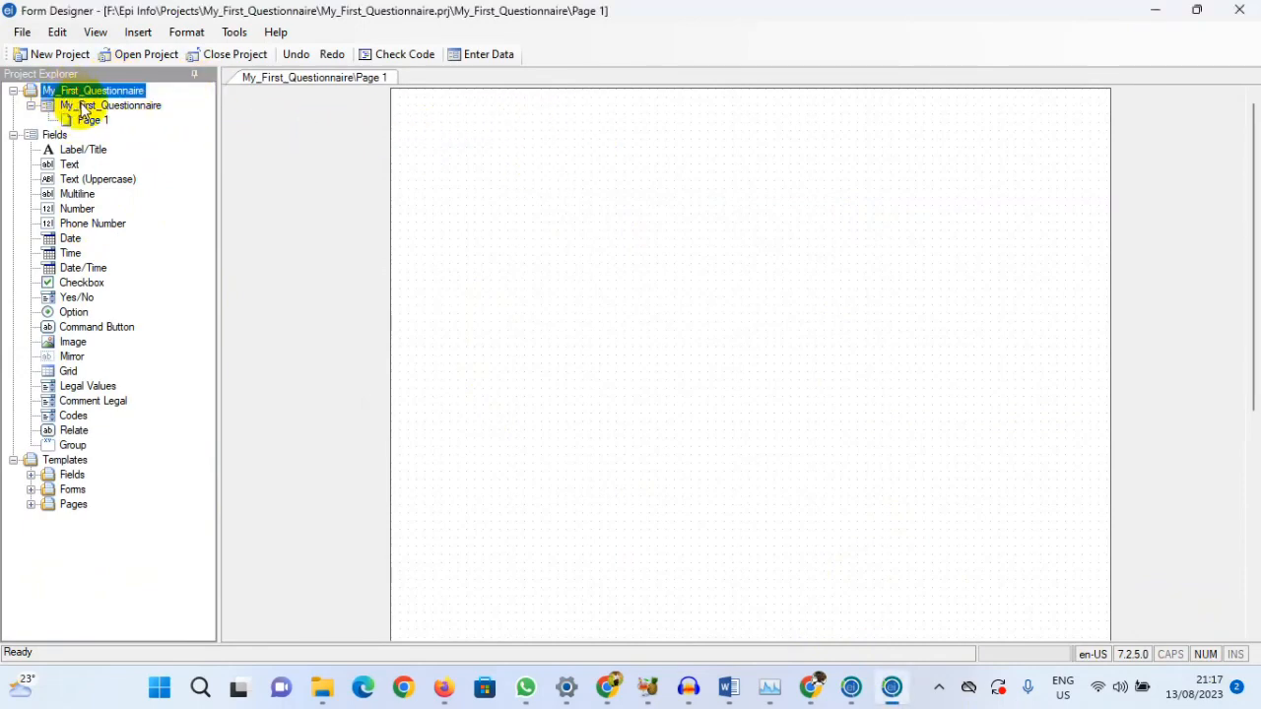
click(83, 109)
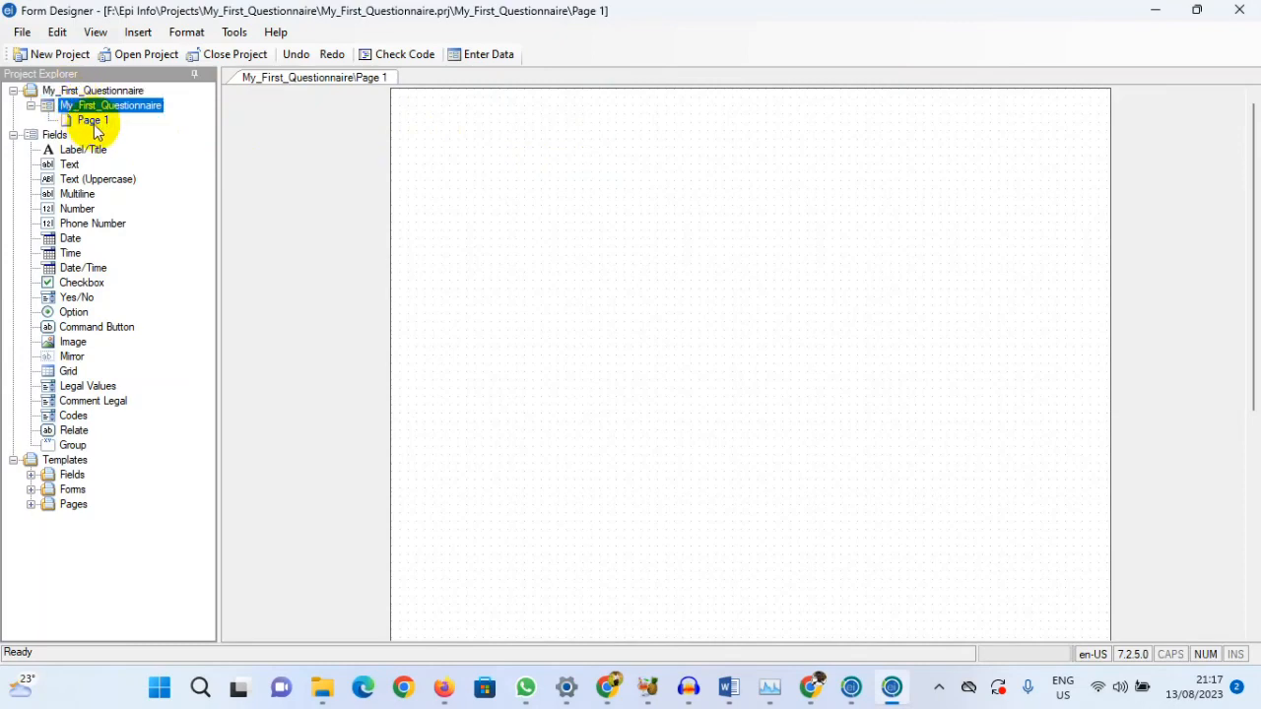
click(94, 122)
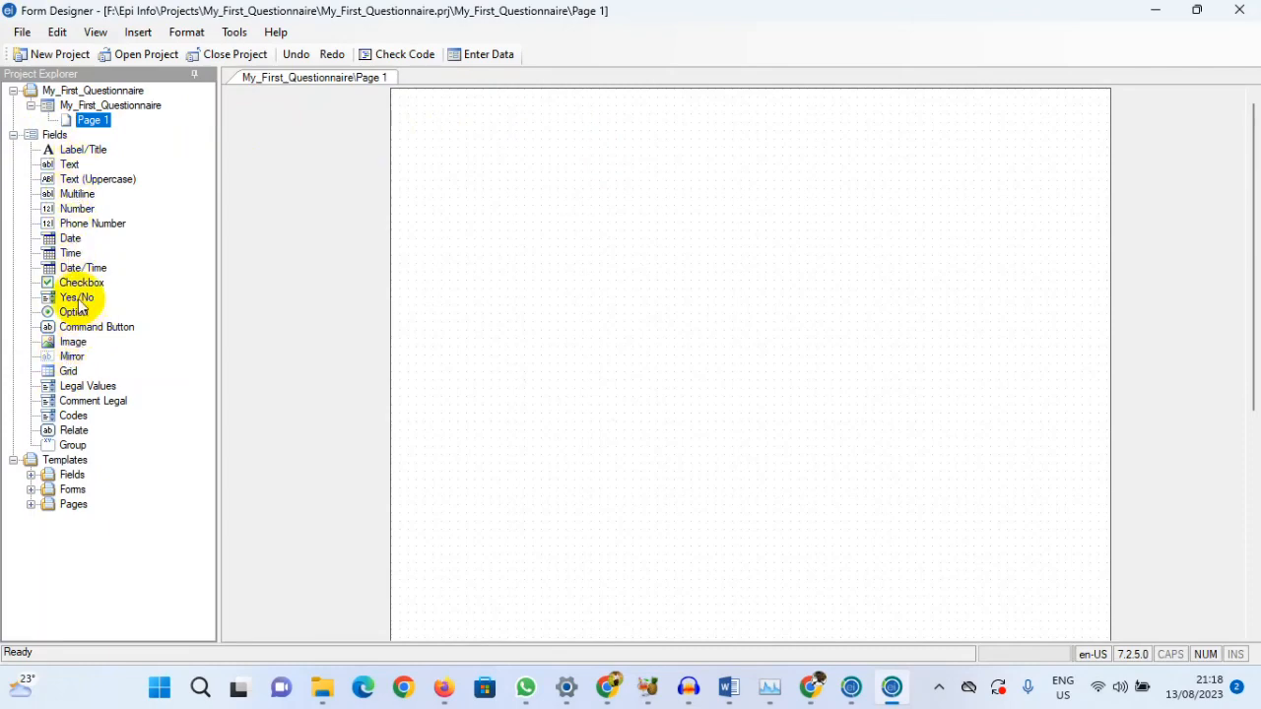
click(68, 165)
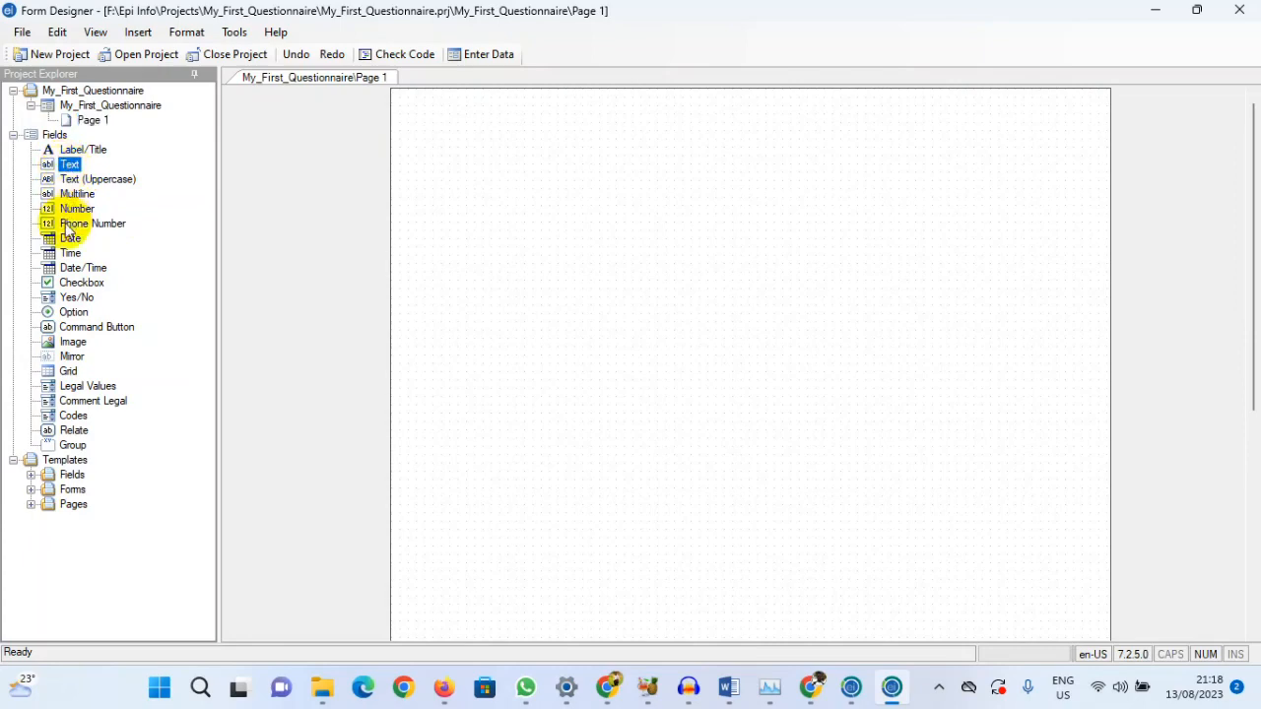
click(87, 180)
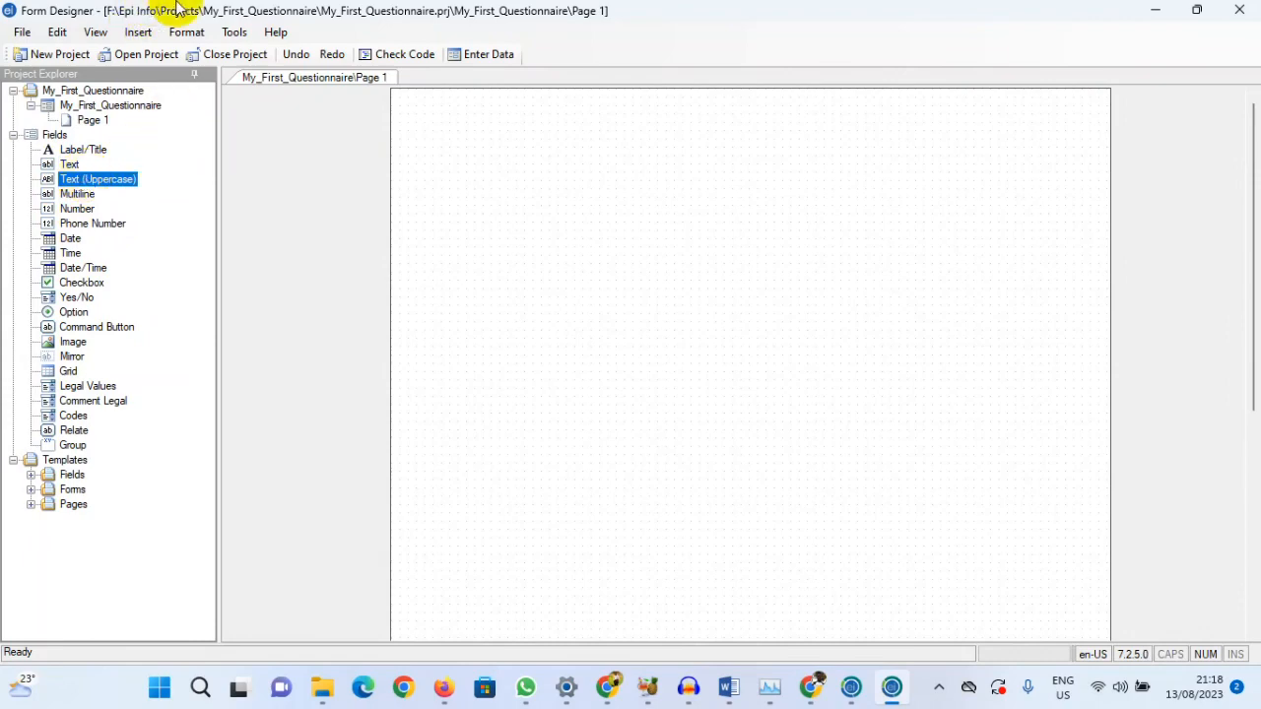
click(68, 166)
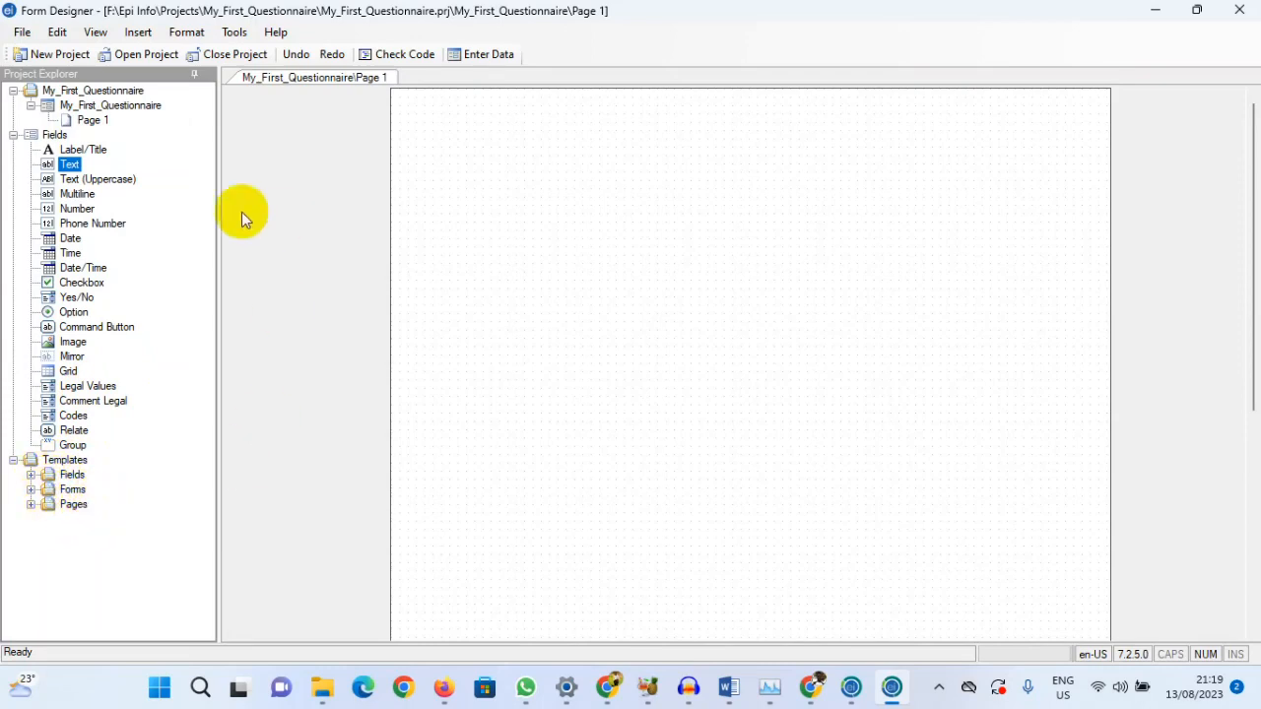
- Add a second page named Page 2 to the My_First_Questionnaire form
right_click(99, 110)
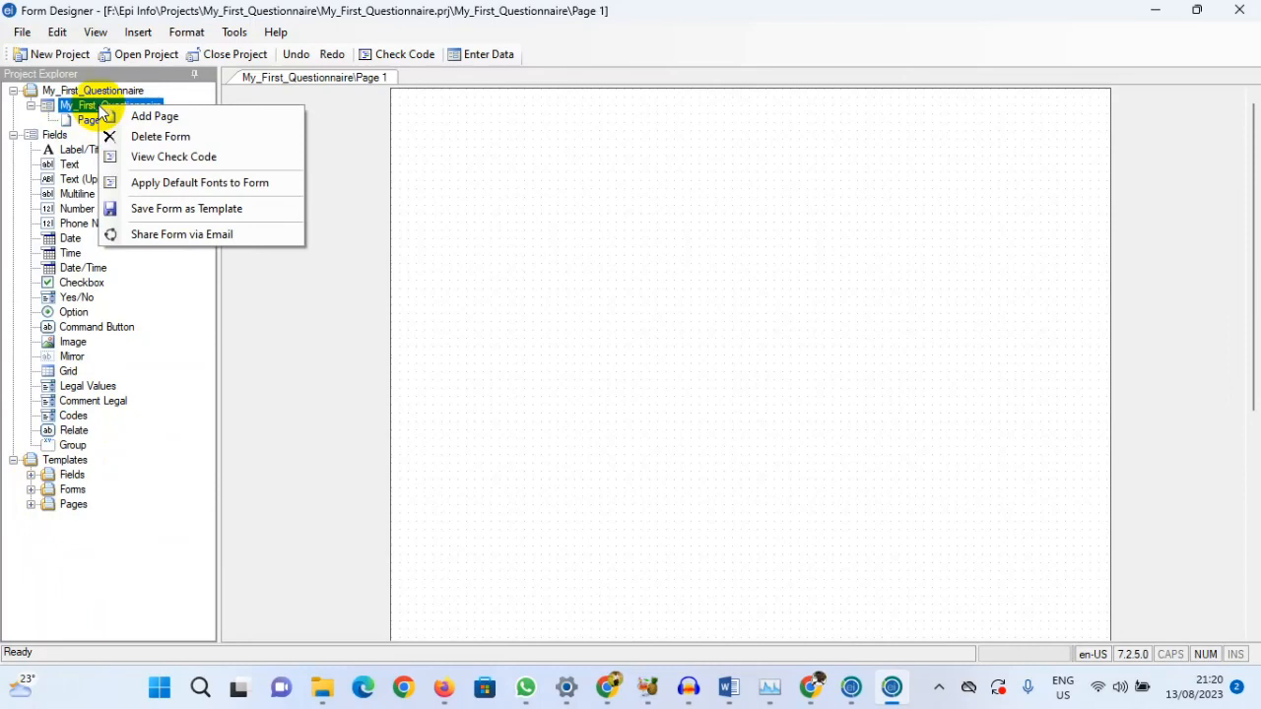
click(155, 117)
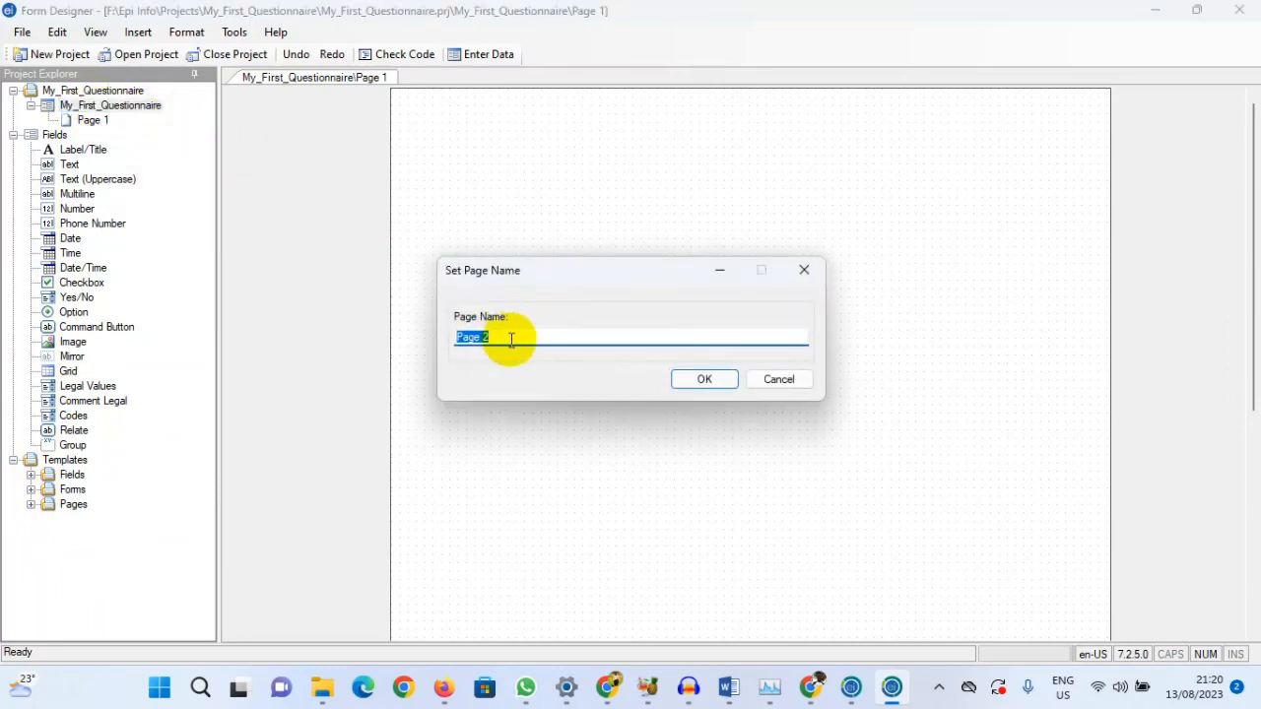
click(705, 380)
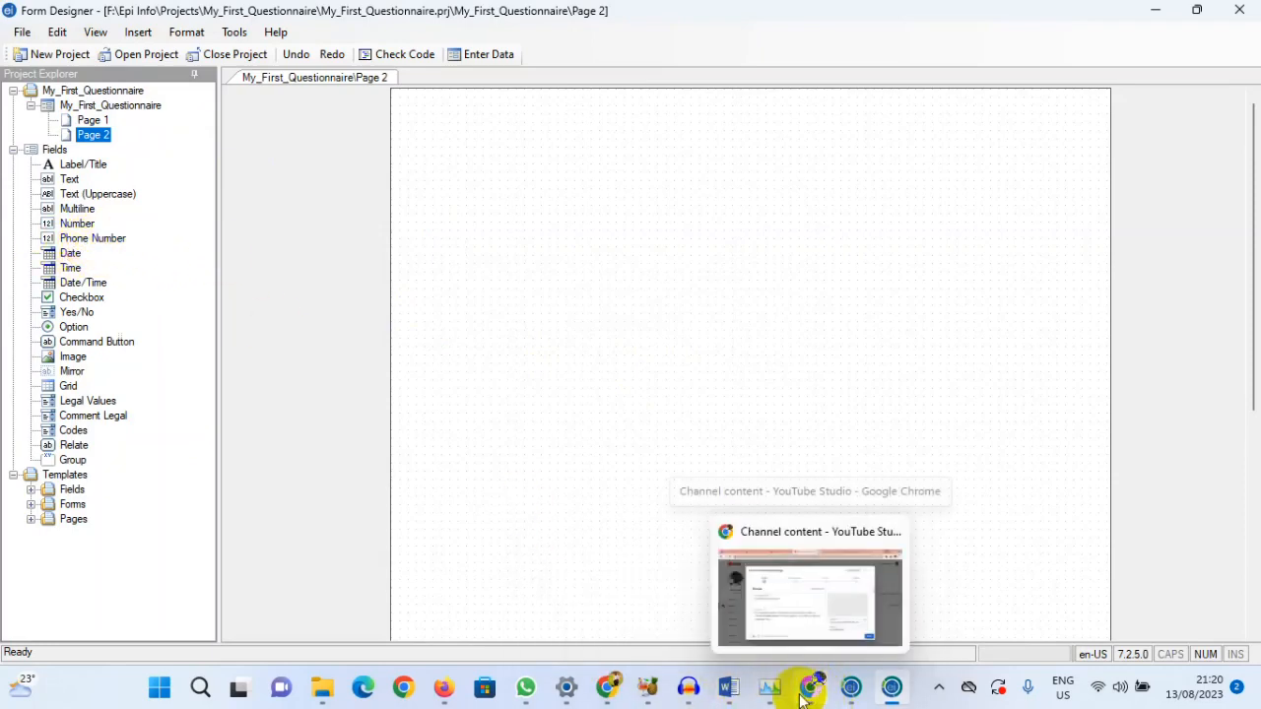
- Switch to Chrome and examine the title and introduction in the Google Forms health questionnaire's questions, then return to Form Designer
click(611, 686)
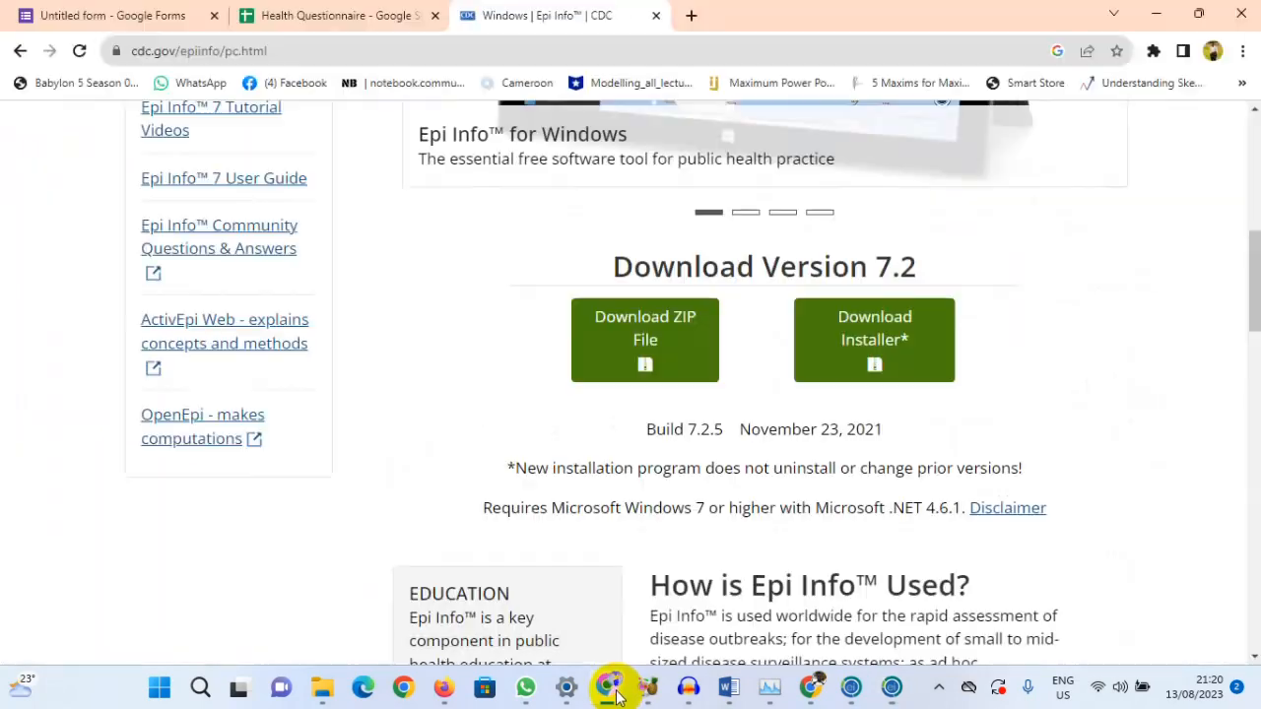
click(101, 12)
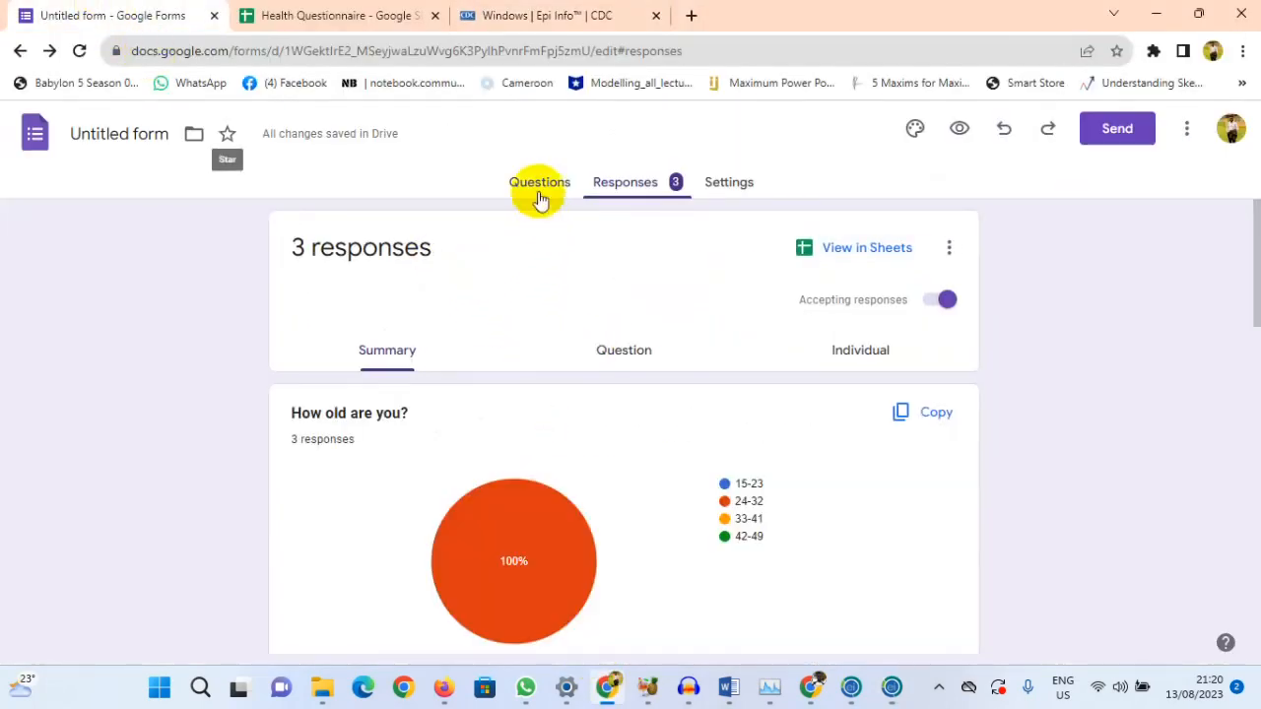
click(540, 183)
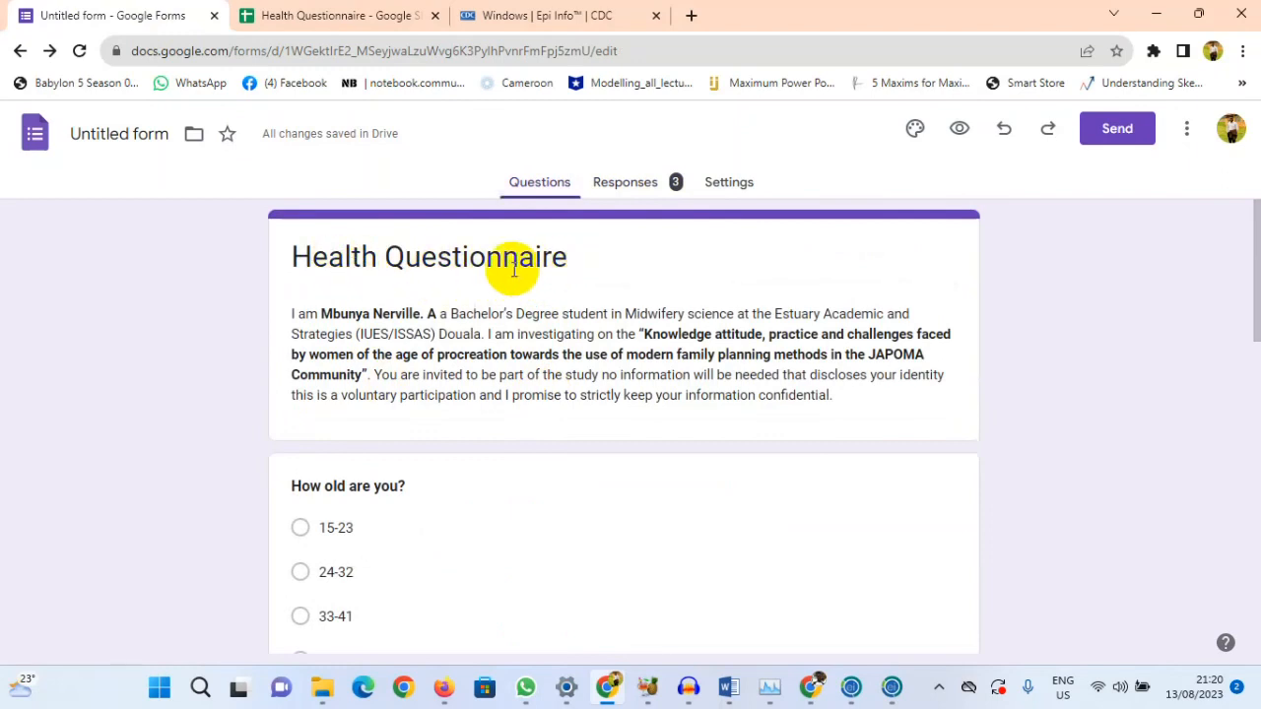
triple_click(839, 394)
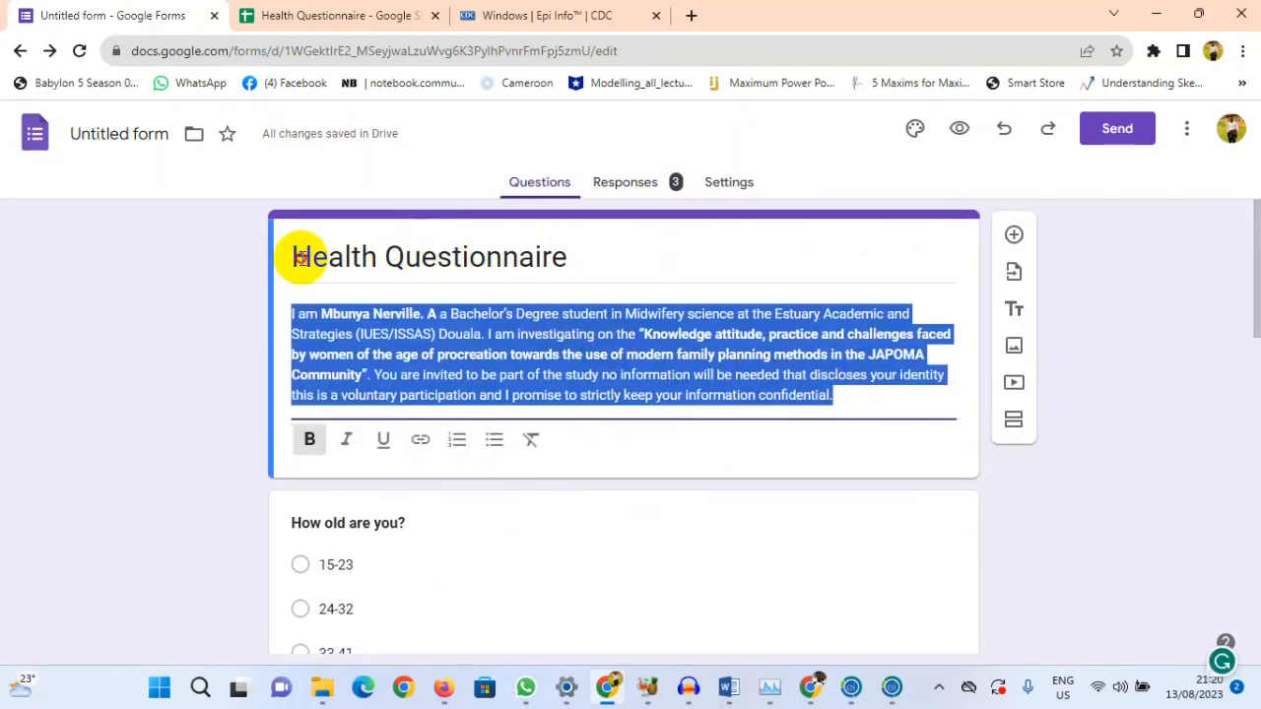
click(537, 259)
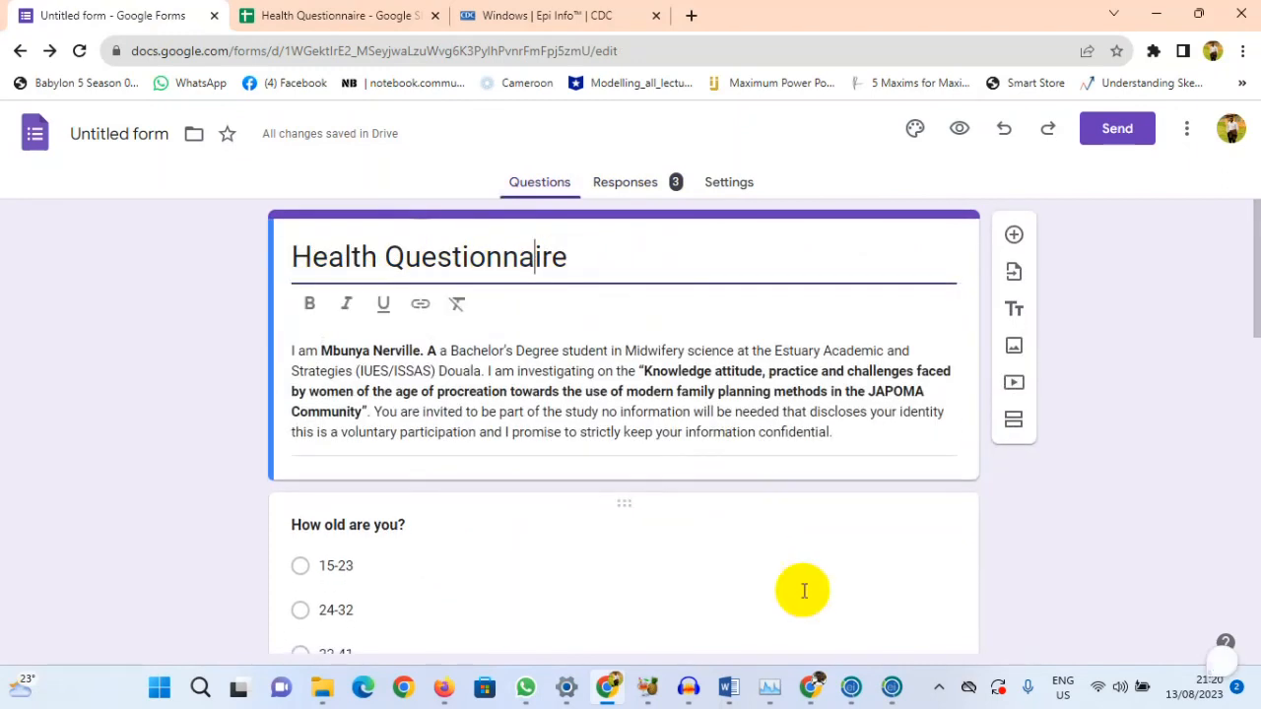
click(890, 687)
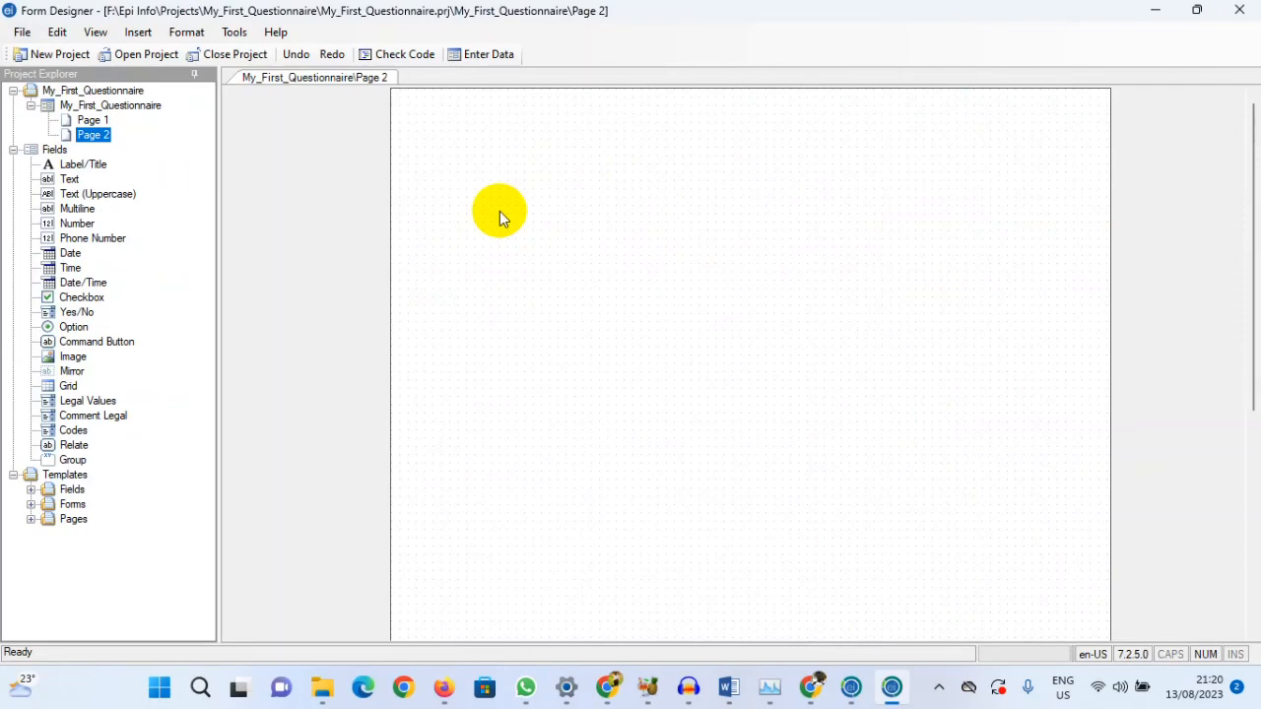
- Place a Label/Title field near the top of Page 2 and paste the Google Forms title "Health Questionnaire" as its prompt
click(69, 169)
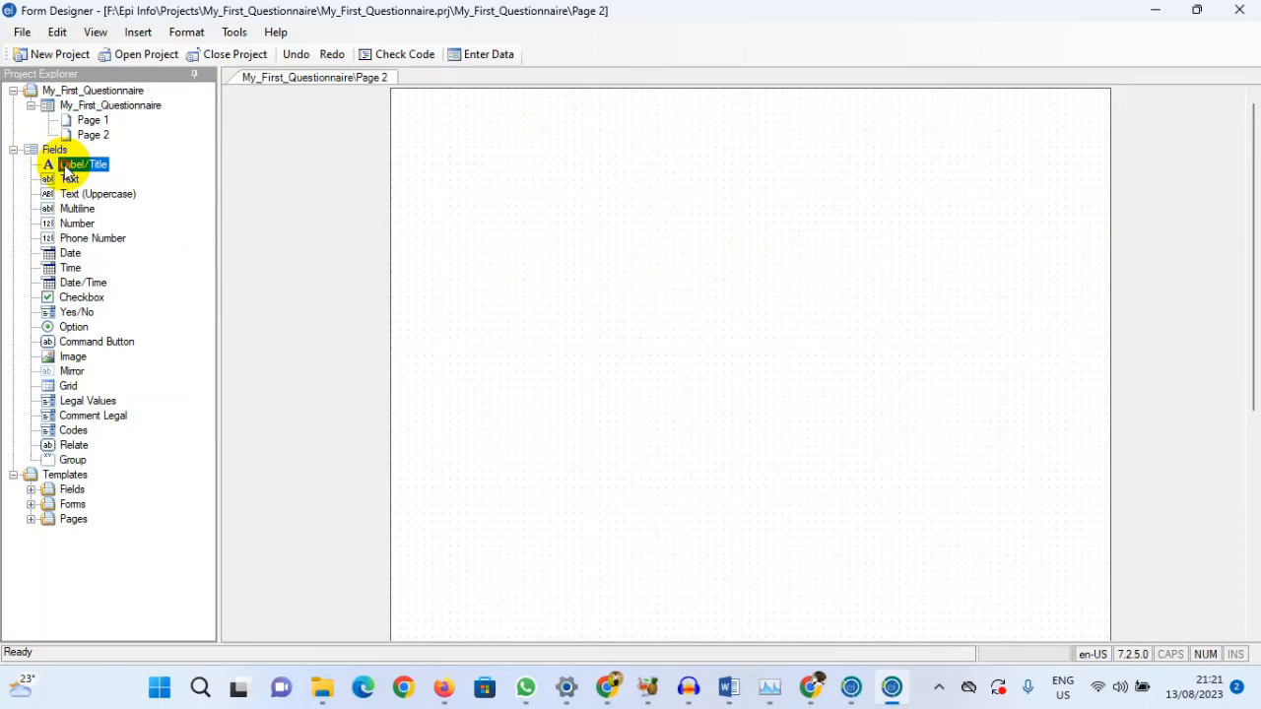
drag(67, 169, 685, 173)
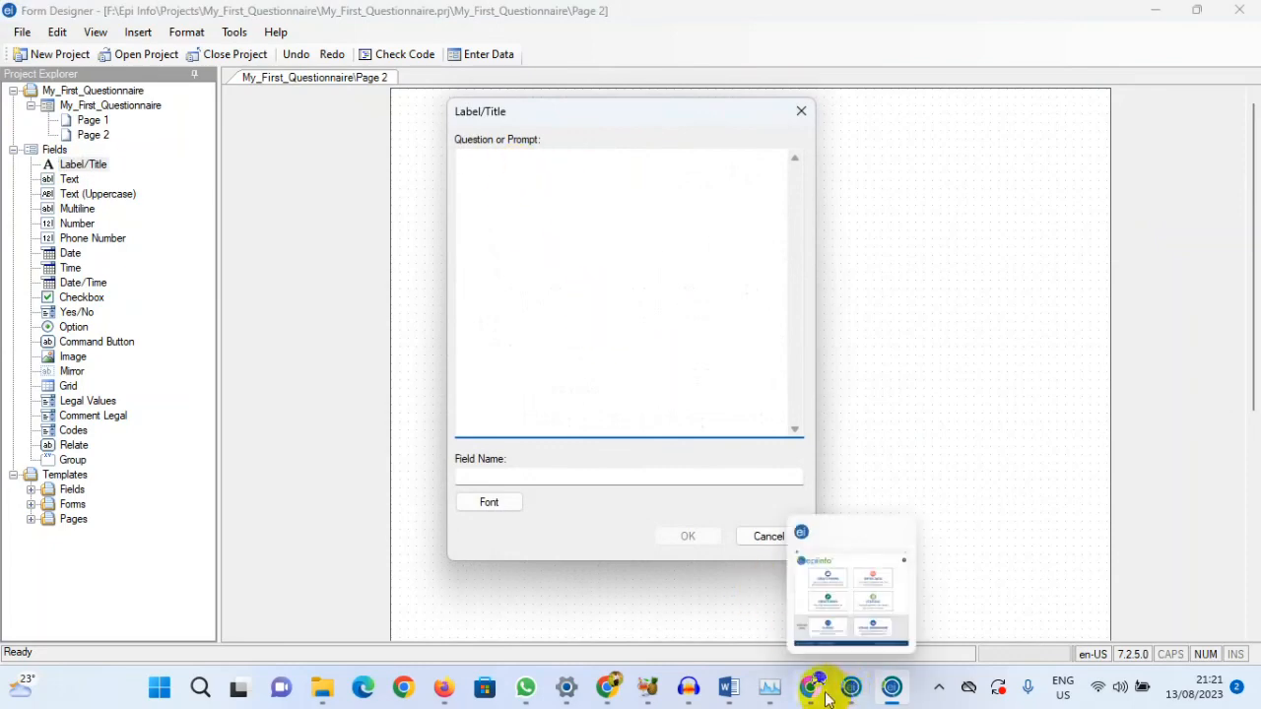
click(610, 690)
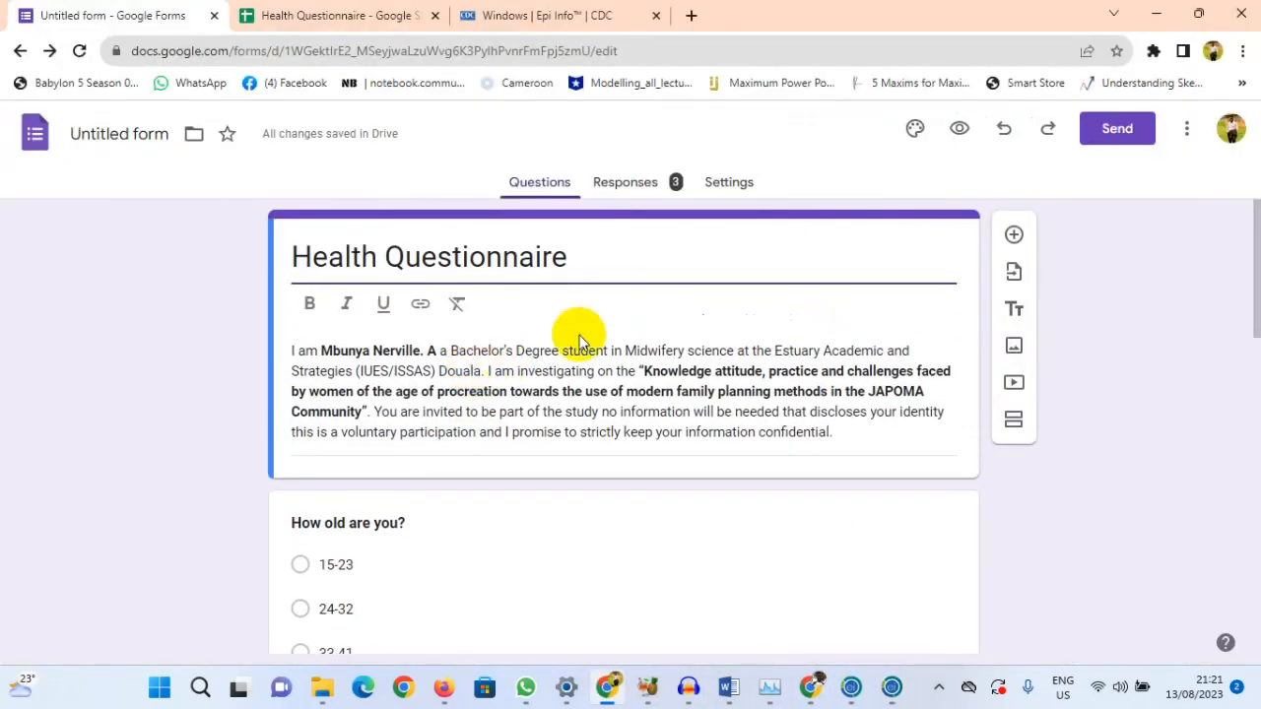
mouse_move(577, 264)
mouse_down()
mouse_move(310, 281)
mouse_move(235, 314)
mouse_up()
key(ctrl+c)
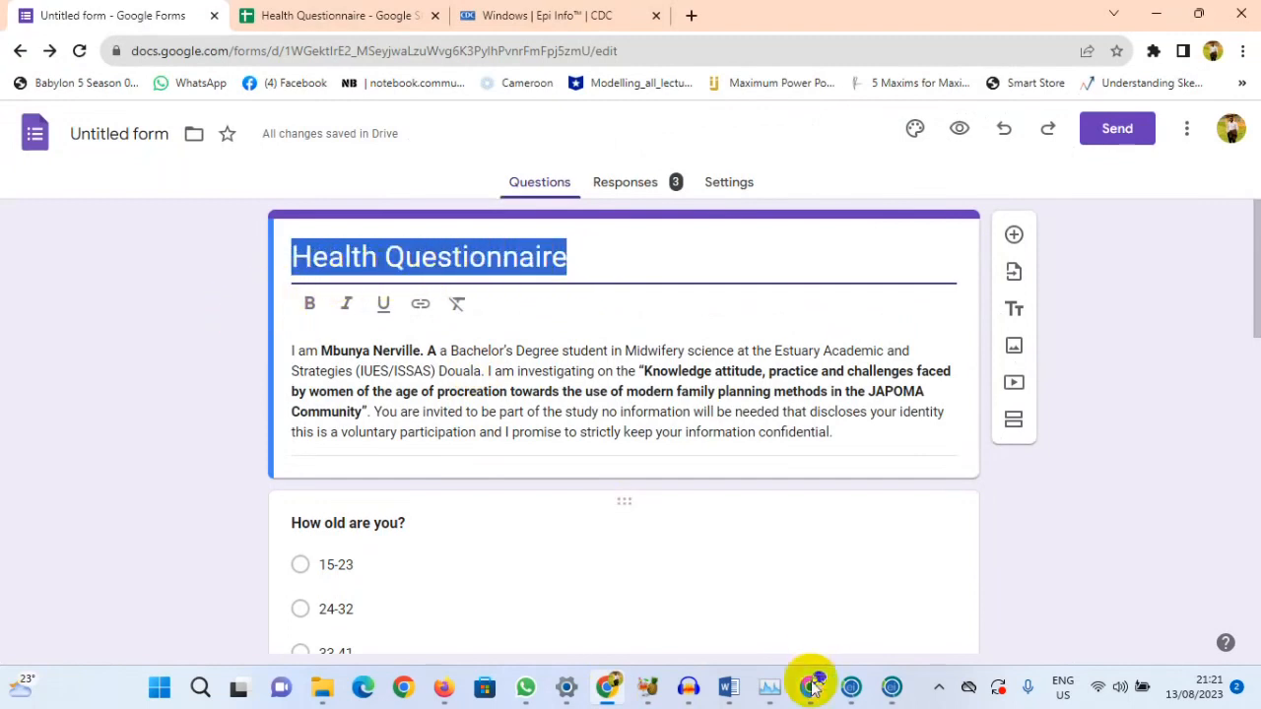
click(892, 690)
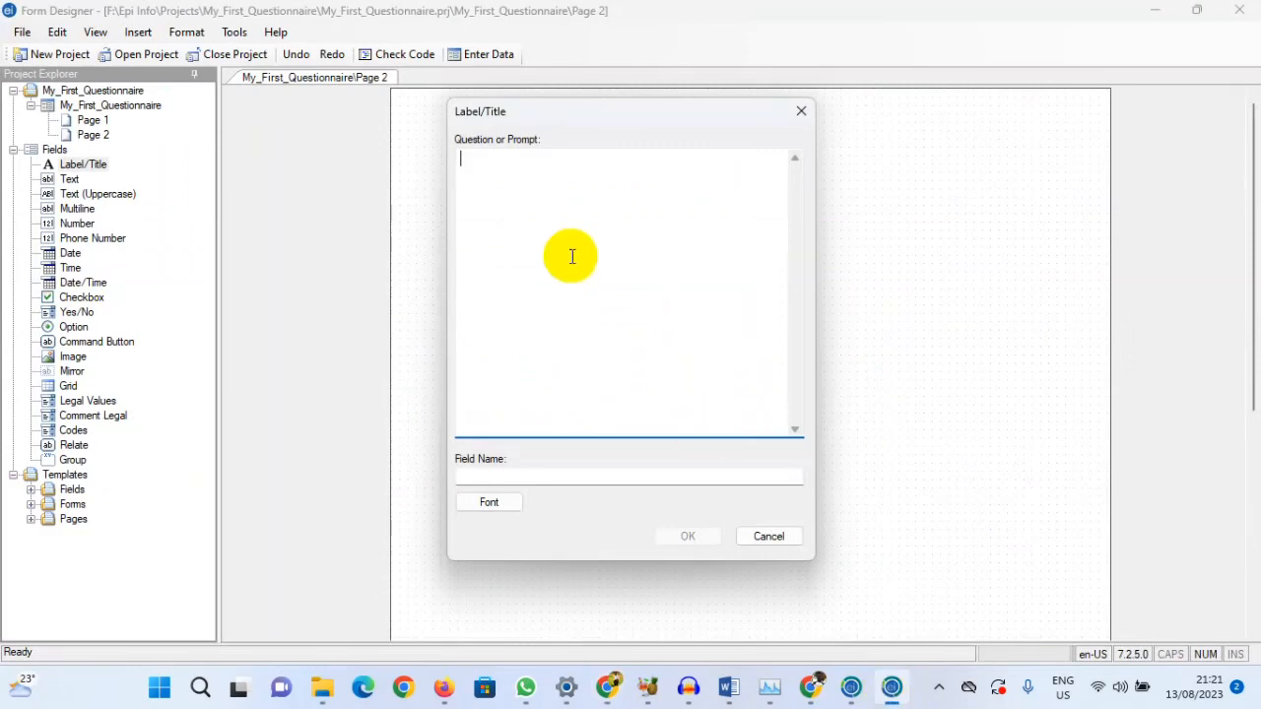
key(ctrl+v)
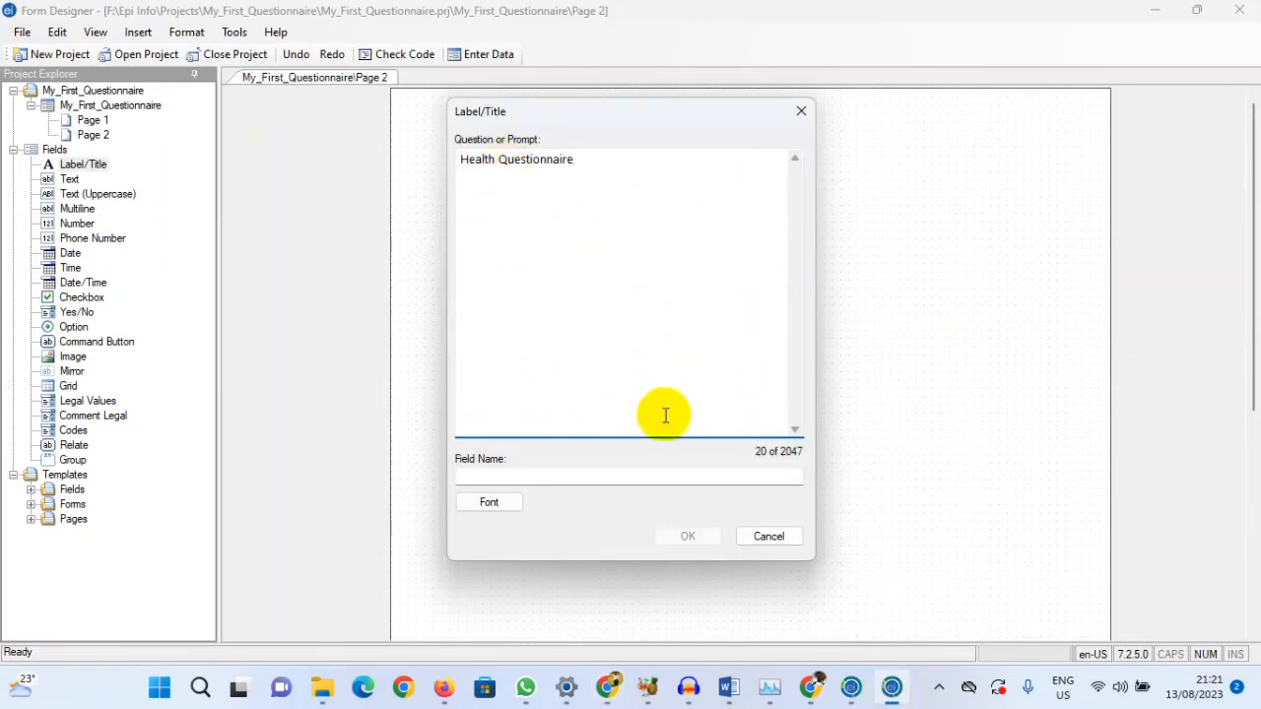
- Set the title label's field name to Health_Questionnaire, with an underscore between the words
click(549, 476)
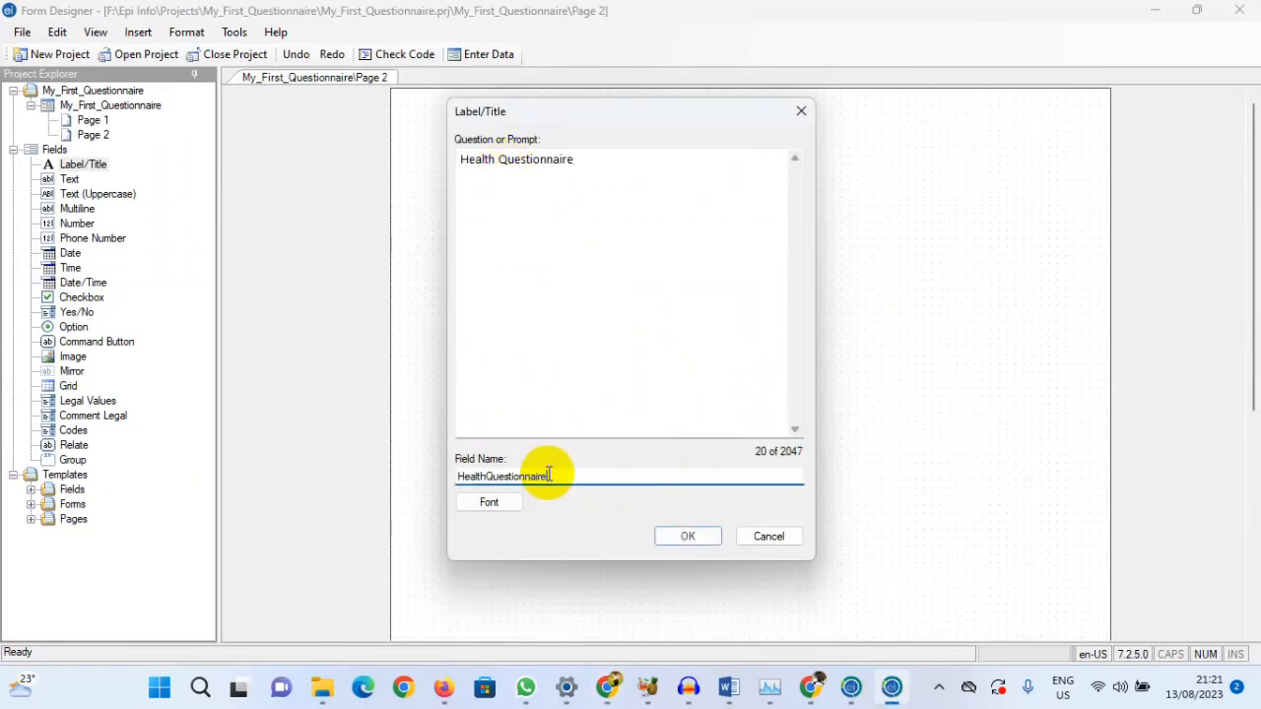
click(485, 476)
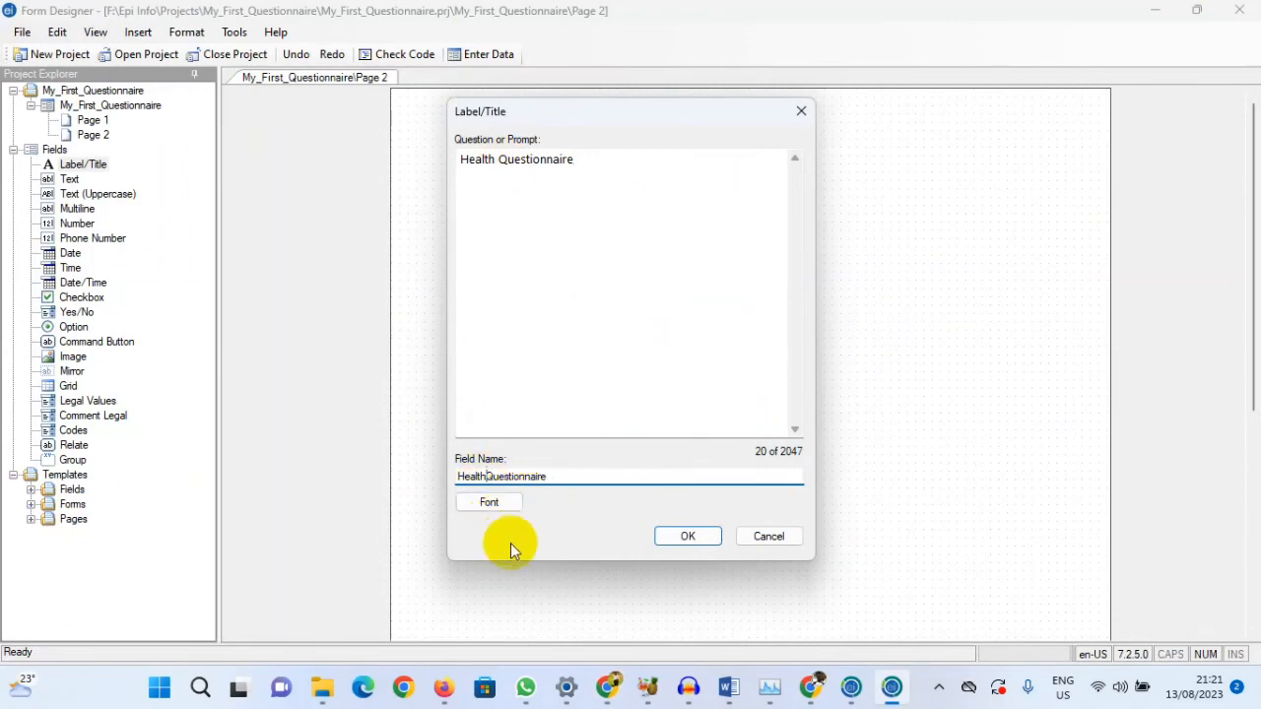
text(_)
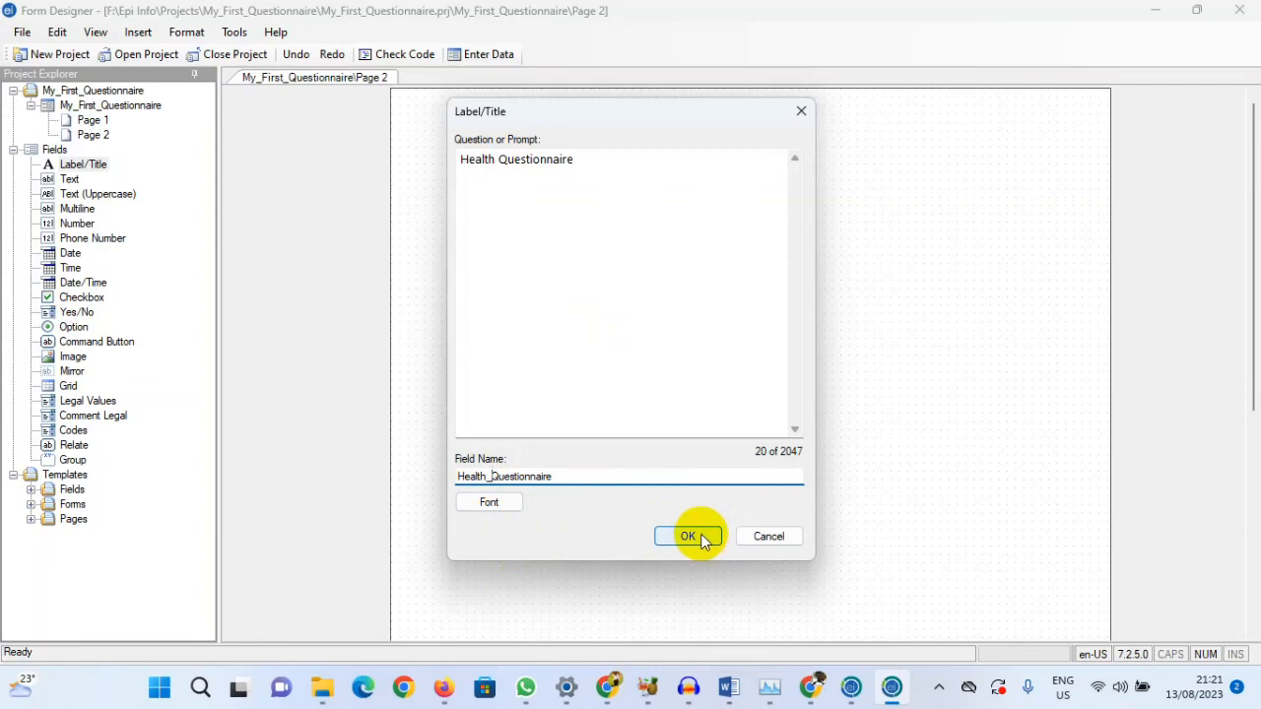
- Set the Health Questionnaire label's font to Times New Roman, size 14, and add the label to Page 2
click(484, 503)
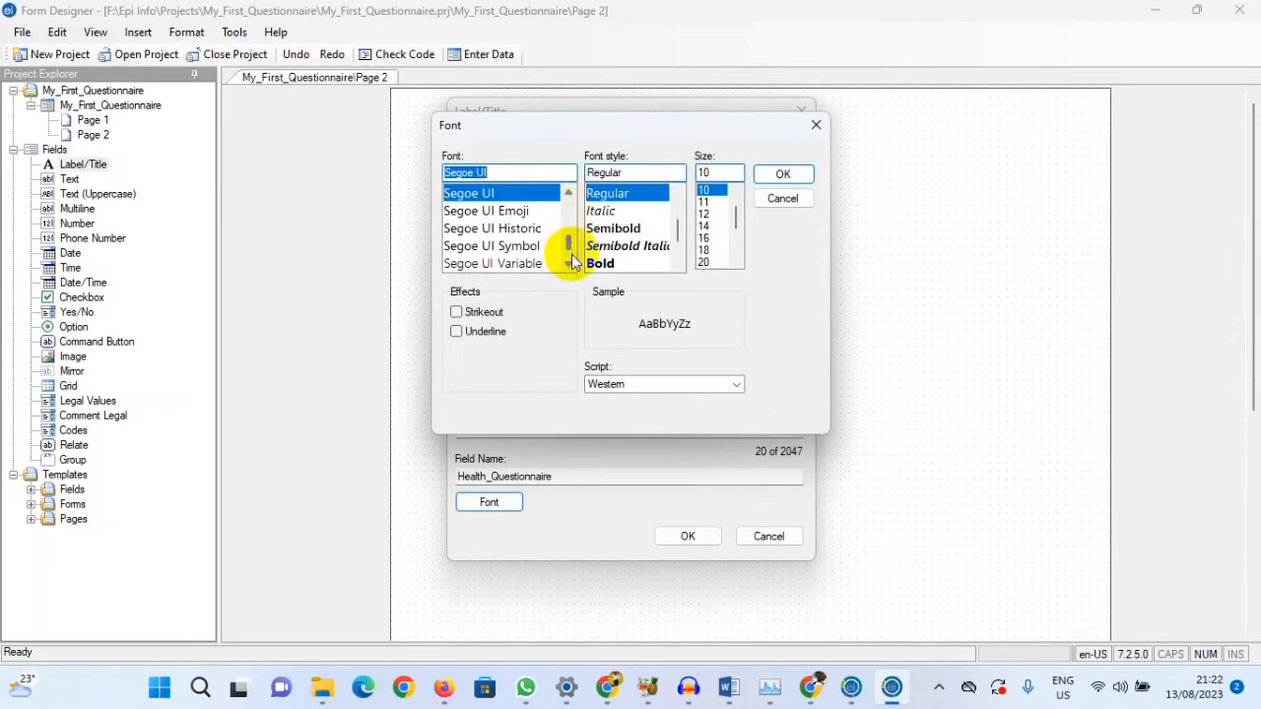
scroll(516, 219, down, 8)
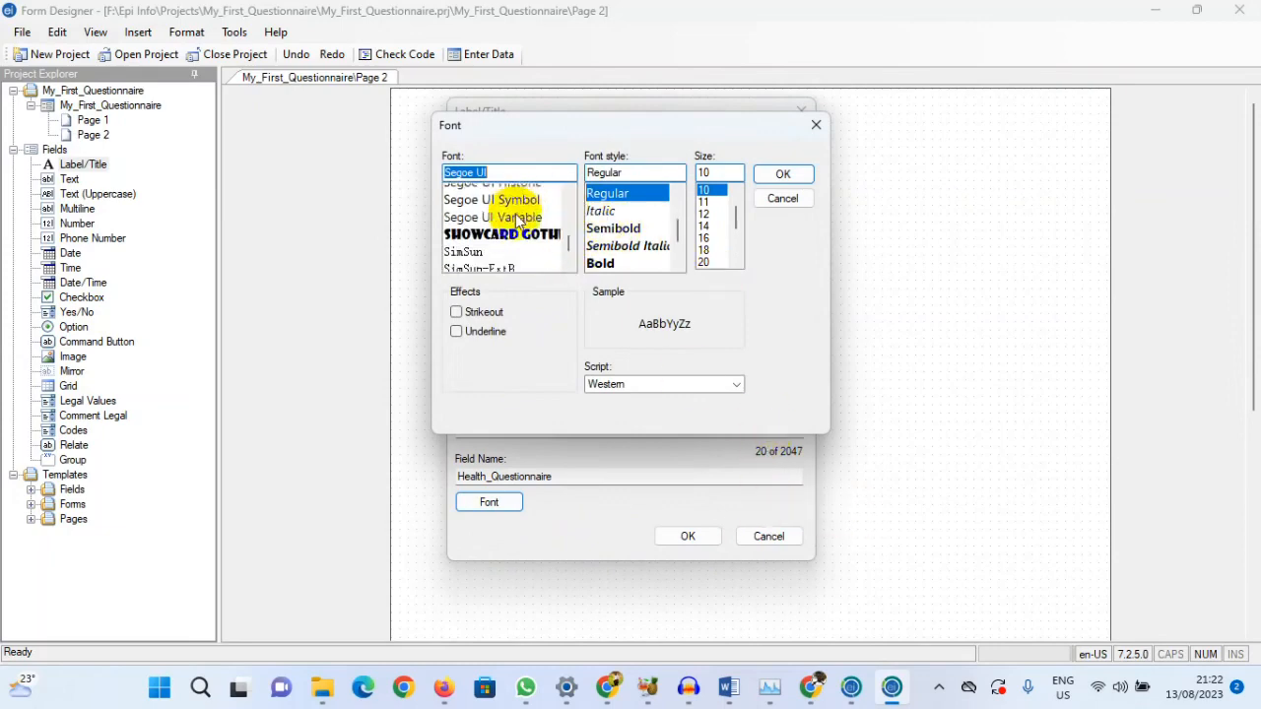
click(516, 225)
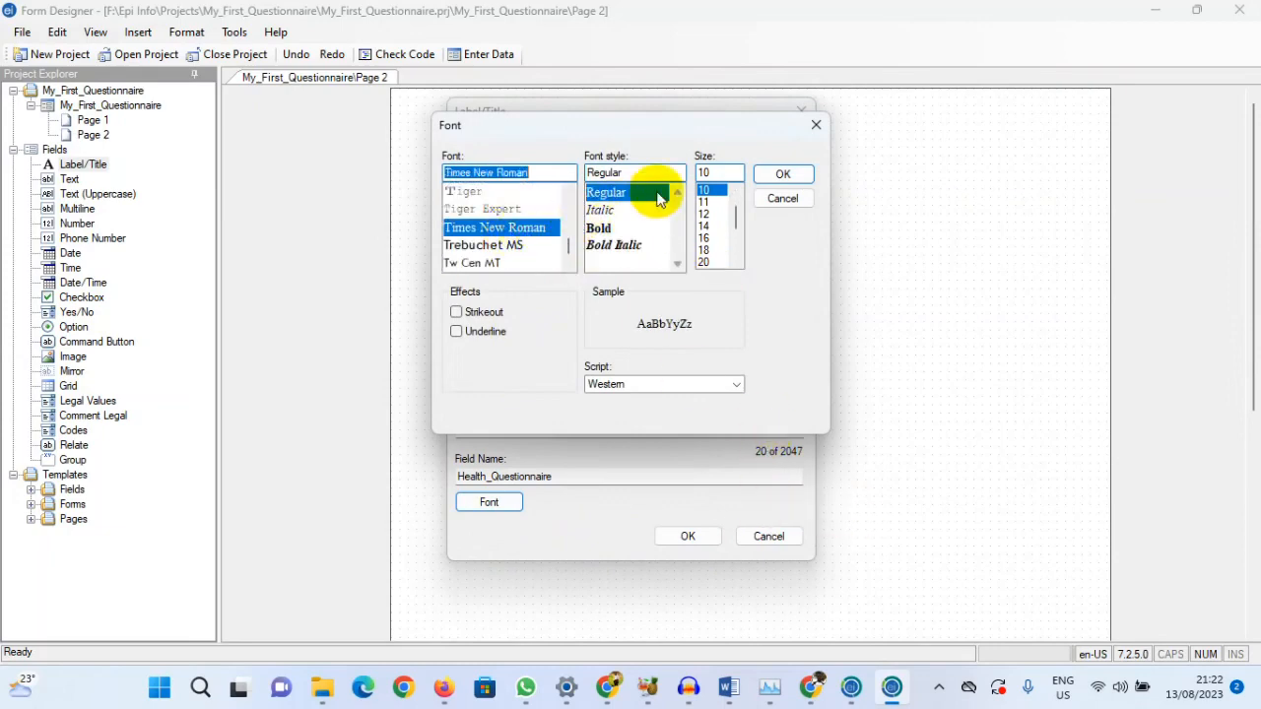
click(710, 226)
click(783, 175)
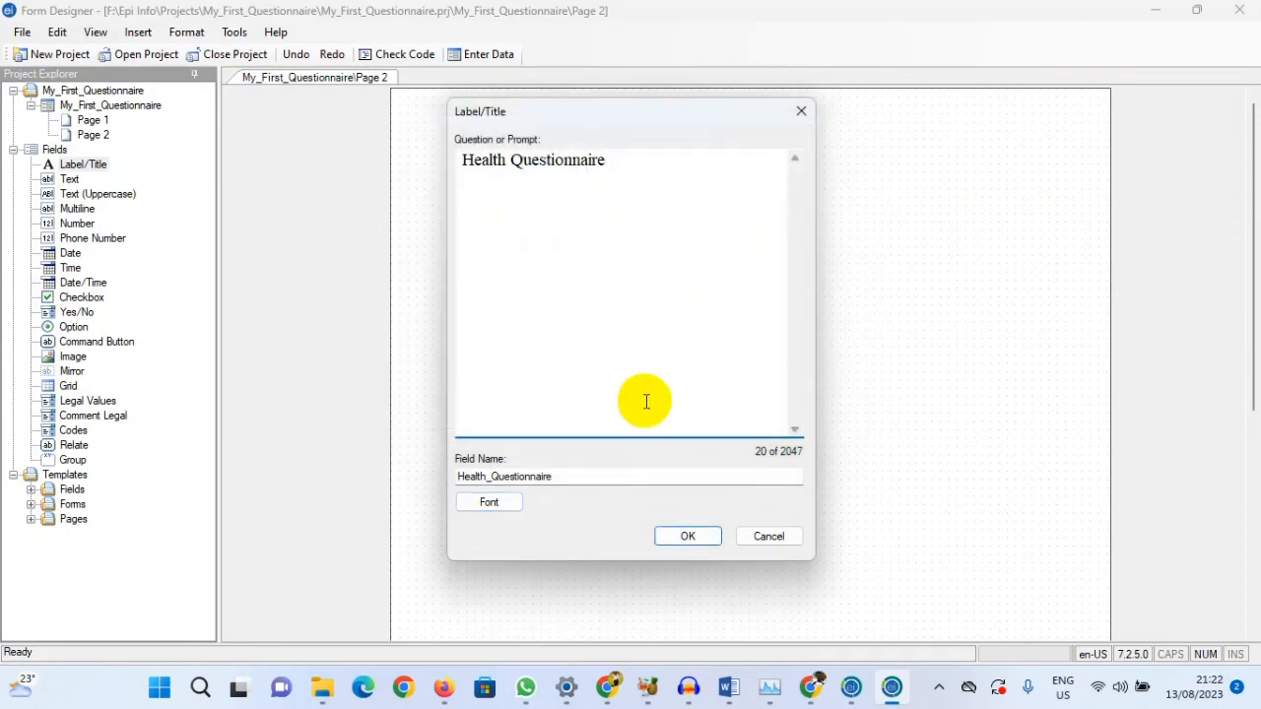
click(690, 540)
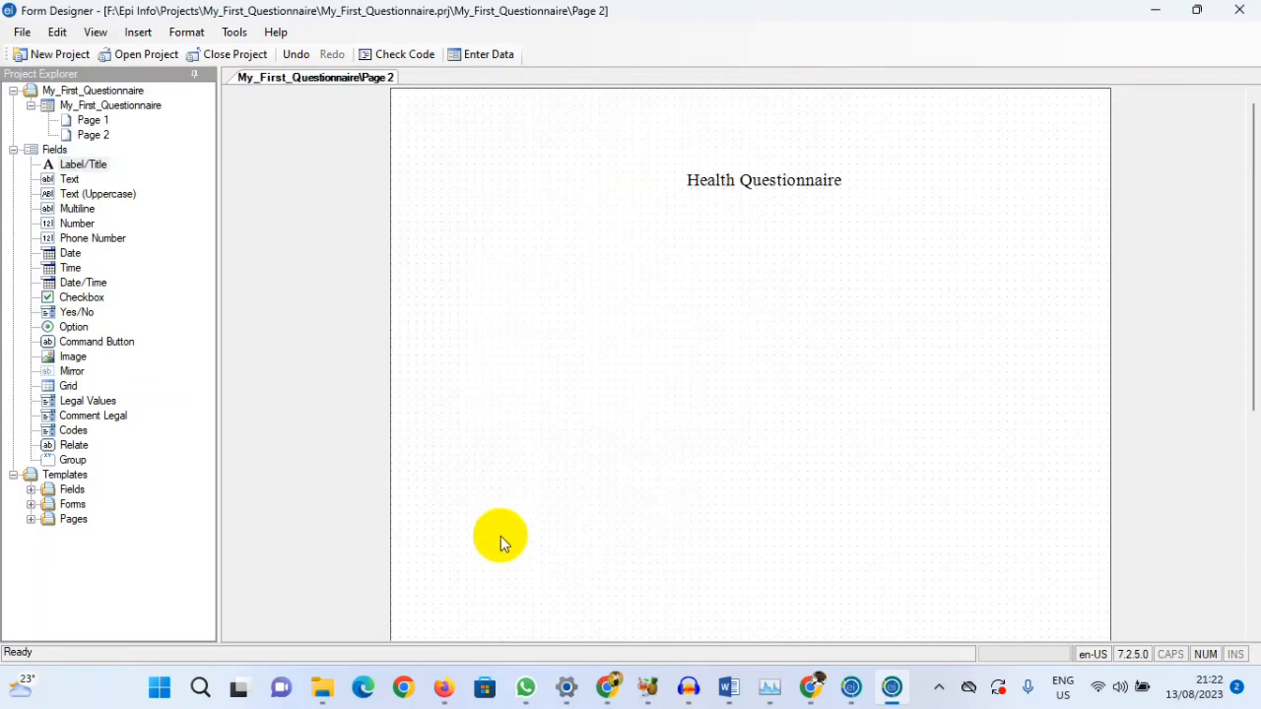
- Move the Health Questionnaire title up to the top edge of Page 2, roughly centred across the page
click(754, 177)
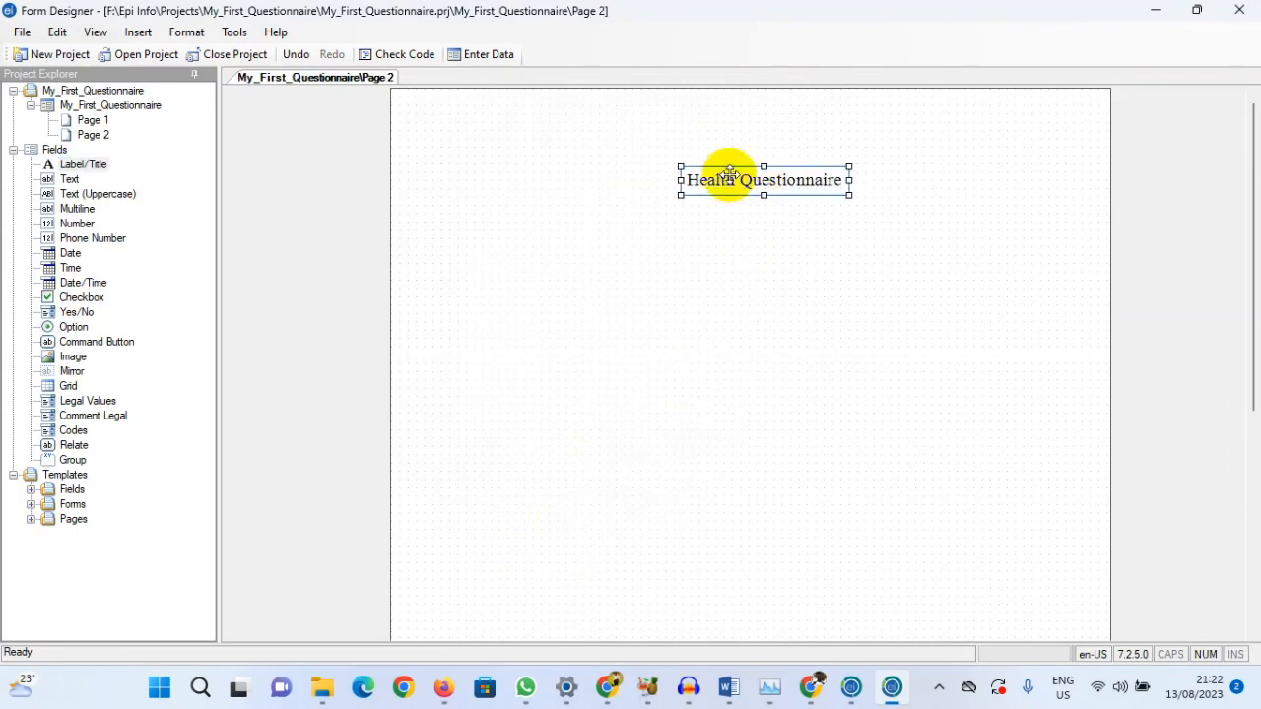
click(743, 176)
mouse_move(743, 175)
mouse_down()
mouse_move(696, 118)
mouse_move(745, 106)
mouse_move(723, 101)
mouse_up()
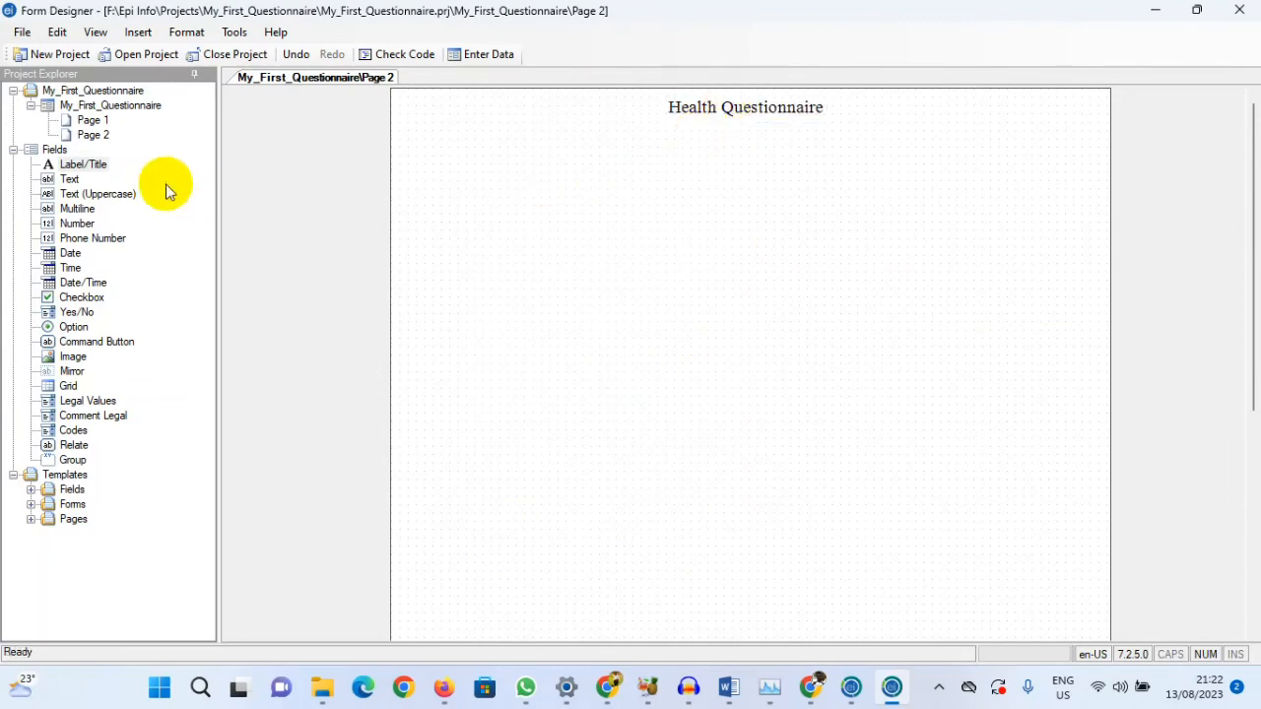
- Place a second Label/Title field below the title and paste the introduction paragraph from the Google Forms questionnaire in Chrome as its prompt
click(79, 166)
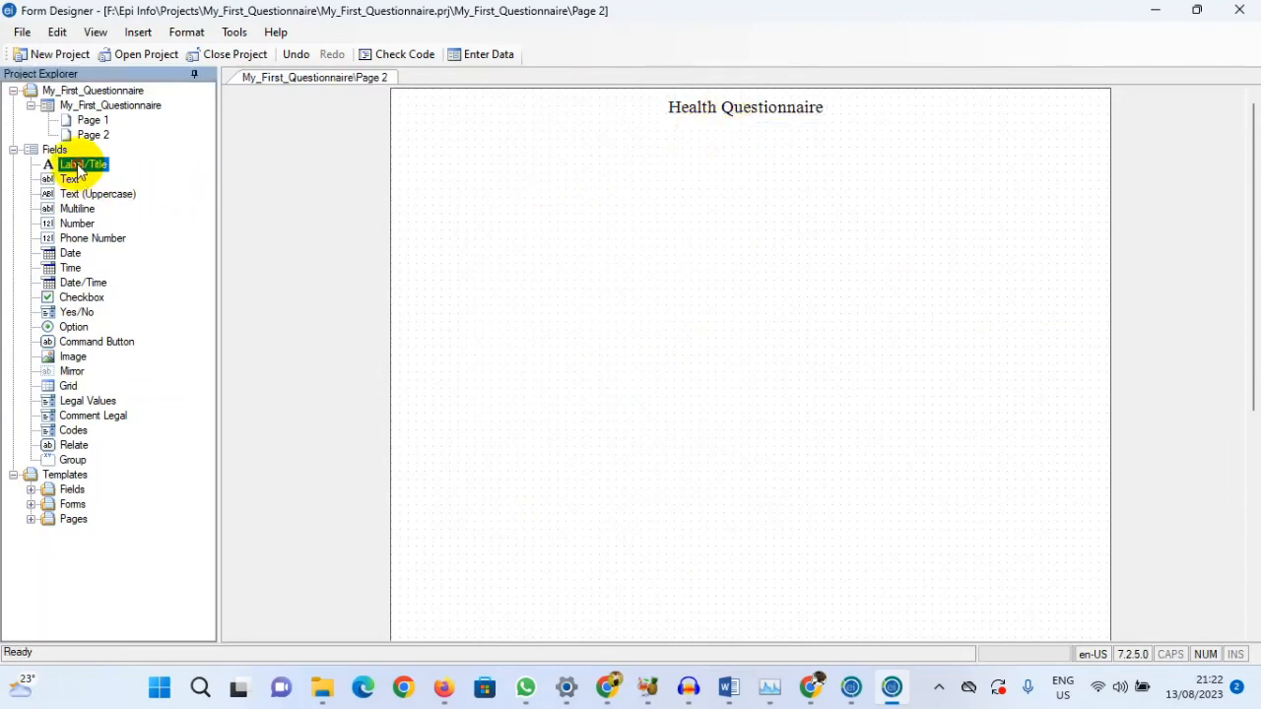
click(639, 200)
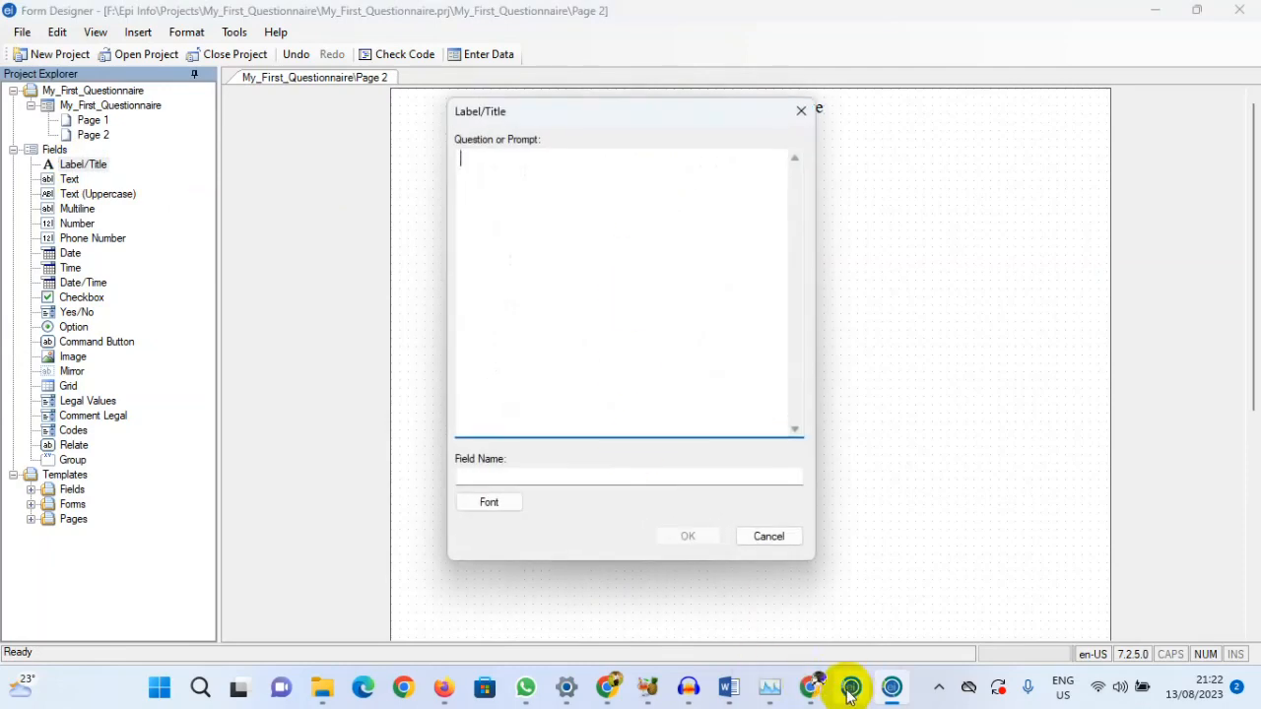
click(606, 687)
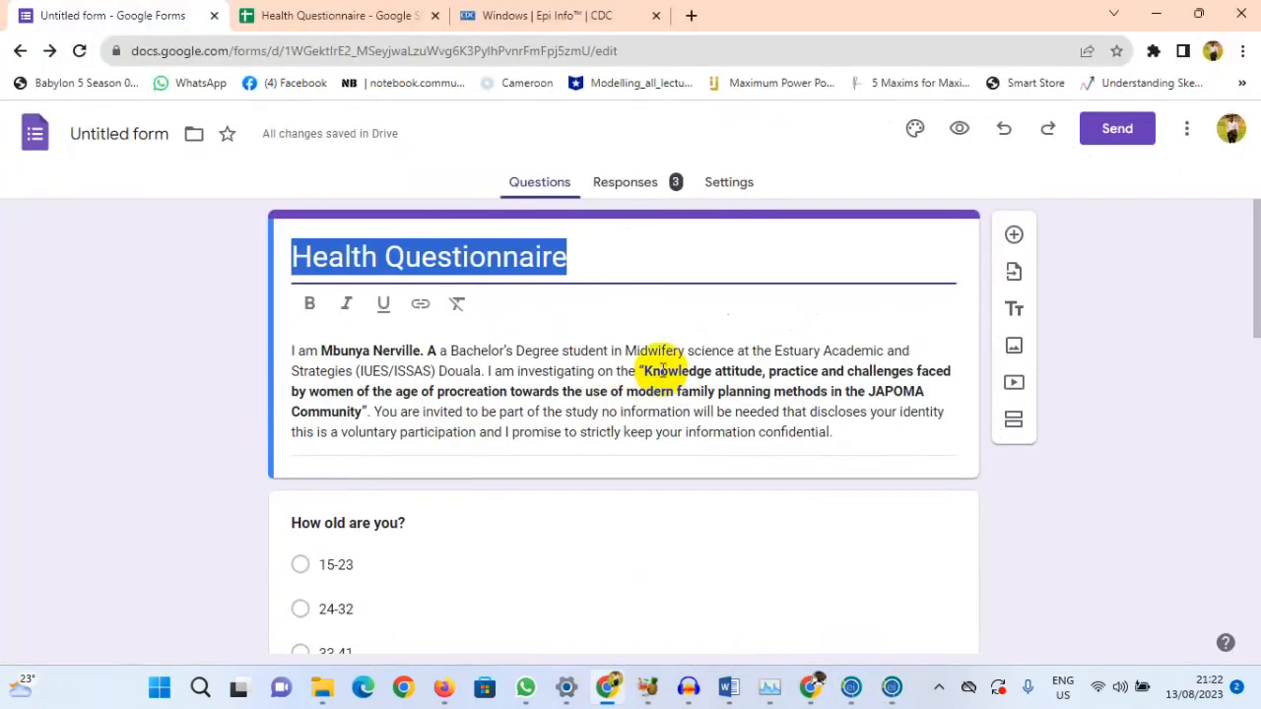
triple_click(843, 433)
key(ctrl+c)
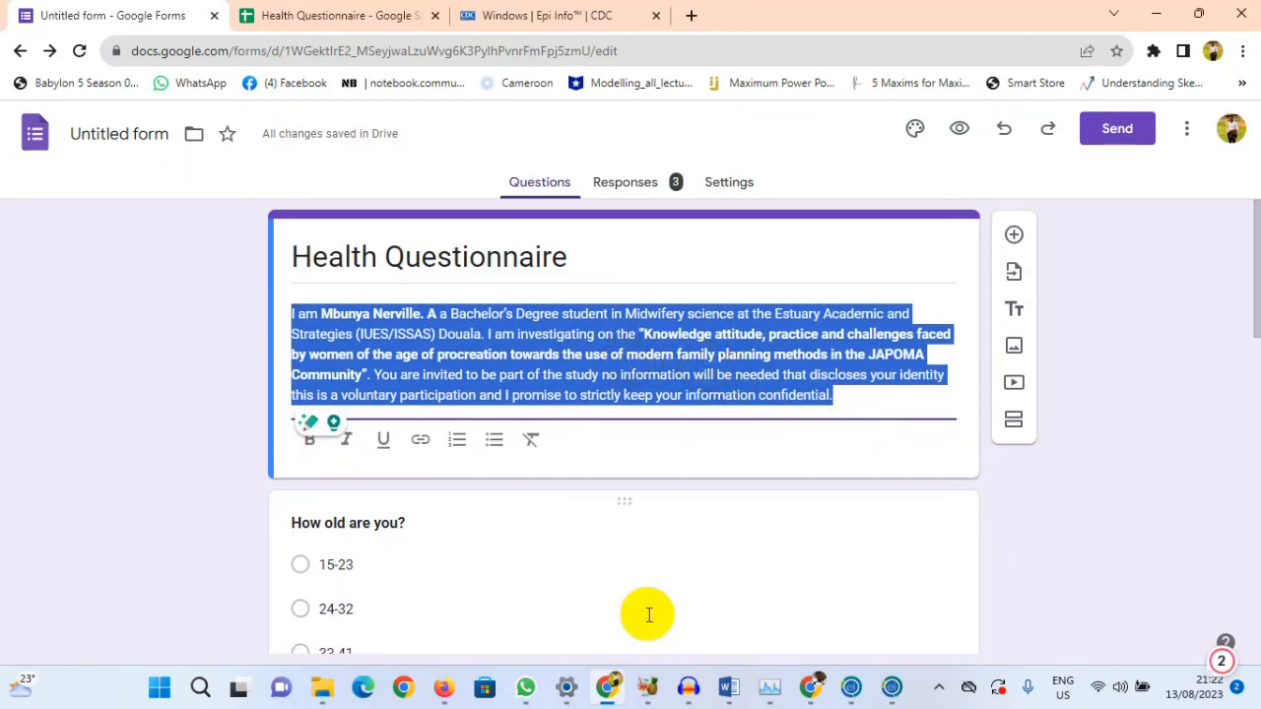
click(901, 693)
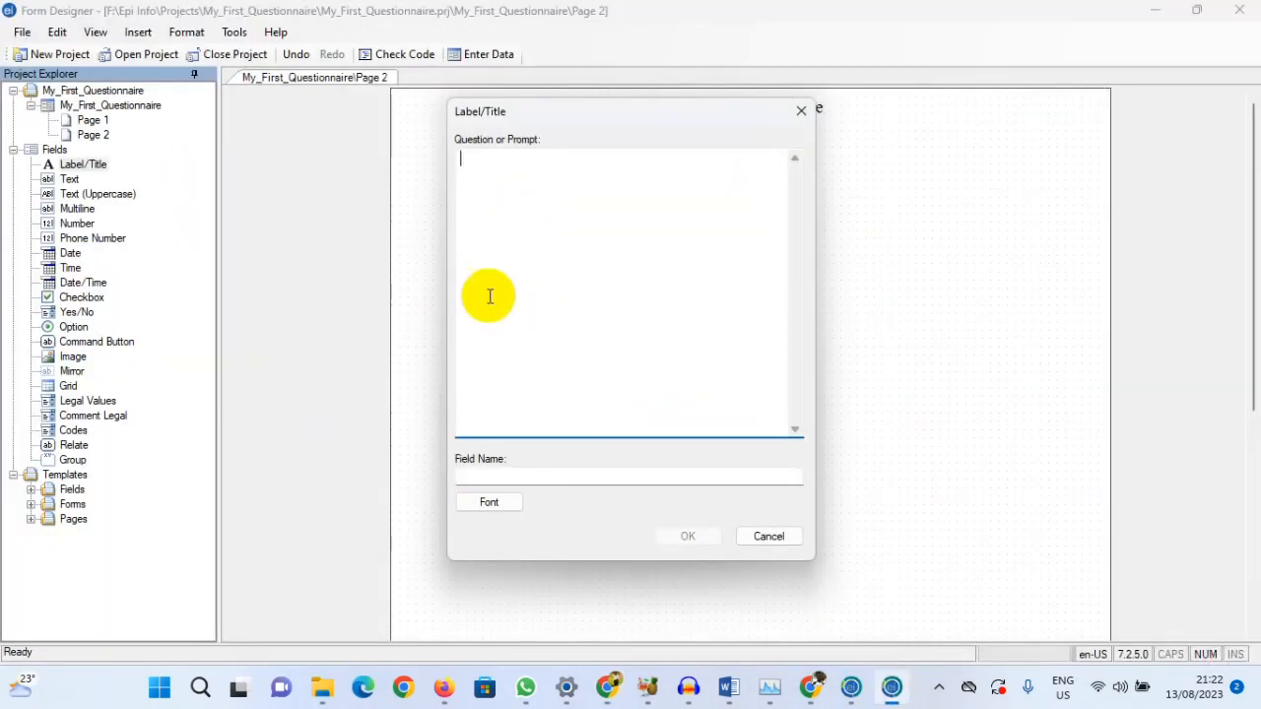
key(ctrl+v)
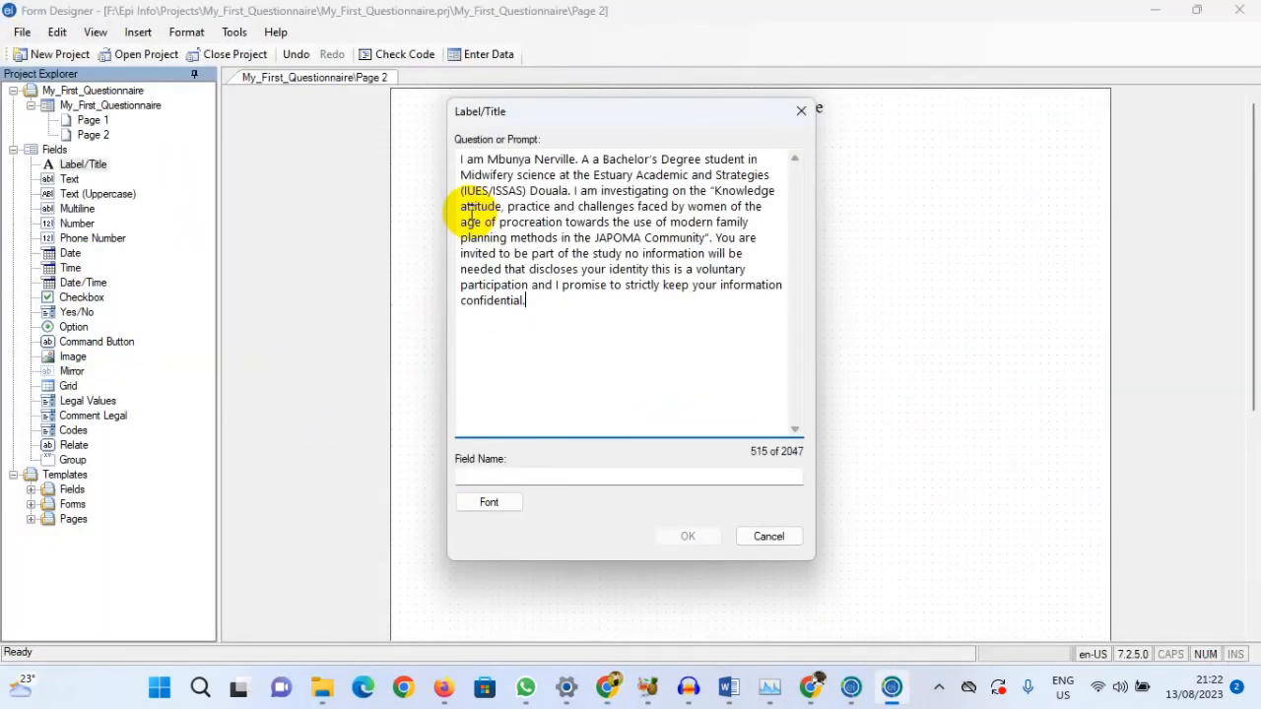
- Set the introduction label's field name to Introduction
click(535, 477)
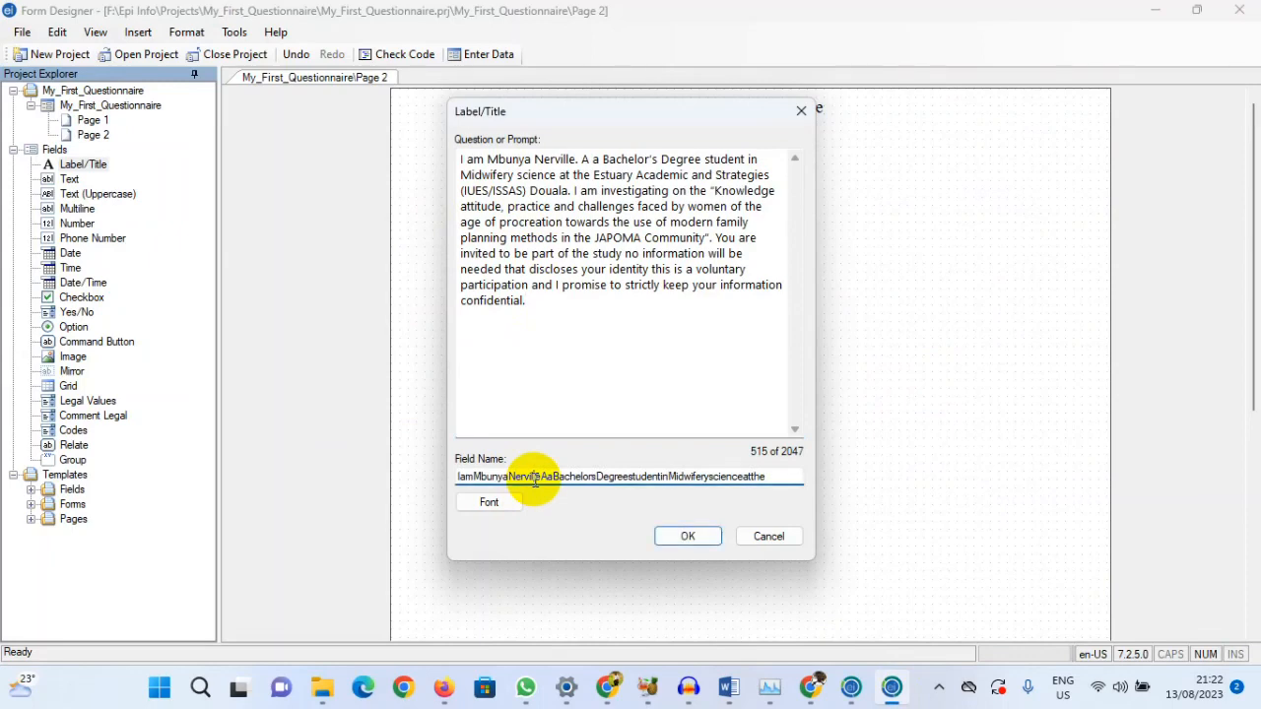
click(539, 475)
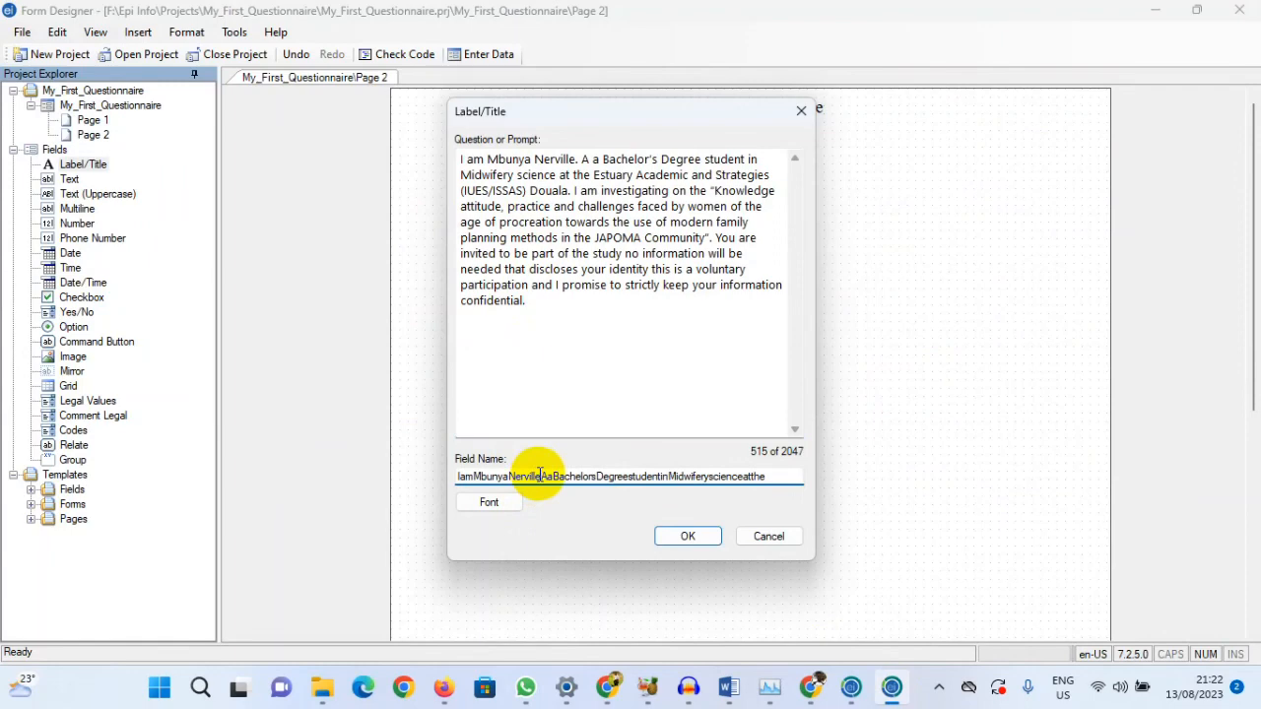
double_click(629, 341)
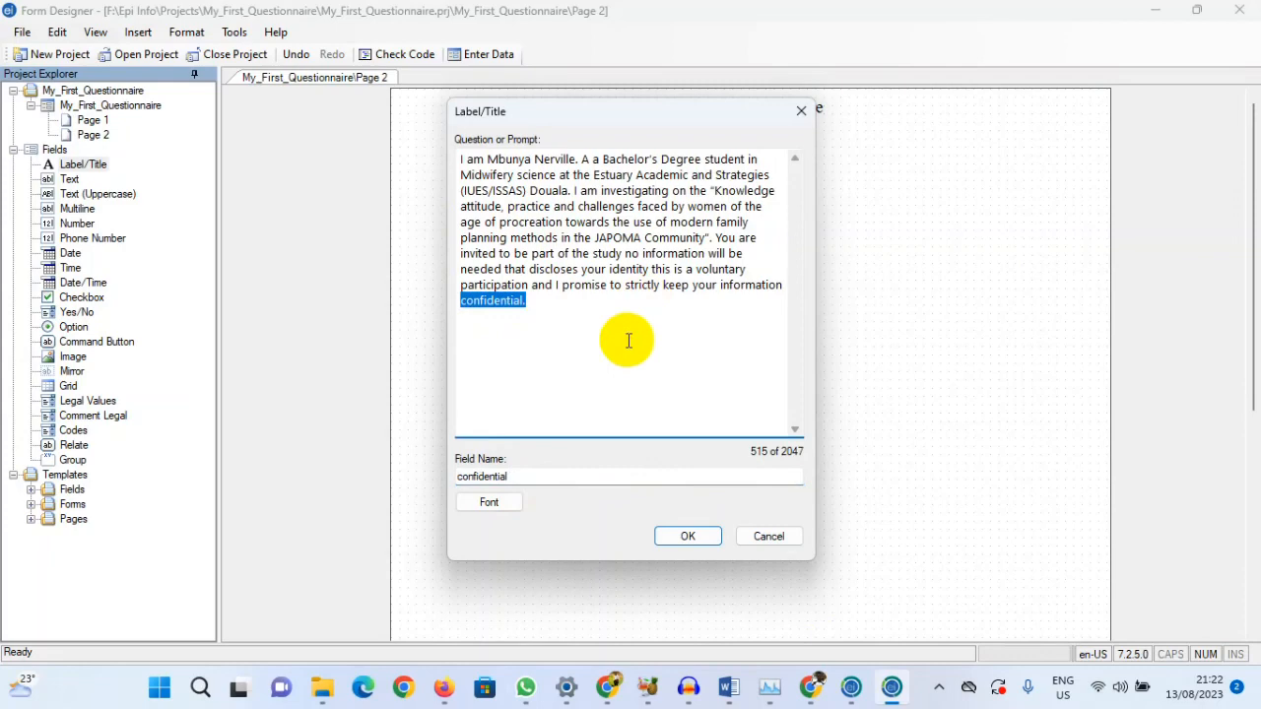
click(628, 341)
drag(584, 326, 544, 317)
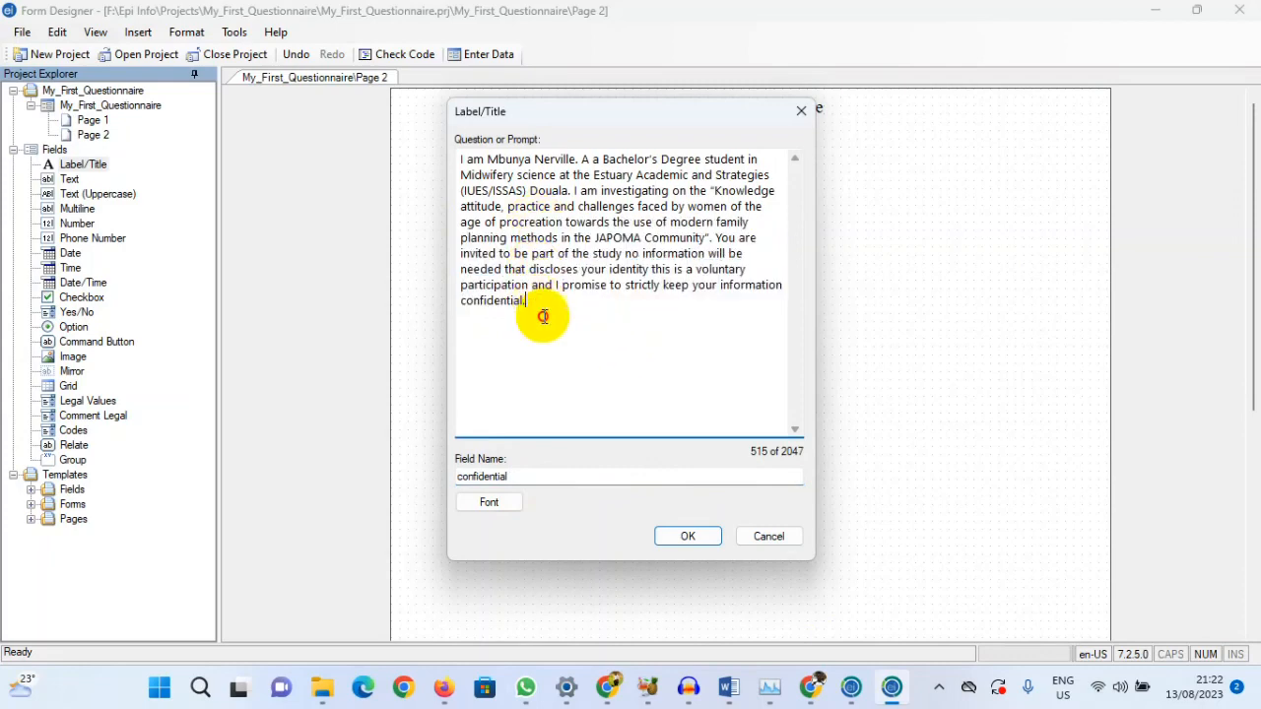
click(534, 474)
drag(533, 474, 417, 476)
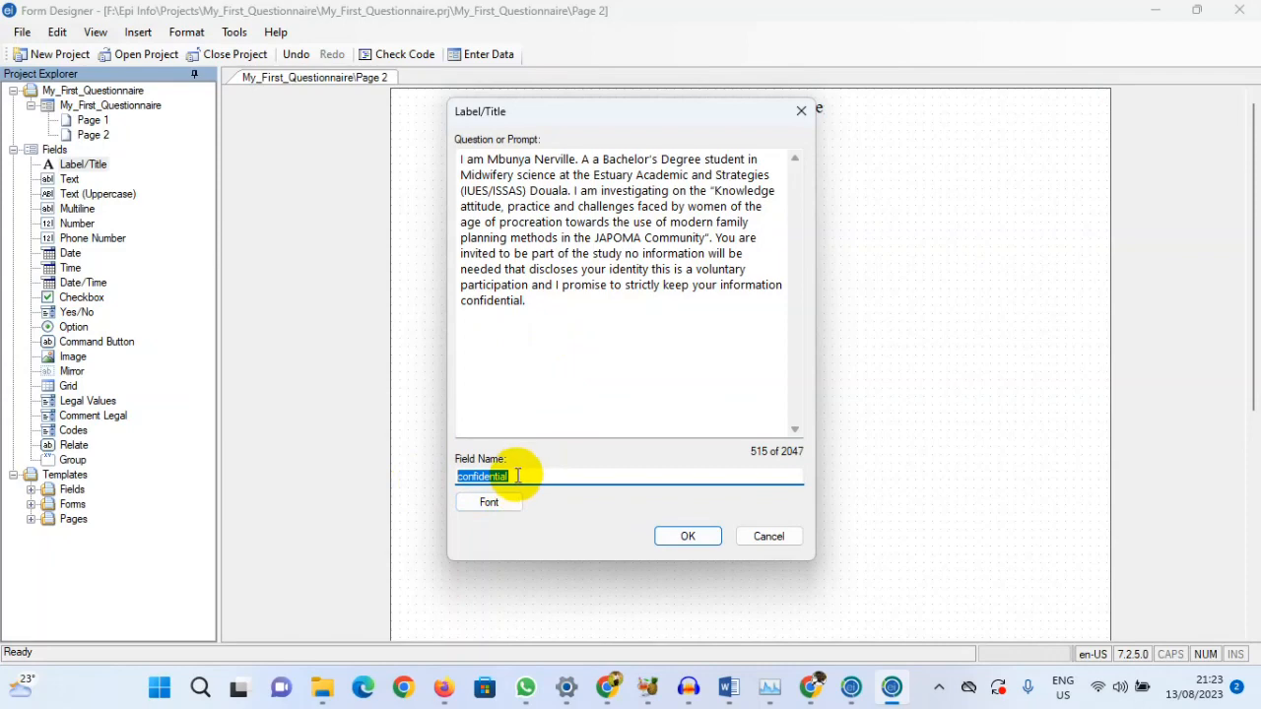
text(Introduction)
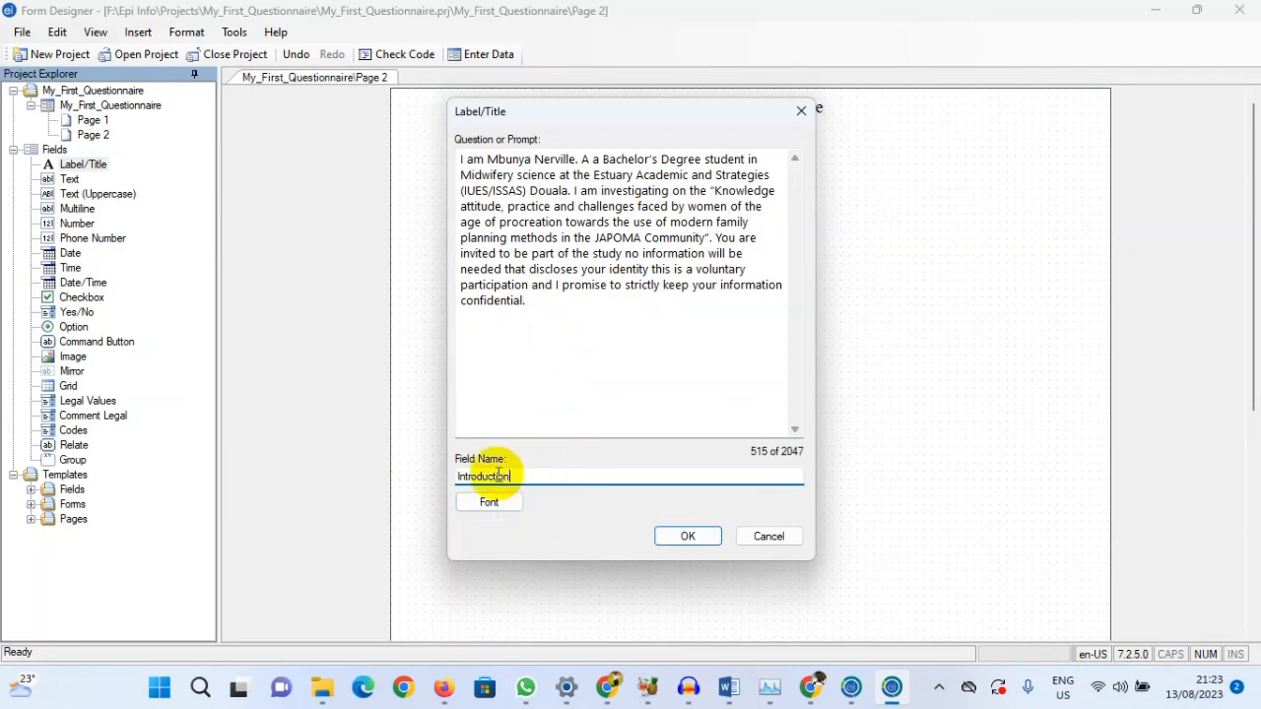
- Set the introduction label's font to Times New Roman, size 14, and add the label to Page 2
click(479, 508)
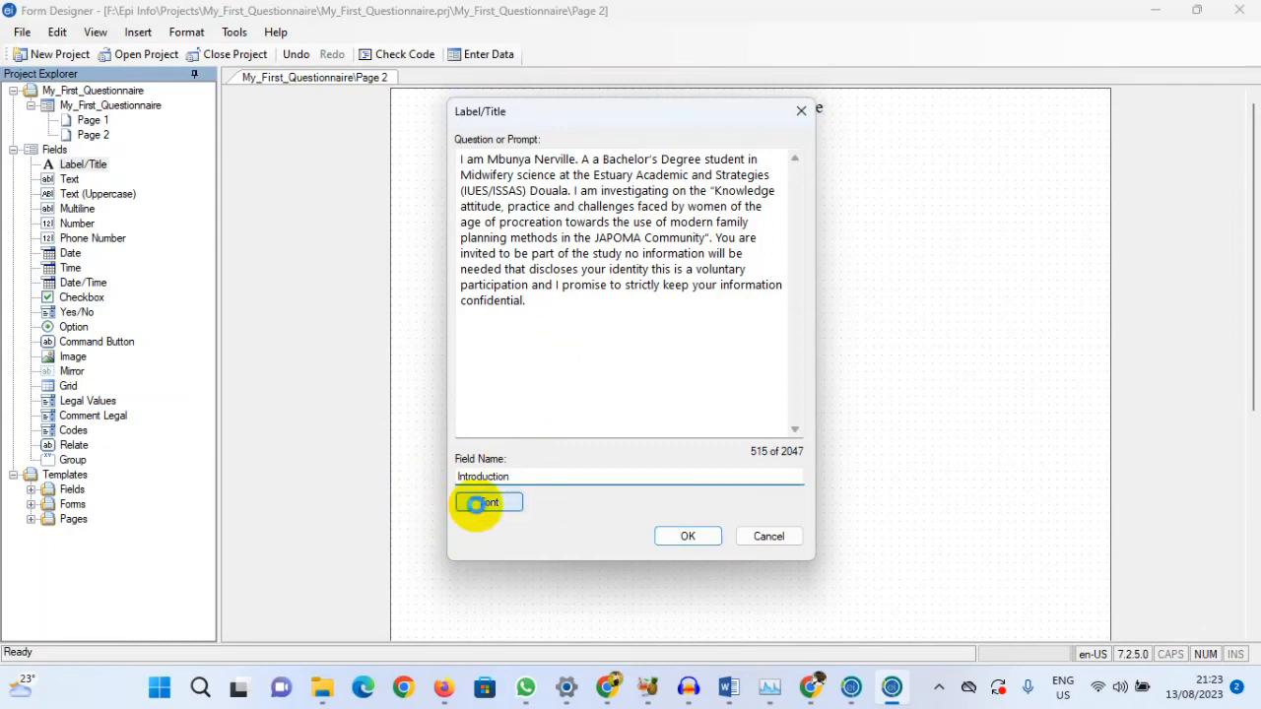
scroll(527, 221, down, 6)
scroll(529, 227, down, 1)
click(529, 227)
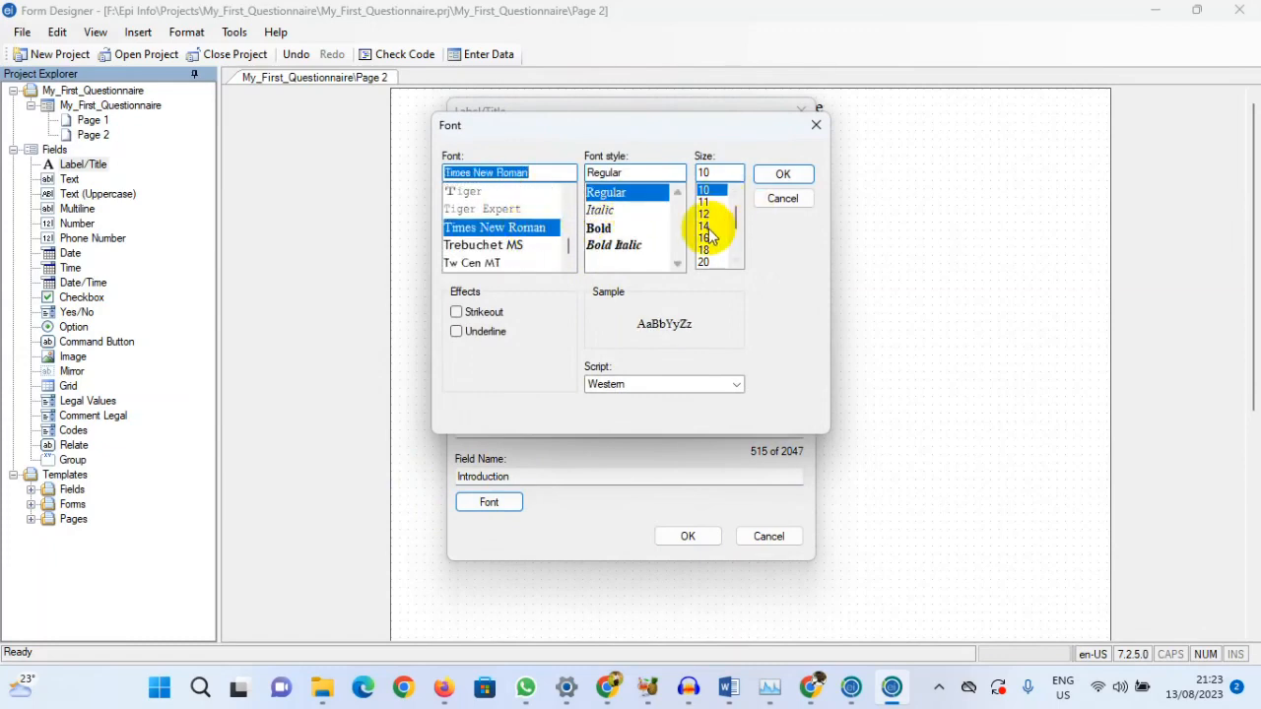
click(782, 173)
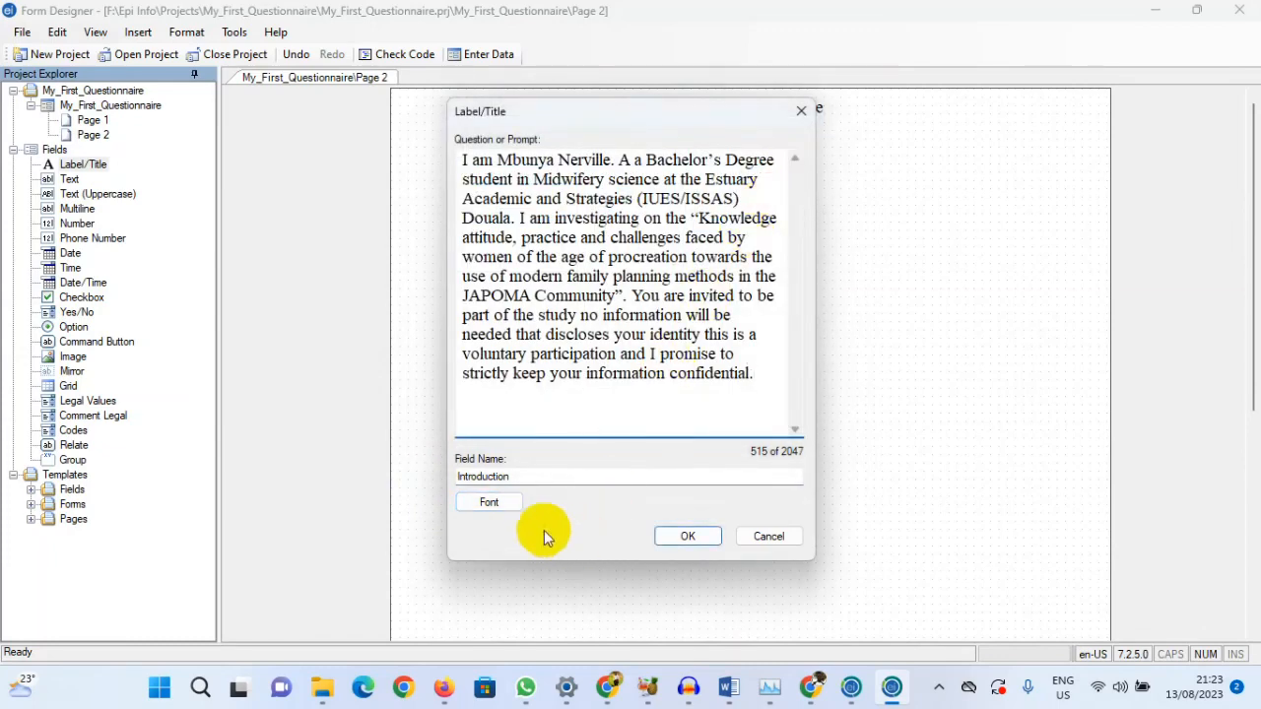
click(695, 536)
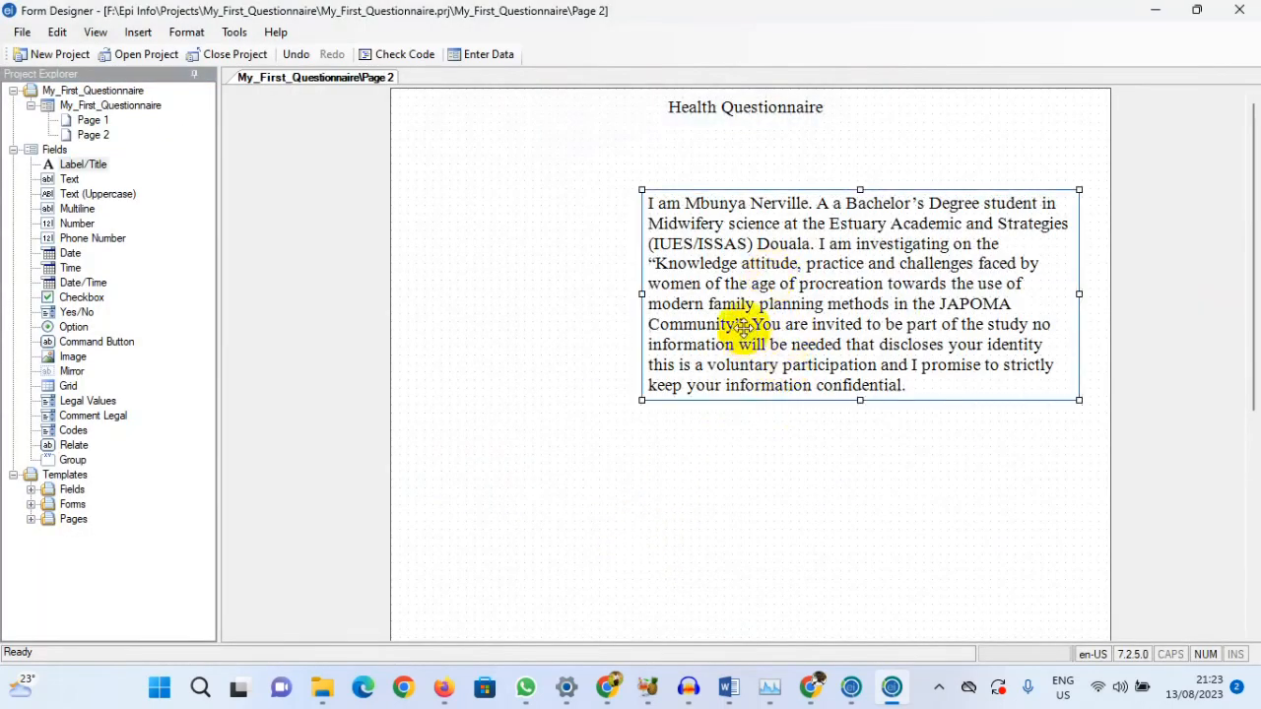
- Widen the introduction label on both sides so it spans nearly the full width of Page 2
drag(642, 294, 646, 297)
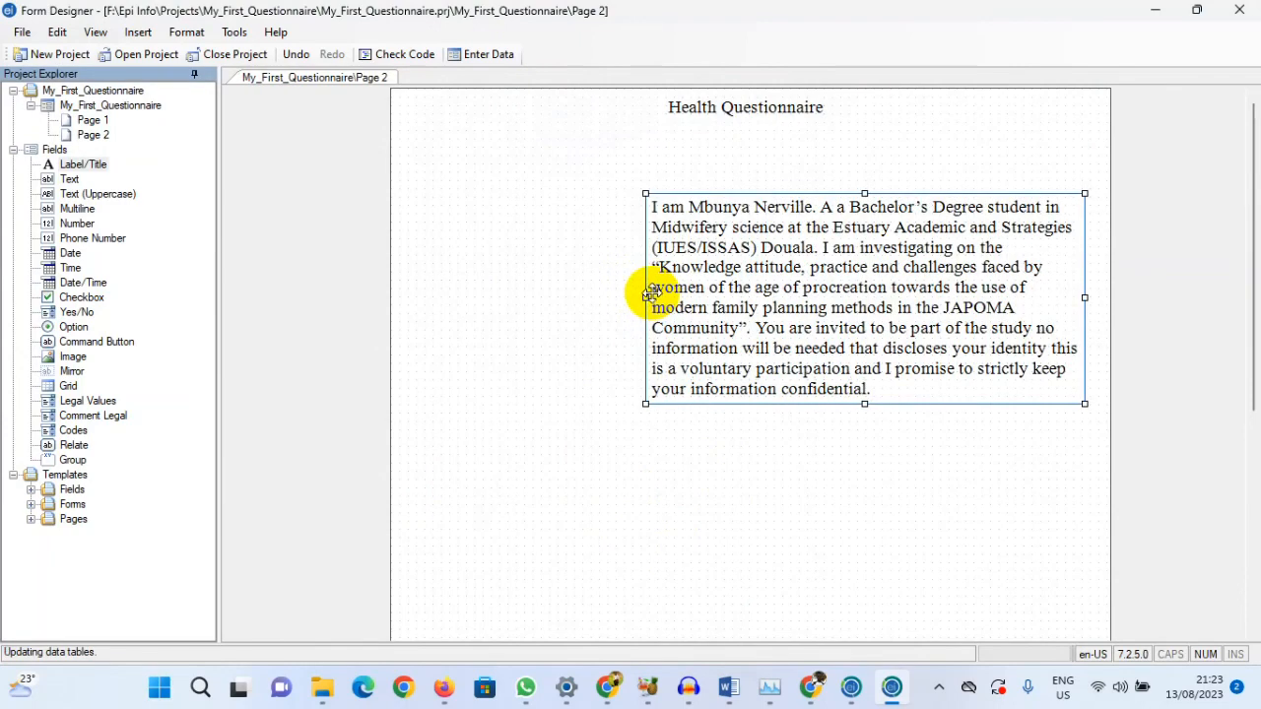
drag(646, 297, 408, 284)
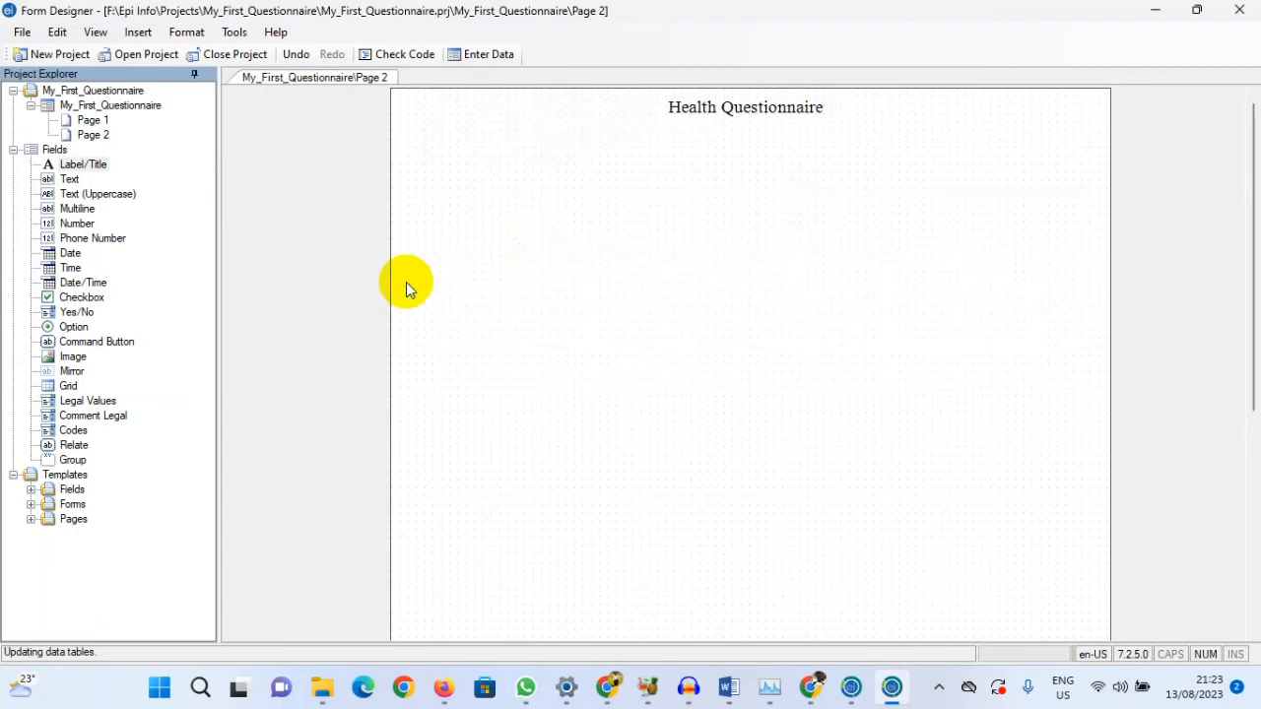
click(415, 285)
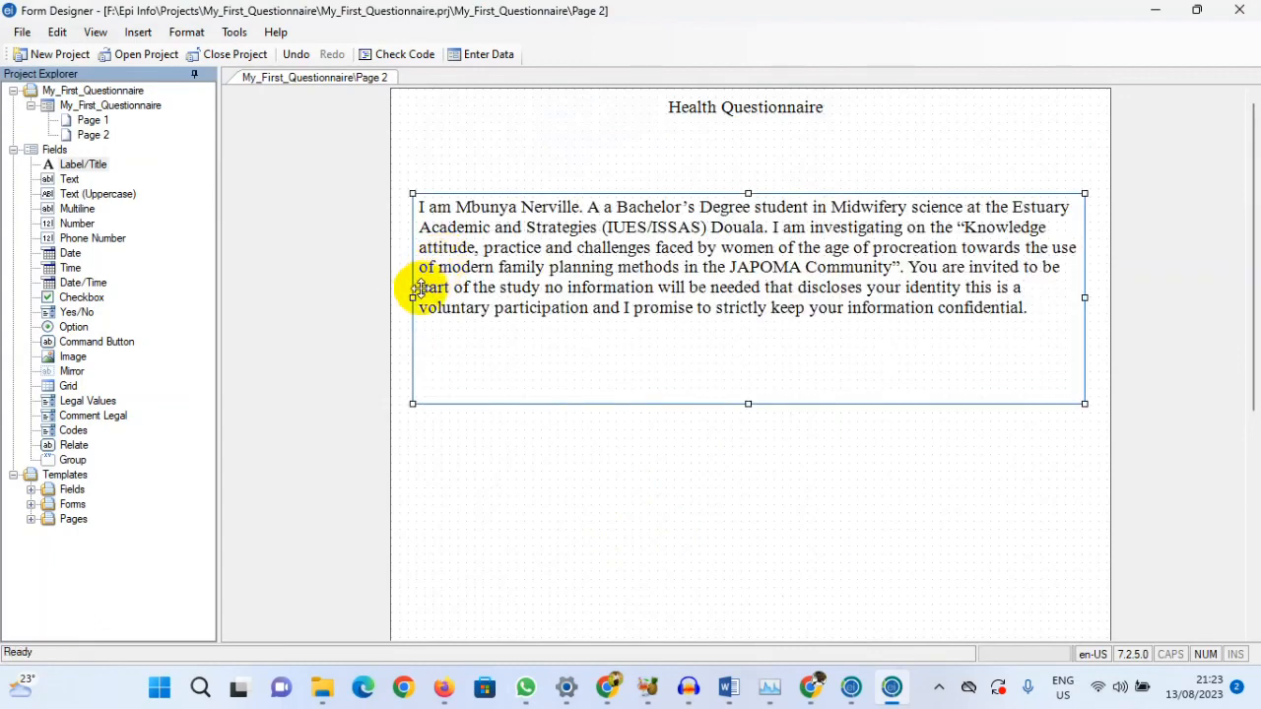
drag(413, 299, 396, 297)
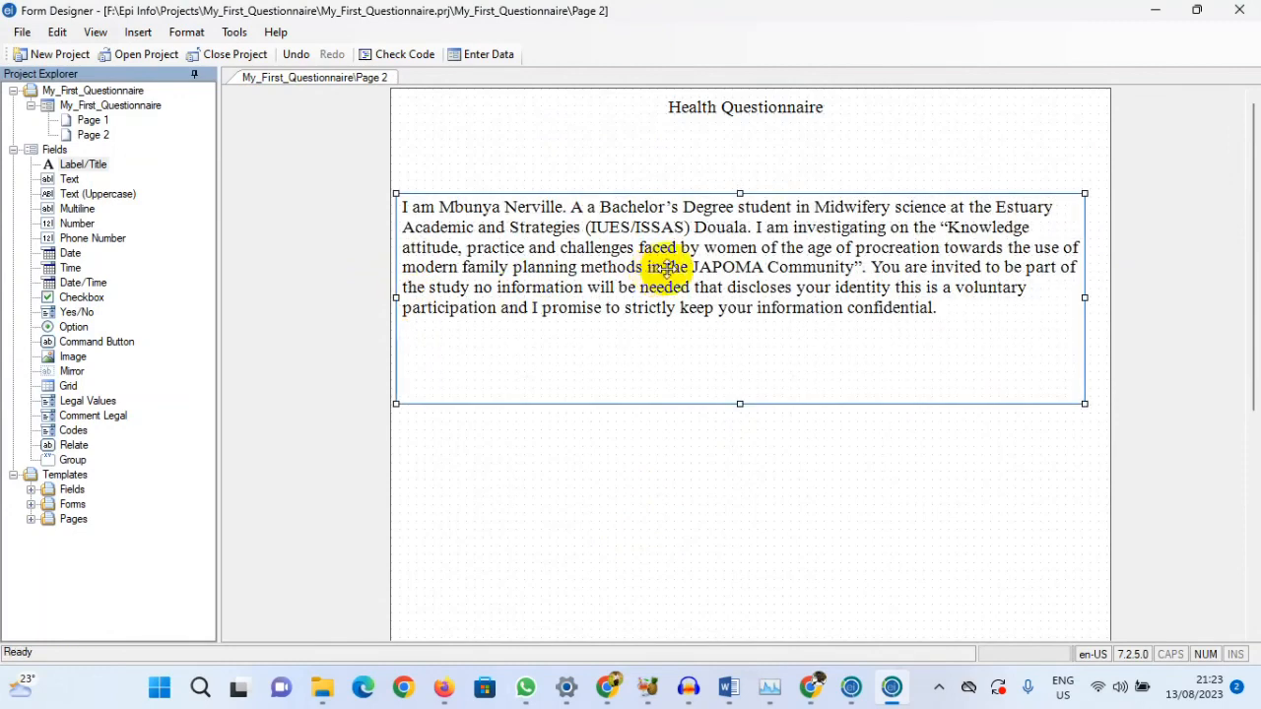
drag(1085, 298, 1101, 295)
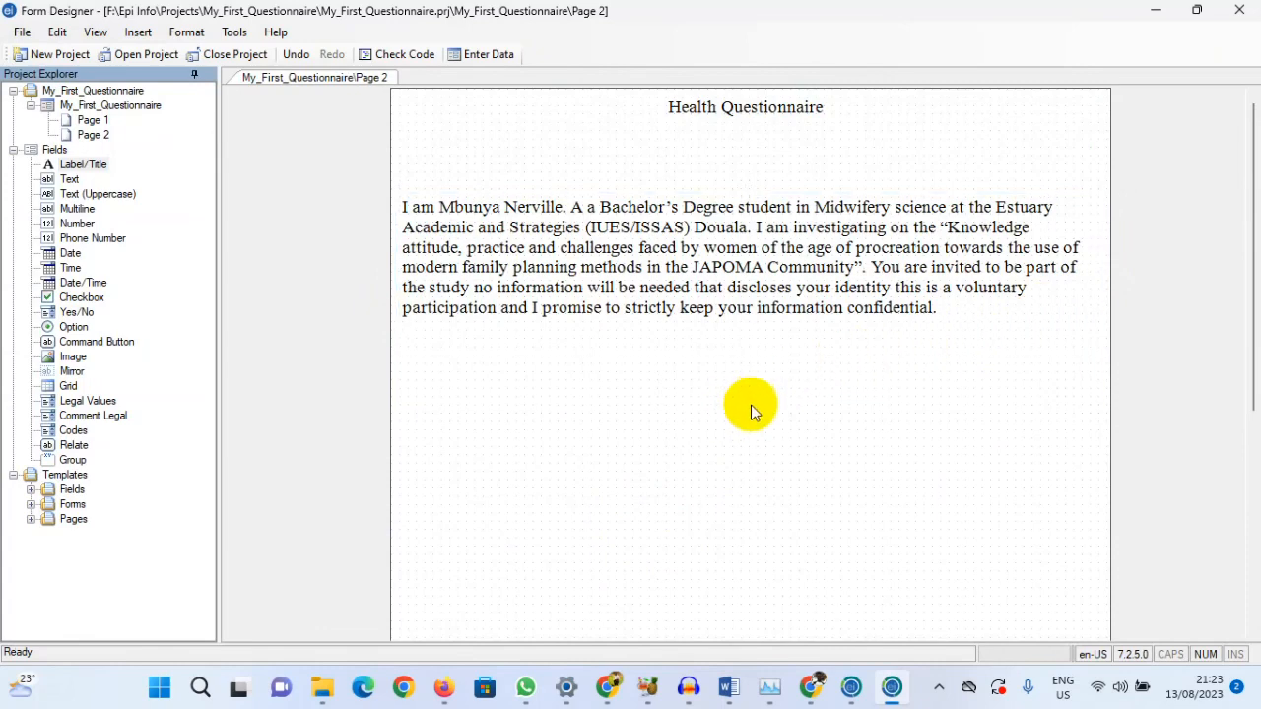
- Reduce the introduction label's height to fit its text and move it directly beneath the Health Questionnaire title
drag(747, 403, 739, 323)
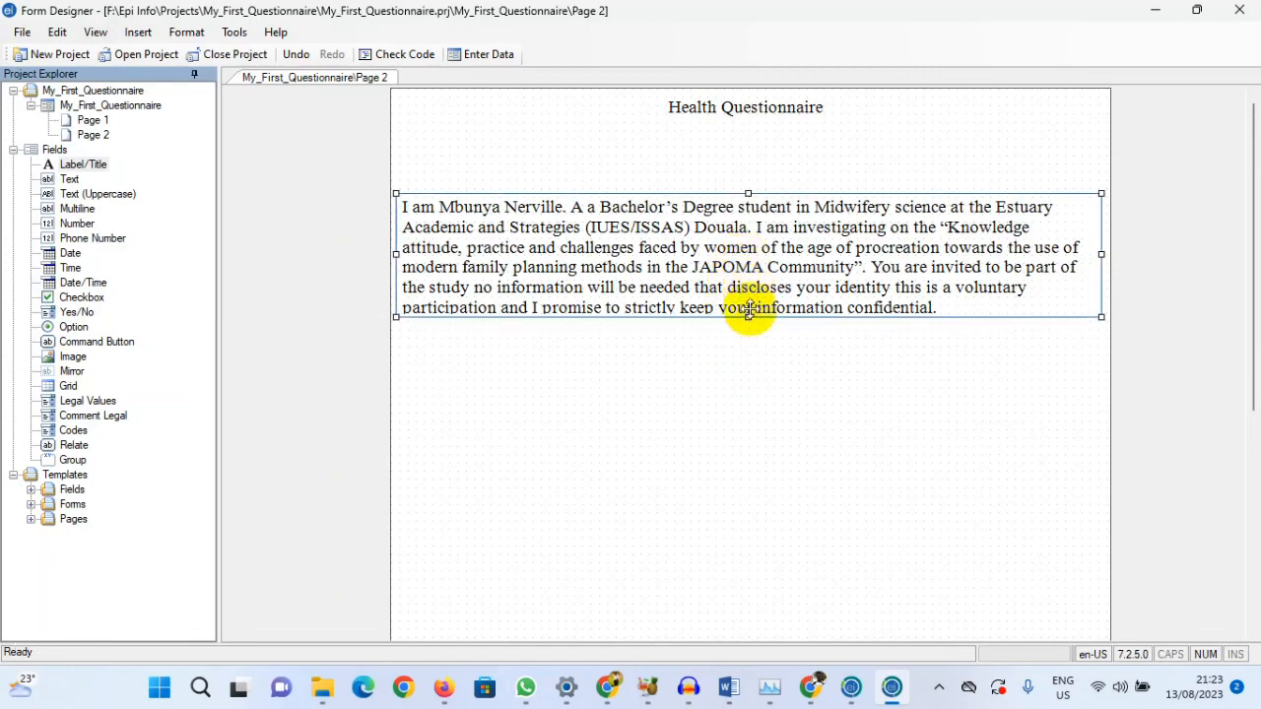
drag(749, 318, 749, 328)
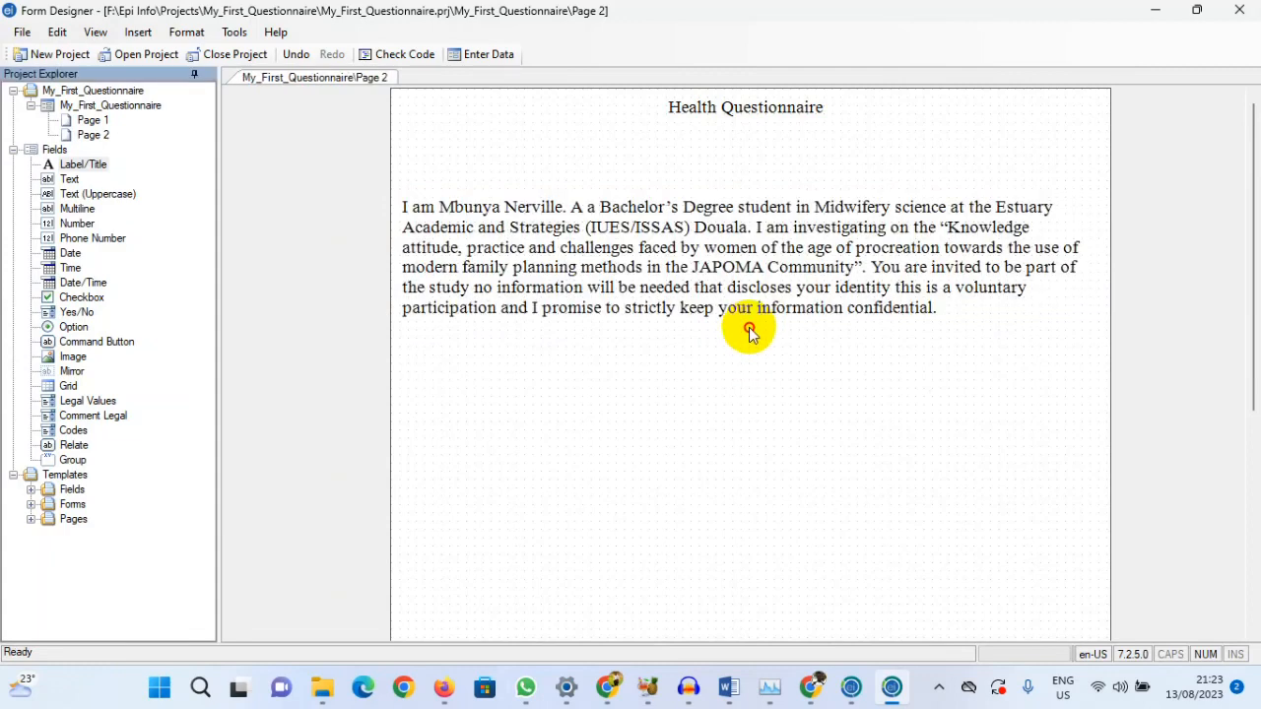
drag(755, 268, 759, 195)
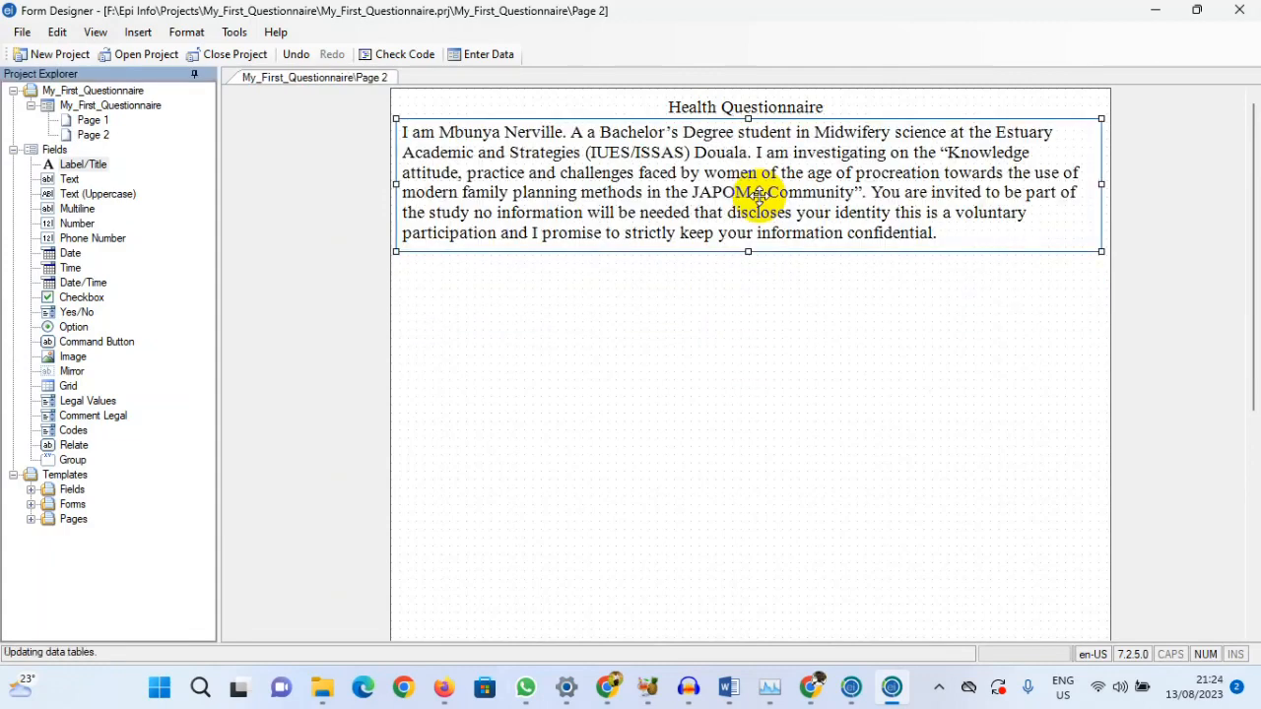
click(756, 285)
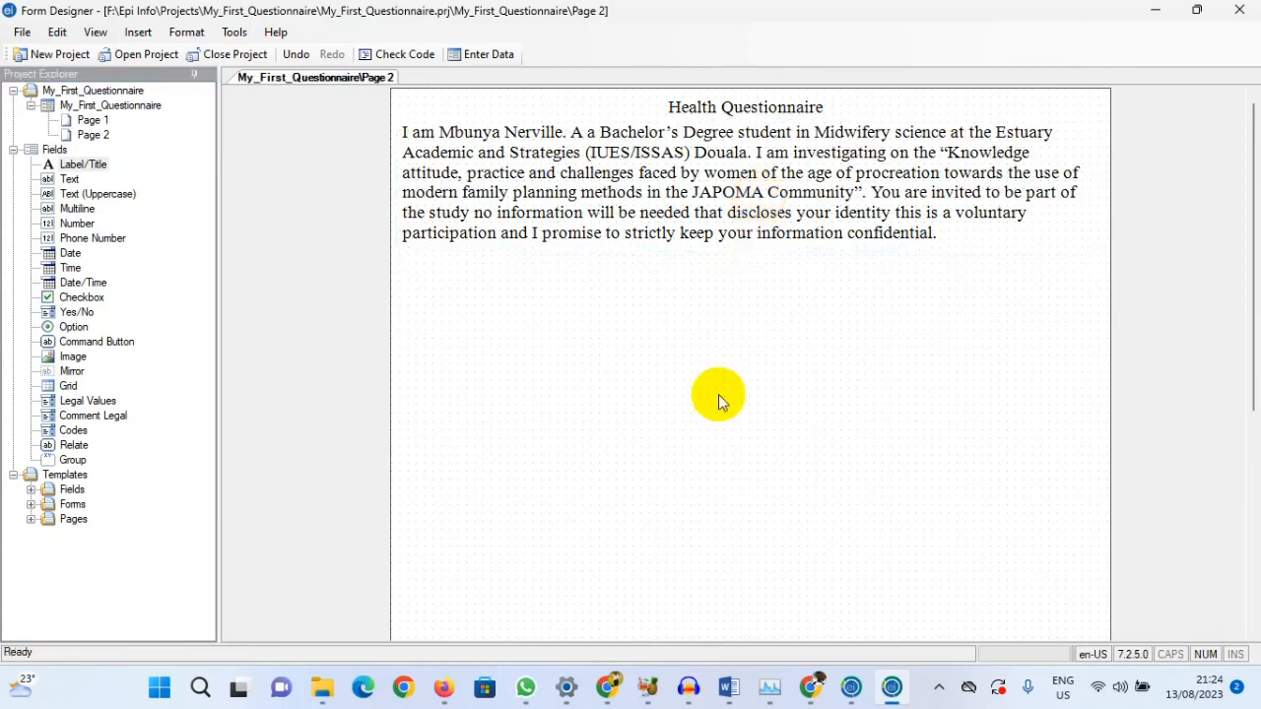
- Start an Option field on Page 2 with the prompt "How old are you?" and the field name How_old_are_you
mouse_move(851, 686)
drag(52, 335, 546, 317)
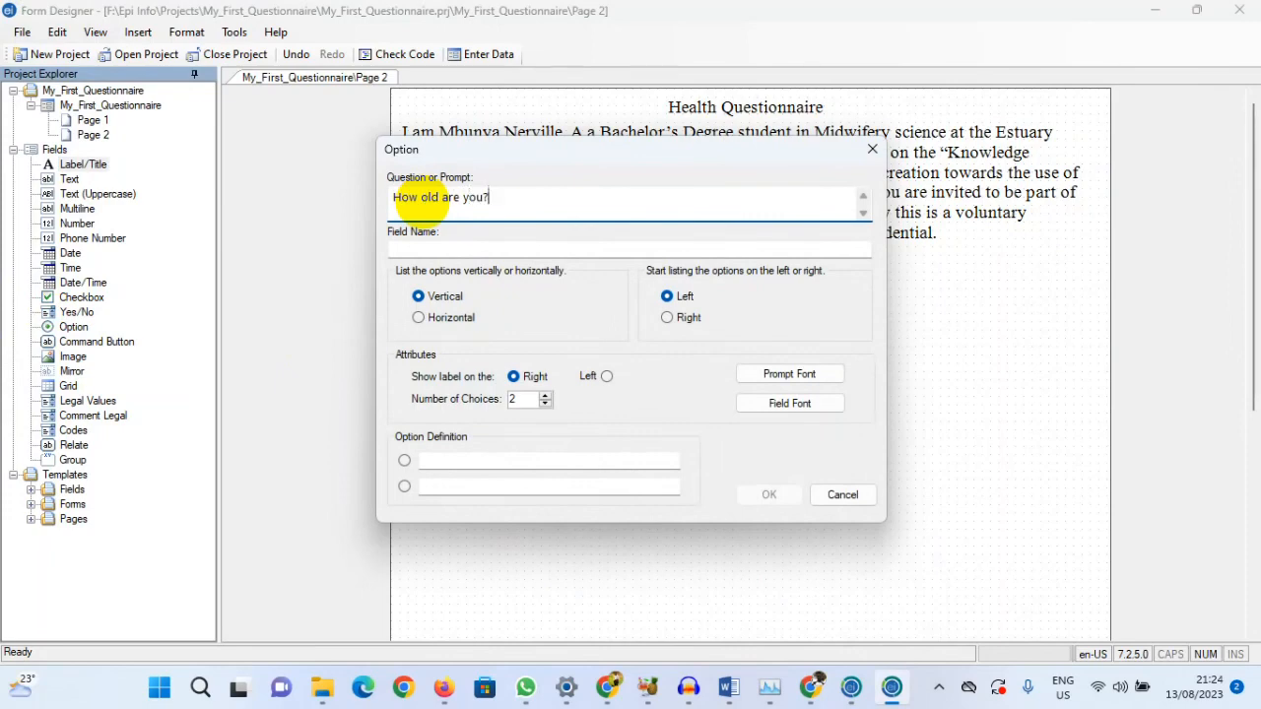
click(464, 246)
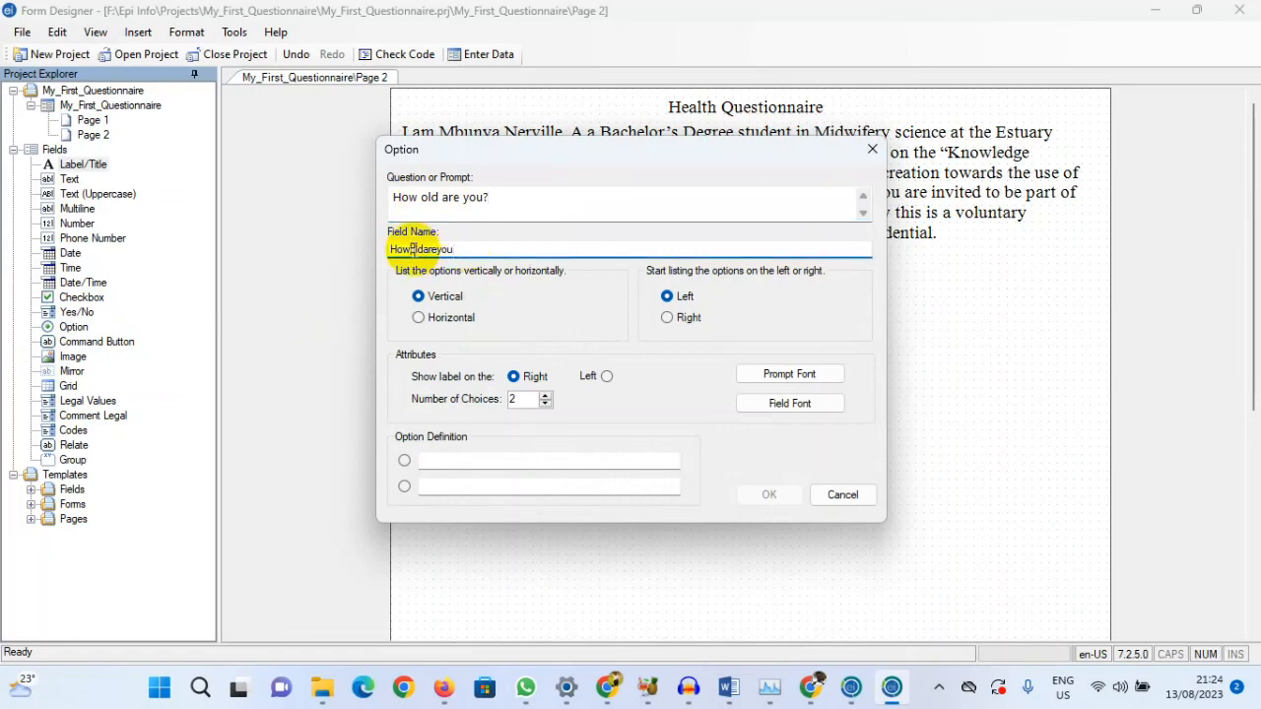
click(410, 249)
text(_)
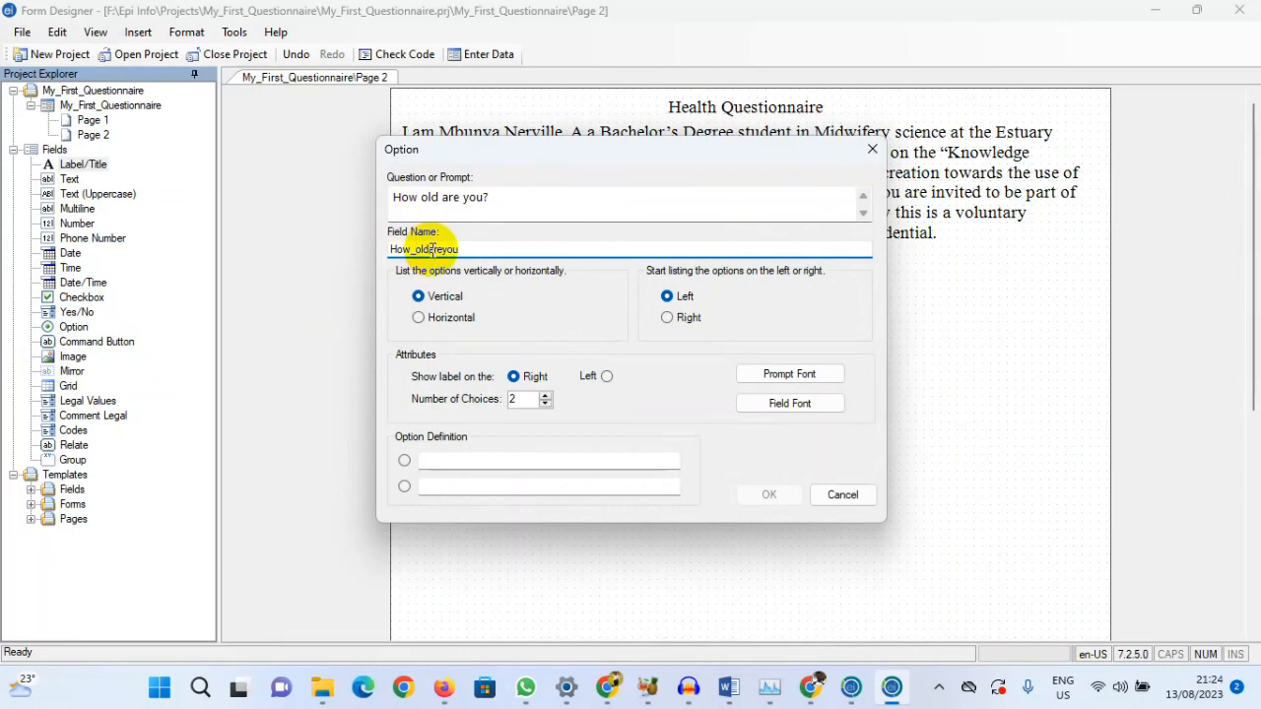
click(450, 249)
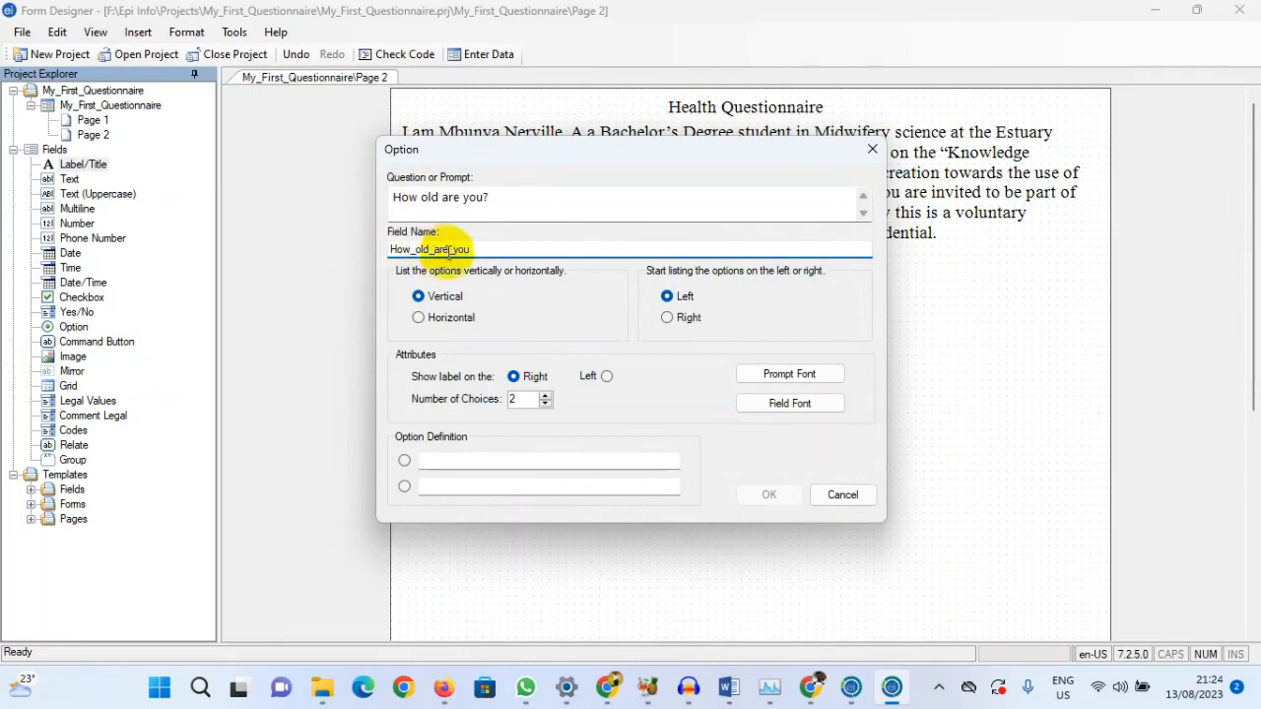
- Set the age question's number of choices to 4 and define the first two options as 15-23 and 24-32
click(547, 397)
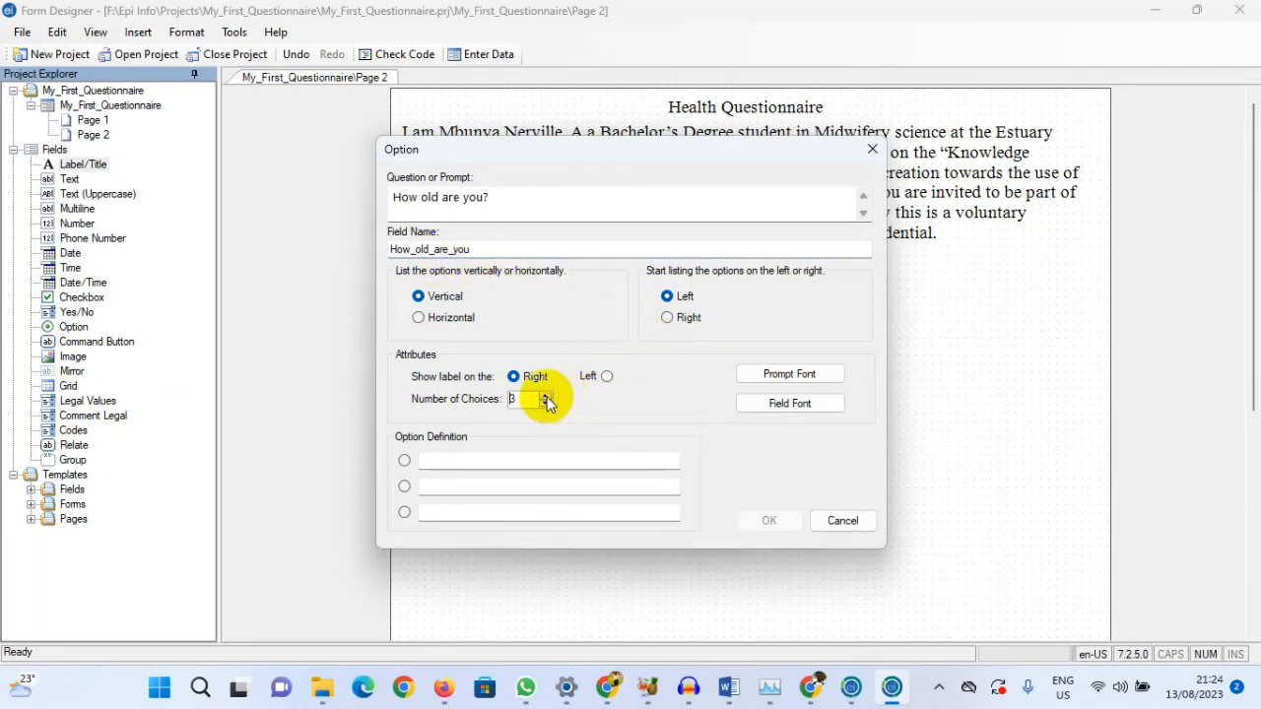
click(547, 397)
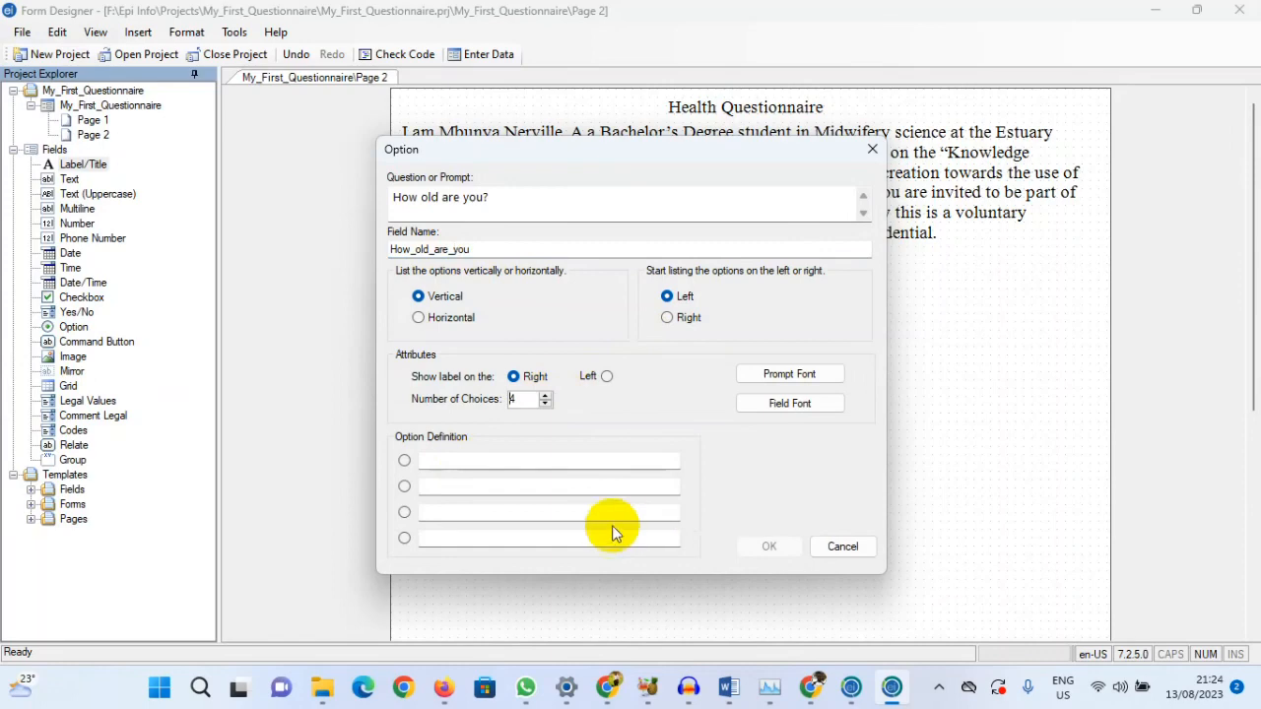
click(608, 687)
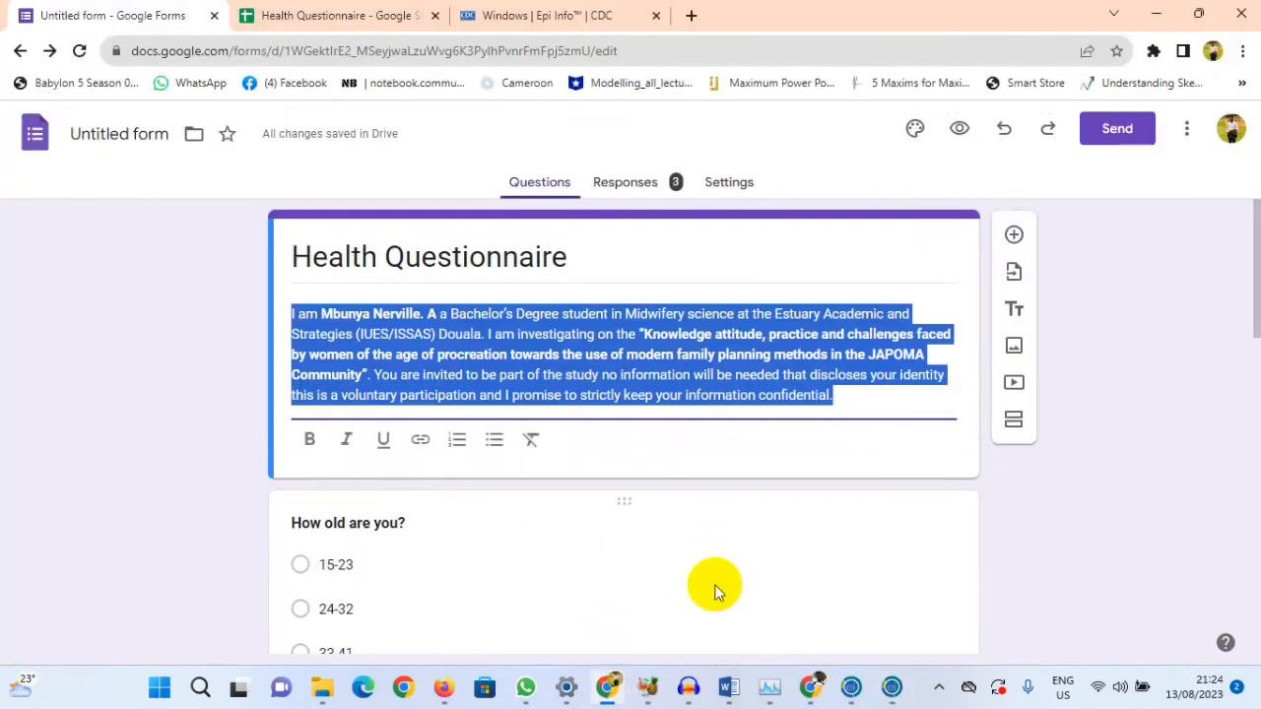
click(893, 687)
click(526, 462)
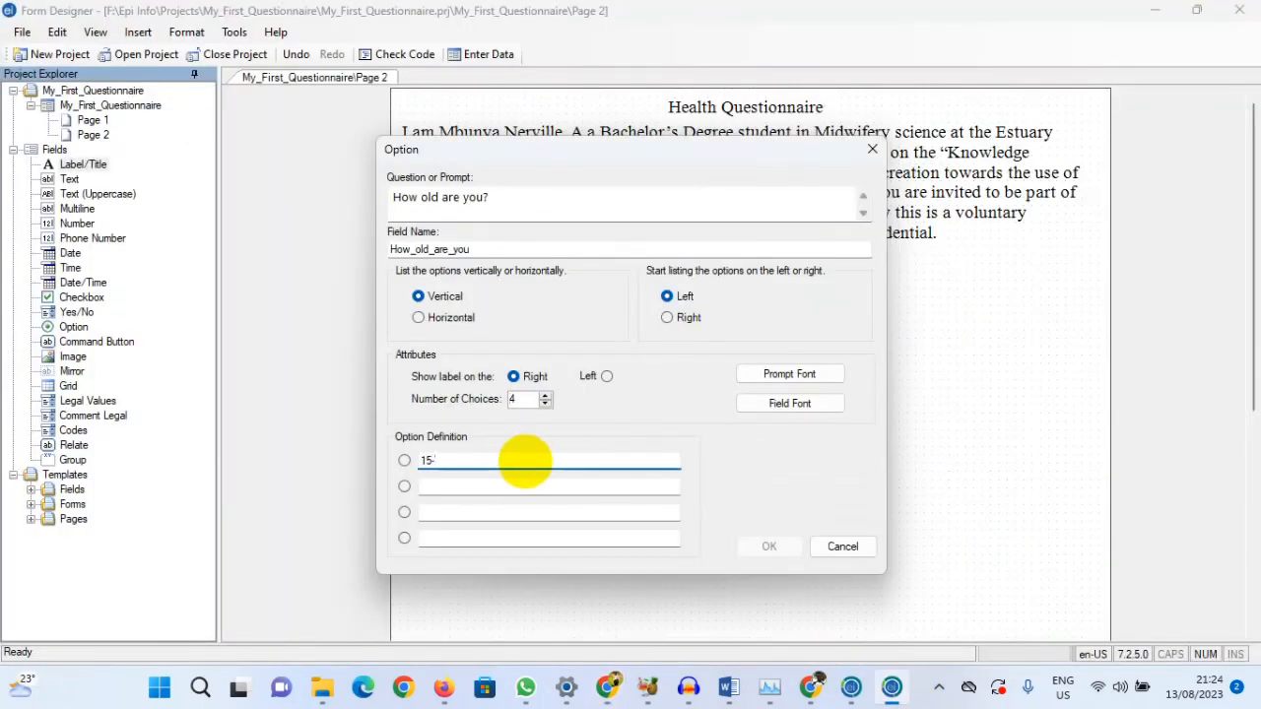
text(15-23)
click(518, 487)
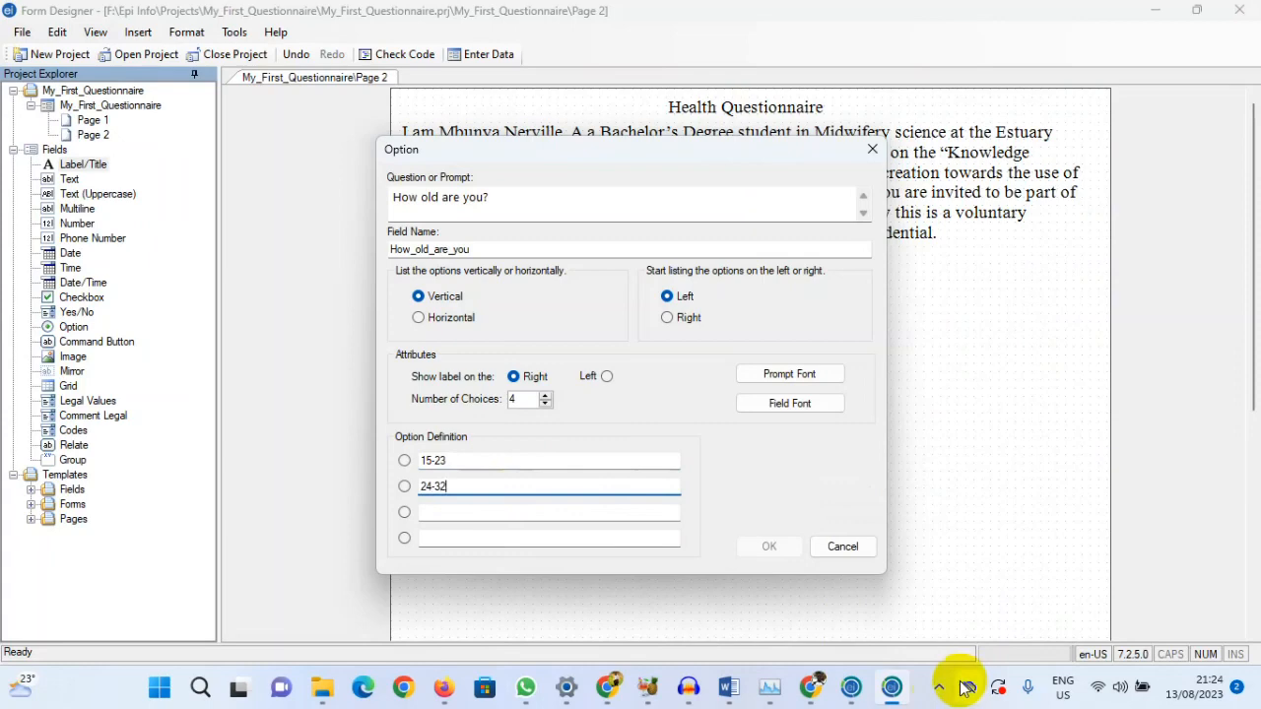
- Check the remaining age ranges in the Google Forms questionnaire and enter 33-41 and 42-49 as the third and fourth options in Form Designer
click(610, 690)
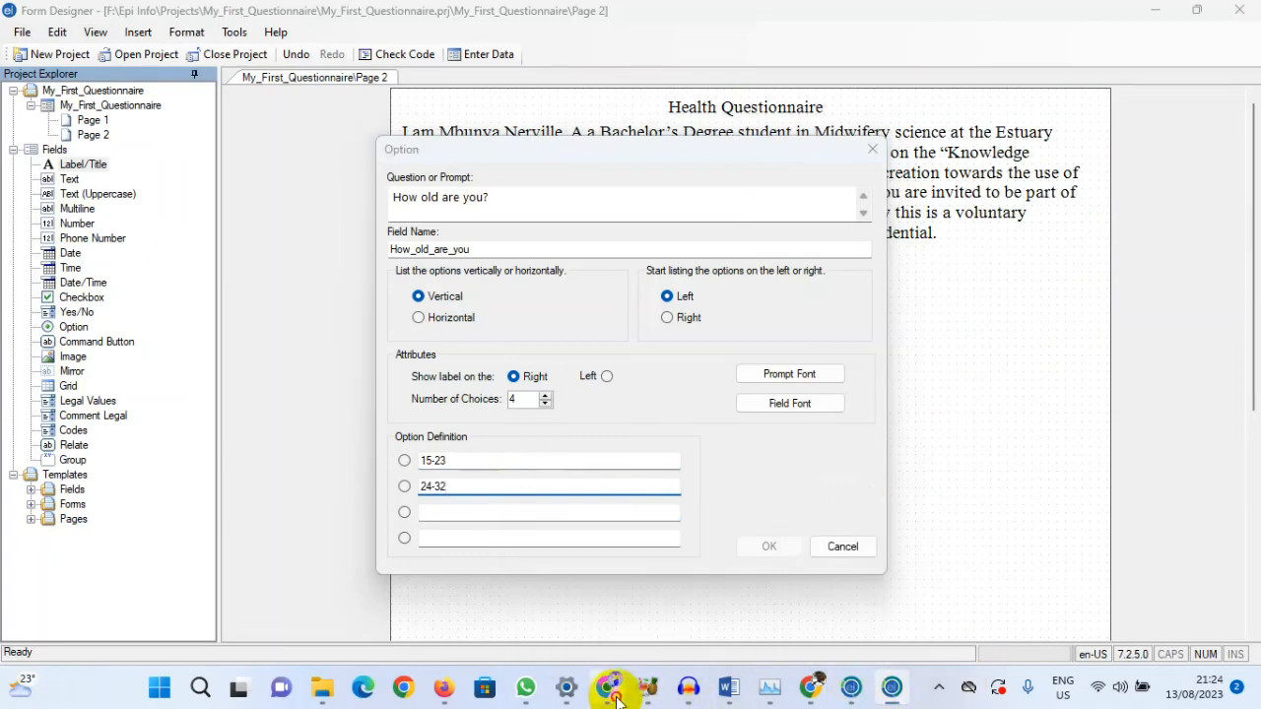
drag(1248, 302, 1248, 369)
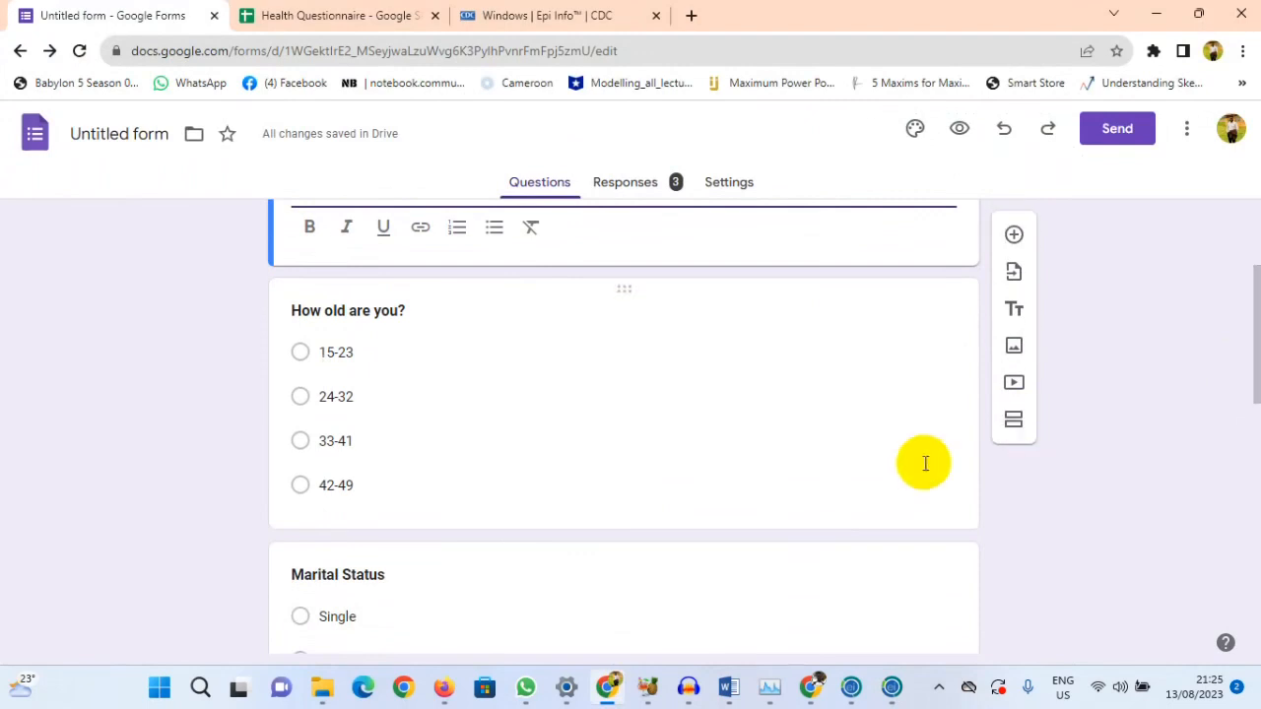
click(892, 687)
click(444, 512)
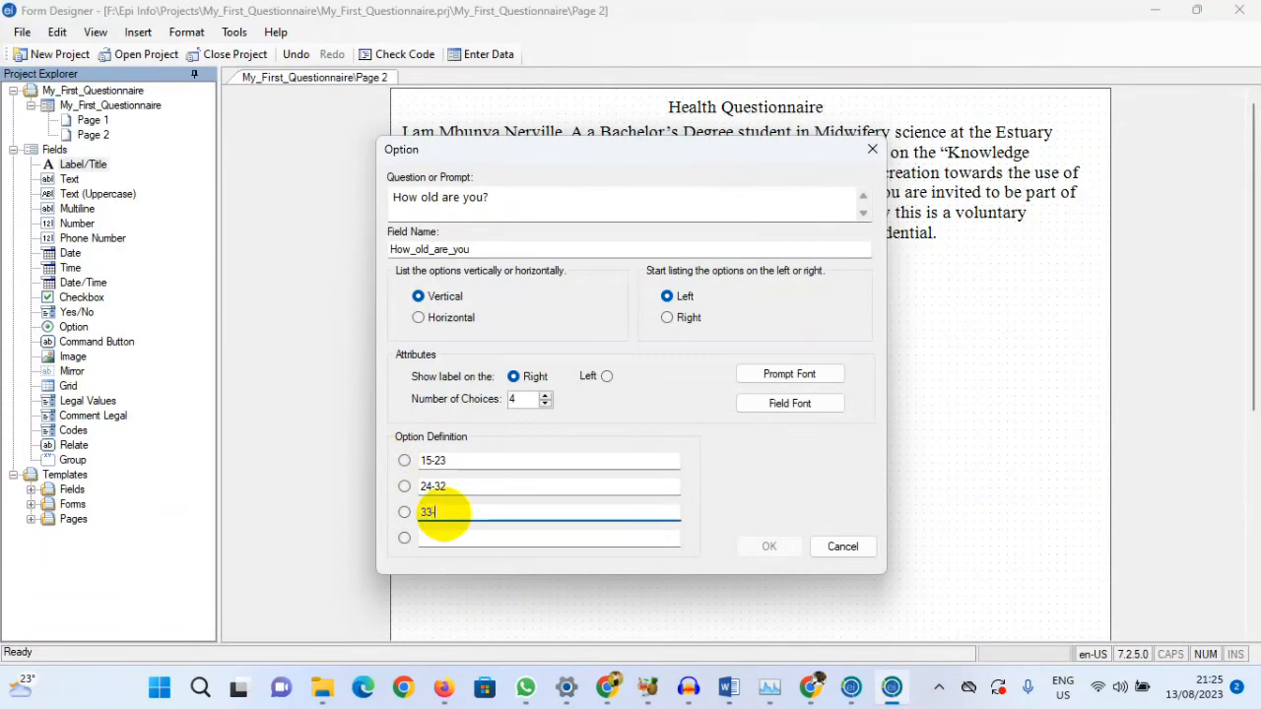
text(33-41)
click(451, 538)
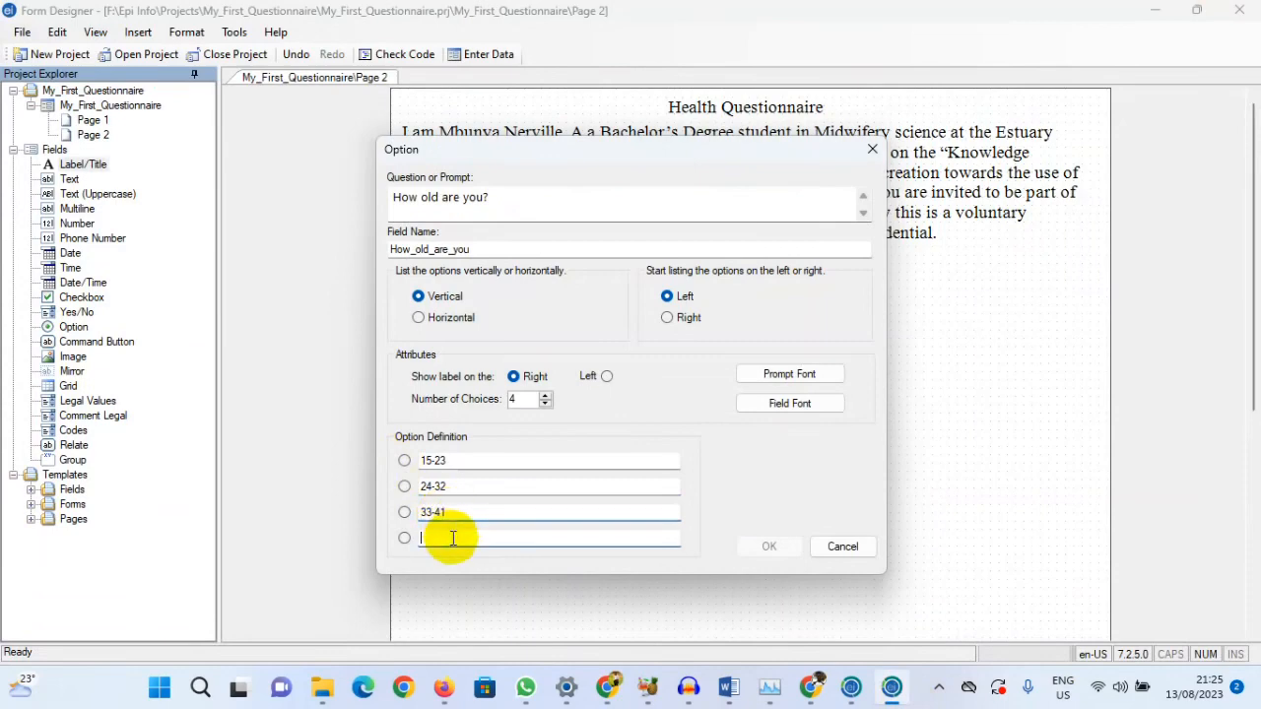
text(42-49)
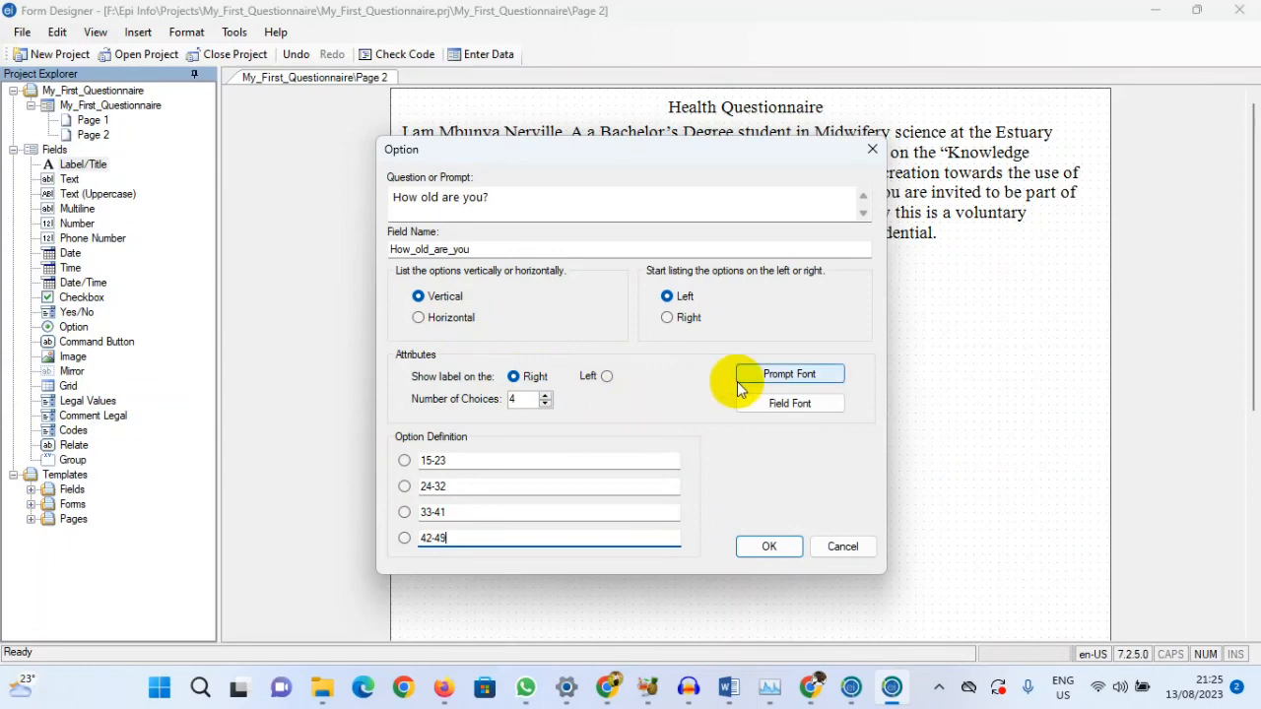
- Set the prompt font of the age question to Times New Roman, size 14
click(792, 375)
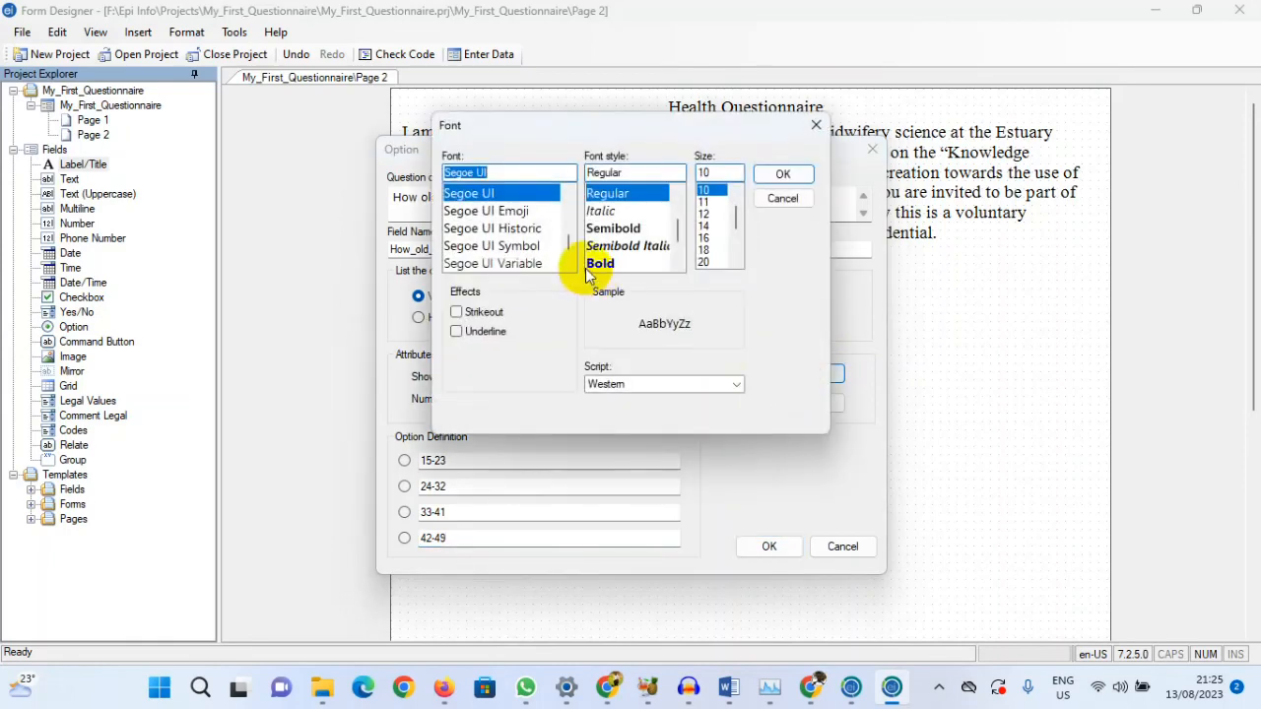
drag(571, 239, 539, 228)
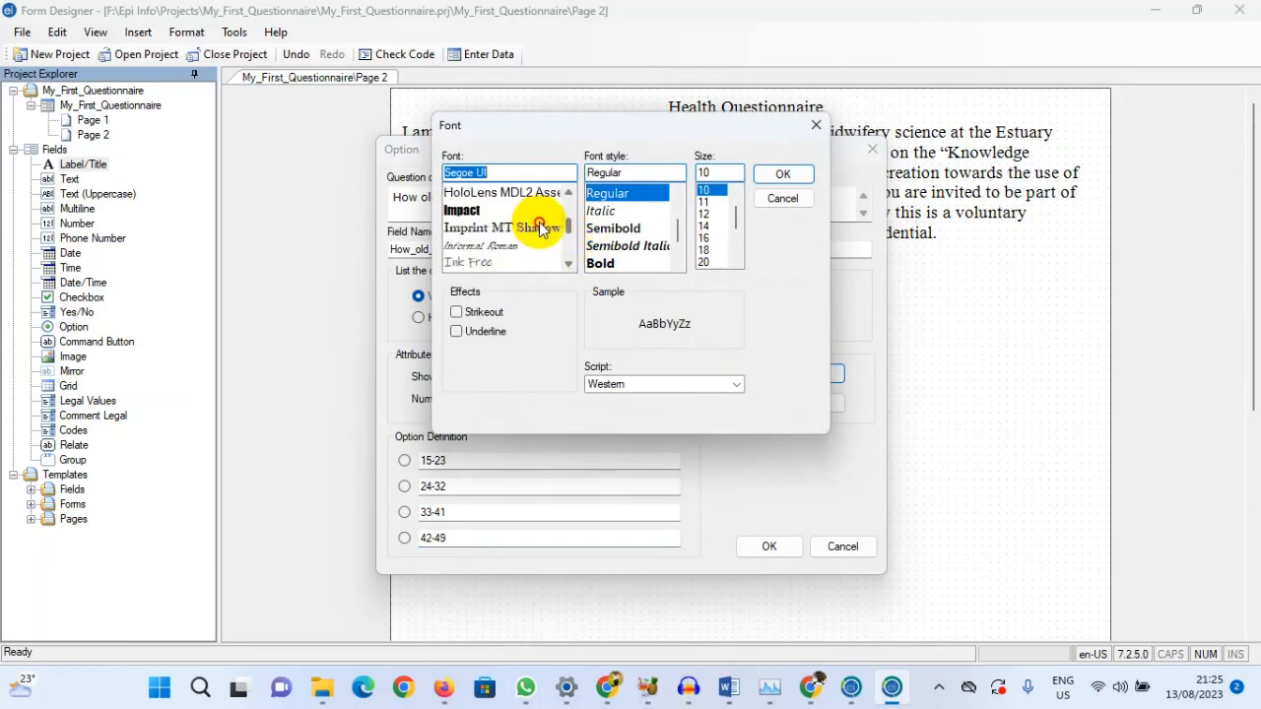
scroll(507, 217, down, 3)
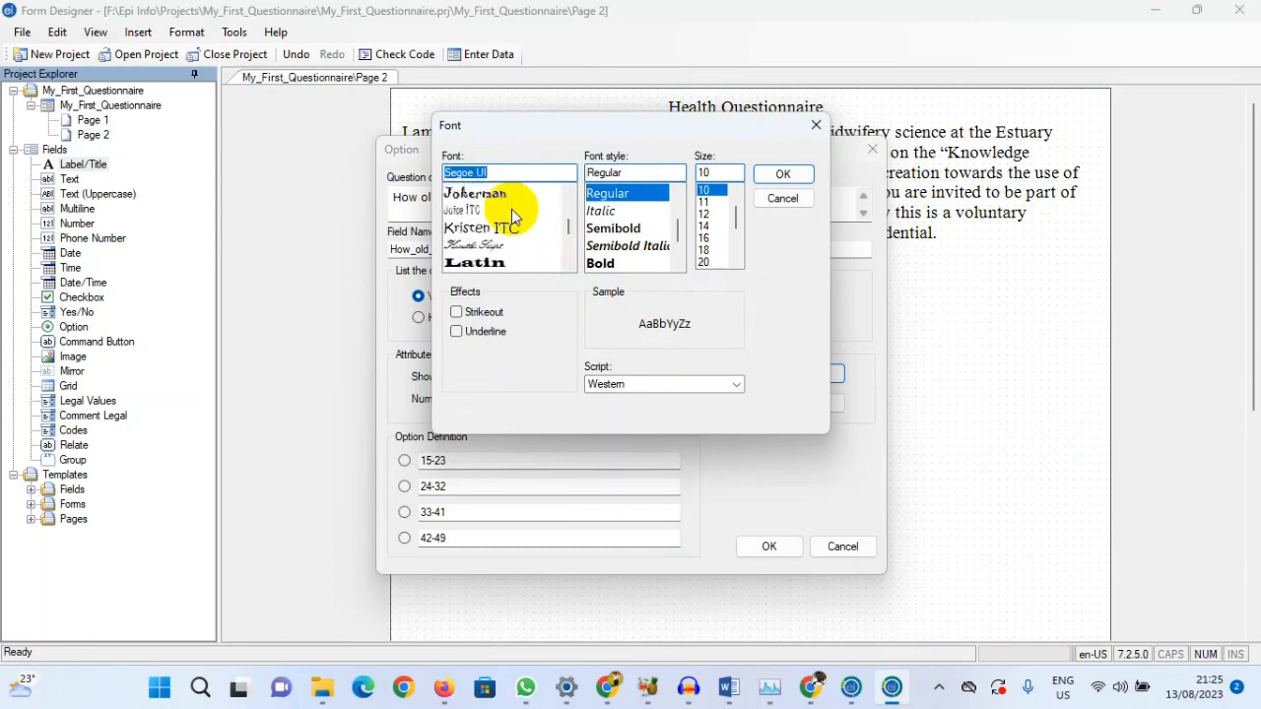
scroll(512, 216, down, 15)
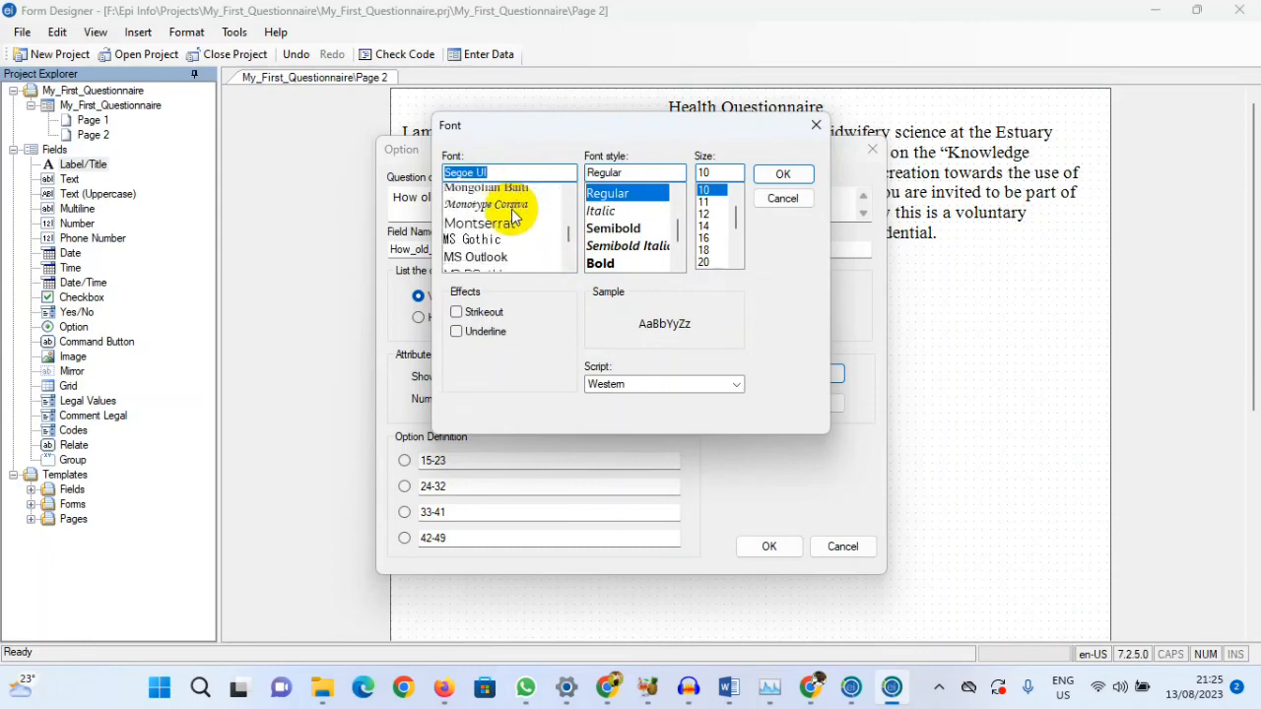
scroll(512, 217, down, 15)
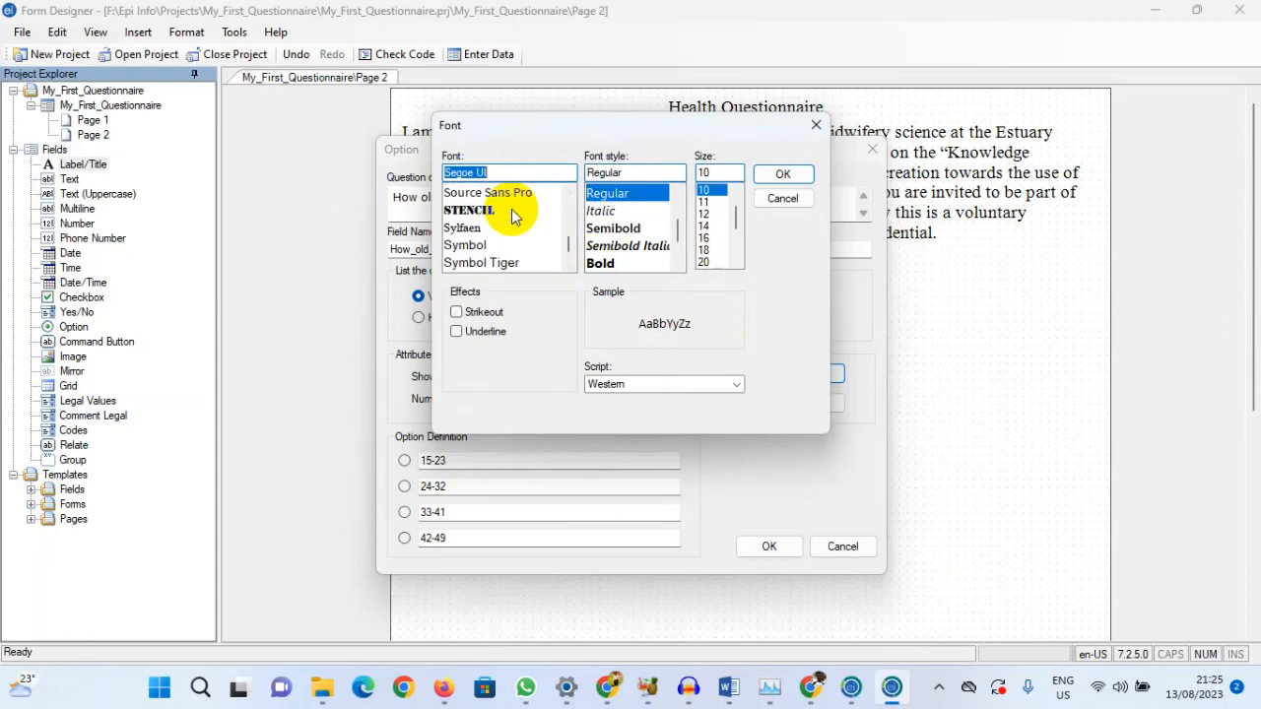
scroll(513, 216, down, 7)
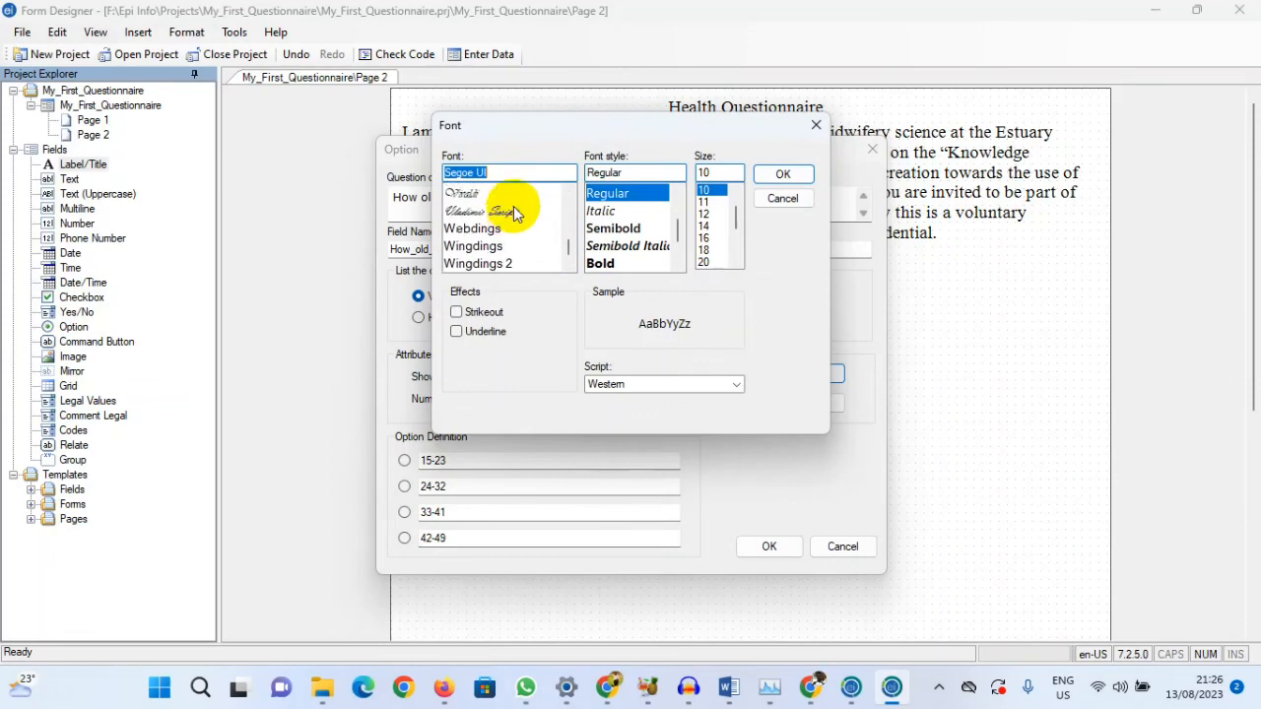
click(514, 195)
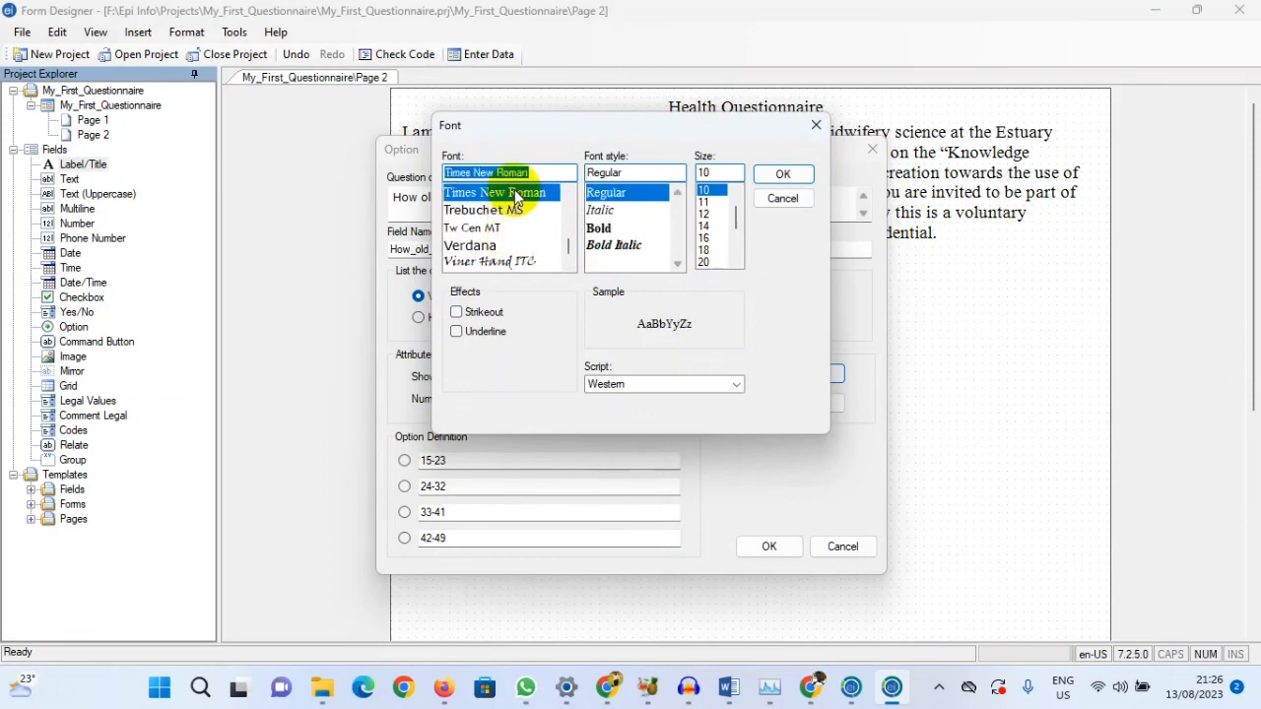
click(703, 226)
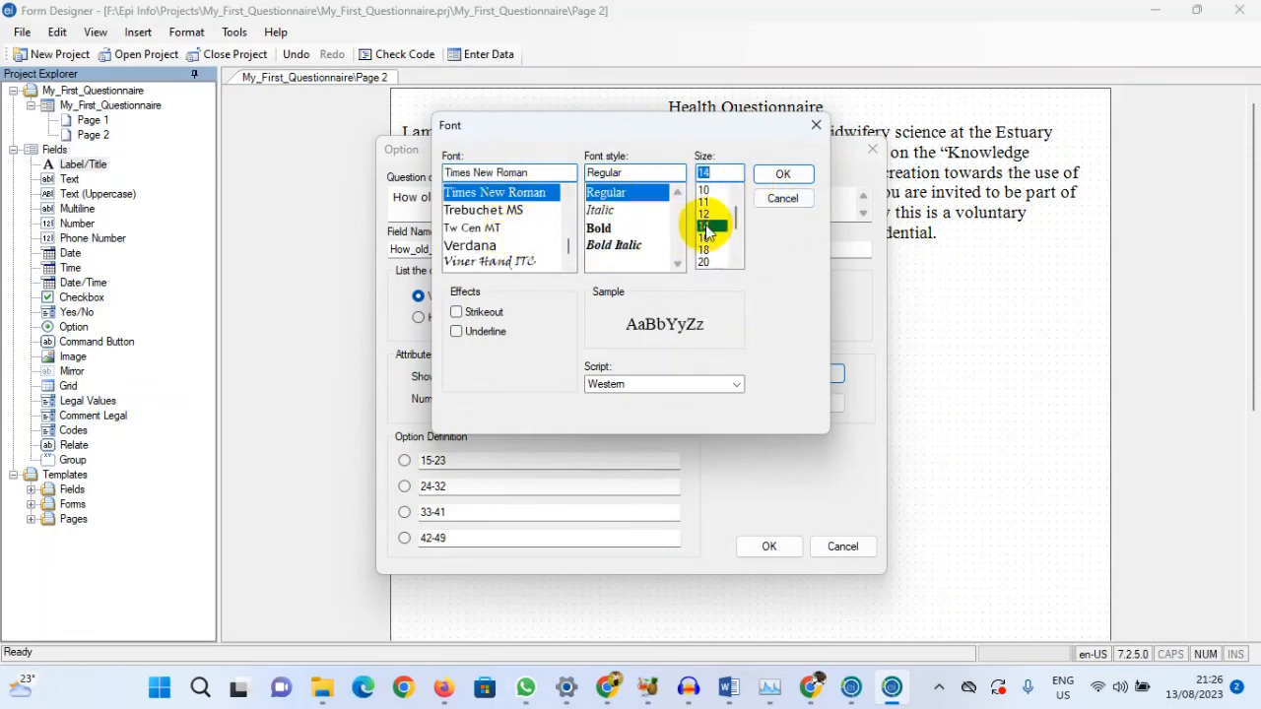
click(778, 174)
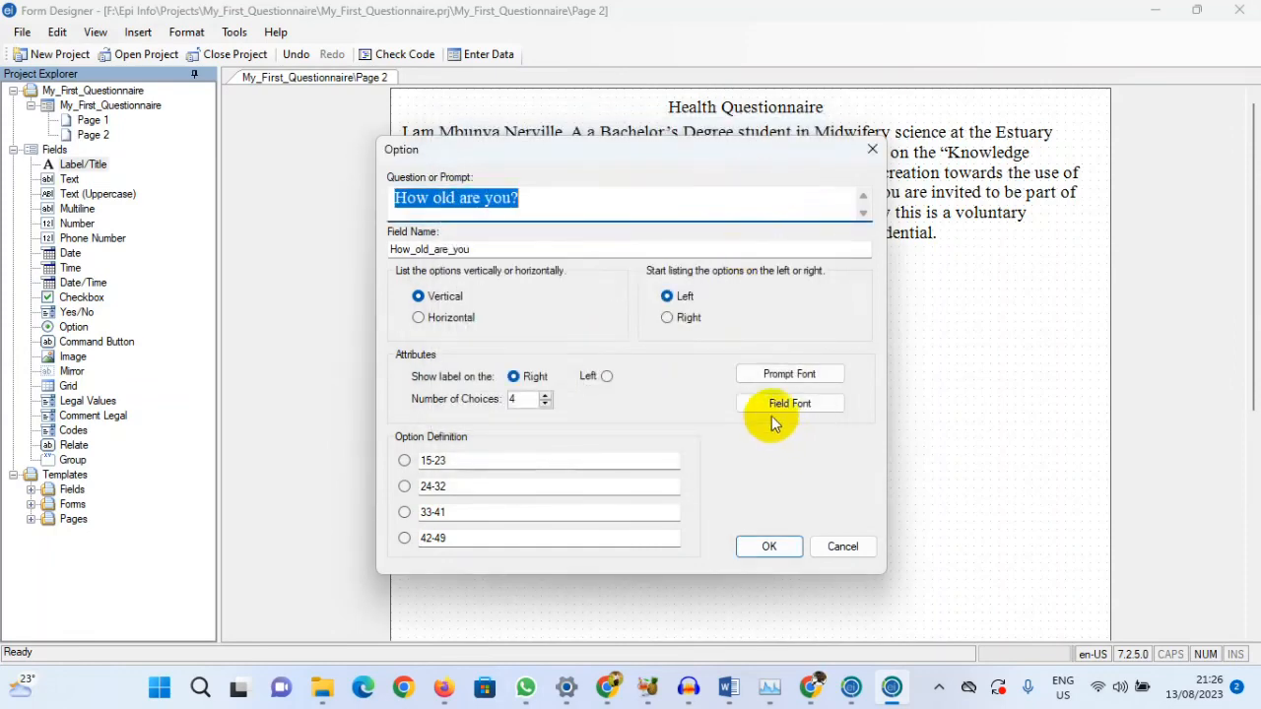
click(521, 197)
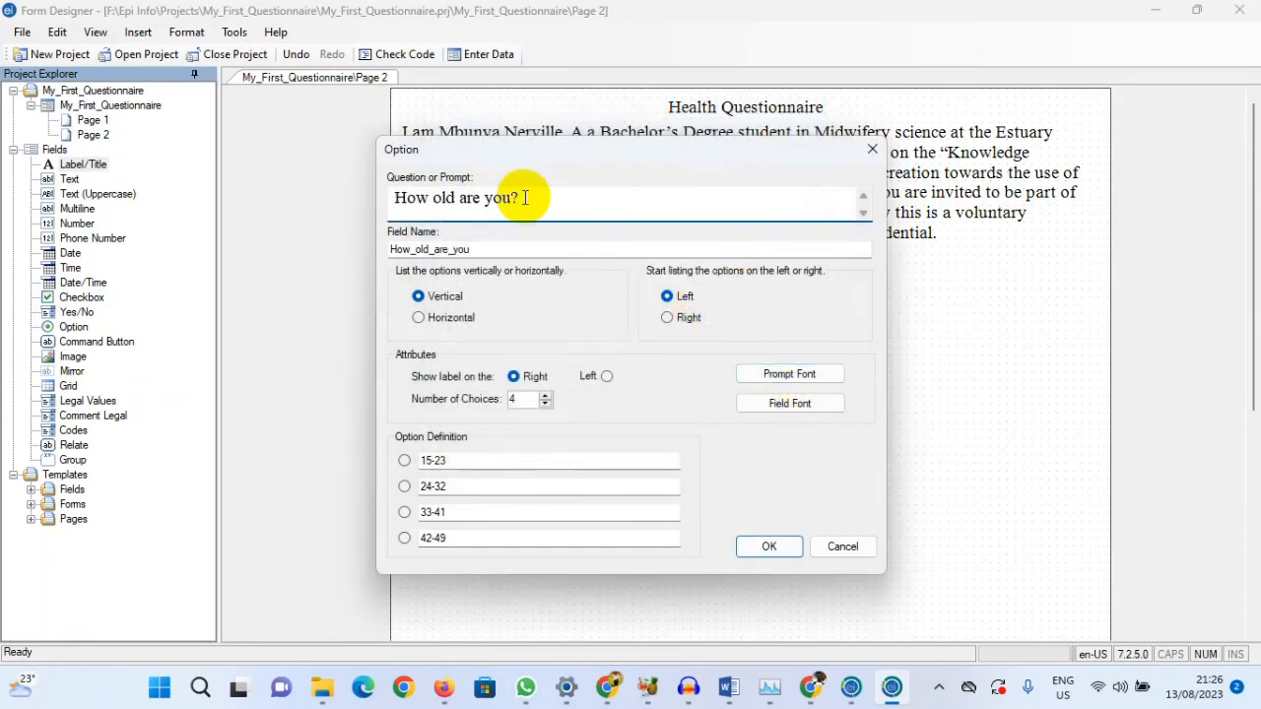
- Set the age question's field font to Times New Roman, size 14, and add the option field to Page 2
click(788, 405)
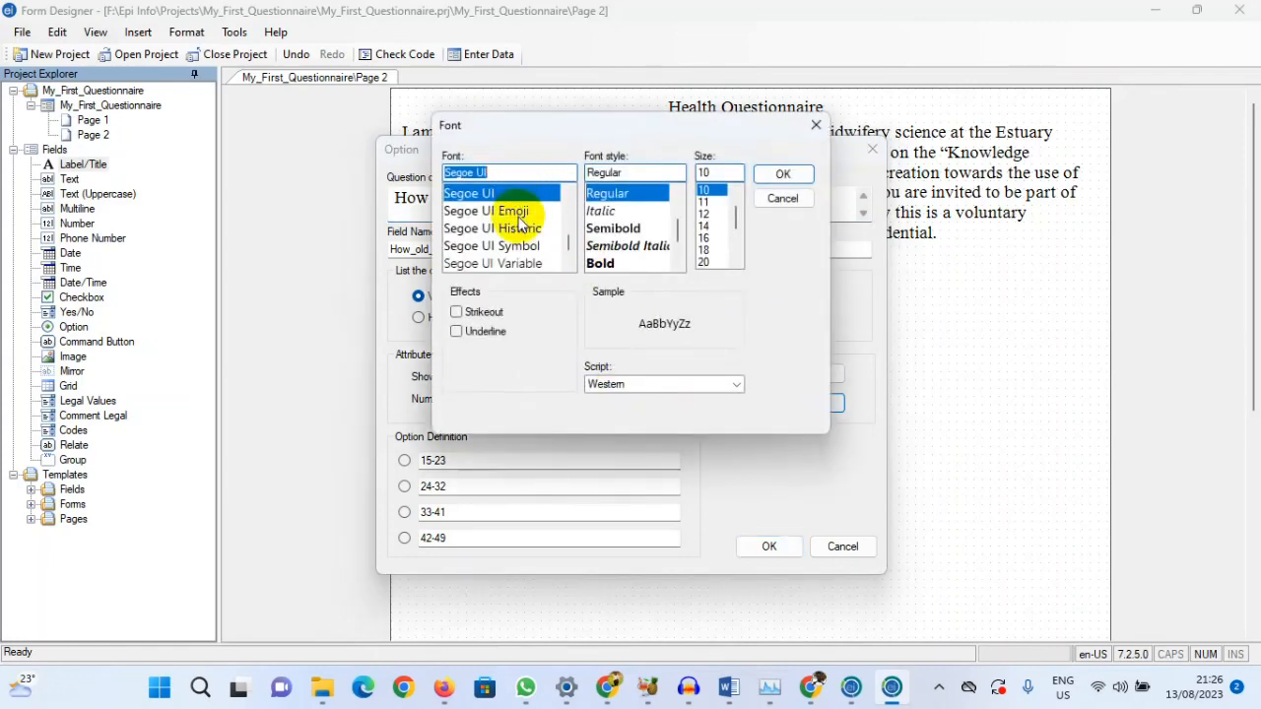
scroll(519, 224, down, 5)
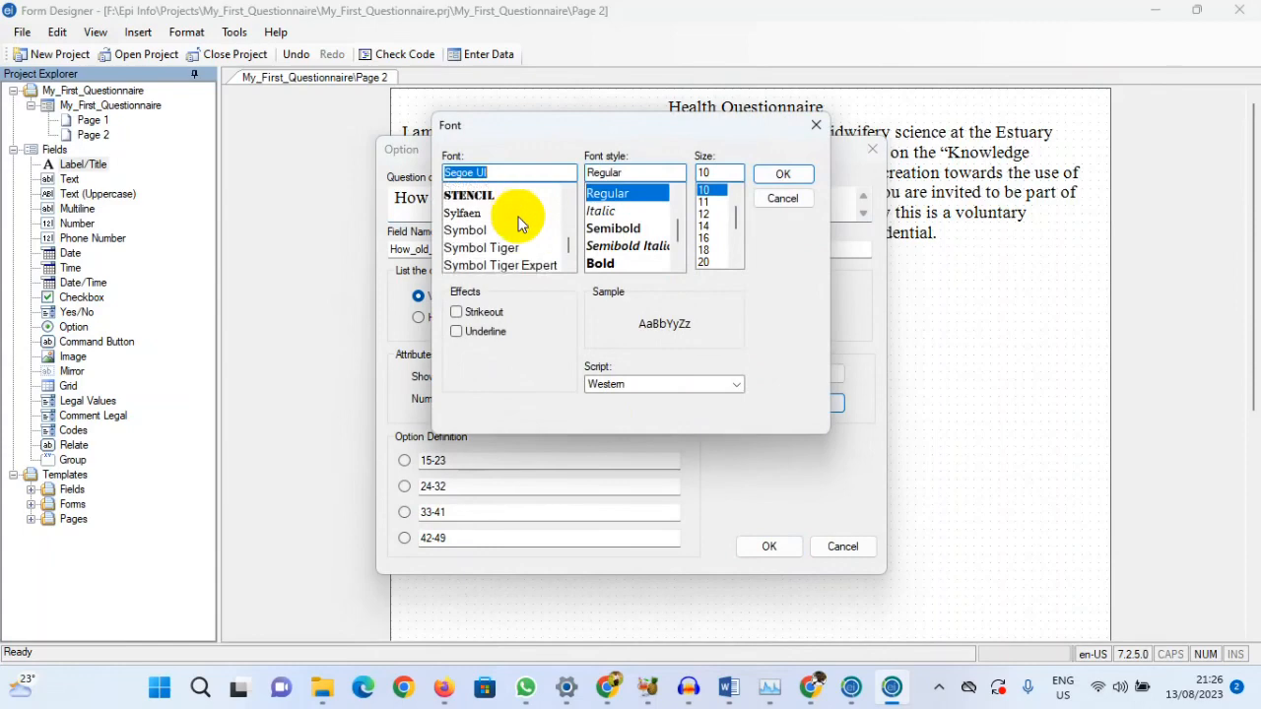
scroll(520, 224, down, 3)
scroll(519, 231, up, 2)
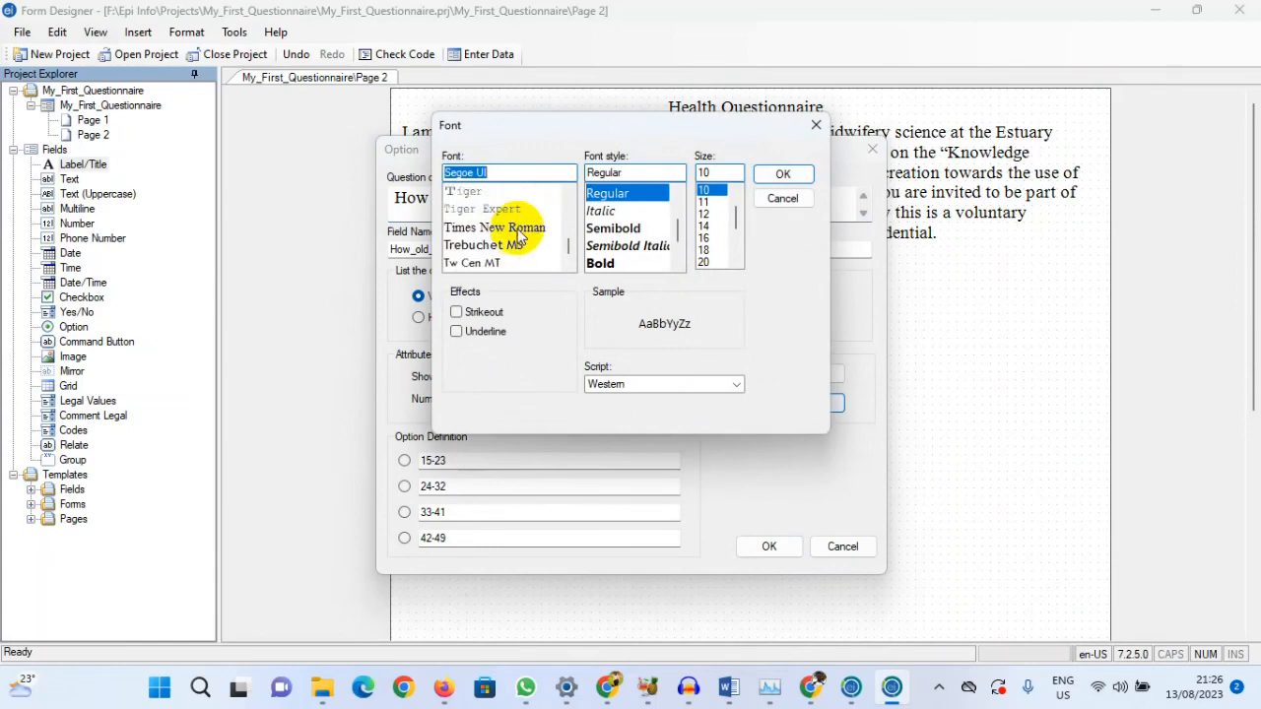
click(519, 229)
click(709, 225)
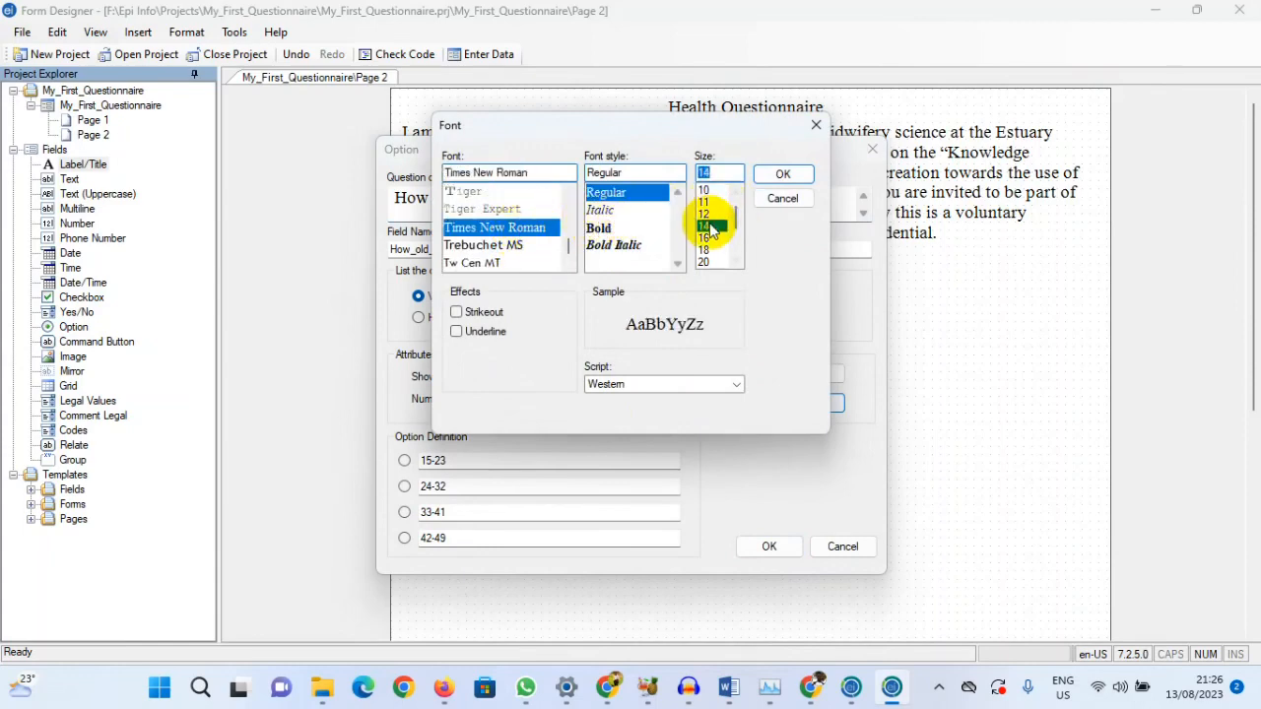
click(781, 175)
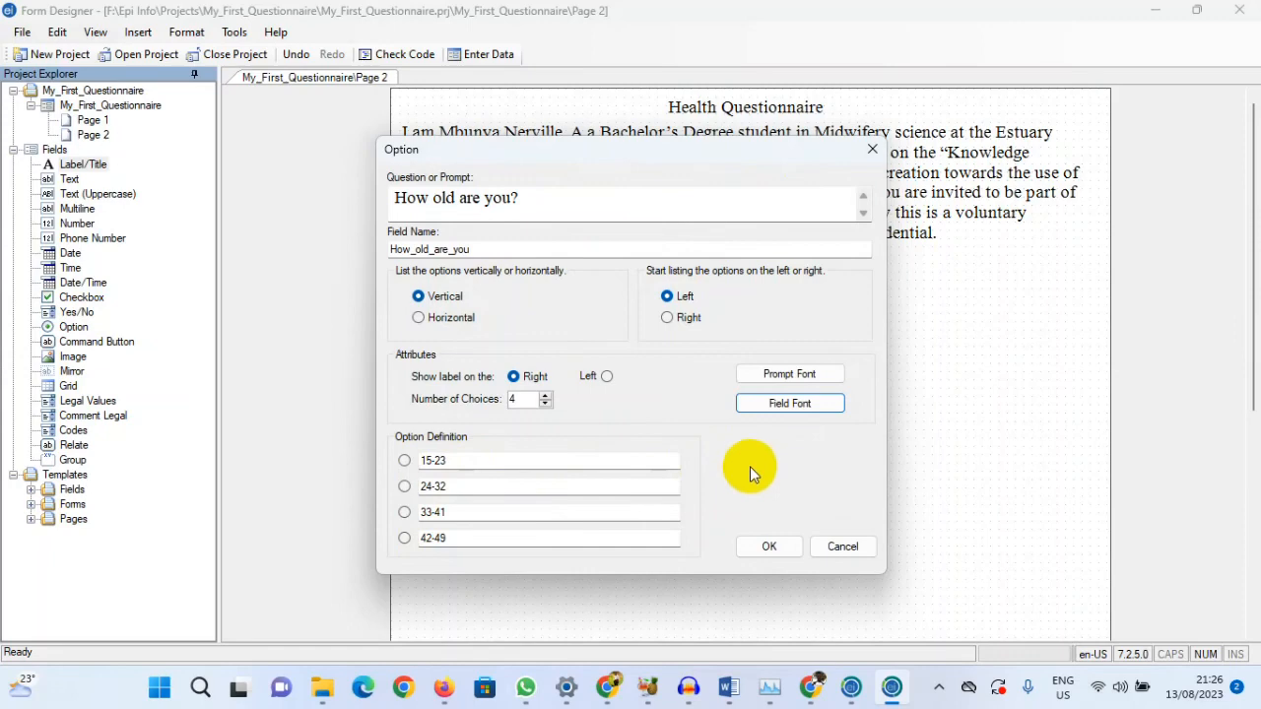
click(771, 549)
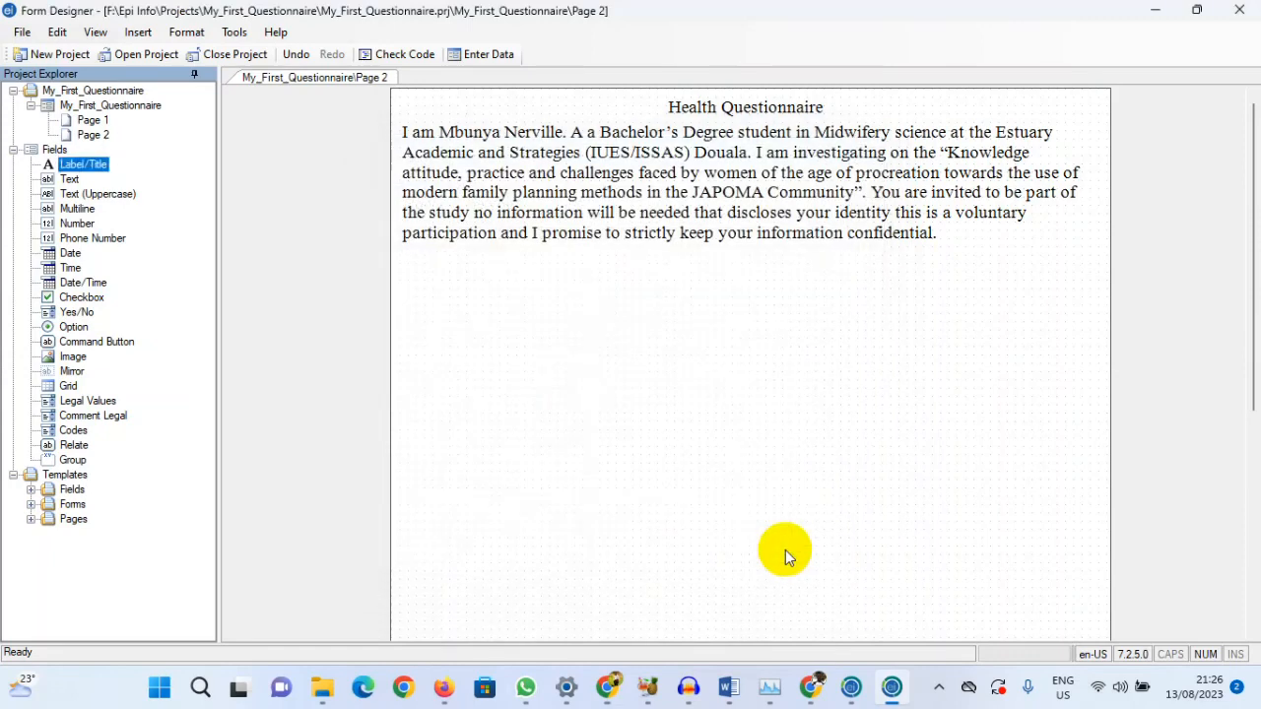
- Widen the age option group until its four choices fit on one row and move it to the left margin beneath the introduction
click(734, 365)
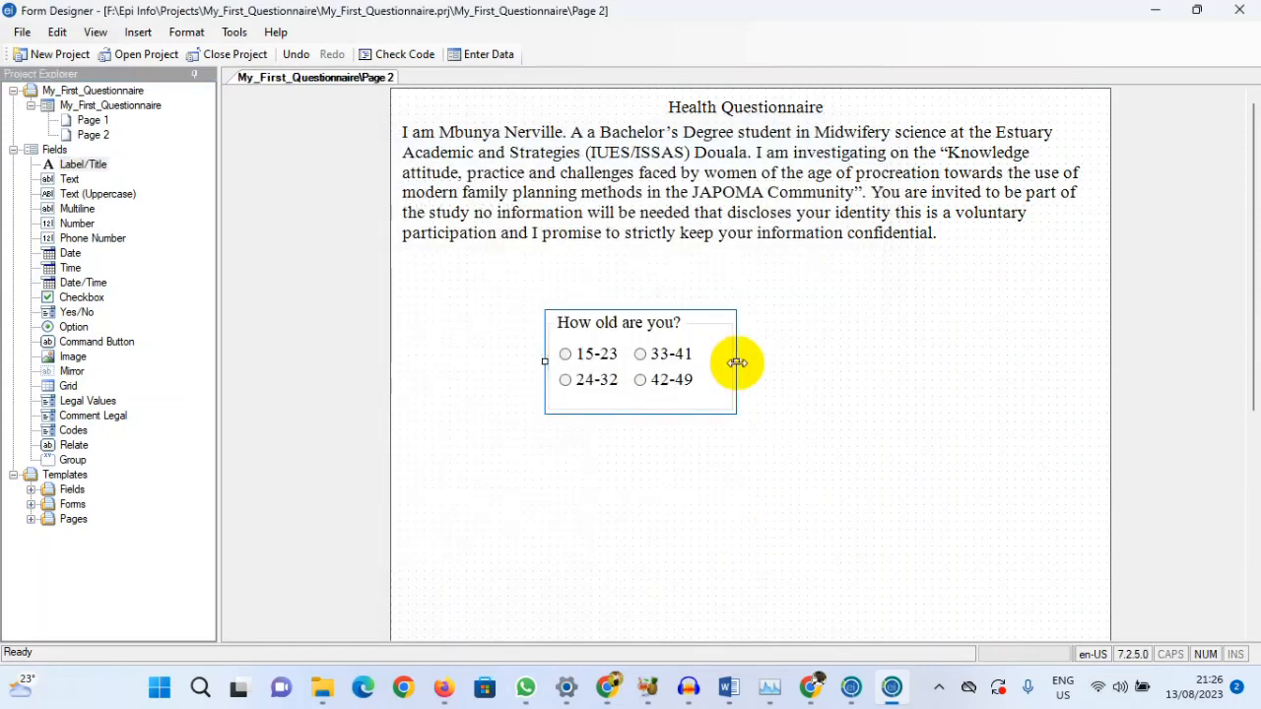
drag(737, 362, 921, 345)
drag(1053, 340, 1084, 345)
drag(588, 320, 441, 276)
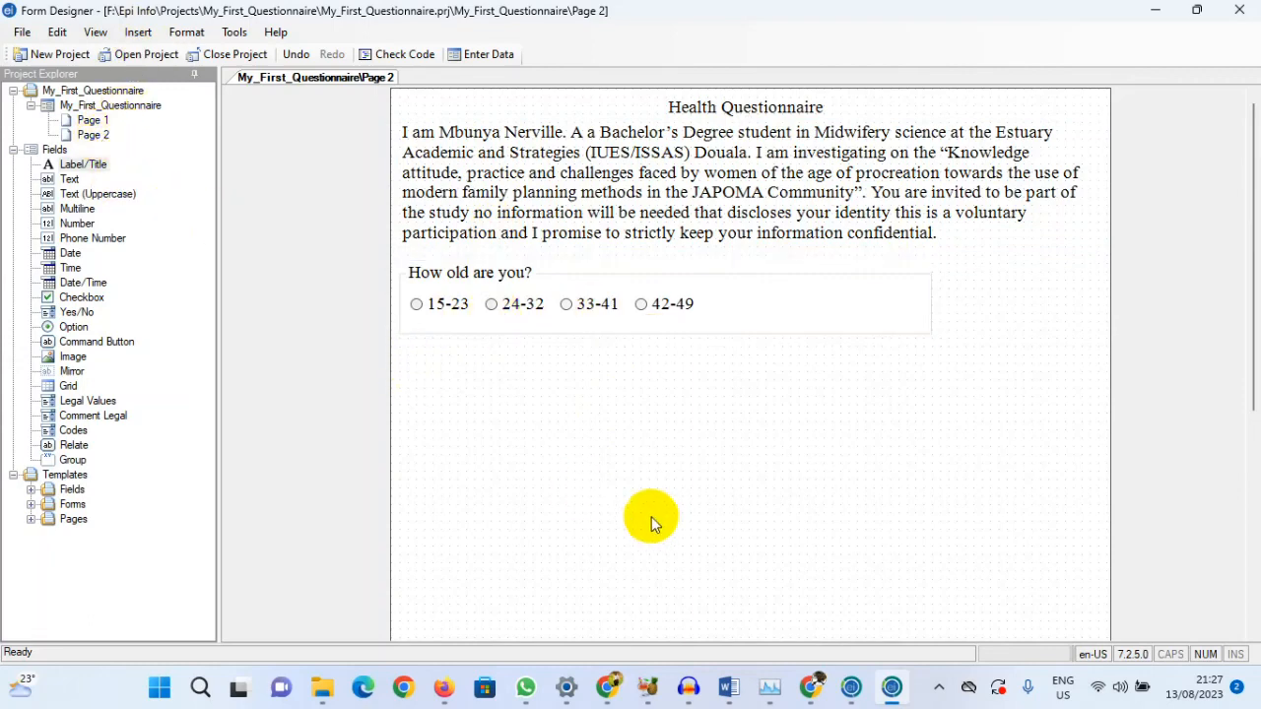
- Look up the question that follows the age question in the Google Forms questionnaire and return to Form Designer
click(608, 686)
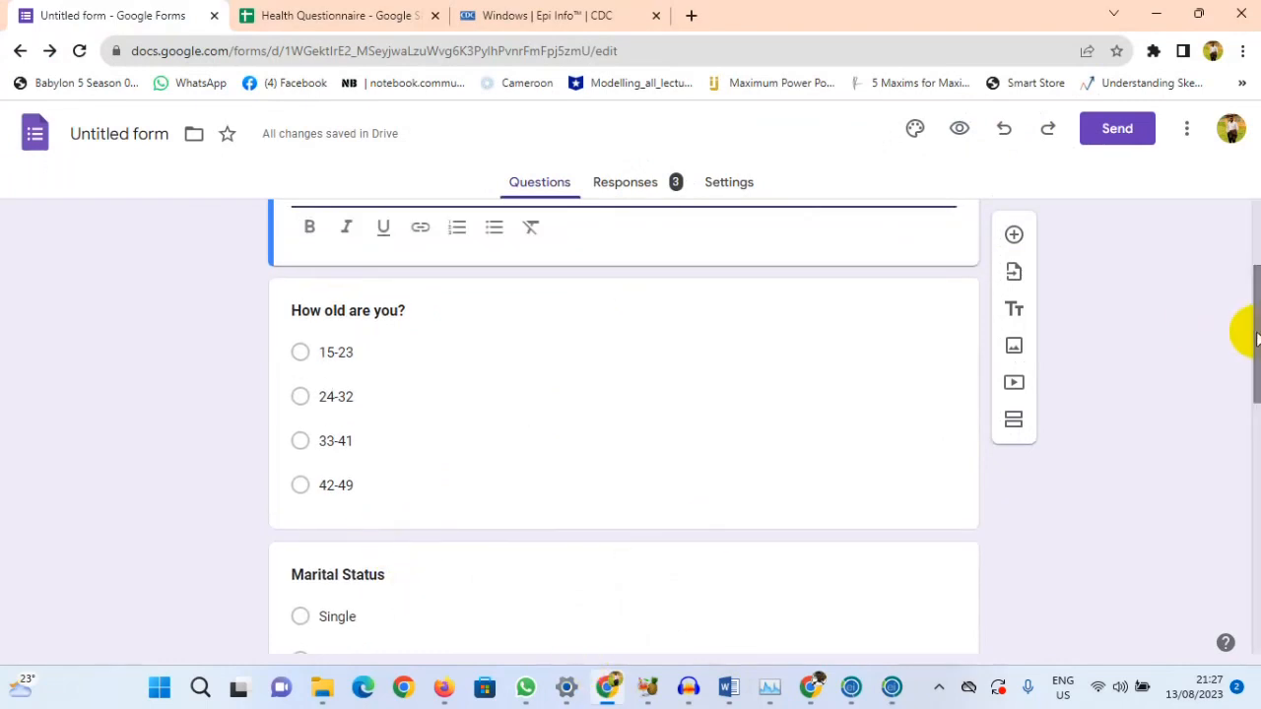
scroll(1248, 329, down, 4)
drag(1256, 445, 941, 701)
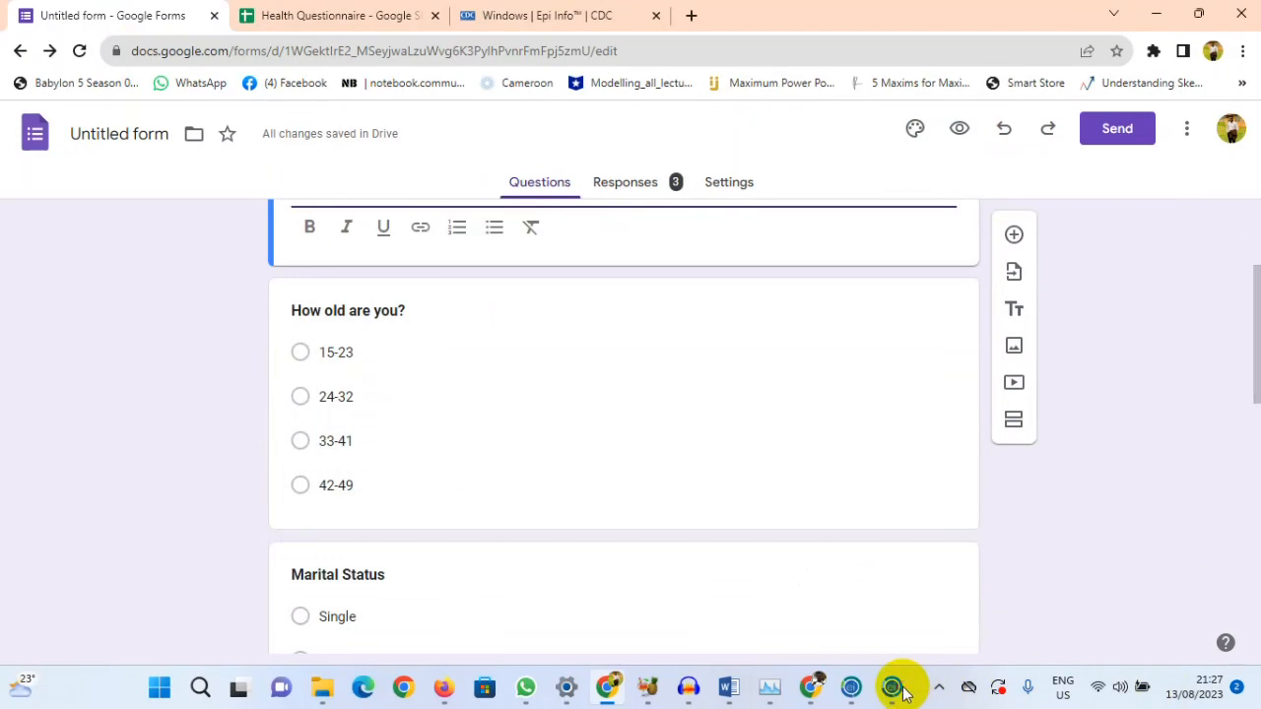
click(892, 687)
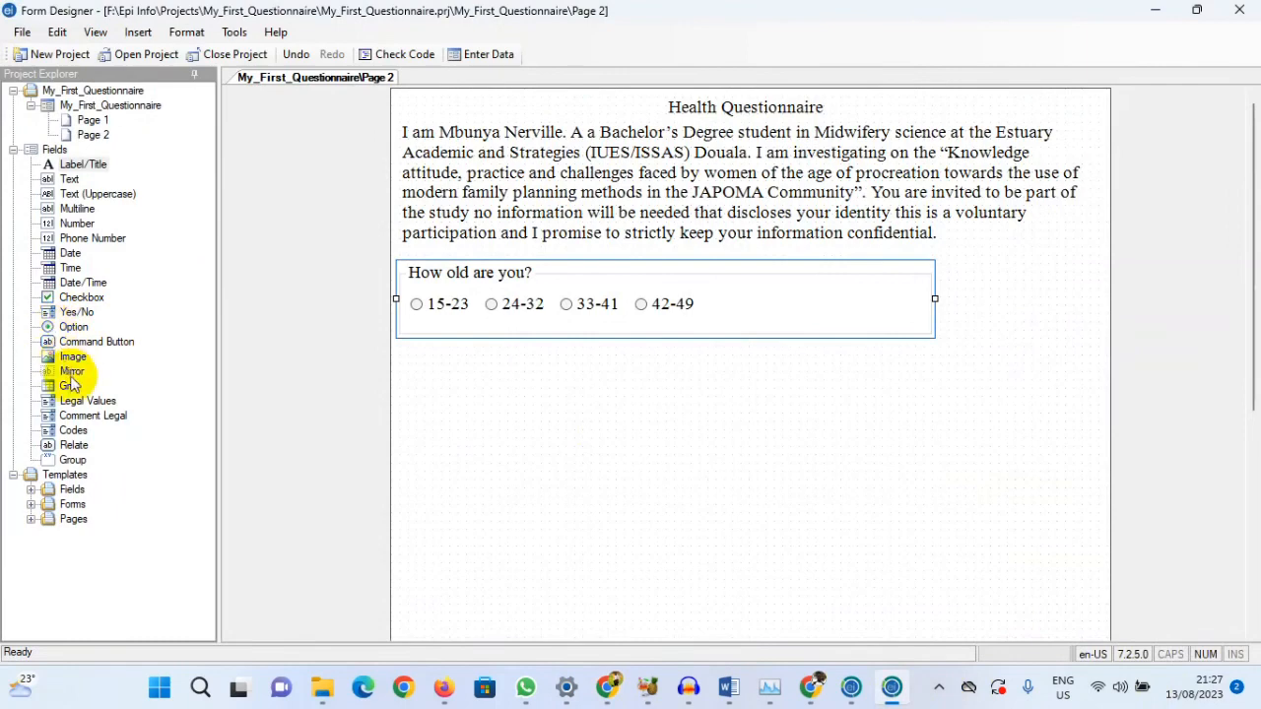
- Add a Legal Values field to Page 2 below the age question, with the prompt Marital Status and field name Marital_Status
click(46, 410)
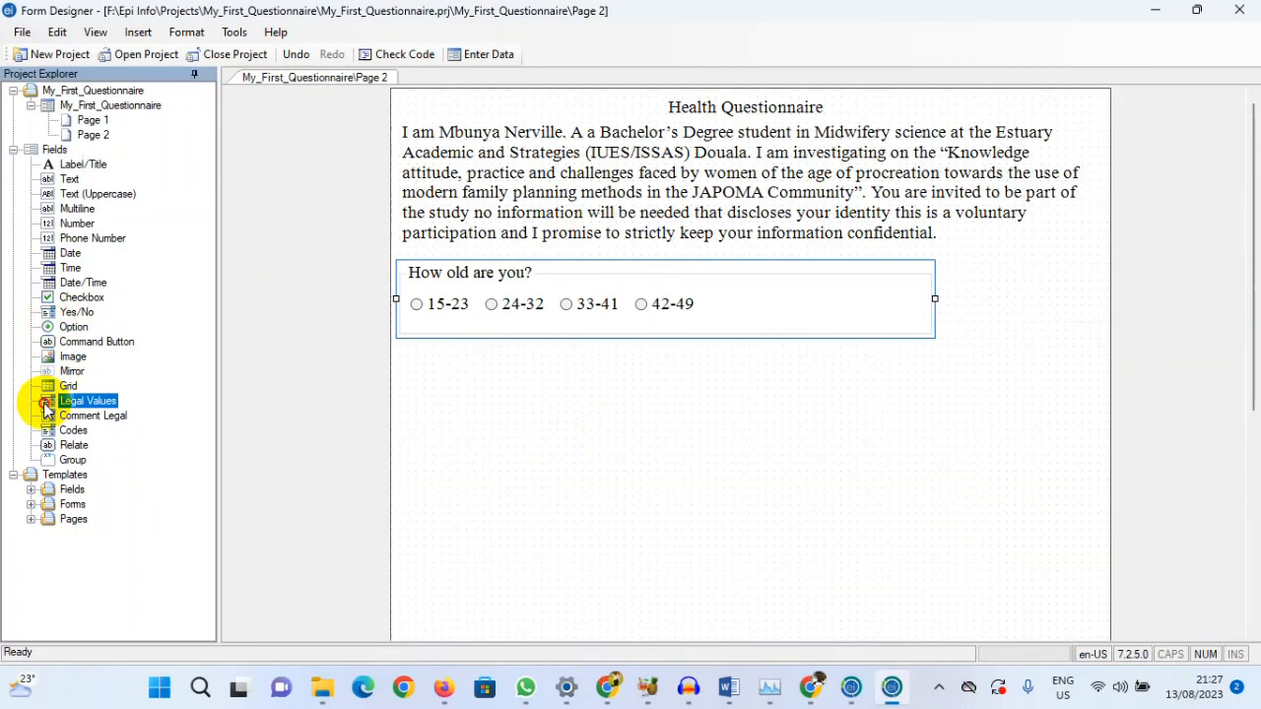
drag(46, 410, 556, 394)
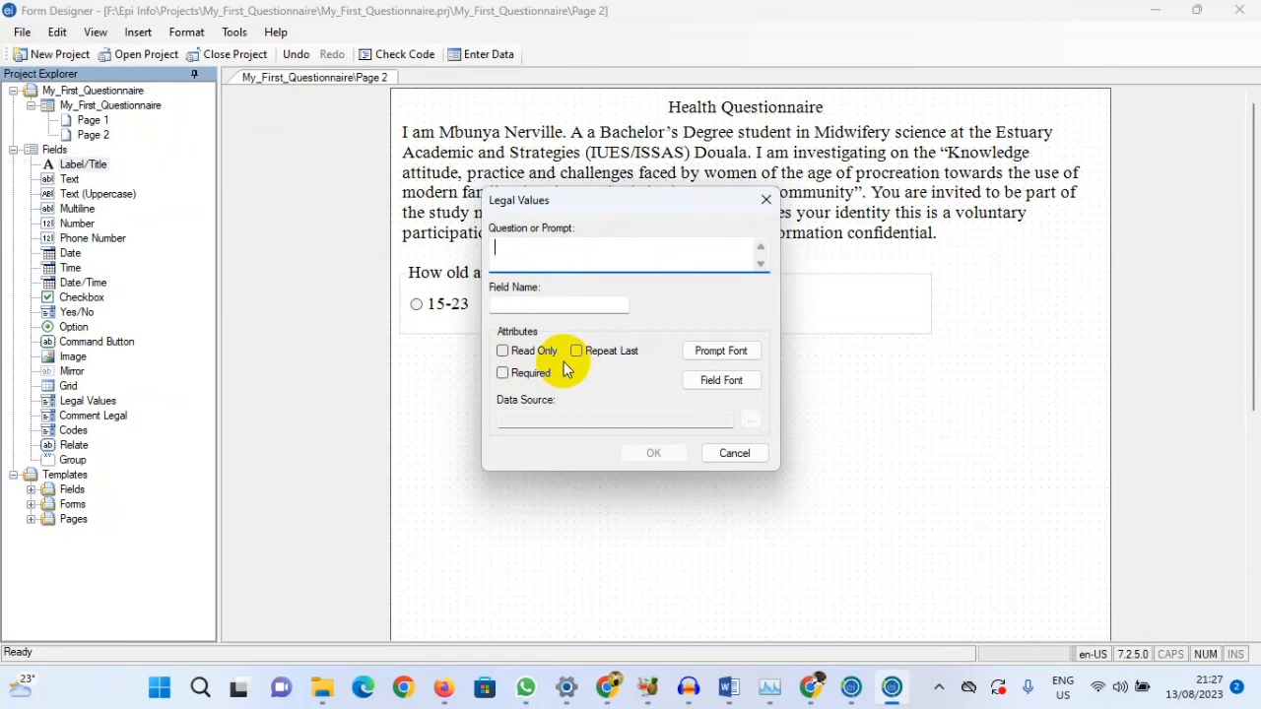
text(arital Status)
click(573, 306)
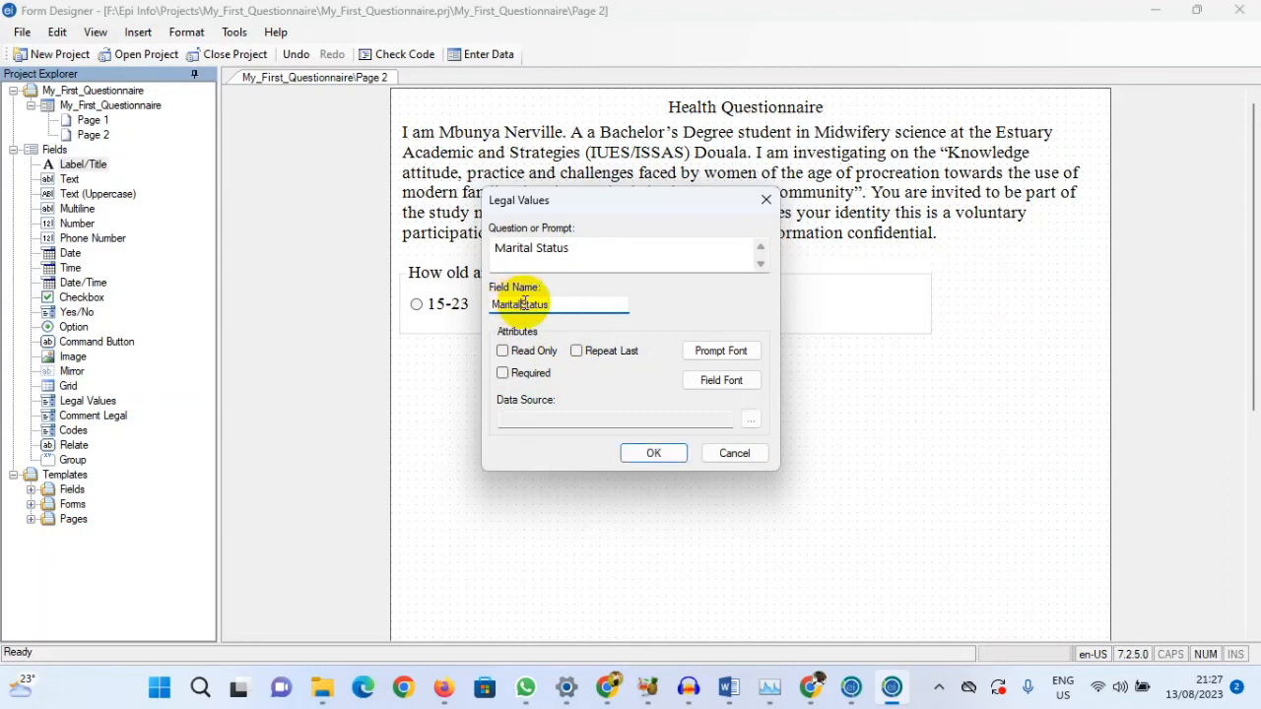
click(525, 304)
text(_)
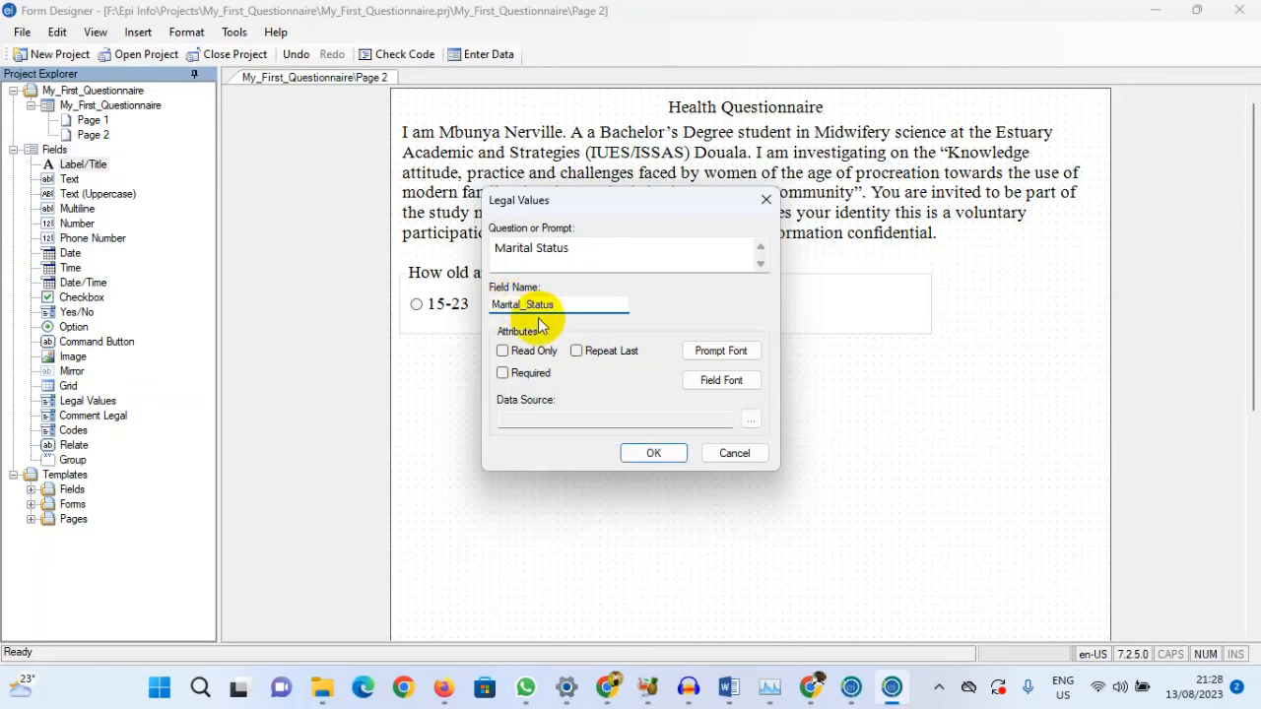
- Set the prompt font of the Marital Status field to Times New Roman, size 14
click(713, 351)
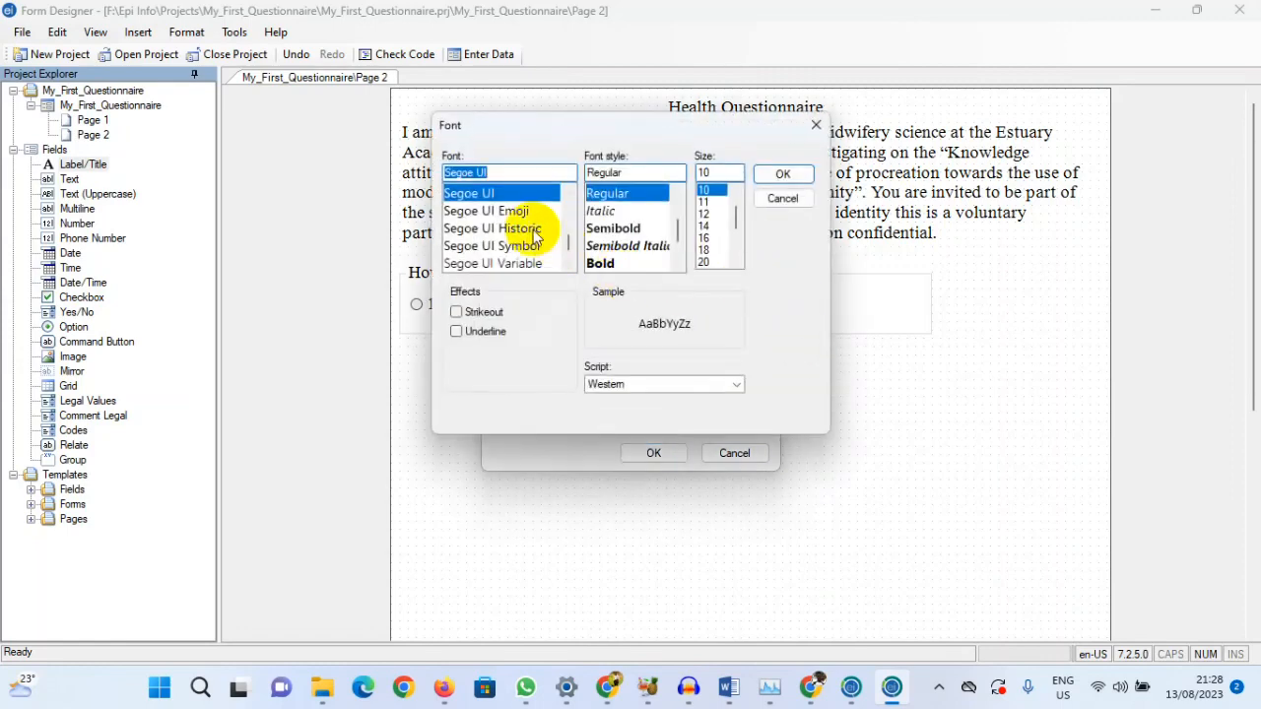
scroll(523, 236, down, 3)
scroll(532, 239, down, 3)
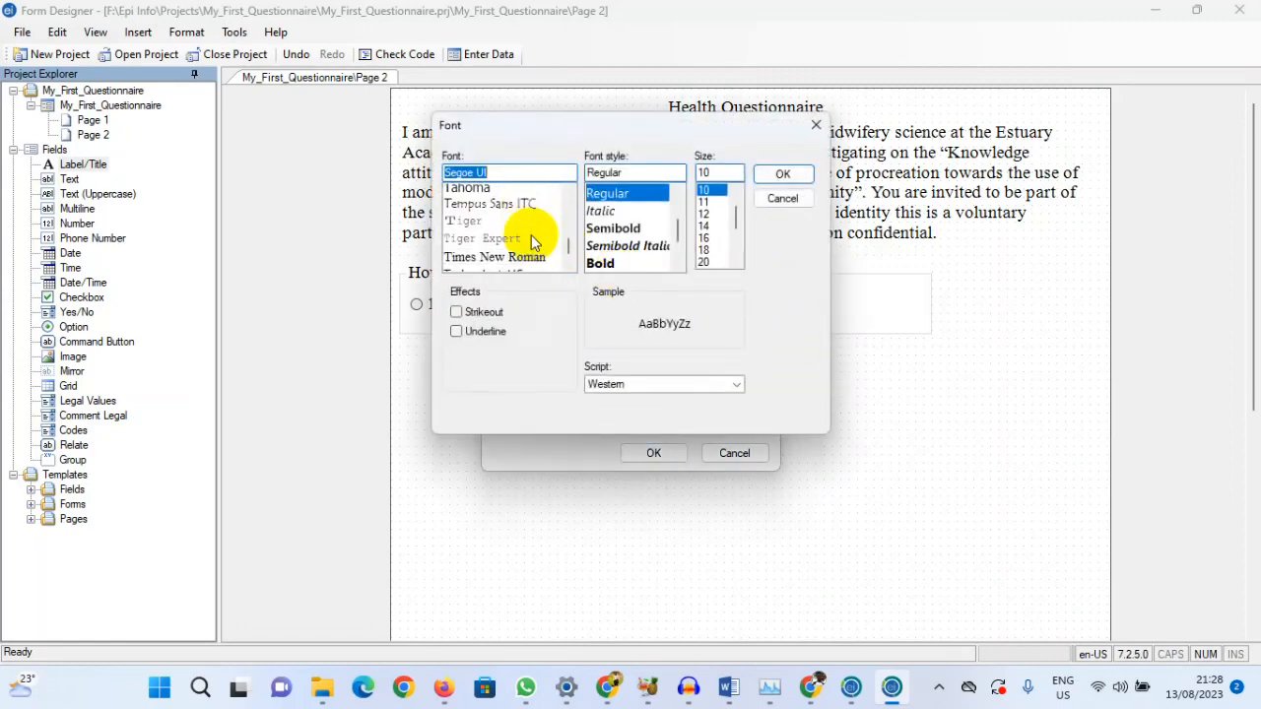
click(527, 228)
click(703, 226)
click(778, 177)
- Set the field font of the Marital Status field to Times New Roman, size 14
click(725, 380)
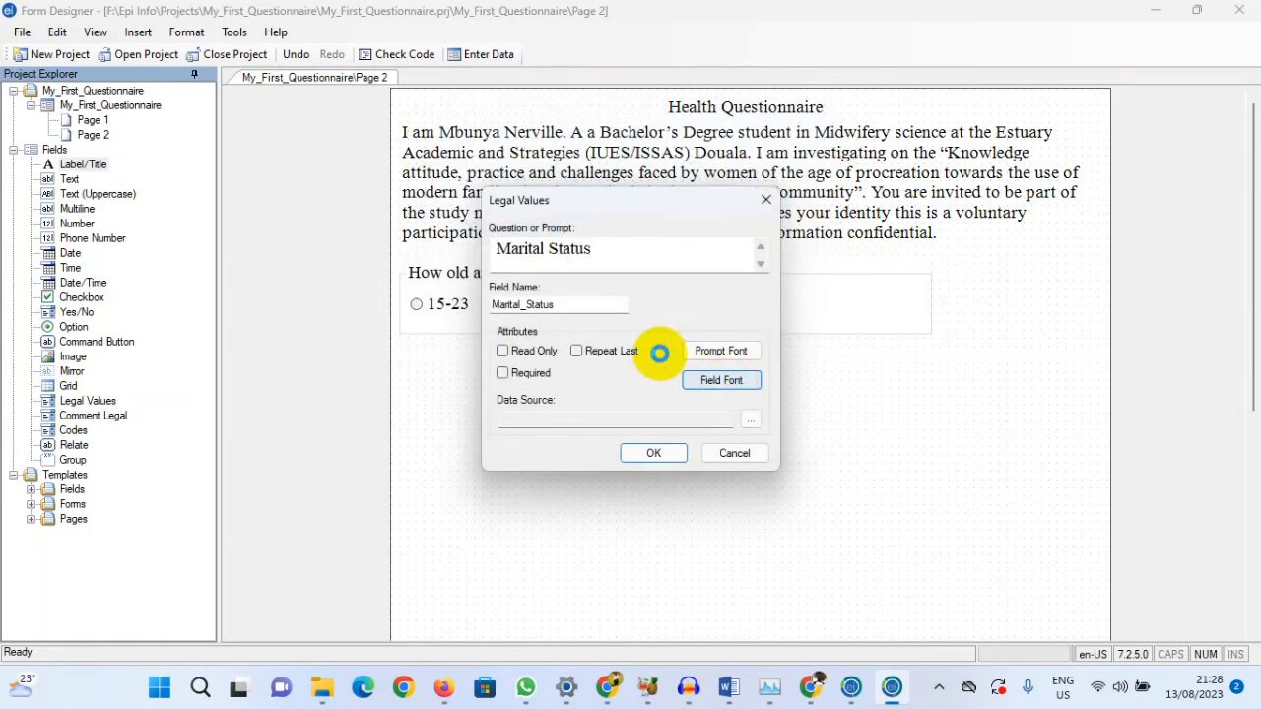
scroll(516, 222, down, 6)
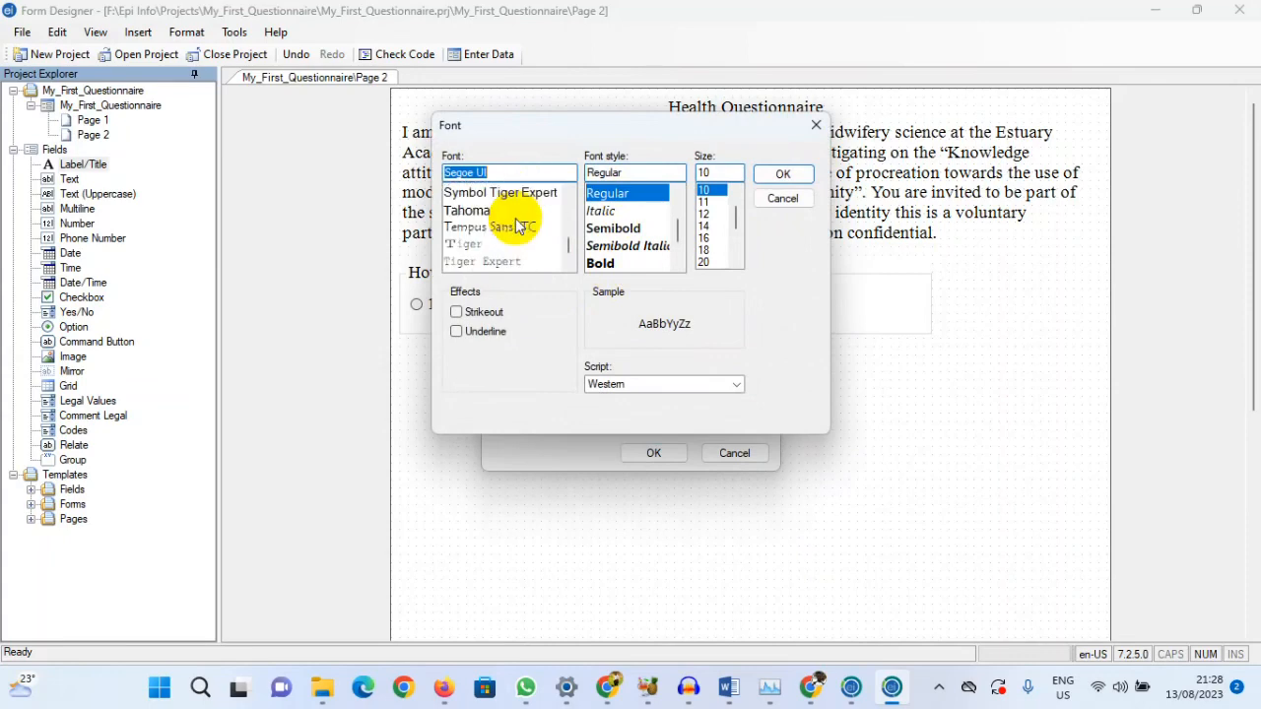
scroll(516, 225, down, 1)
click(521, 229)
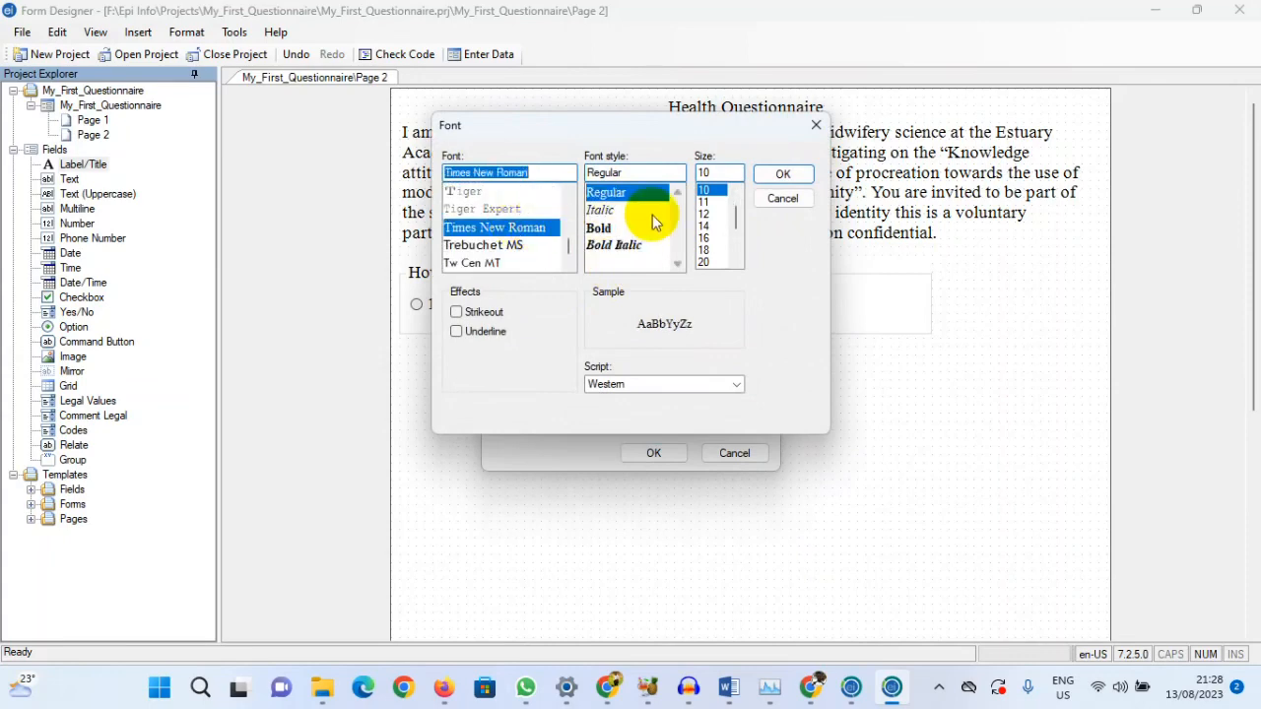
click(708, 226)
click(780, 175)
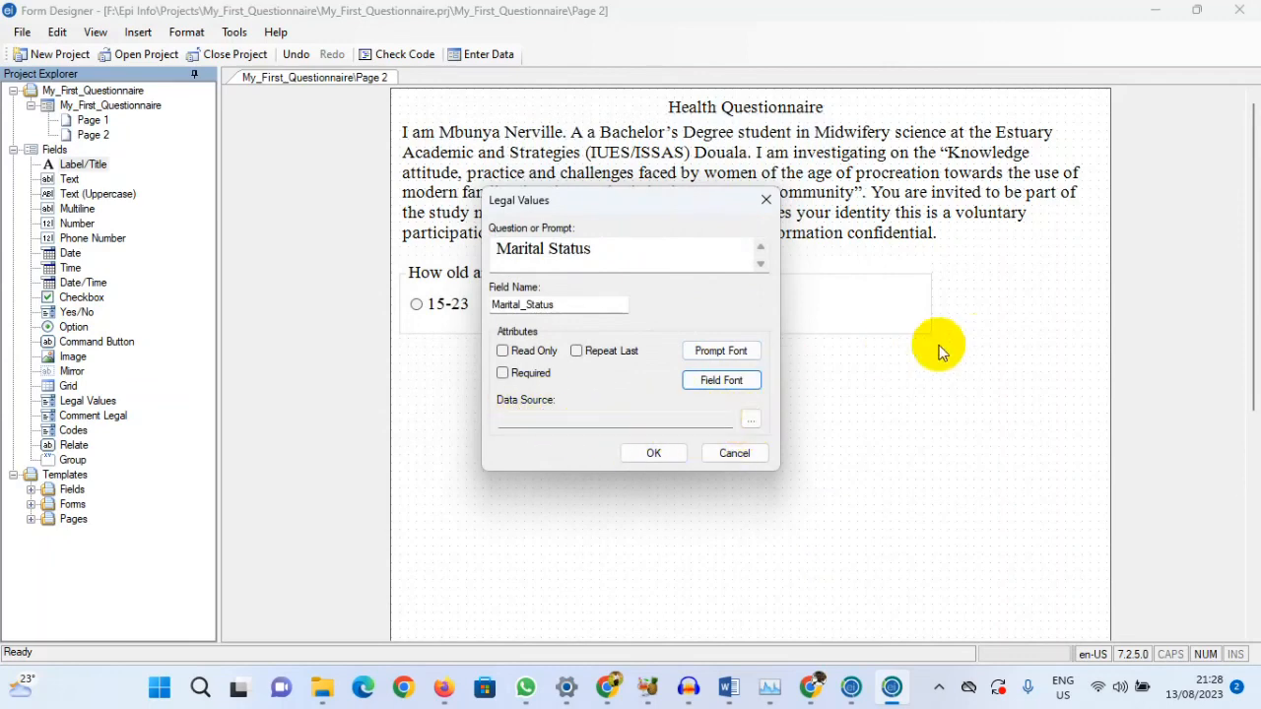
- Create a new data source for the Marital Status field with sorting turned off
click(751, 423)
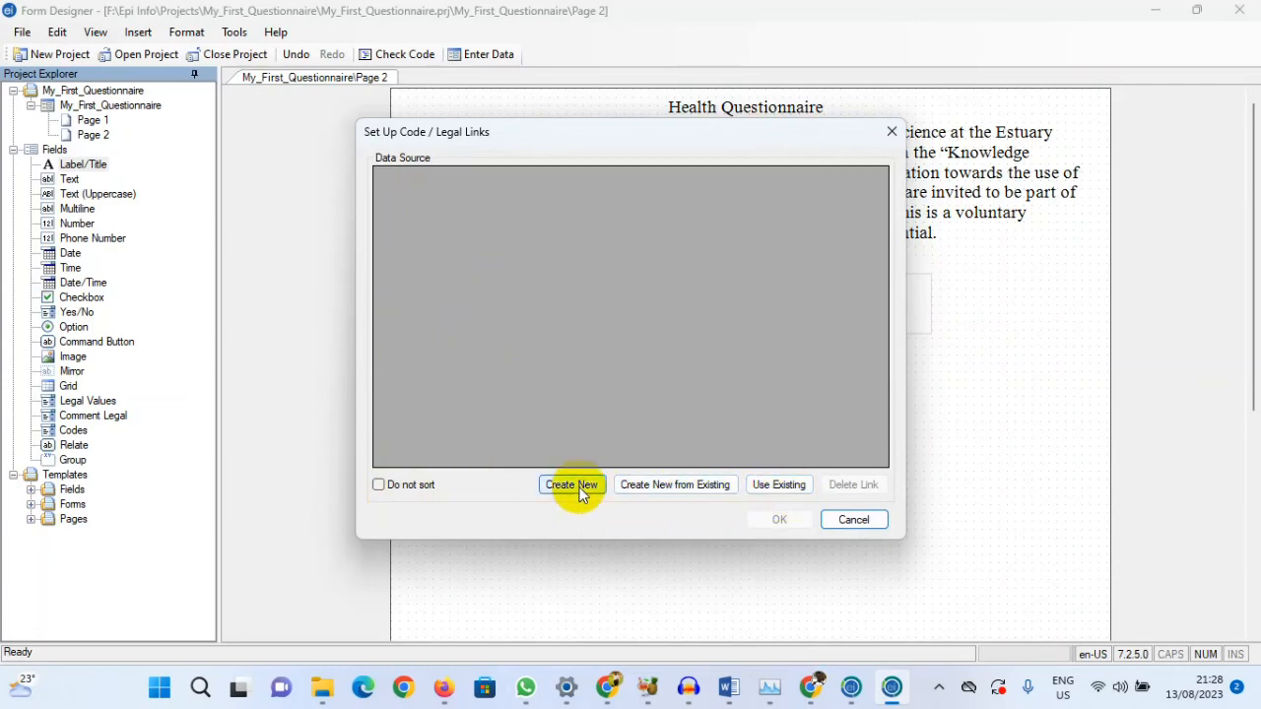
click(379, 485)
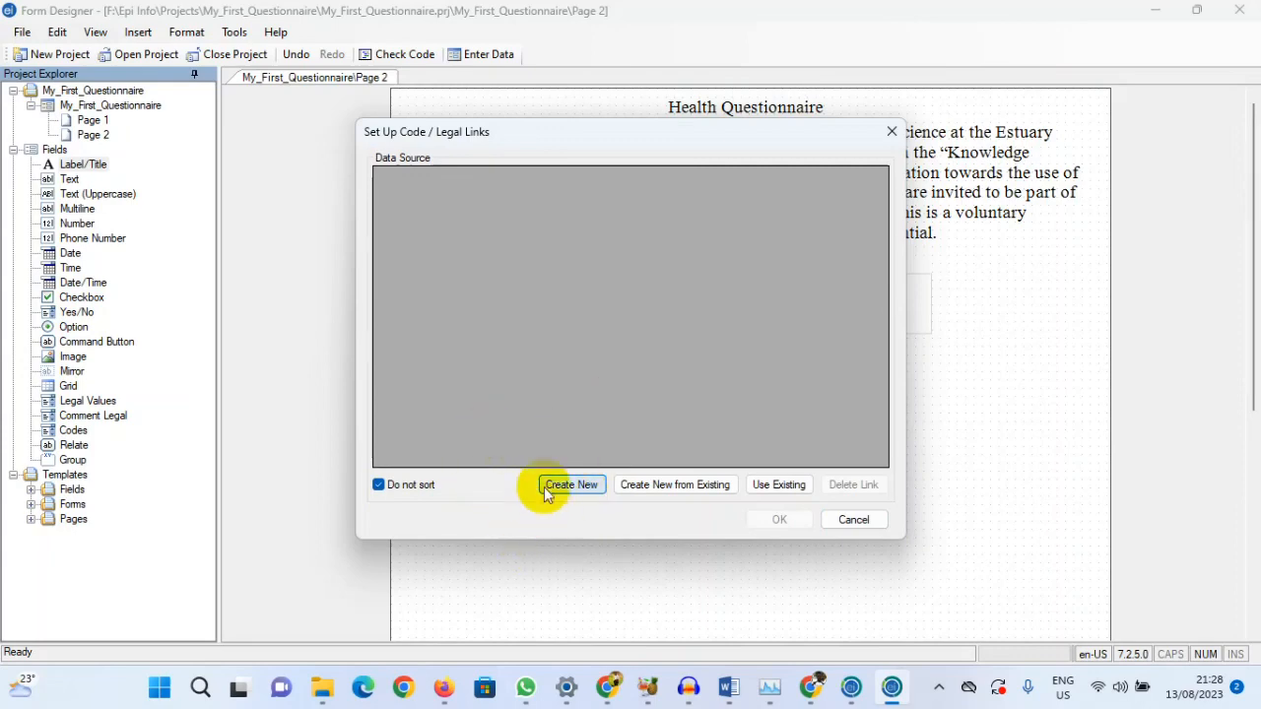
click(565, 484)
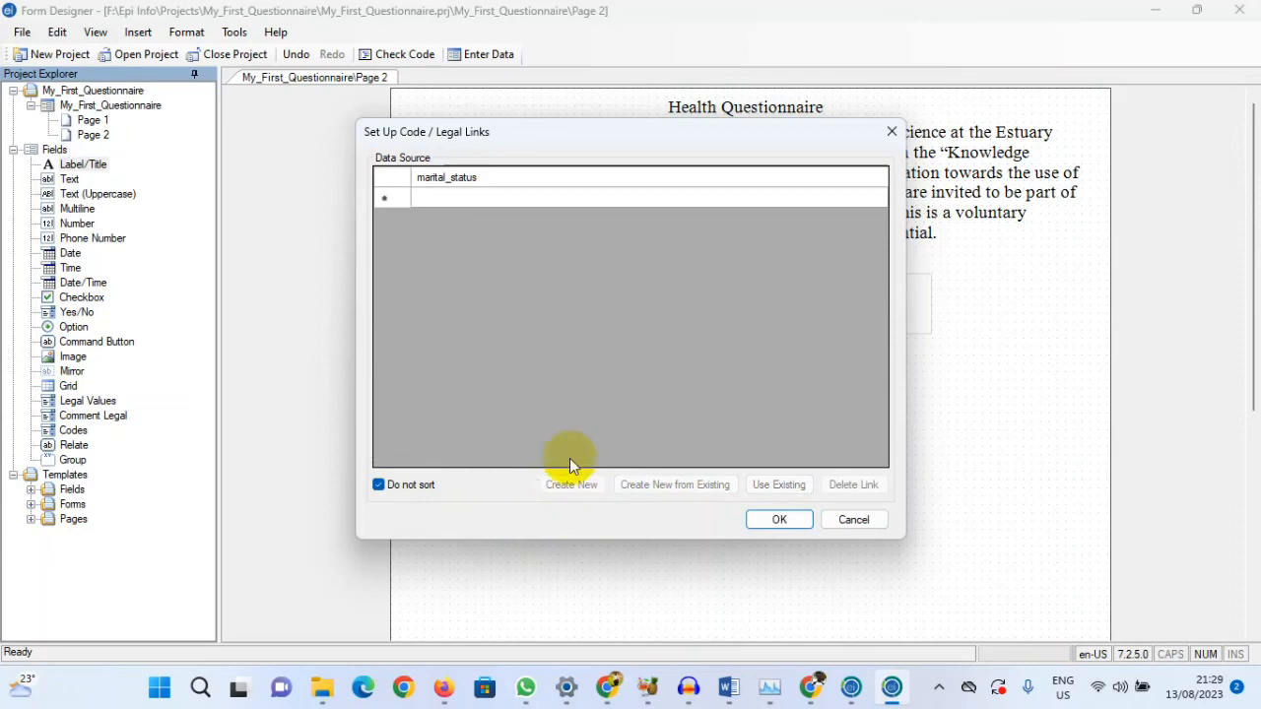
- Enter Single, Married and Divorce as the marital_status legal values and add the finished field to the page
click(440, 200)
click(439, 200)
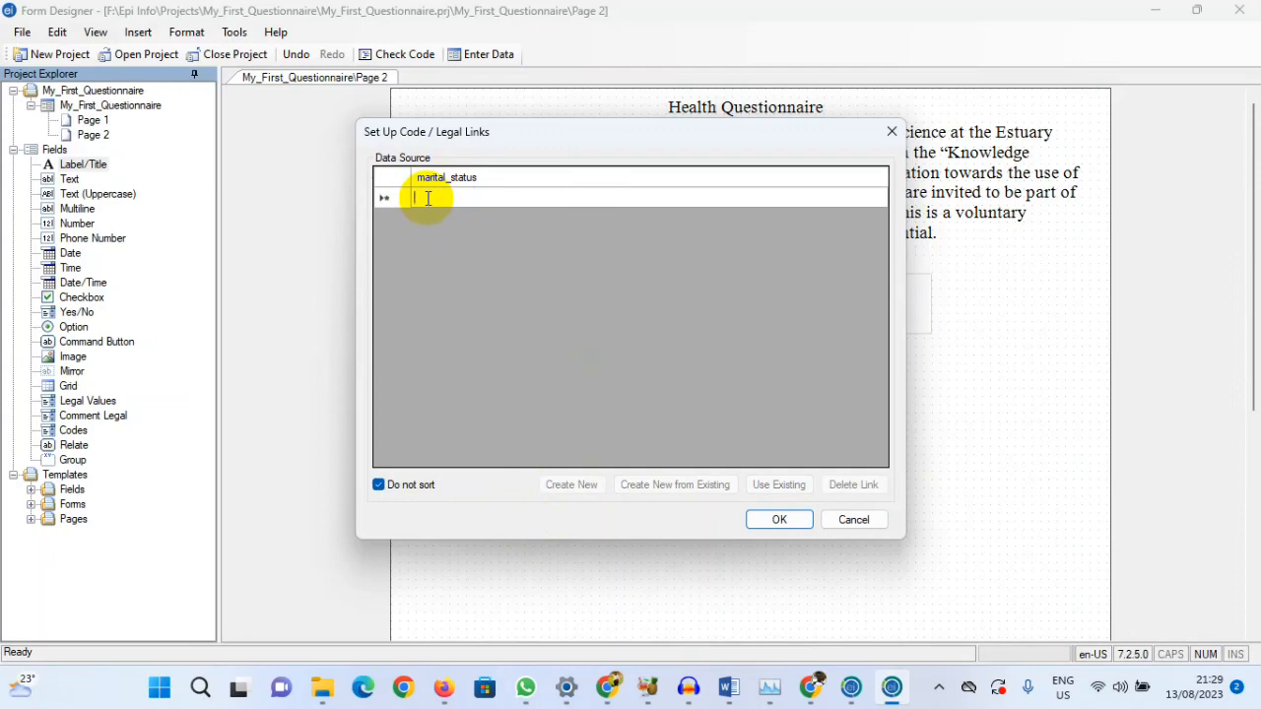
text(Single)
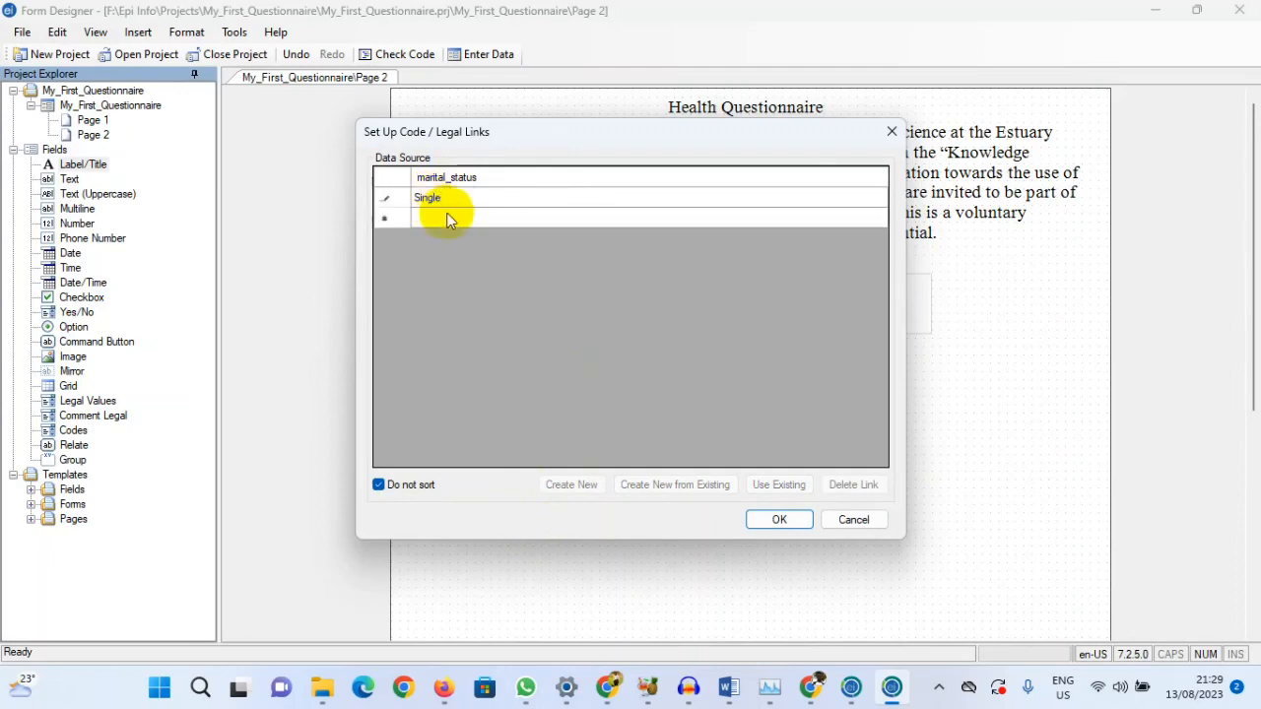
click(446, 214)
click(447, 214)
text(Married)
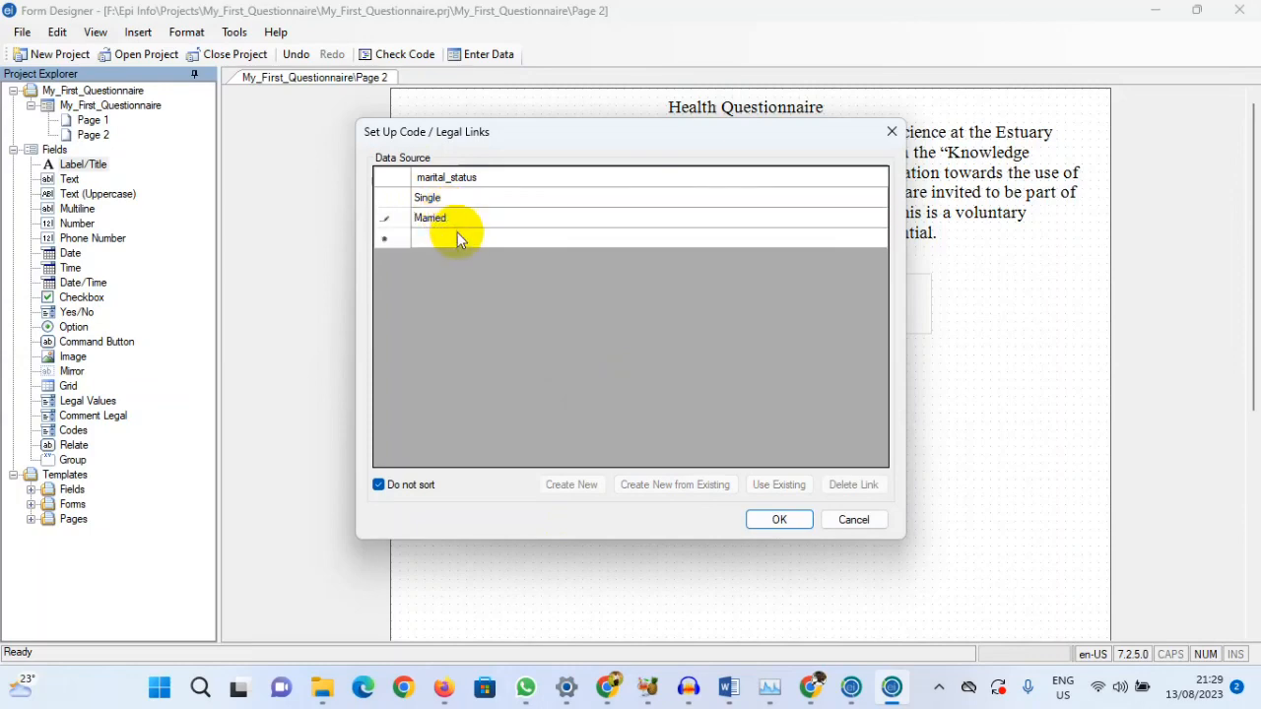
click(453, 233)
click(454, 233)
text(Divorce)
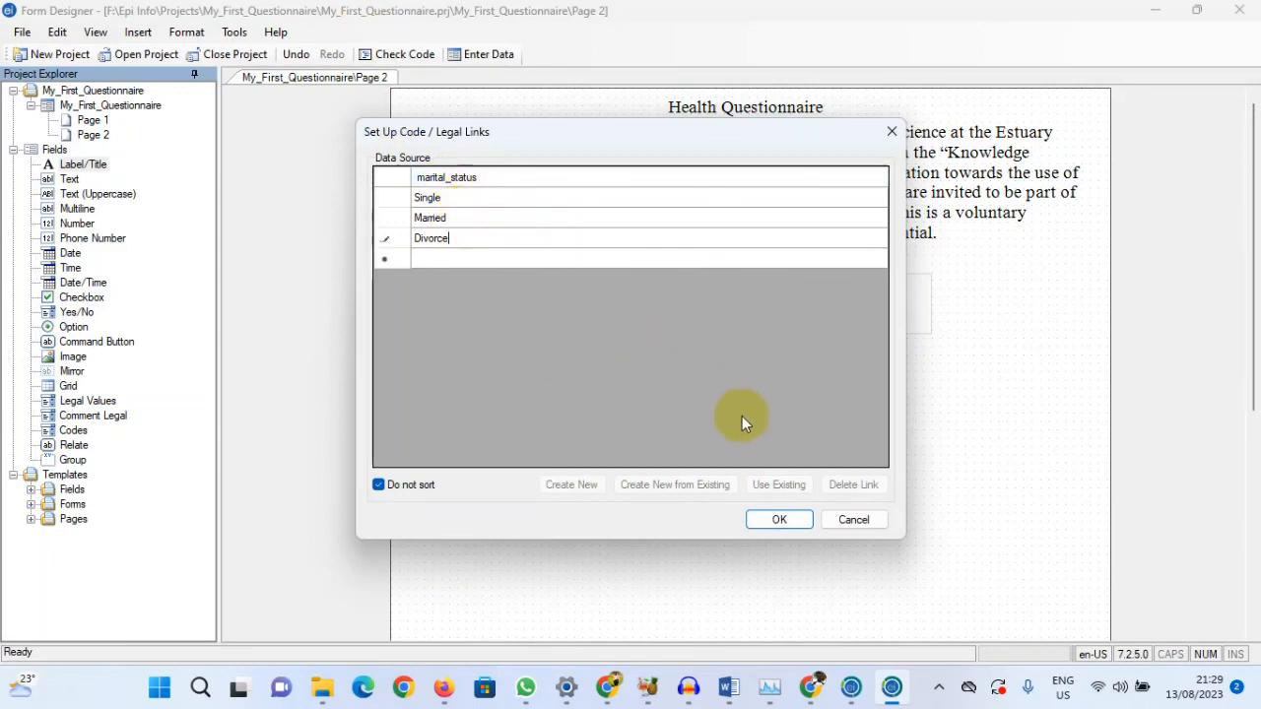
click(779, 520)
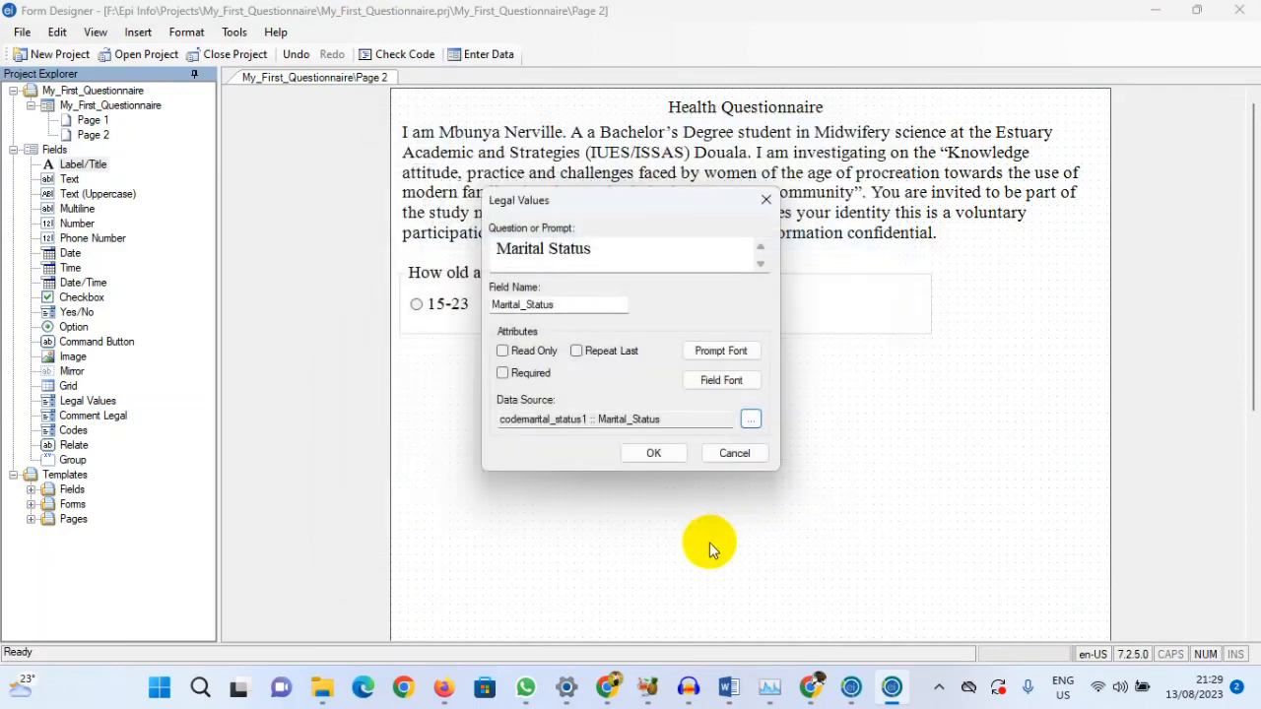
click(646, 456)
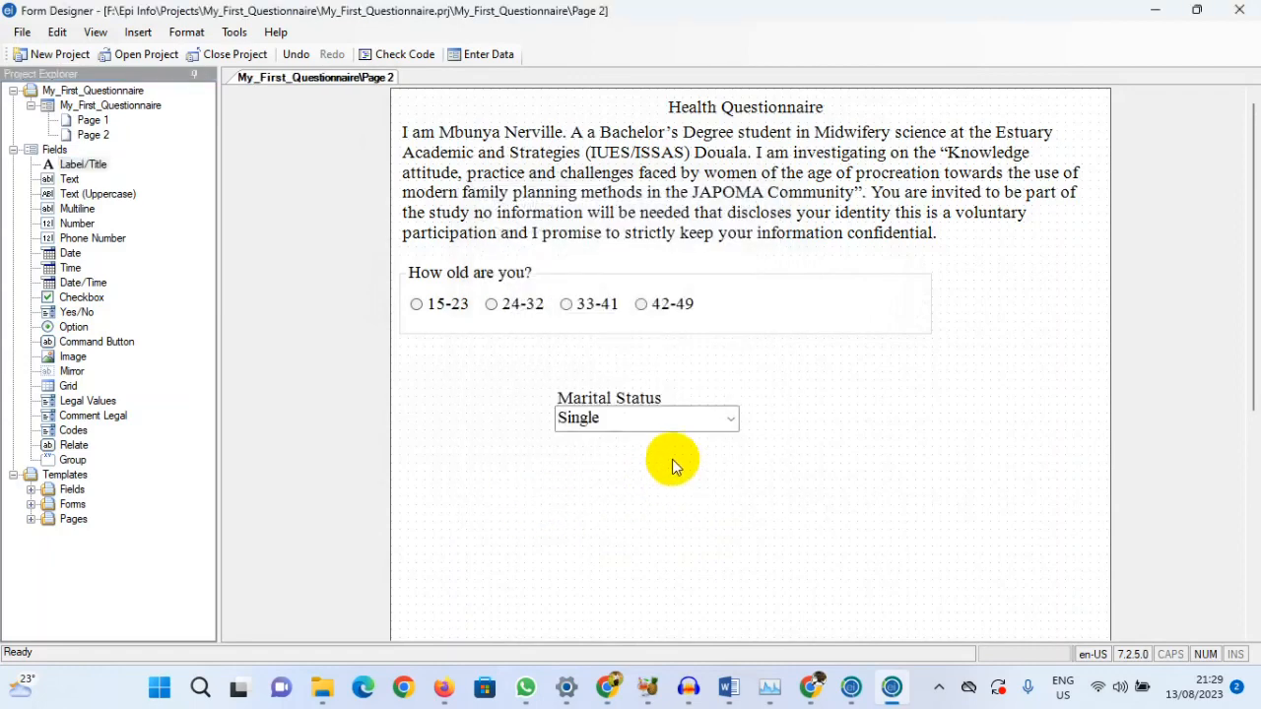
- Move the Marital Status prompt and its dropdown to the left margin, directly beneath the age option group
click(611, 412)
drag(606, 401, 498, 371)
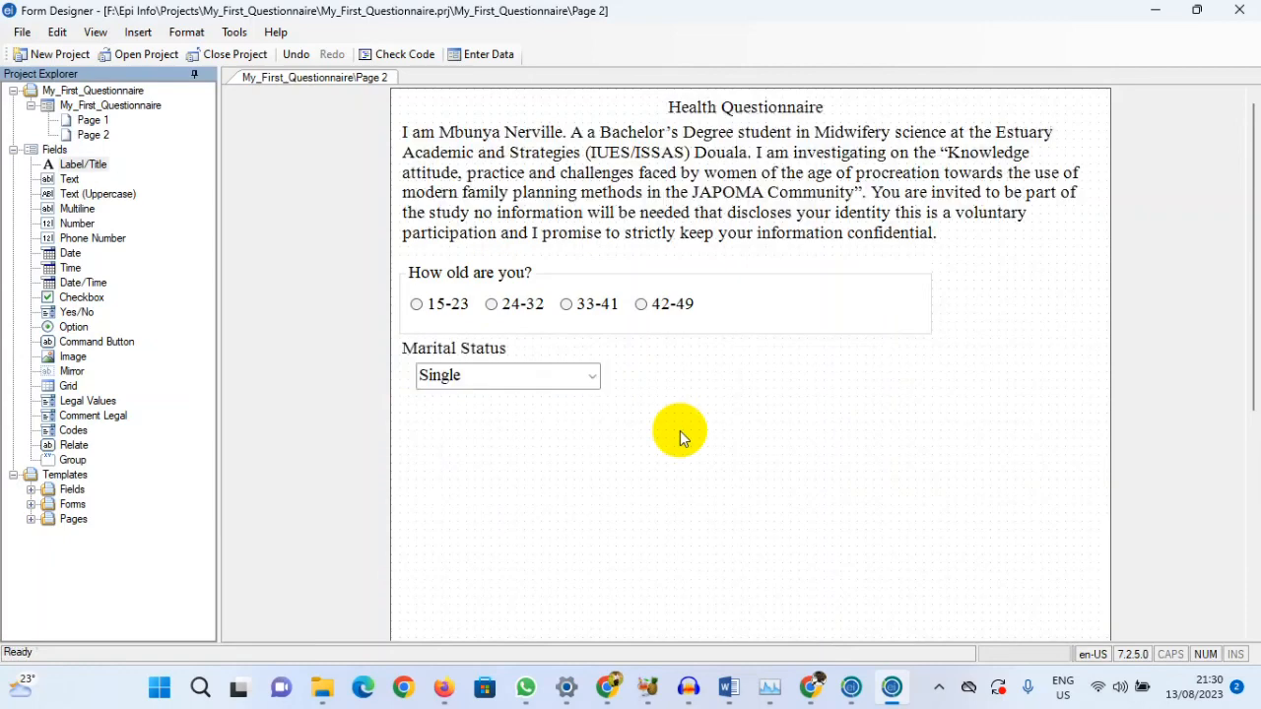
drag(554, 382, 557, 384)
click(576, 411)
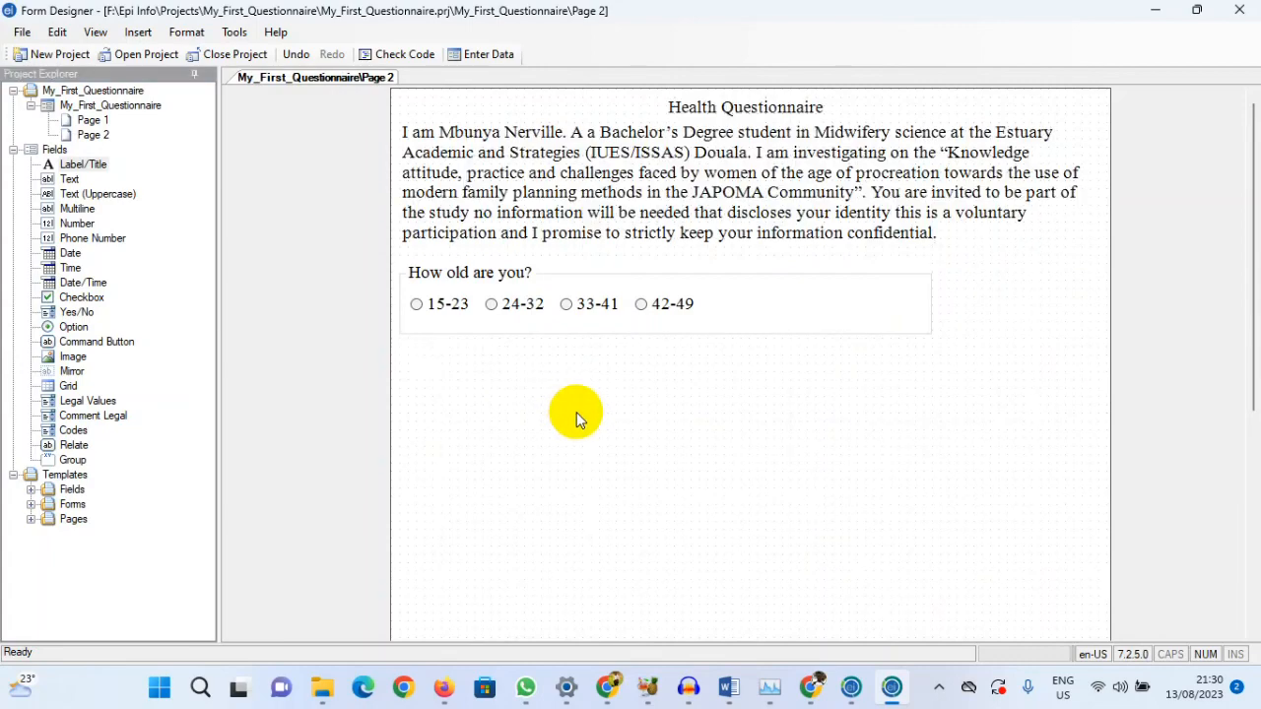
click(778, 182)
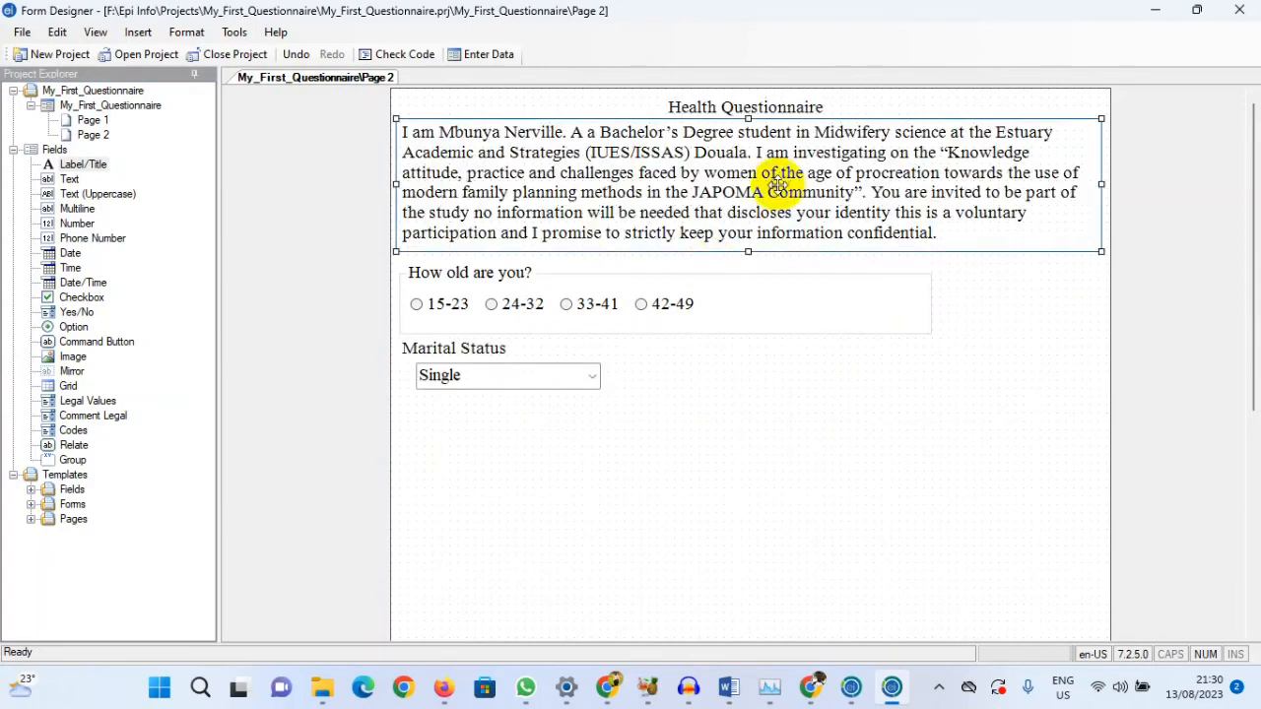
click(828, 384)
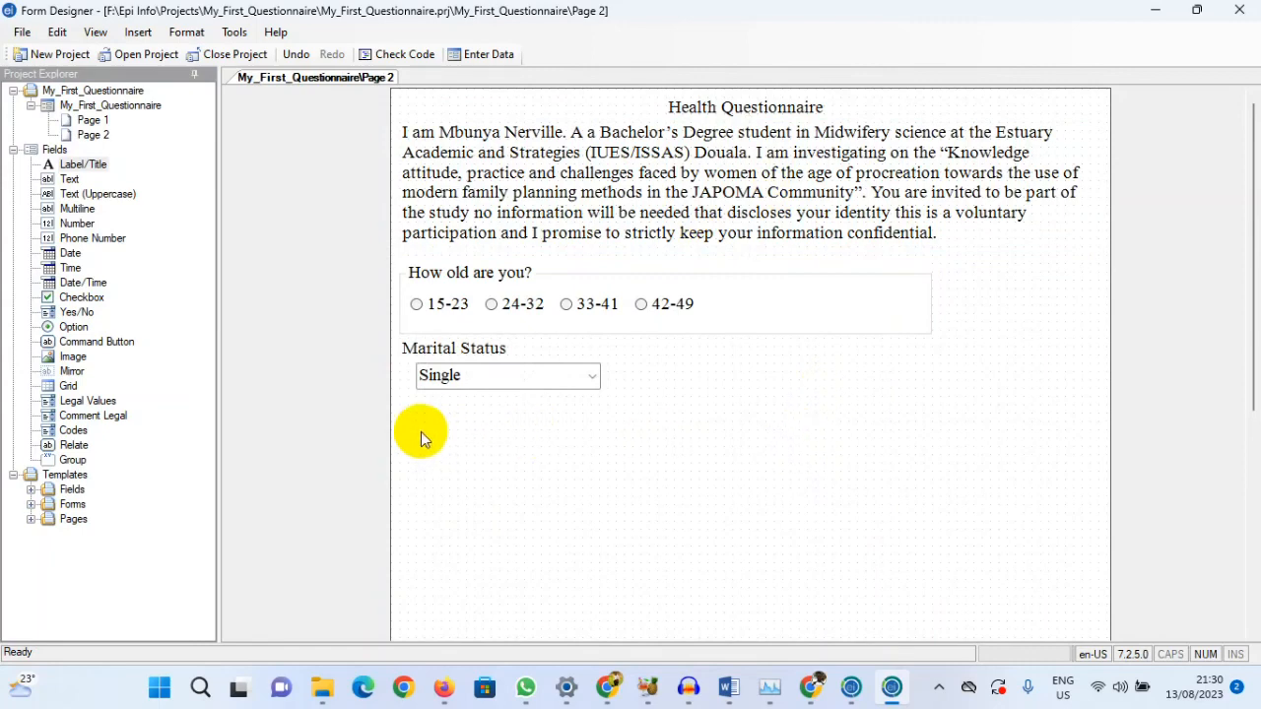
click(463, 394)
click(824, 226)
- Change the font style of the Health Questionnaire title to Bold
click(746, 107)
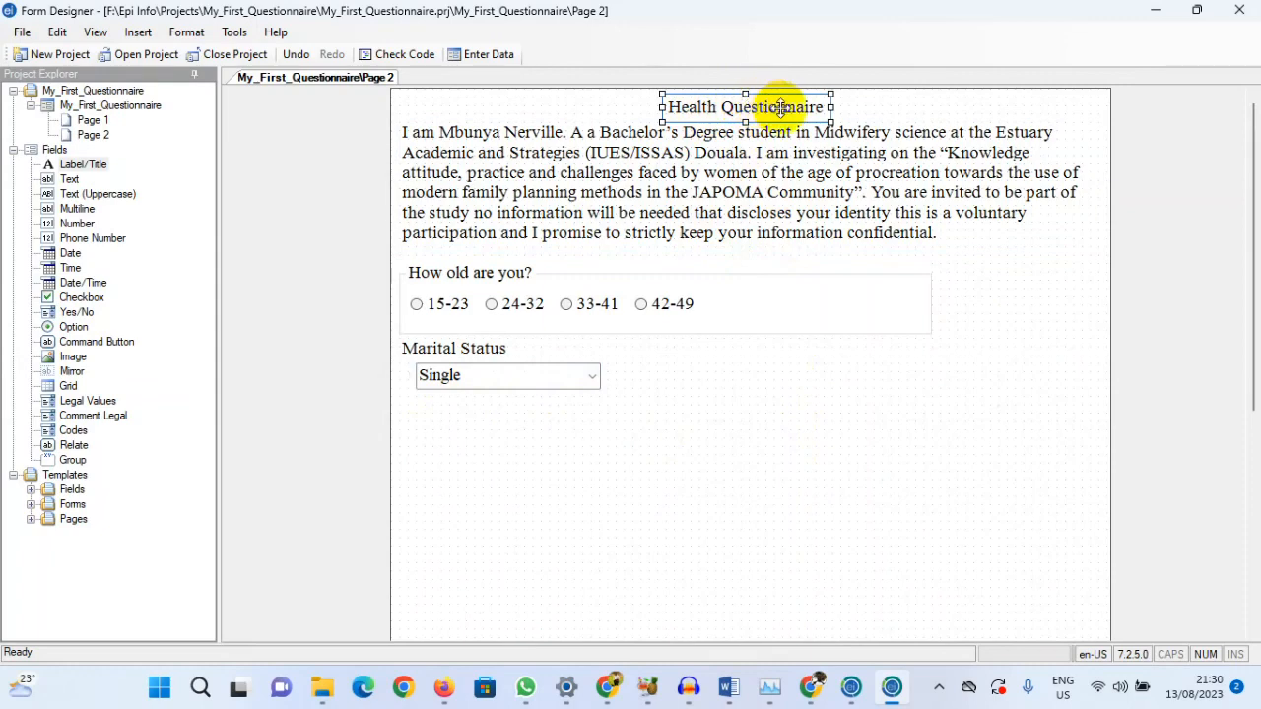
right_click(773, 109)
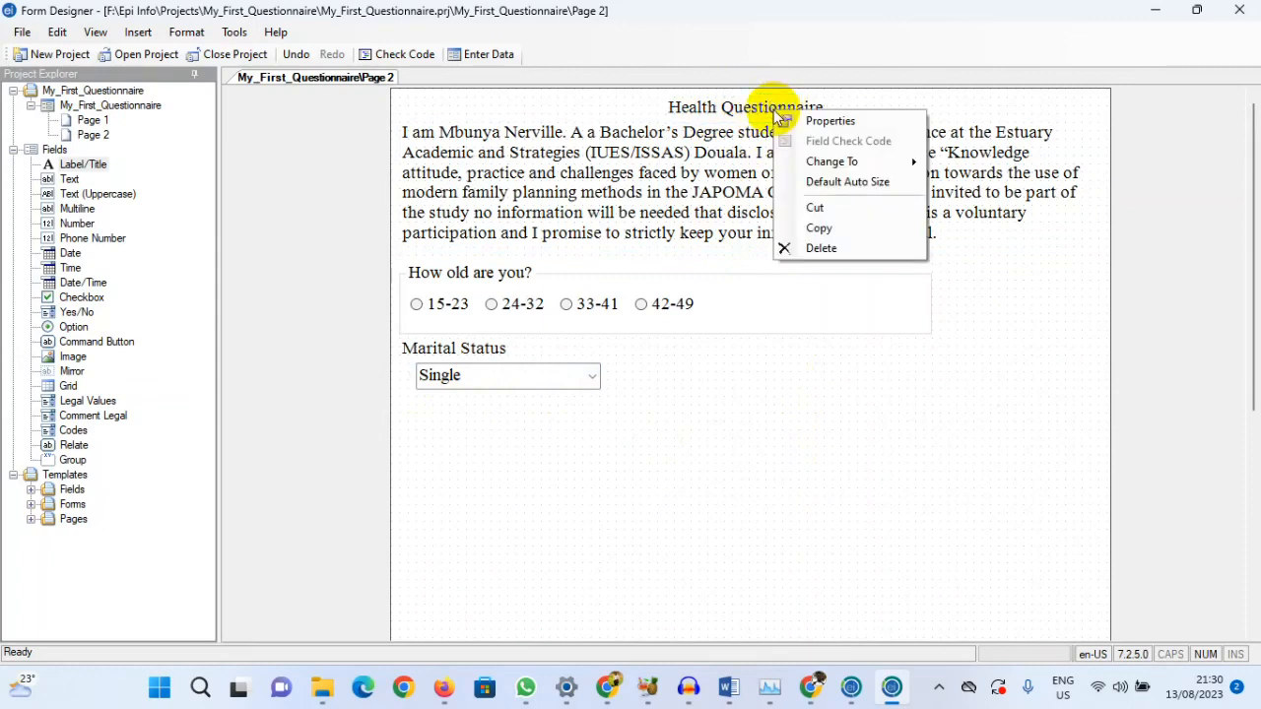
click(828, 117)
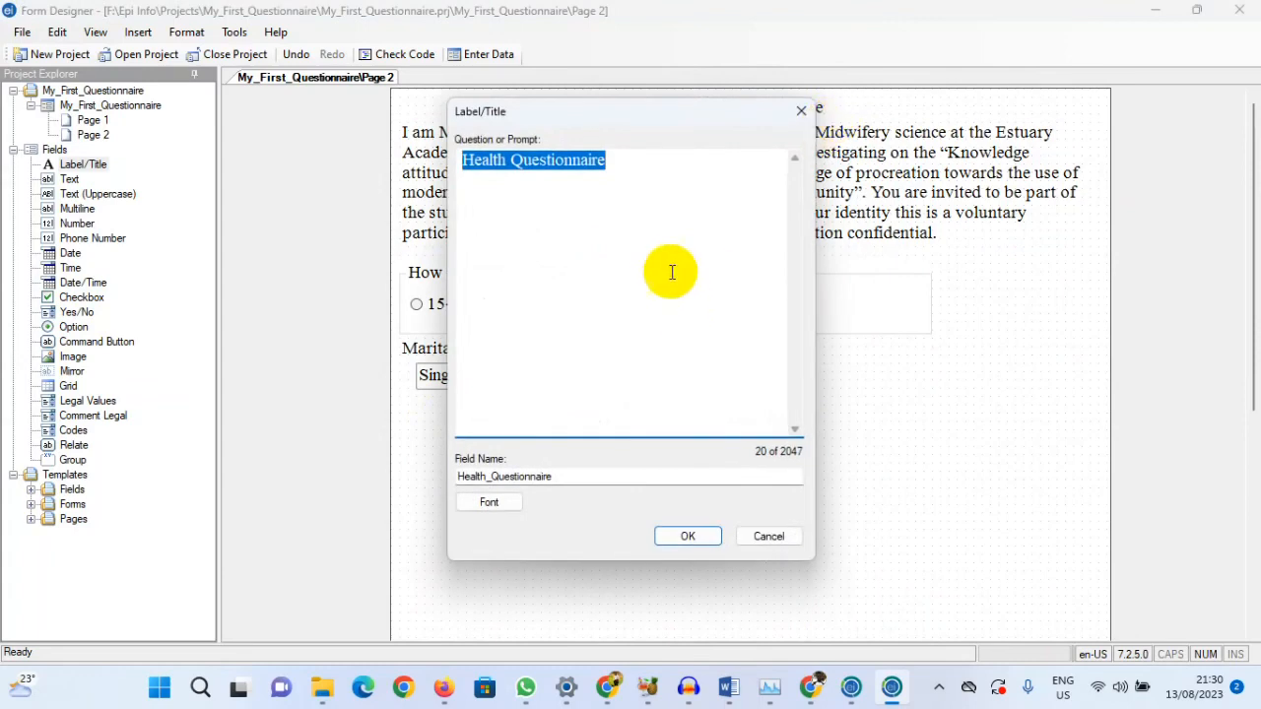
click(514, 519)
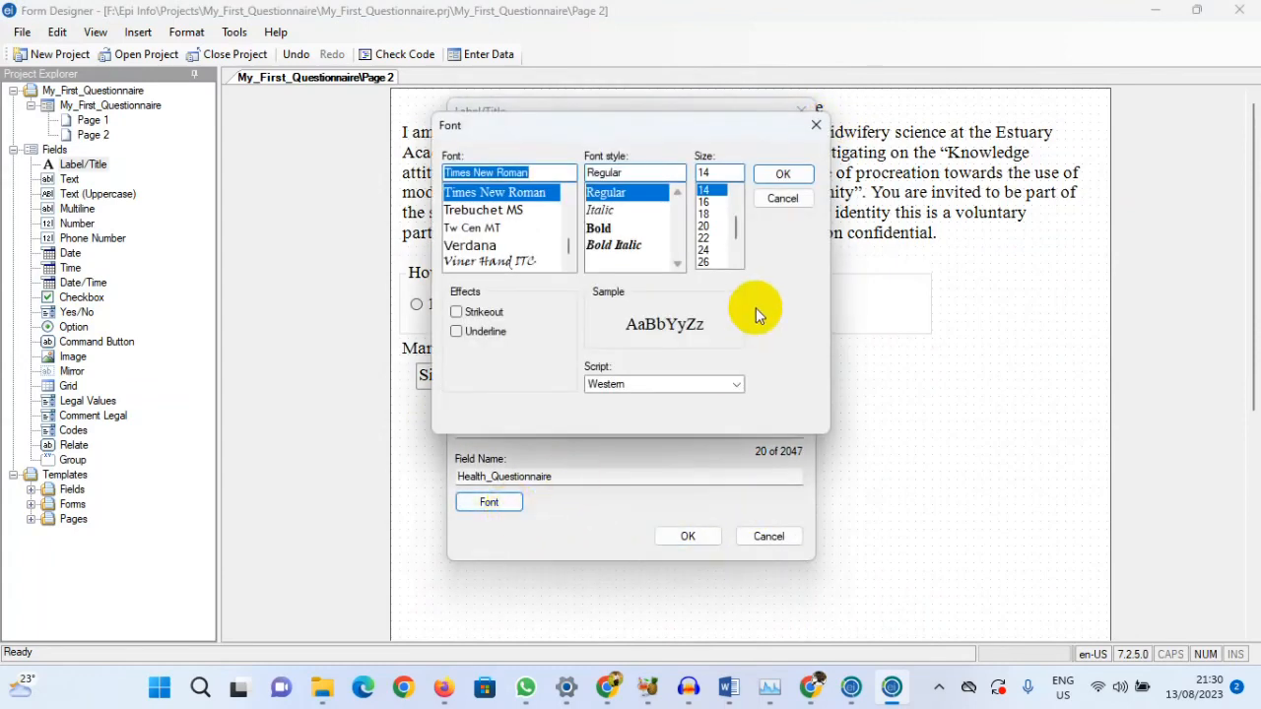
click(598, 227)
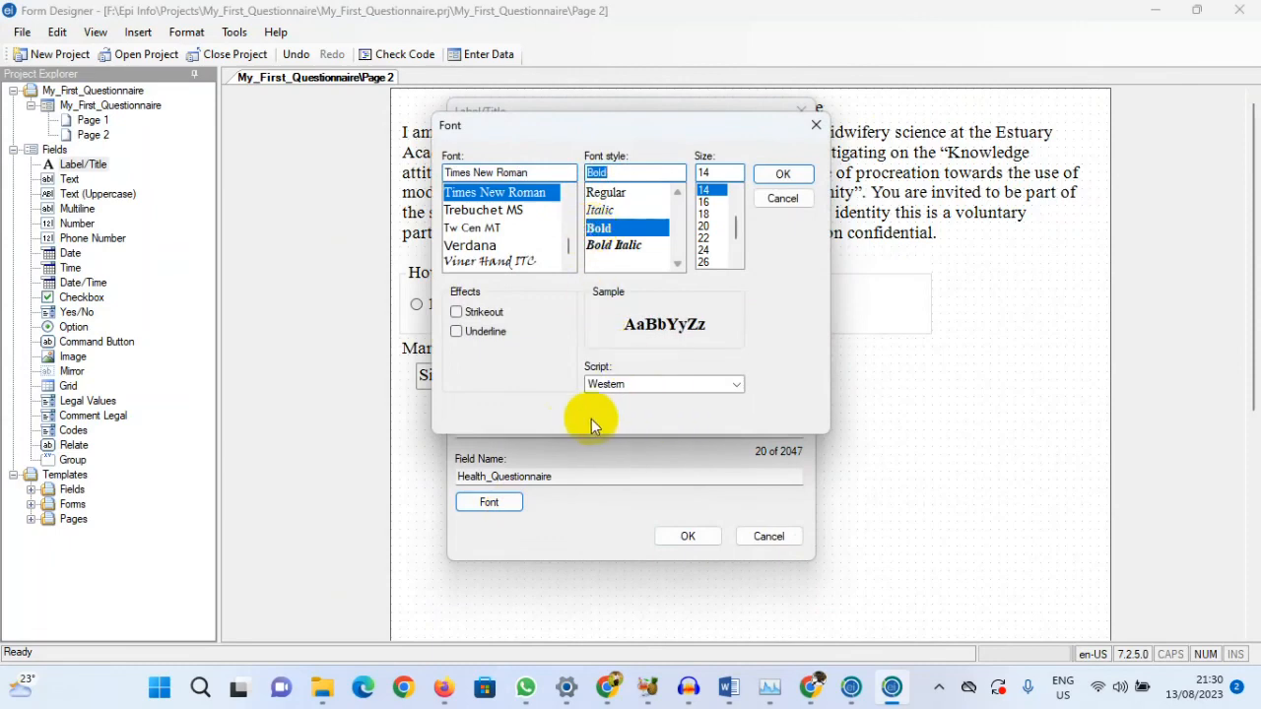
click(783, 175)
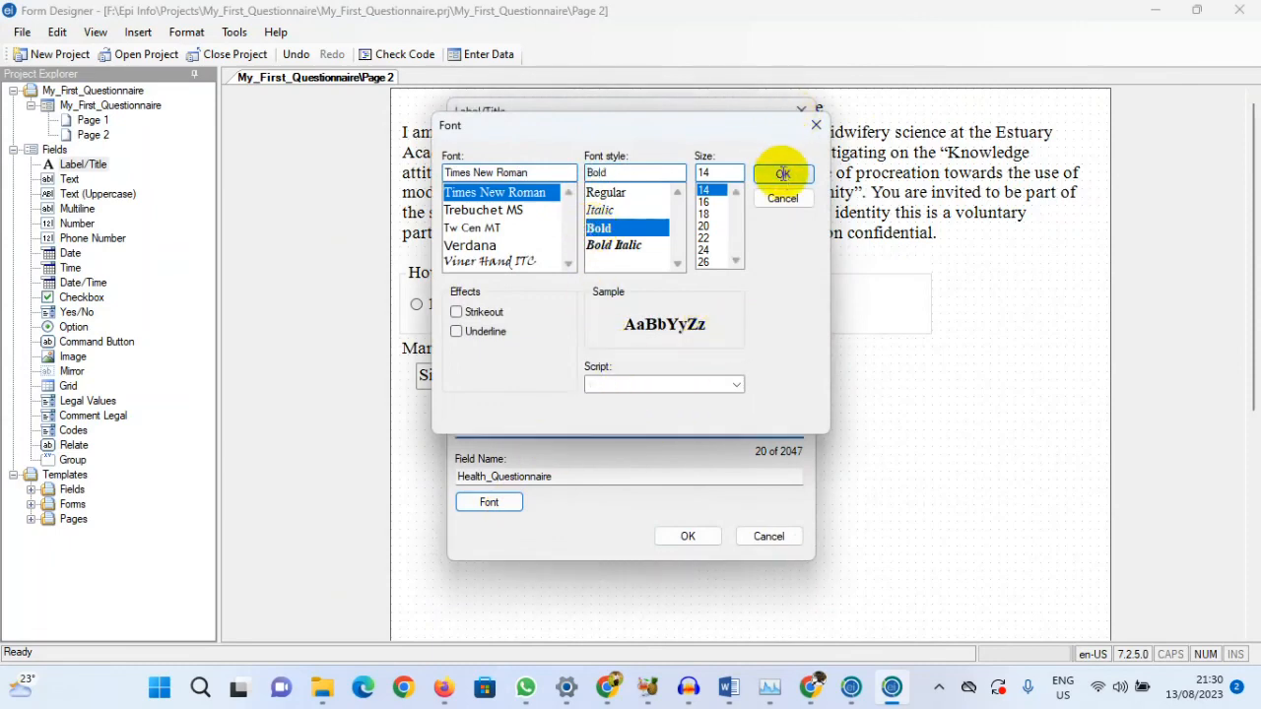
click(704, 540)
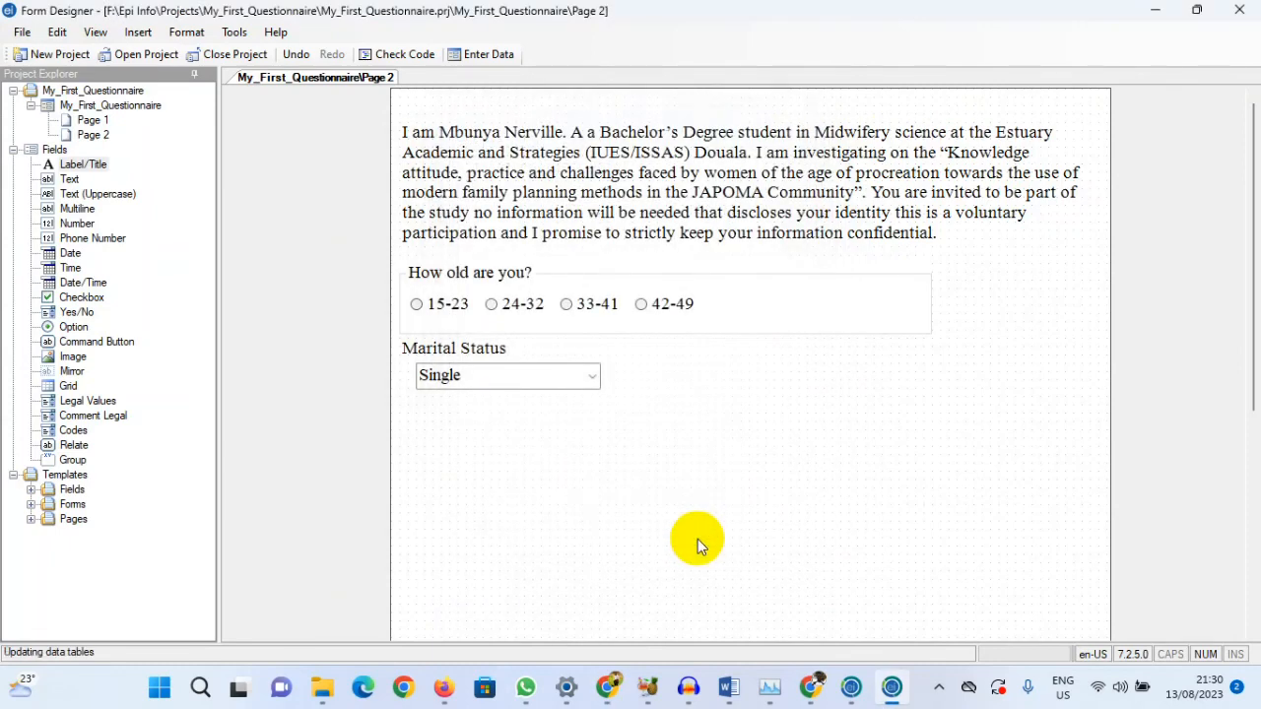
click(737, 230)
click(717, 107)
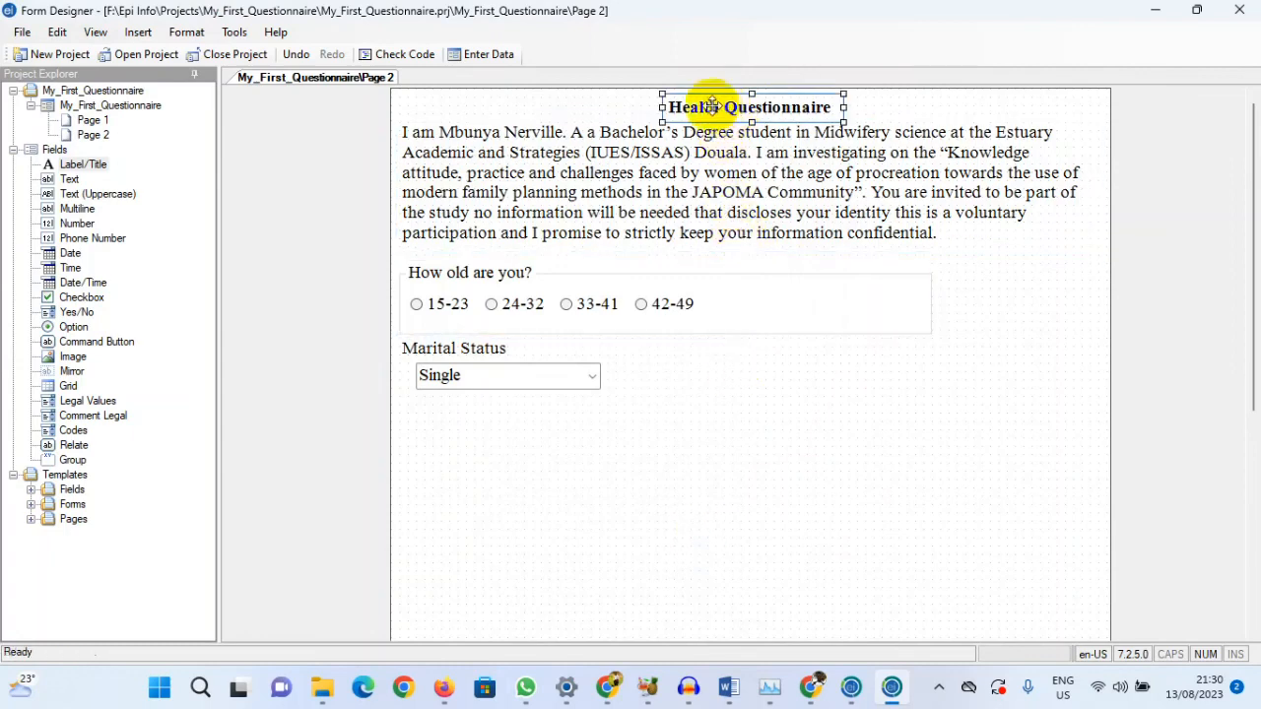
click(670, 212)
click(609, 258)
click(486, 375)
click(477, 465)
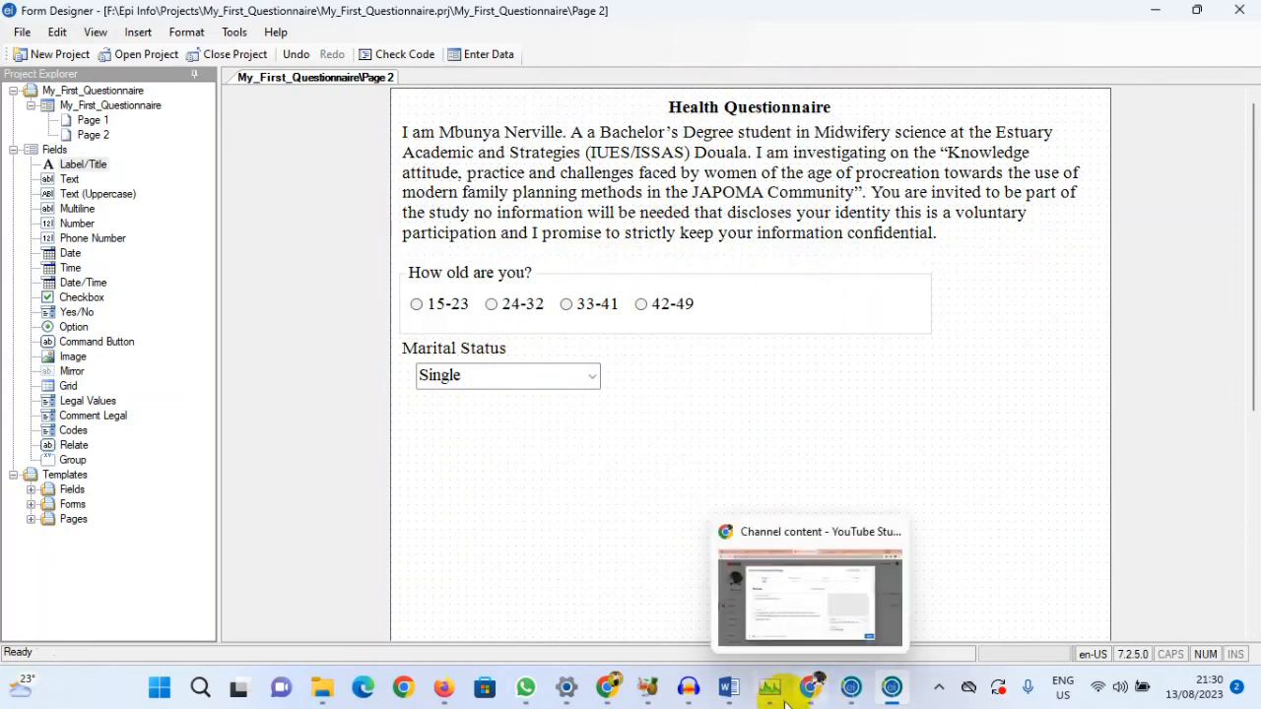
- Look up the questions that follow Marital Status in the Google Forms questionnaire and return to Form Designer
click(607, 690)
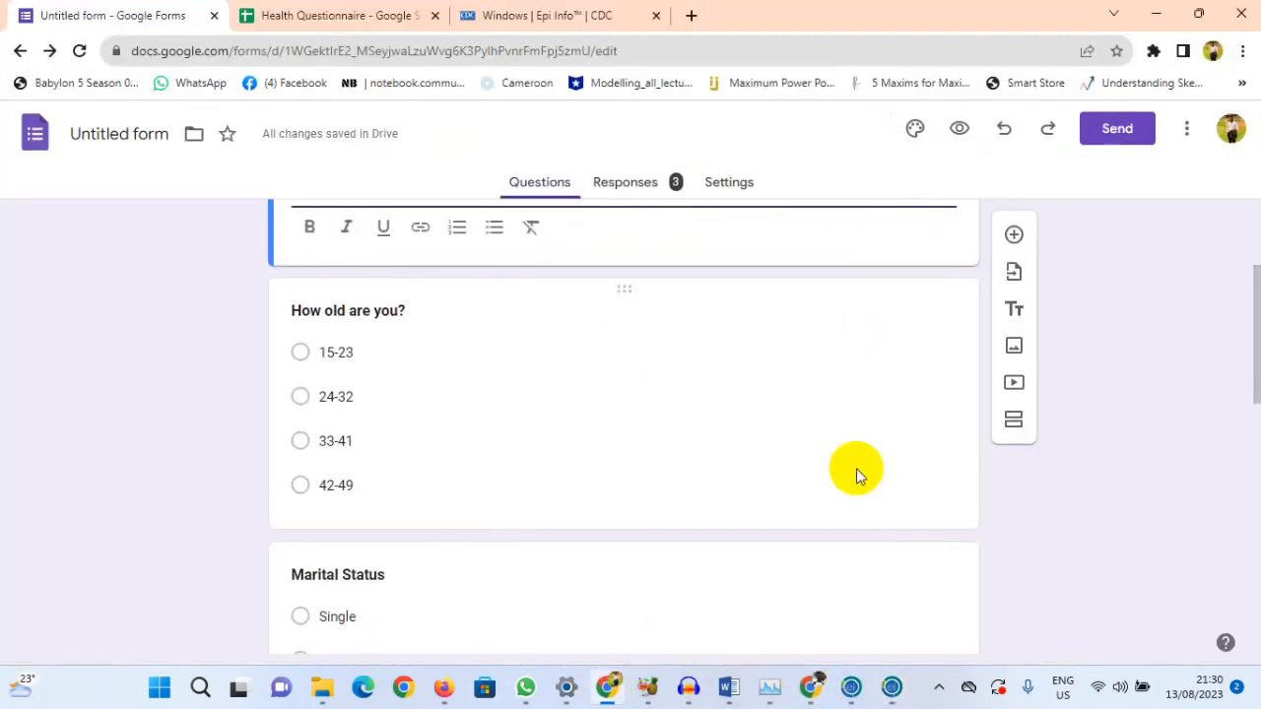
drag(1257, 283, 1258, 451)
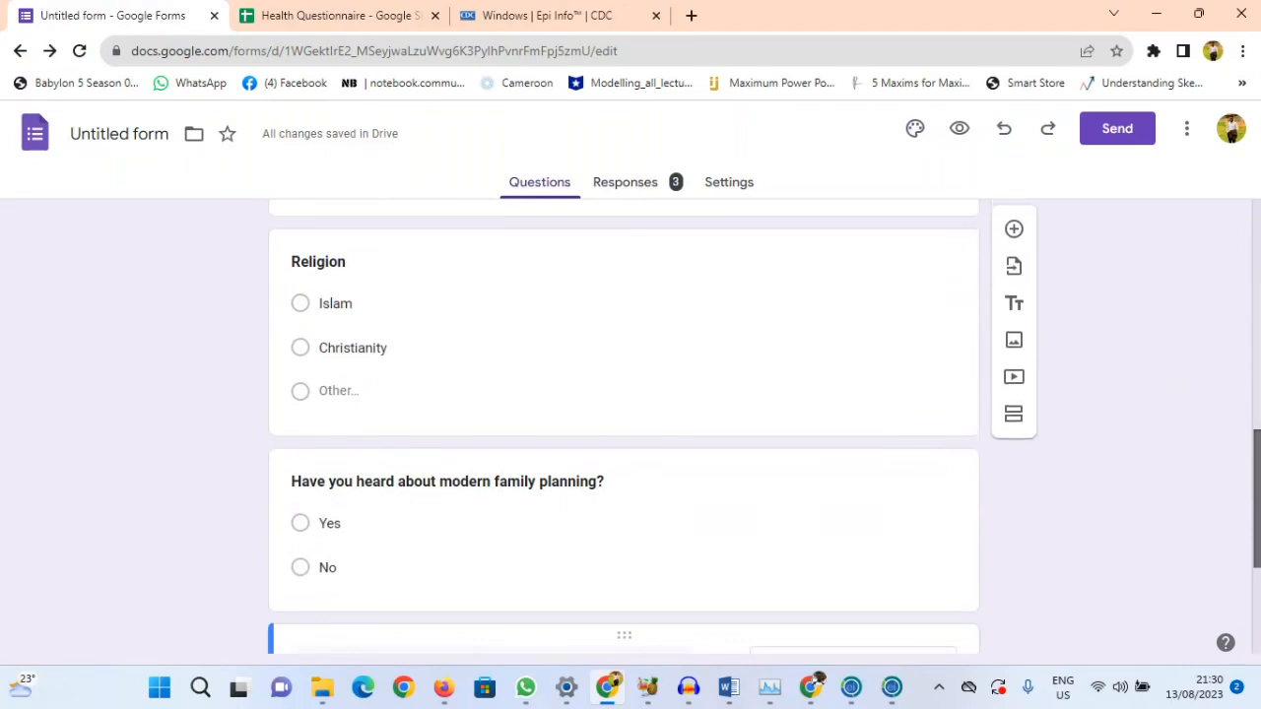
click(892, 690)
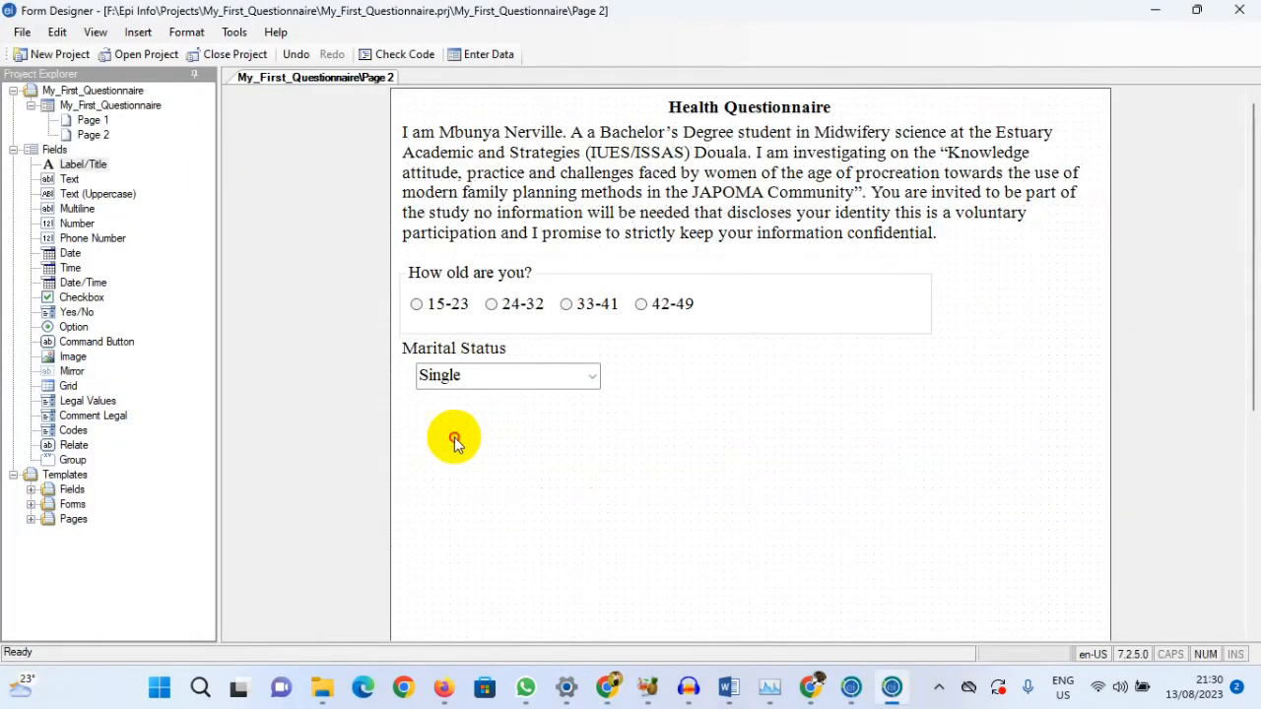
- Create an Option field below Marital Status with the prompt Religion and three choices: Islam, Christianity and Other
click(56, 329)
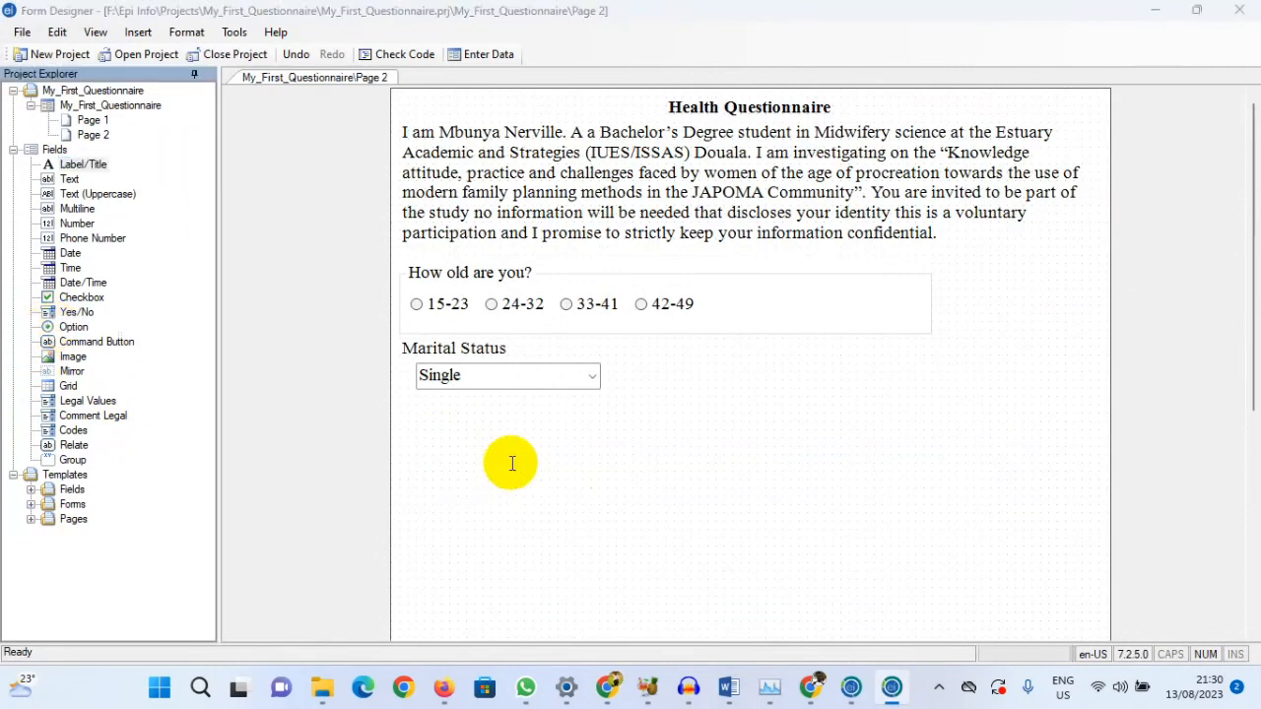
click(509, 466)
text(Religion)
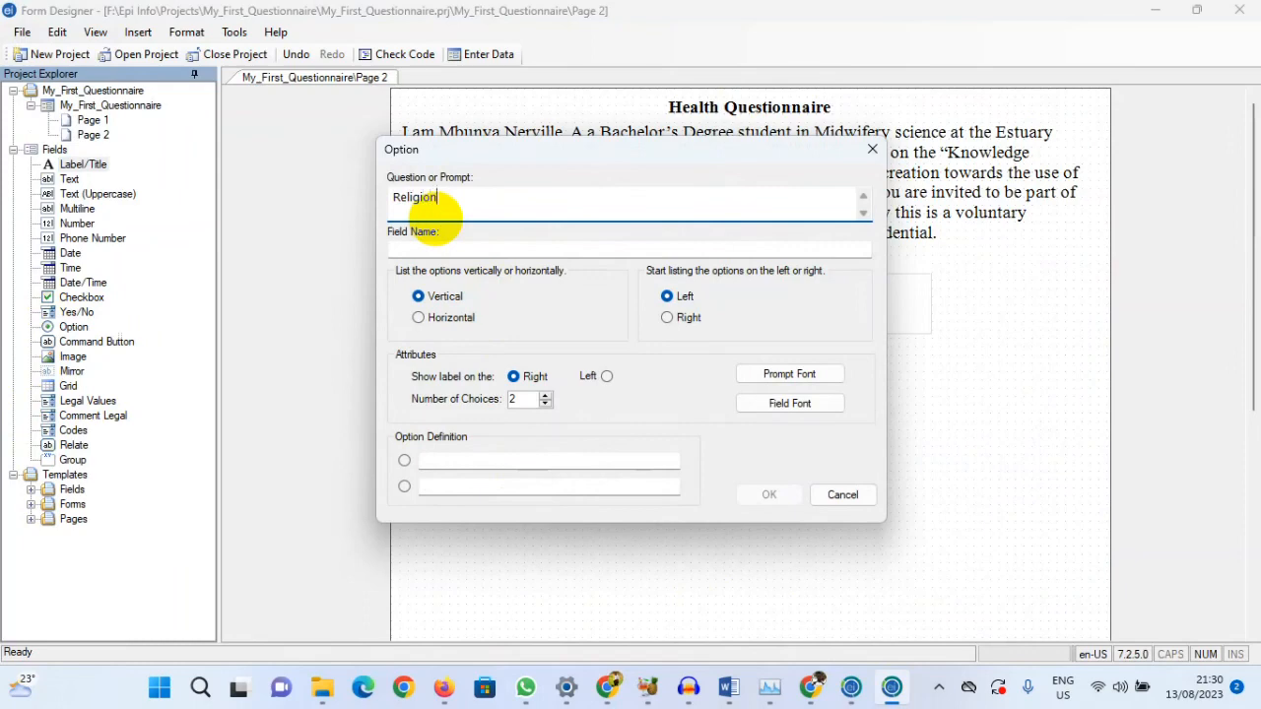
click(545, 398)
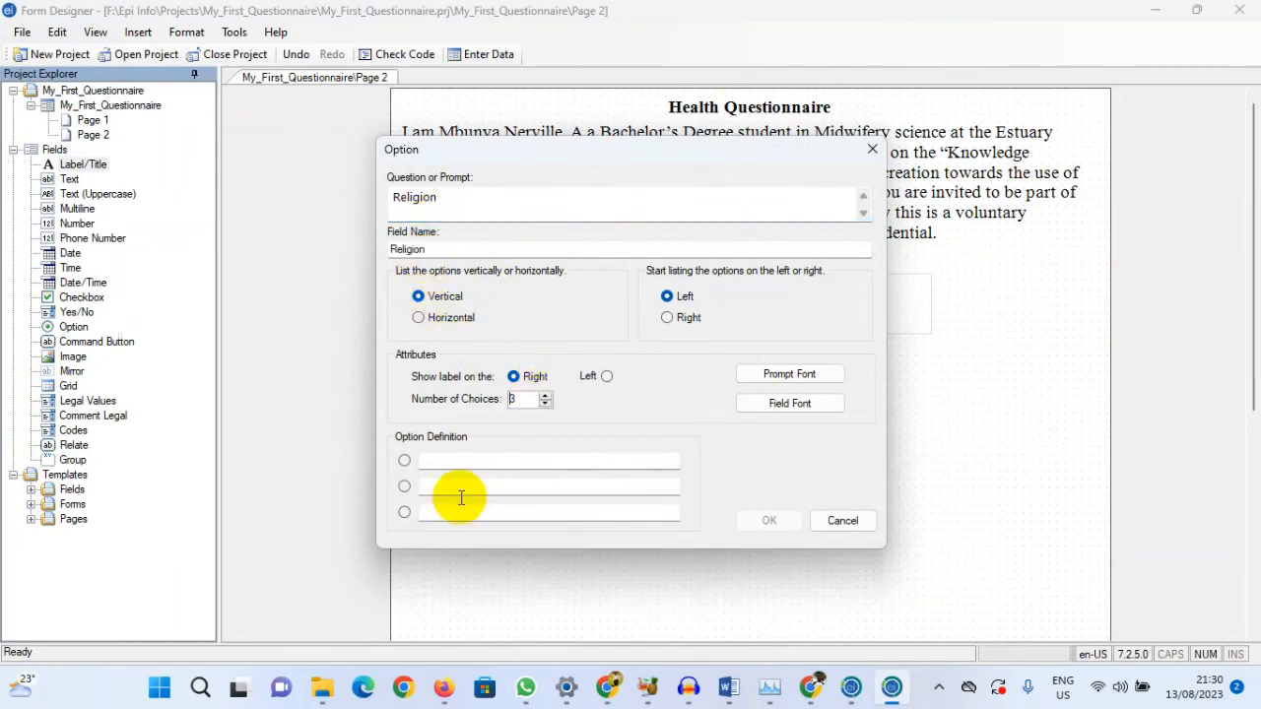
click(462, 461)
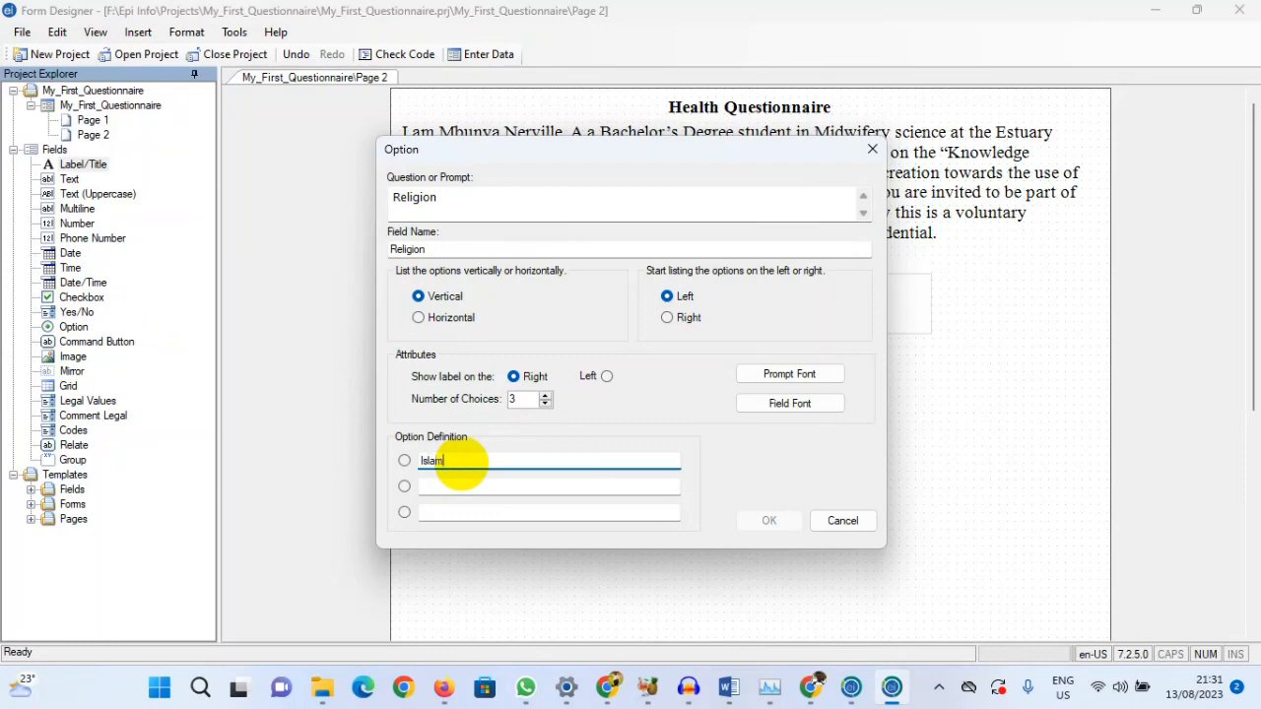
click(453, 486)
text(Christianity)
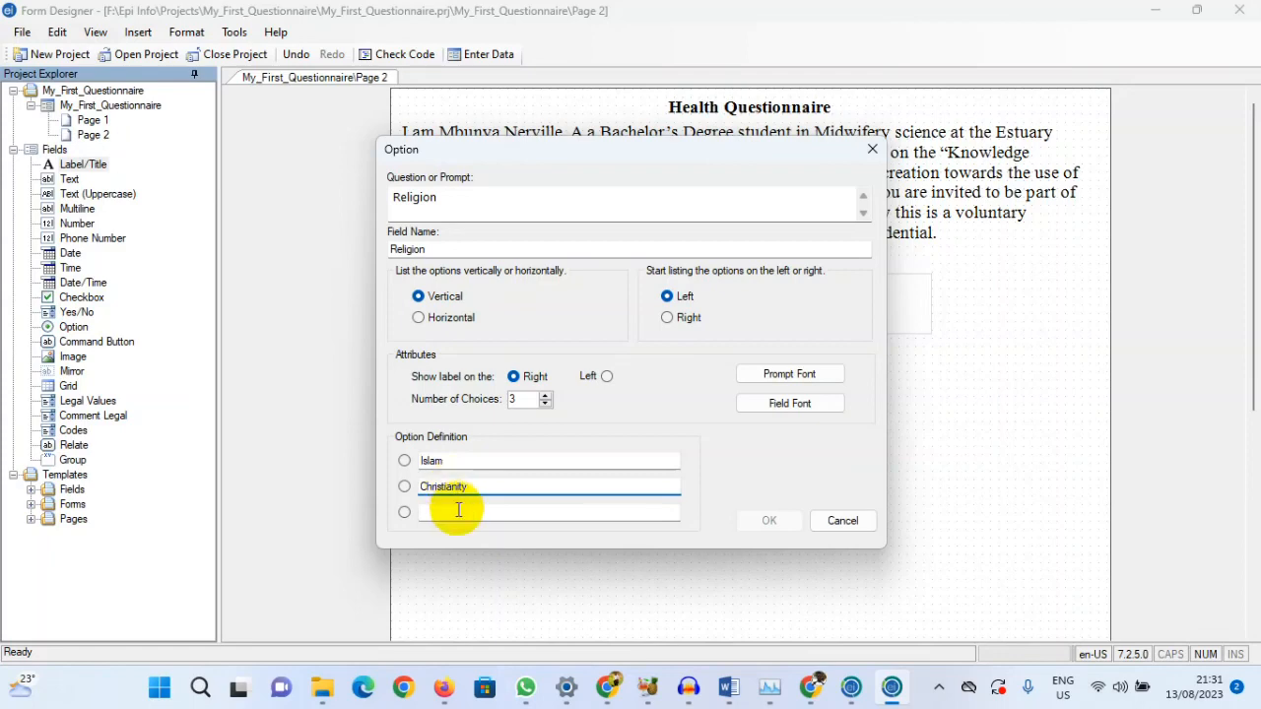
click(456, 511)
text(Other)
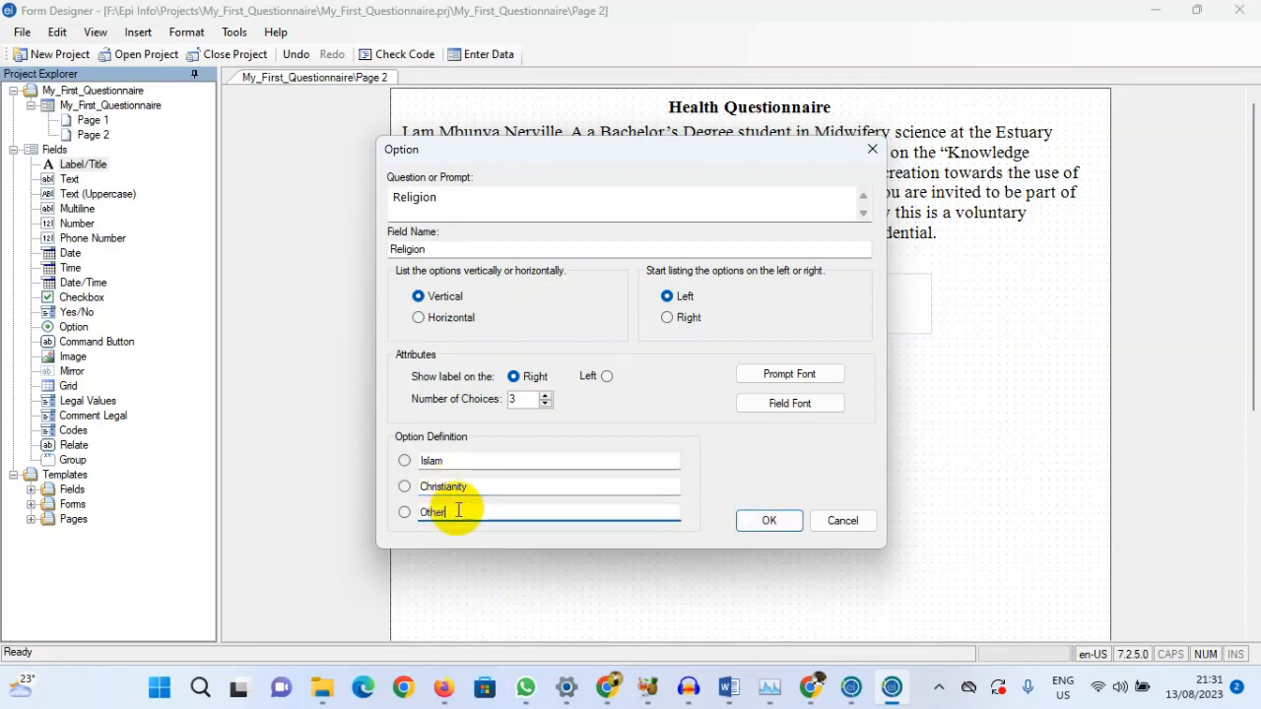
- Set the prompt font of the Religion option field to Times New Roman, size 14
click(787, 375)
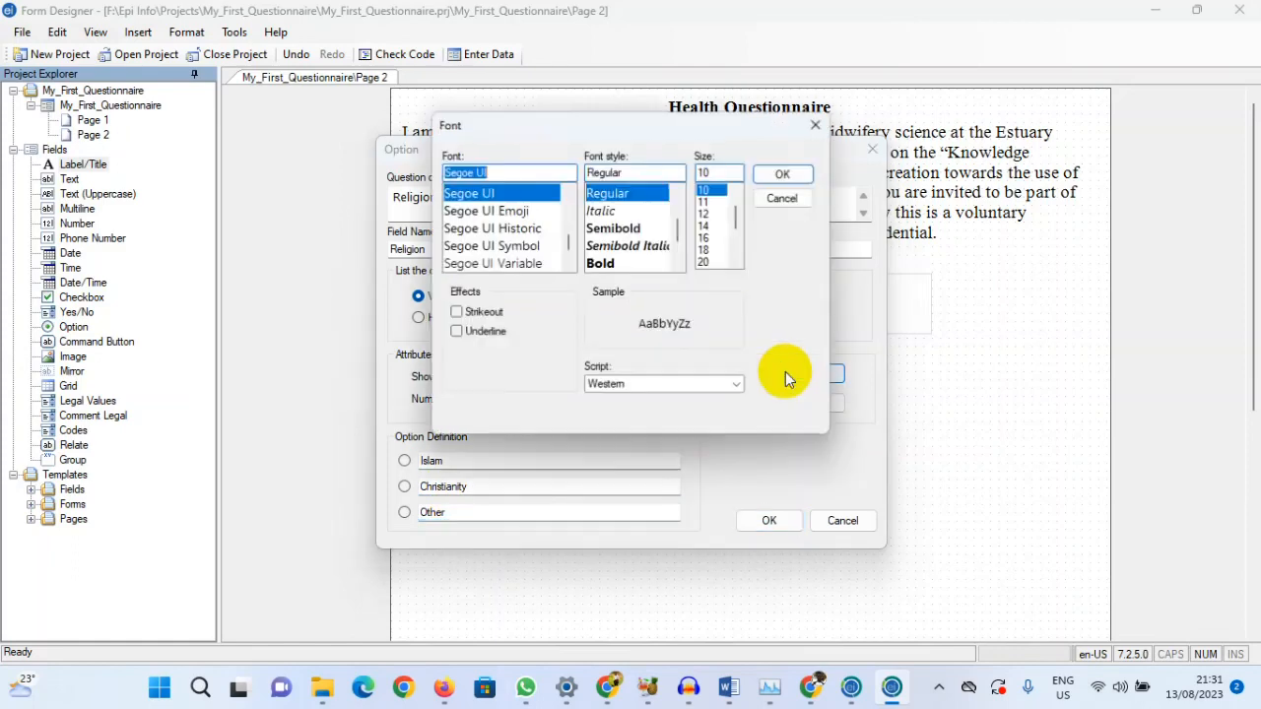
scroll(505, 216, down, 7)
scroll(512, 212, down, 3)
scroll(508, 212, up, 3)
click(502, 227)
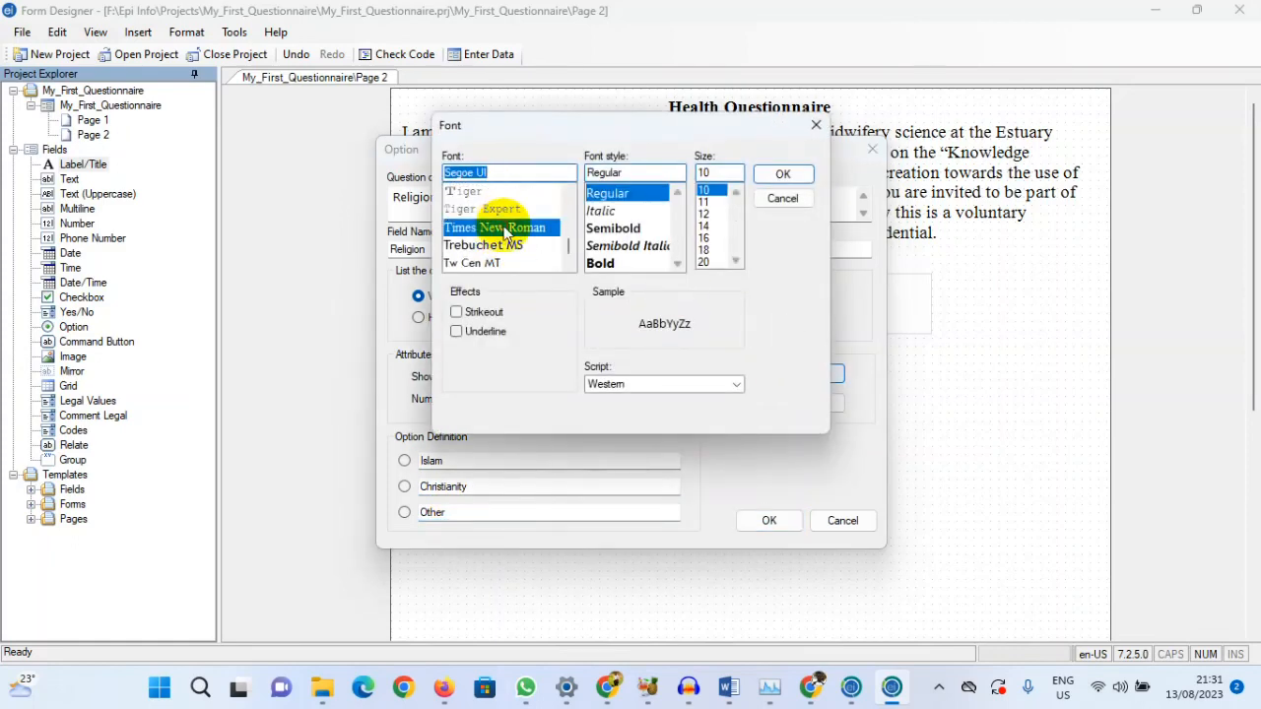
click(706, 226)
click(783, 175)
- Set the Religion field font to Times New Roman, size 14, and add the finished option field to the page
click(808, 403)
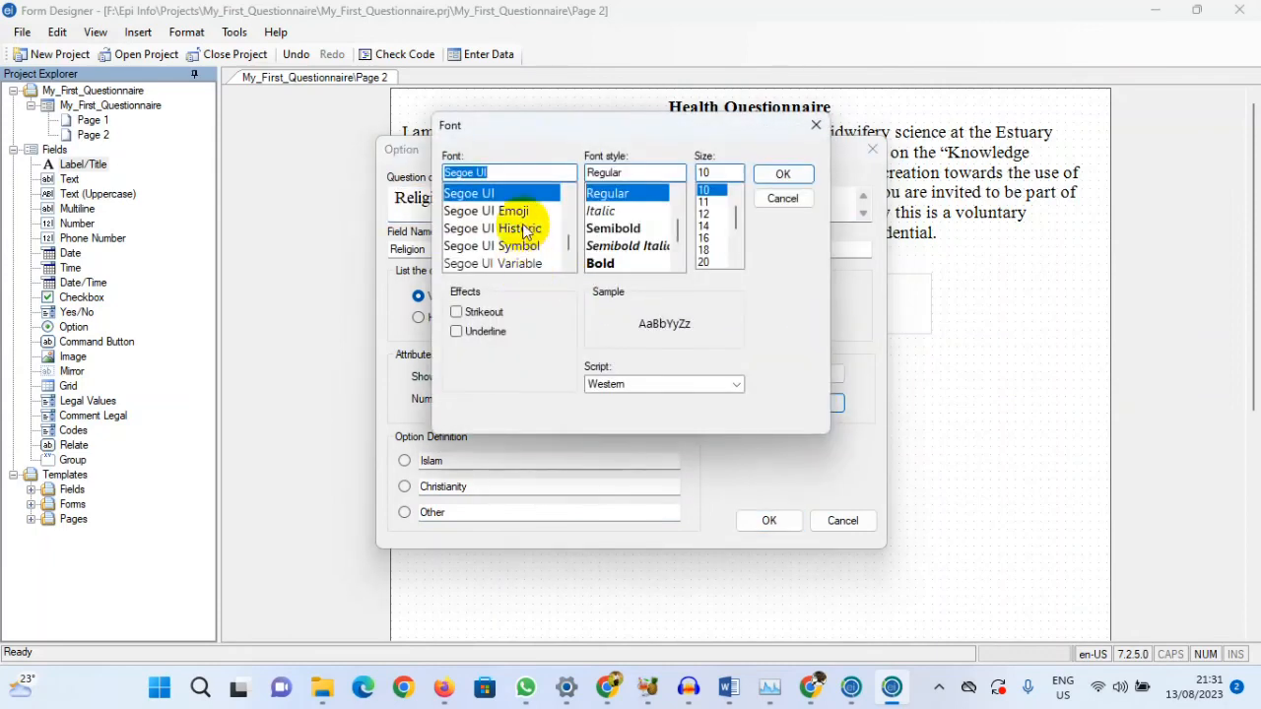
scroll(526, 229, down, 3)
click(526, 228)
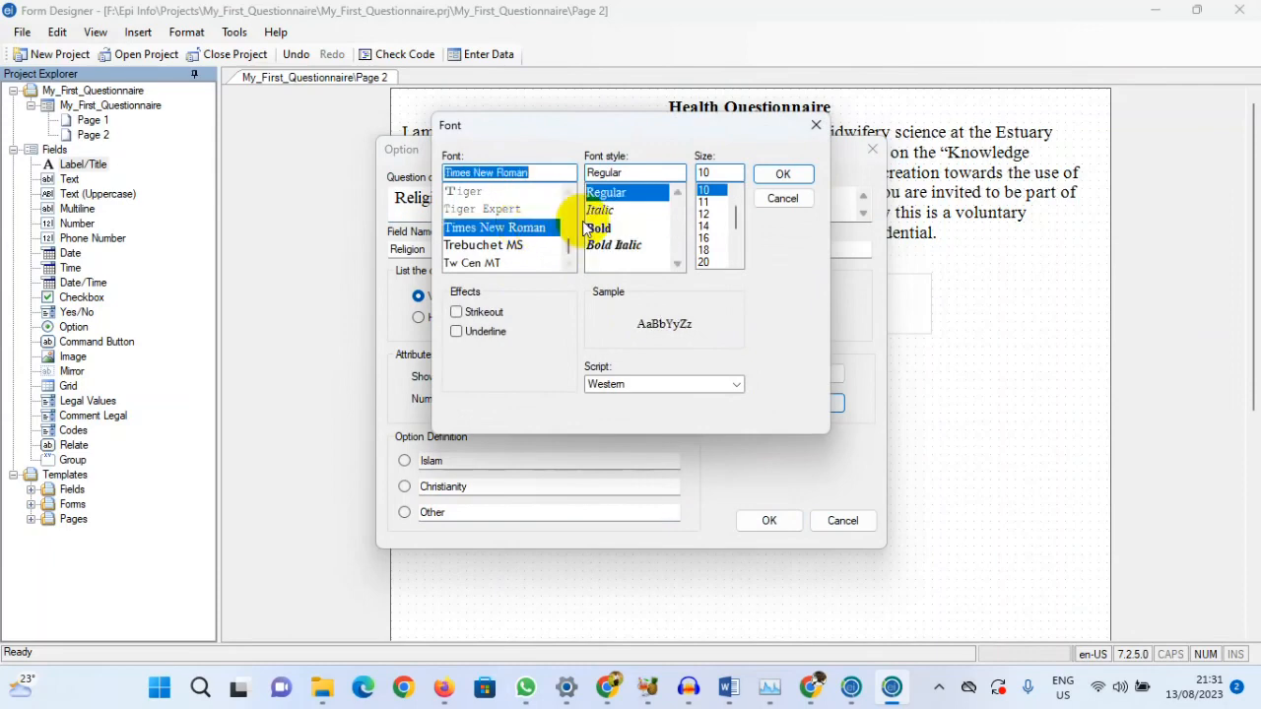
click(707, 226)
click(783, 175)
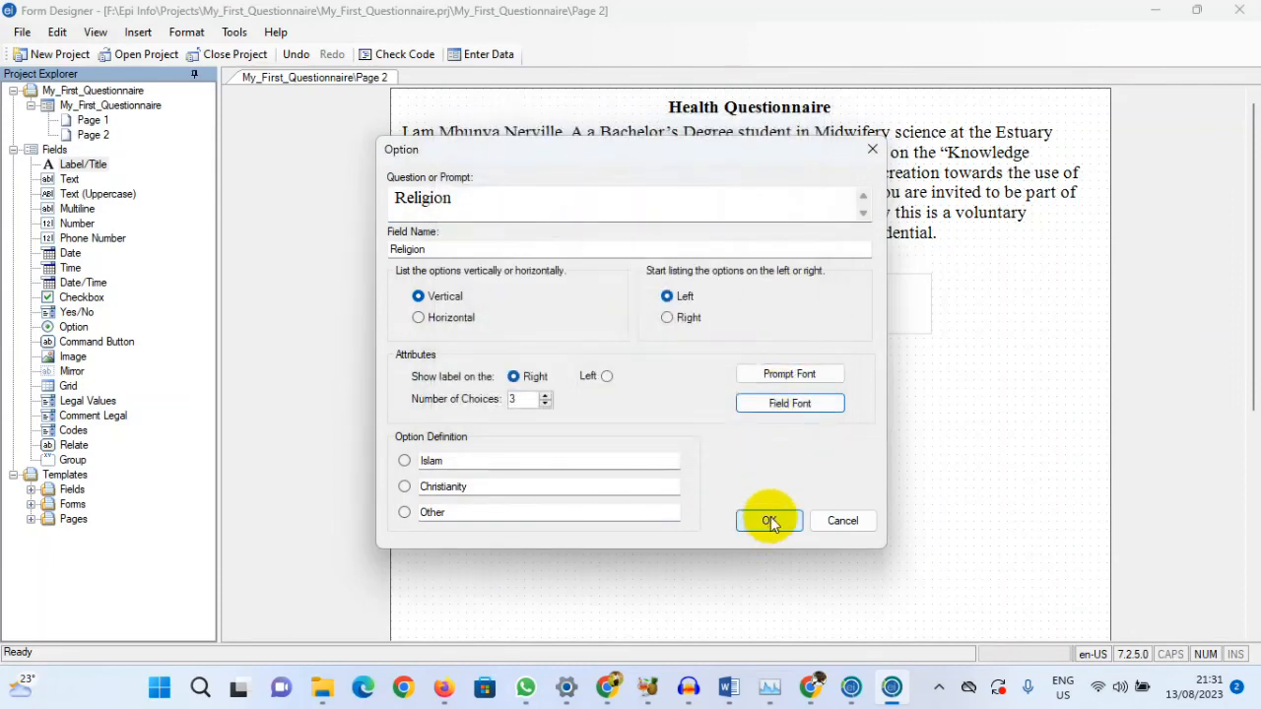
click(770, 519)
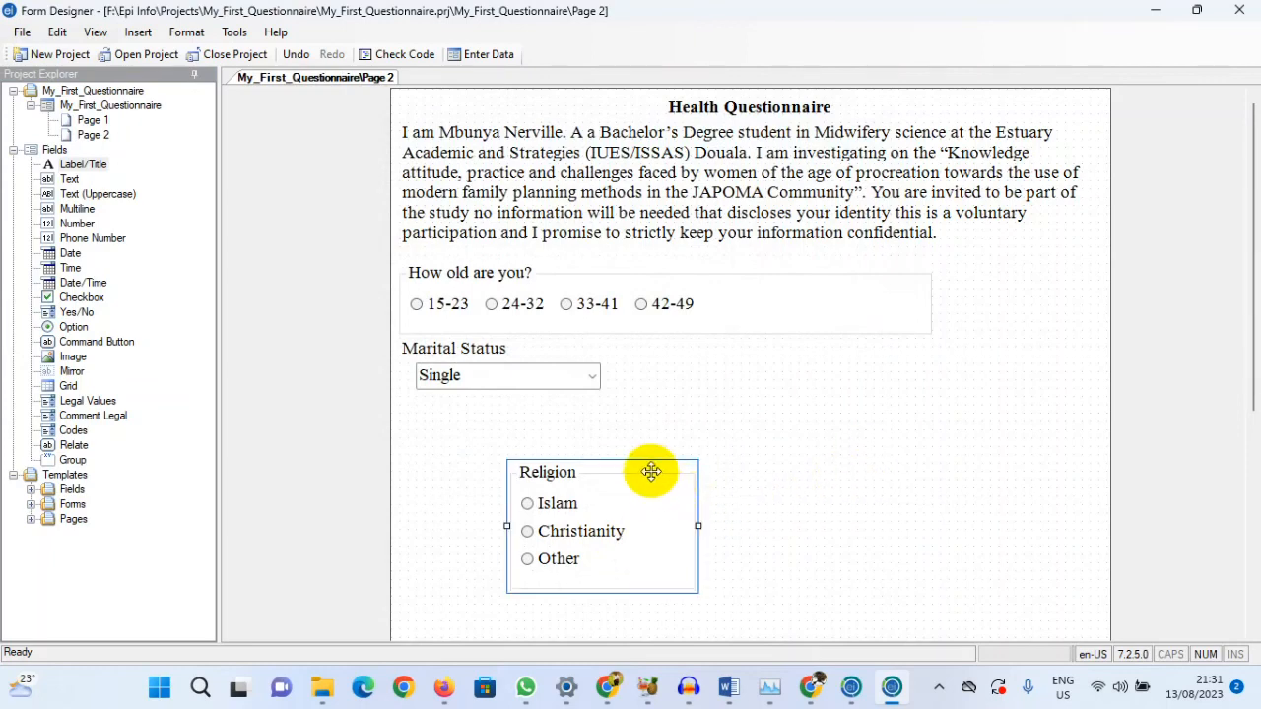
- Widen the Religion group so its options sit in one row, and align it with the Marital Status field directly above it
click(698, 527)
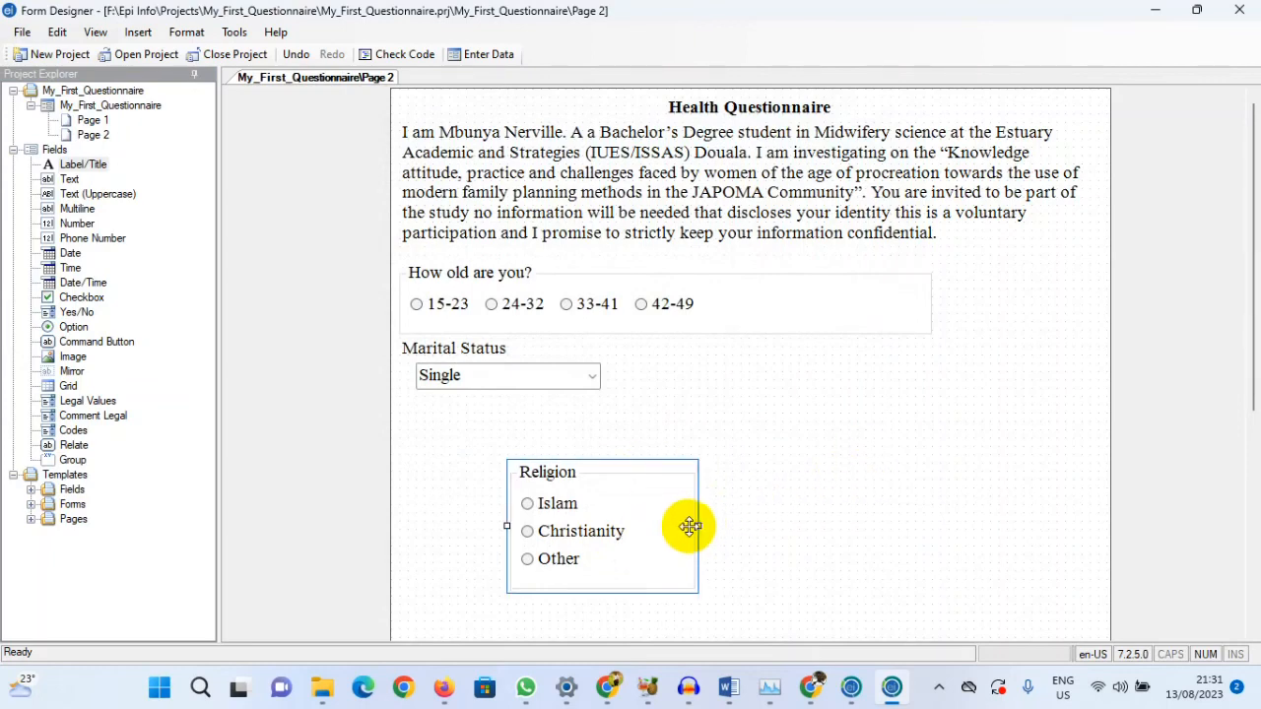
scroll(699, 530, down, 1)
drag(700, 530, 946, 436)
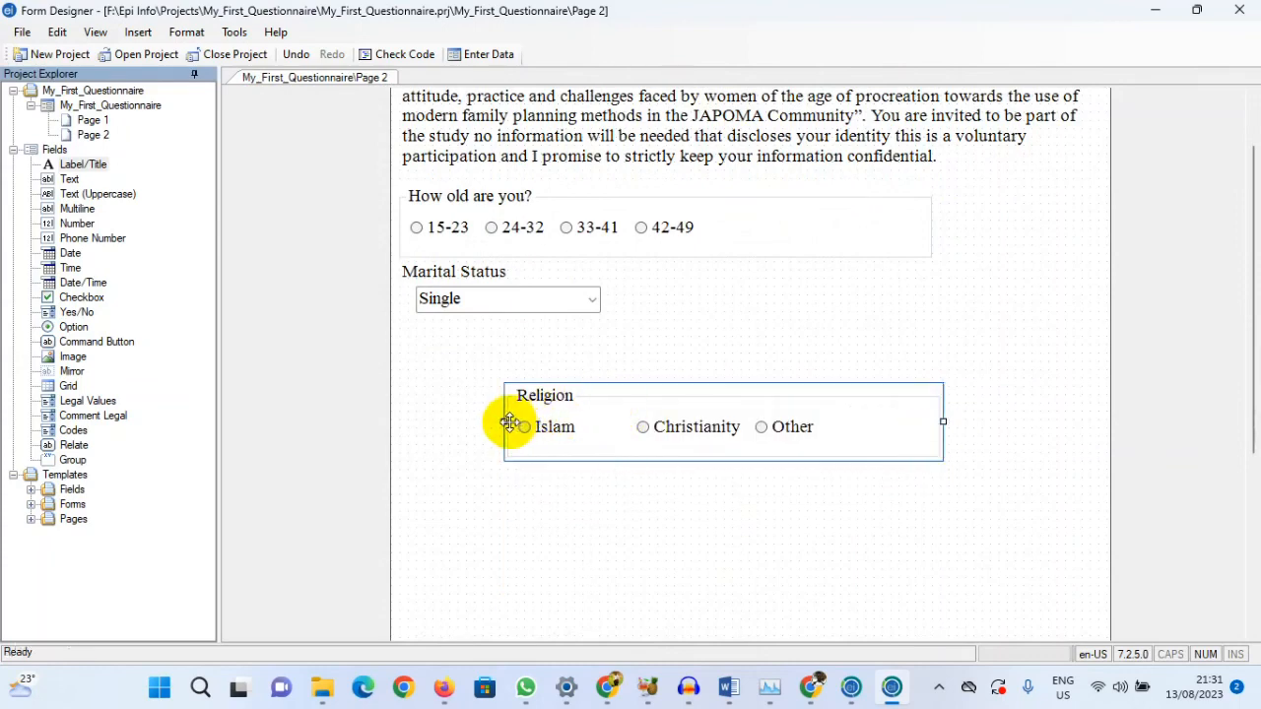
drag(503, 422, 412, 422)
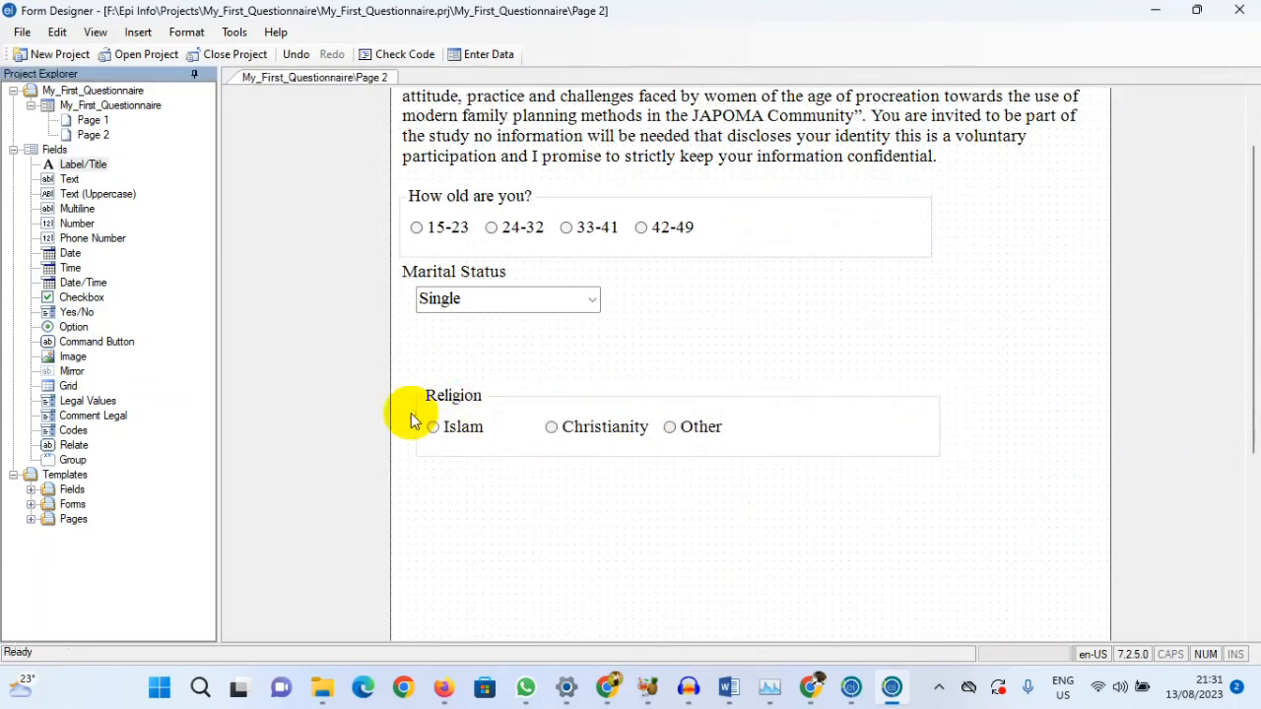
drag(480, 385, 465, 324)
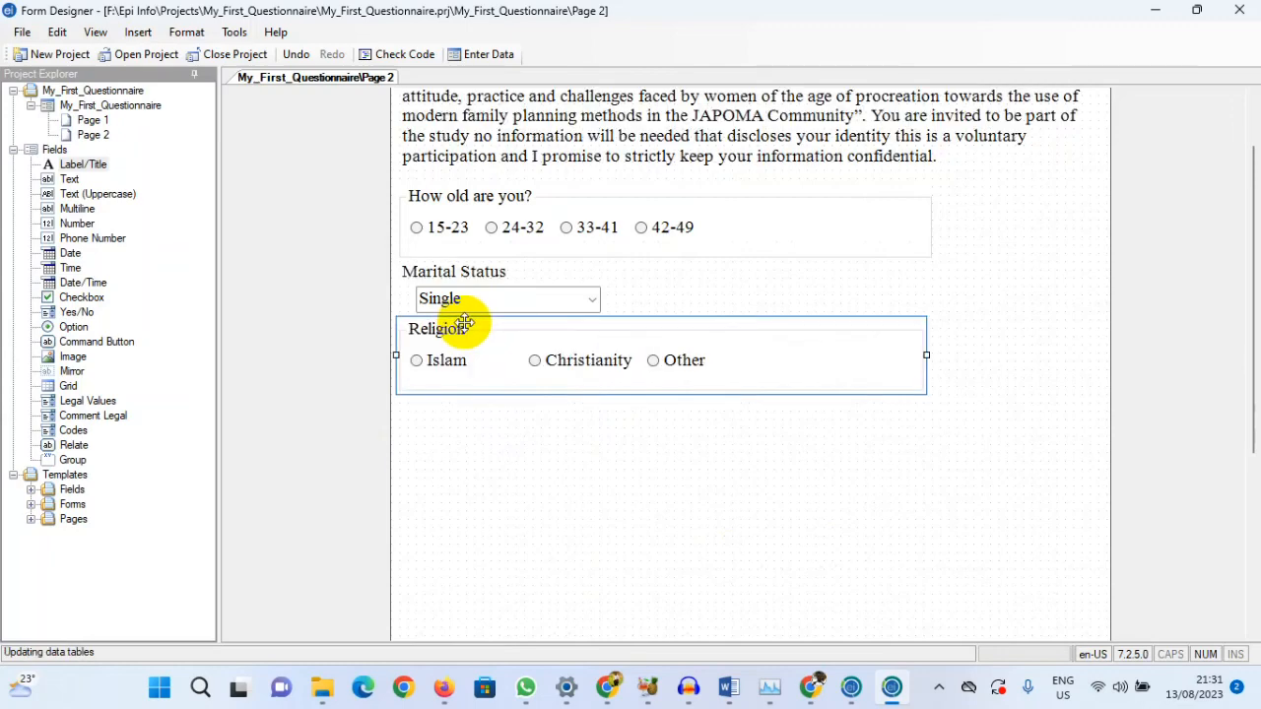
drag(451, 274, 459, 282)
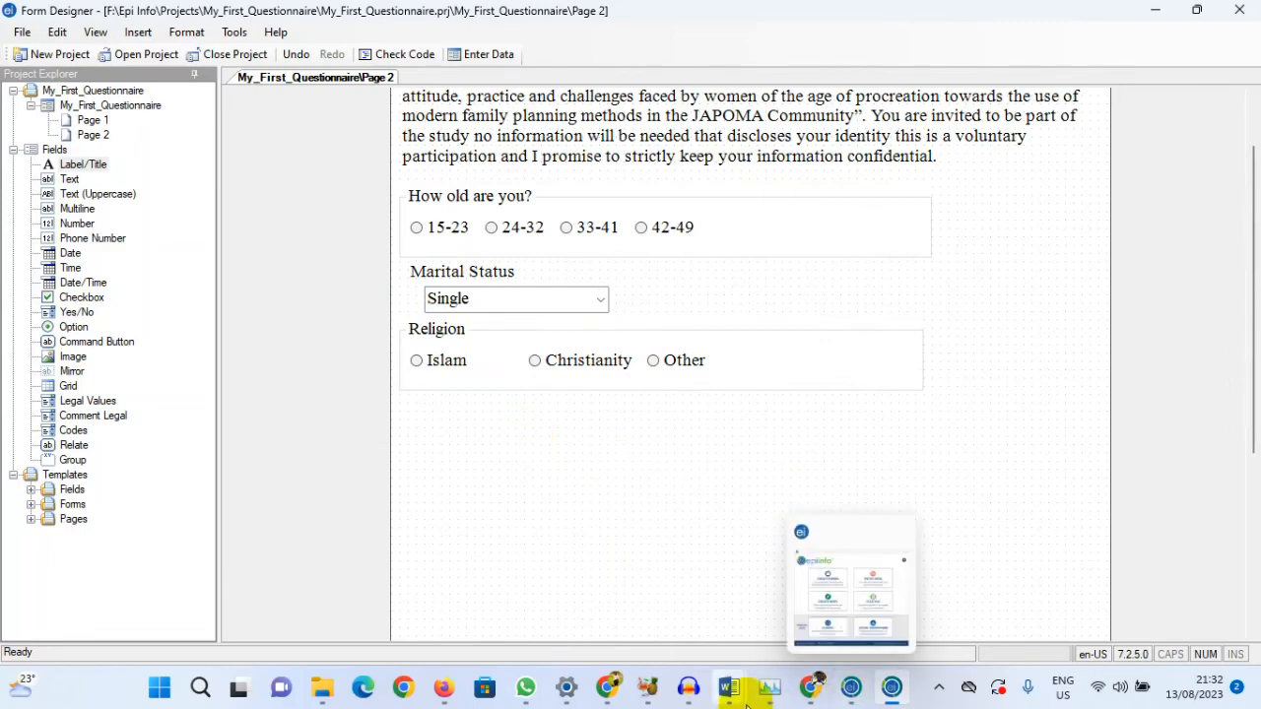
- Look up the question that follows Religion in the Google Forms questionnaire and return to Form Designer
click(608, 687)
scroll(602, 527, up, 1)
scroll(602, 530, down, 1)
scroll(602, 530, up, 1)
scroll(602, 530, down, 1)
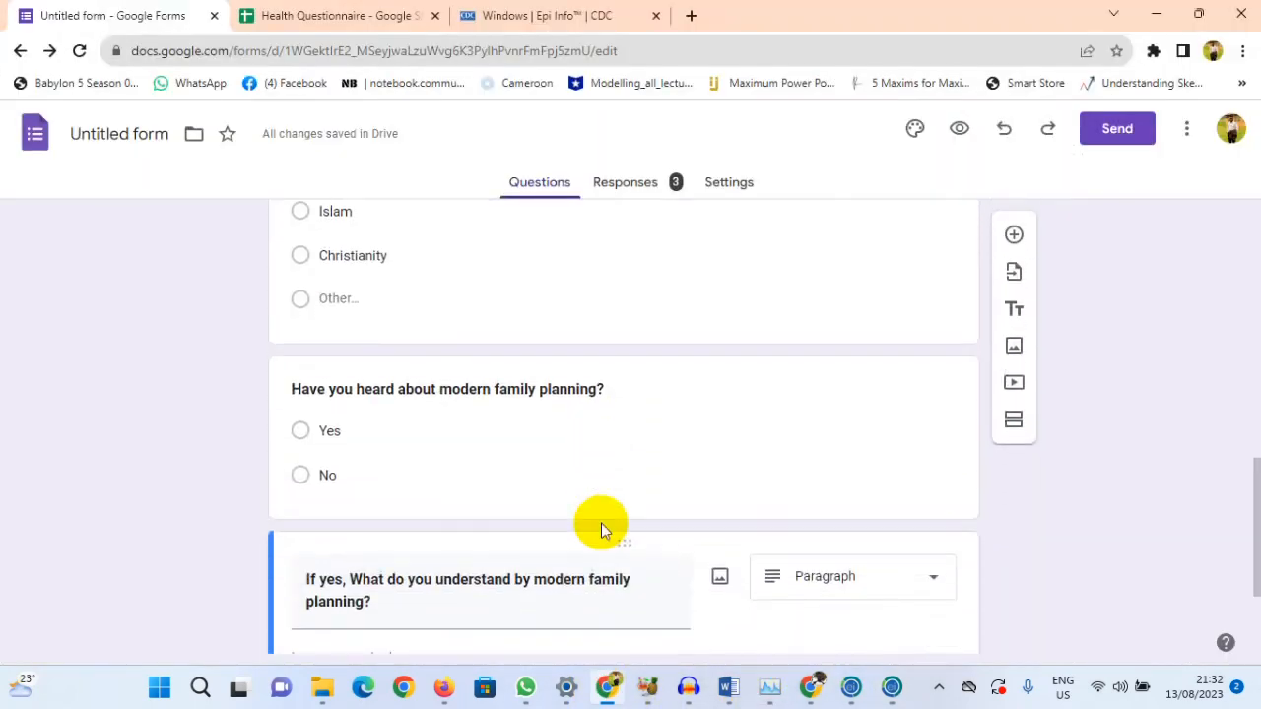
click(890, 689)
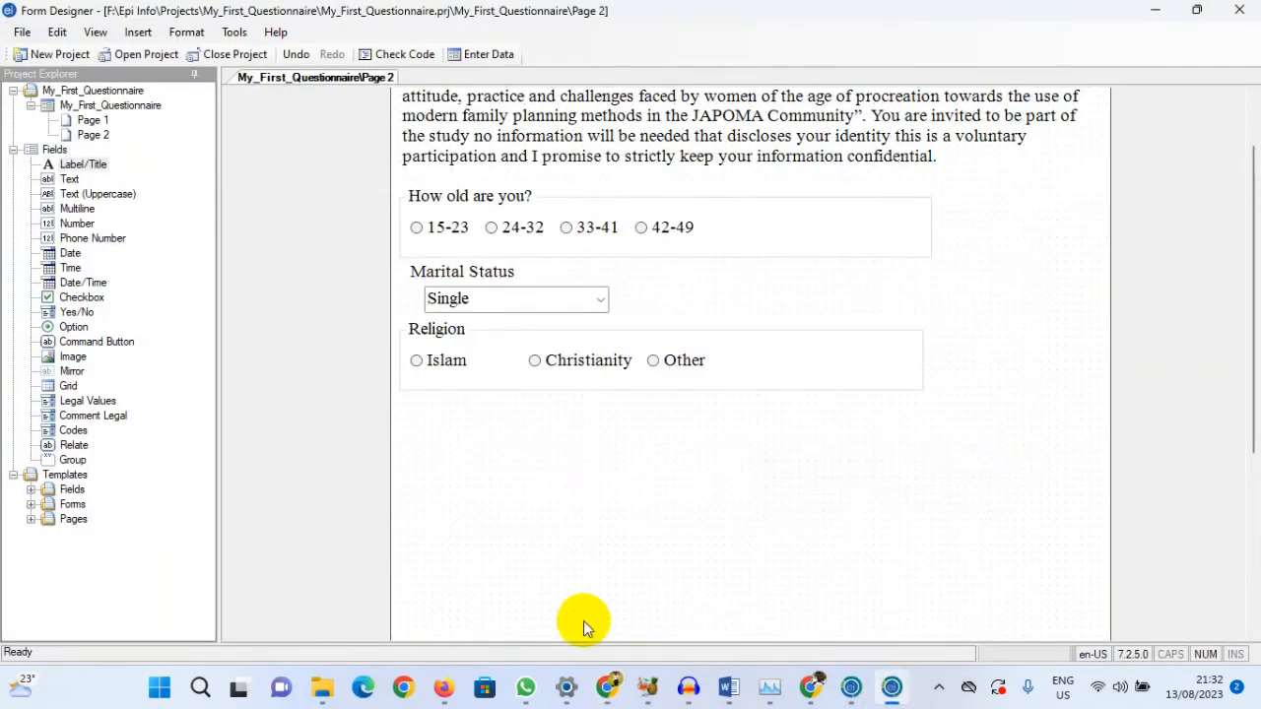
- Create a Yes/No field below the Religion group with the prompt "Have you heard about modern family planning?"
click(59, 312)
click(615, 472)
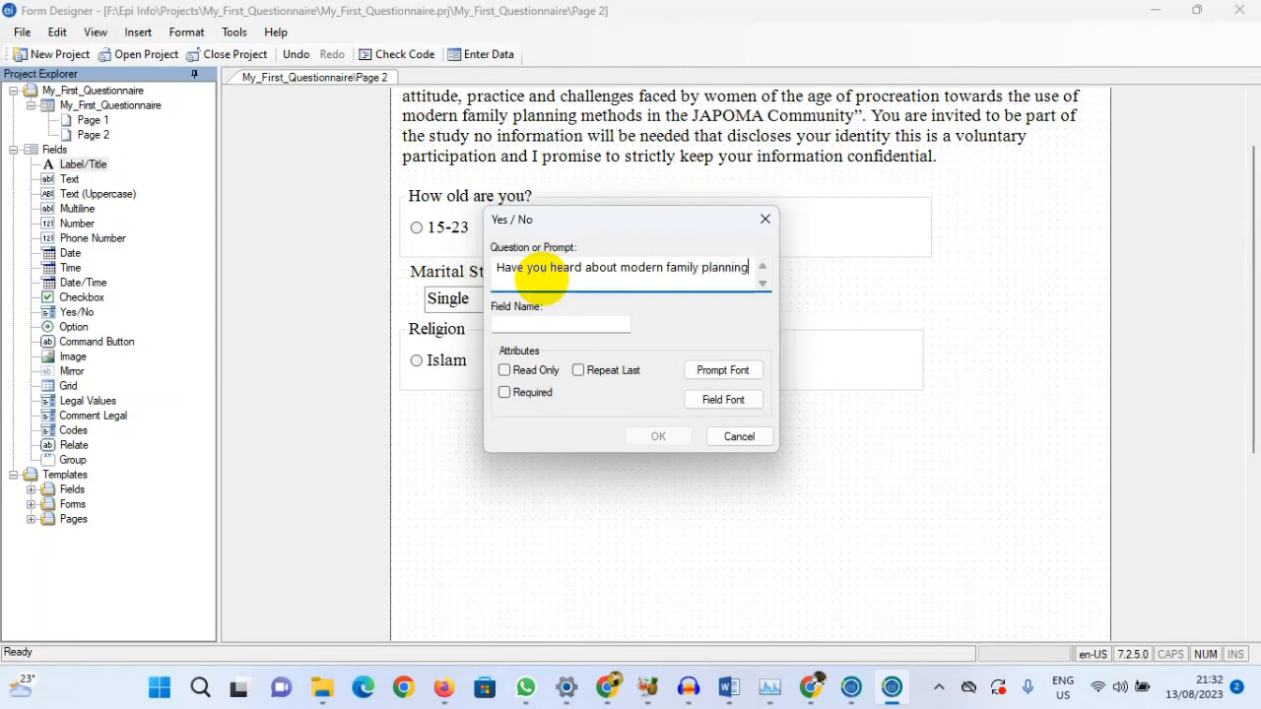
text(?)
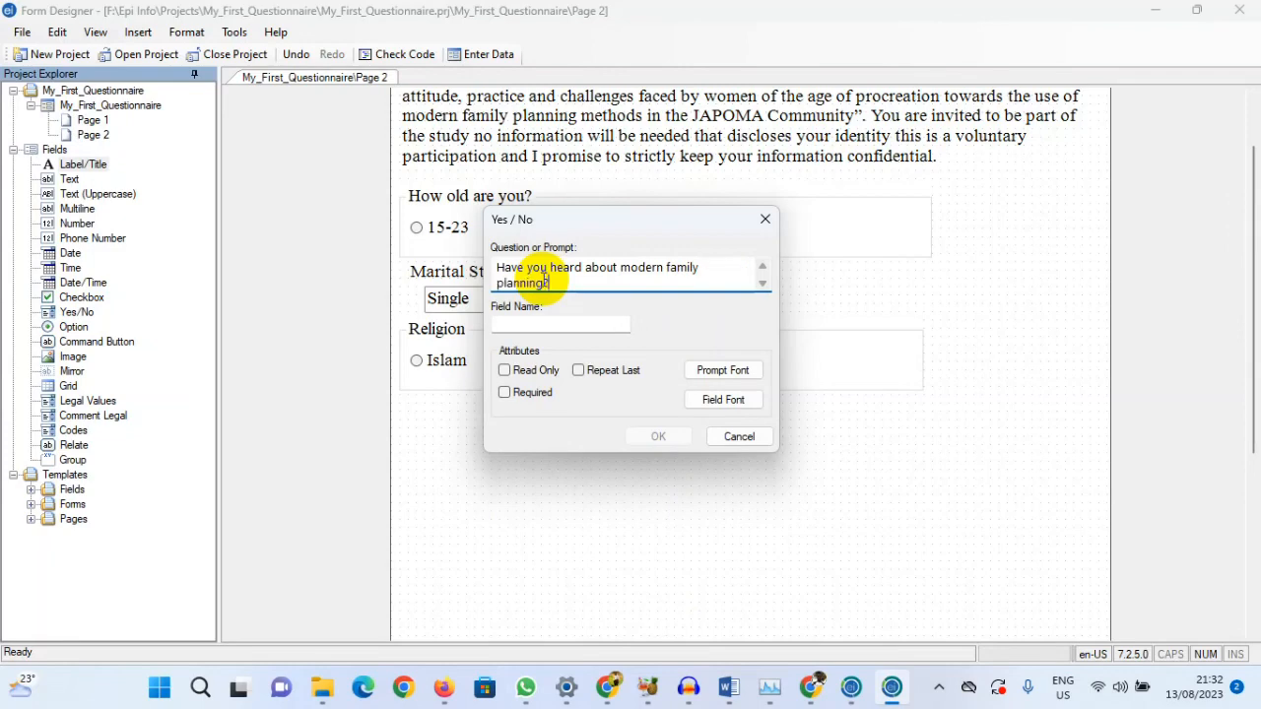
- Set the prompt font of the Yes/No family planning question to Times New Roman, size 14
click(696, 373)
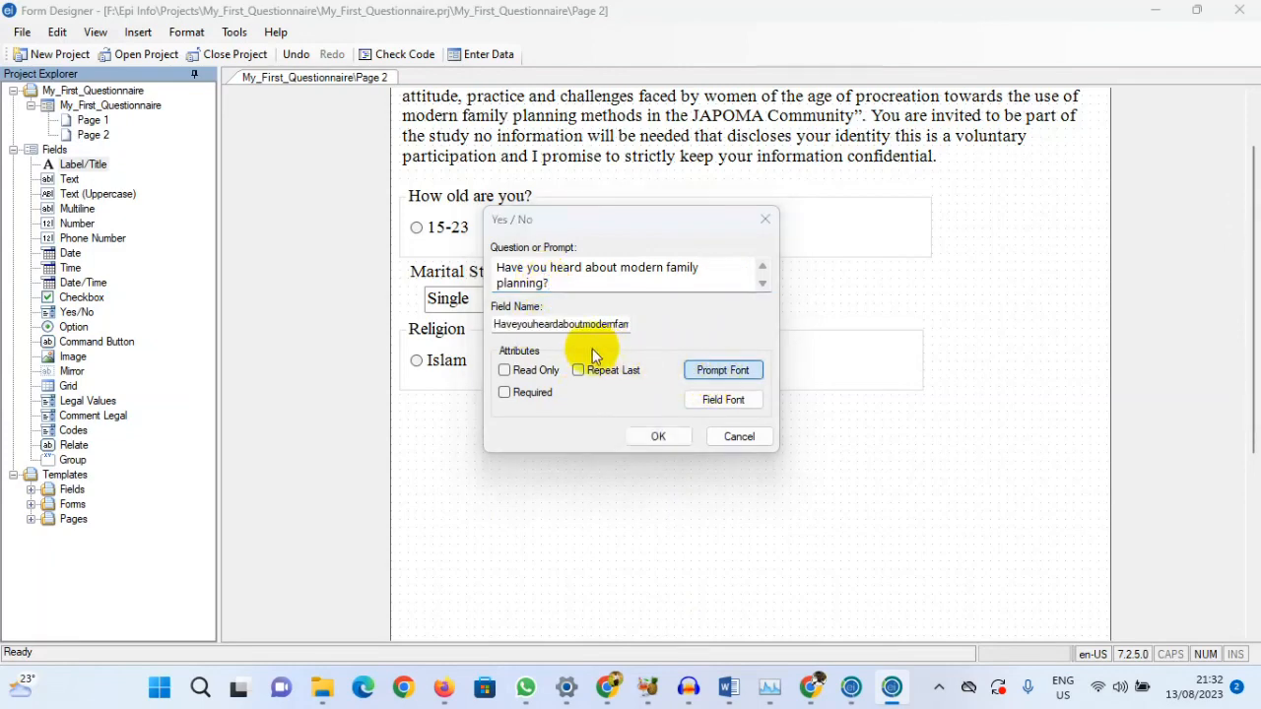
key(Return)
scroll(508, 235, down, 8)
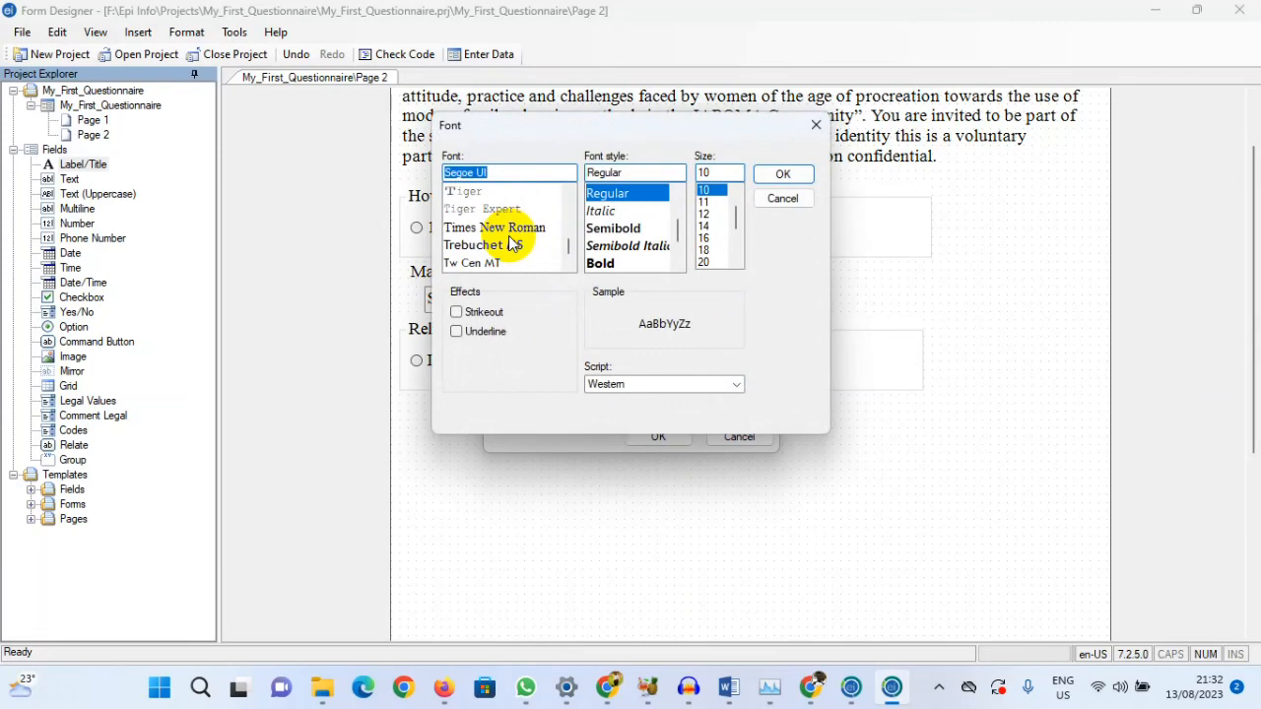
click(509, 229)
click(706, 226)
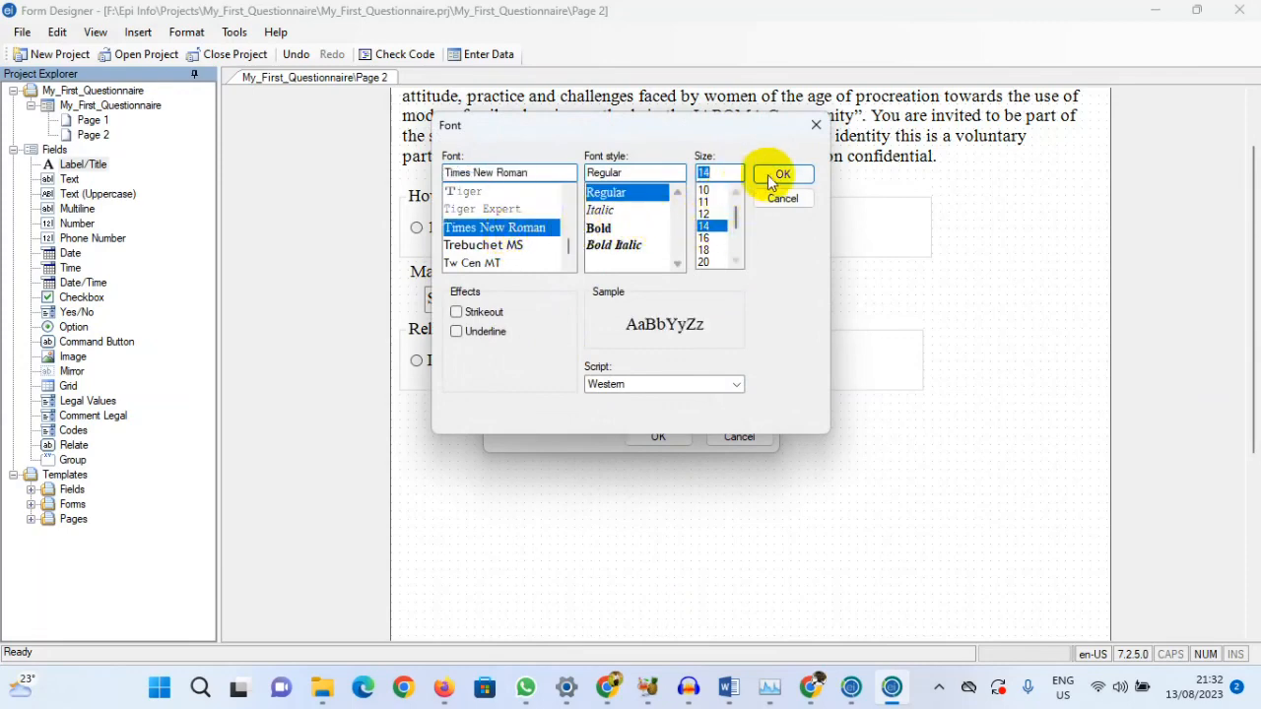
click(782, 175)
- Set the field font of the Yes/No family planning question to Times New Roman, size 14
click(718, 398)
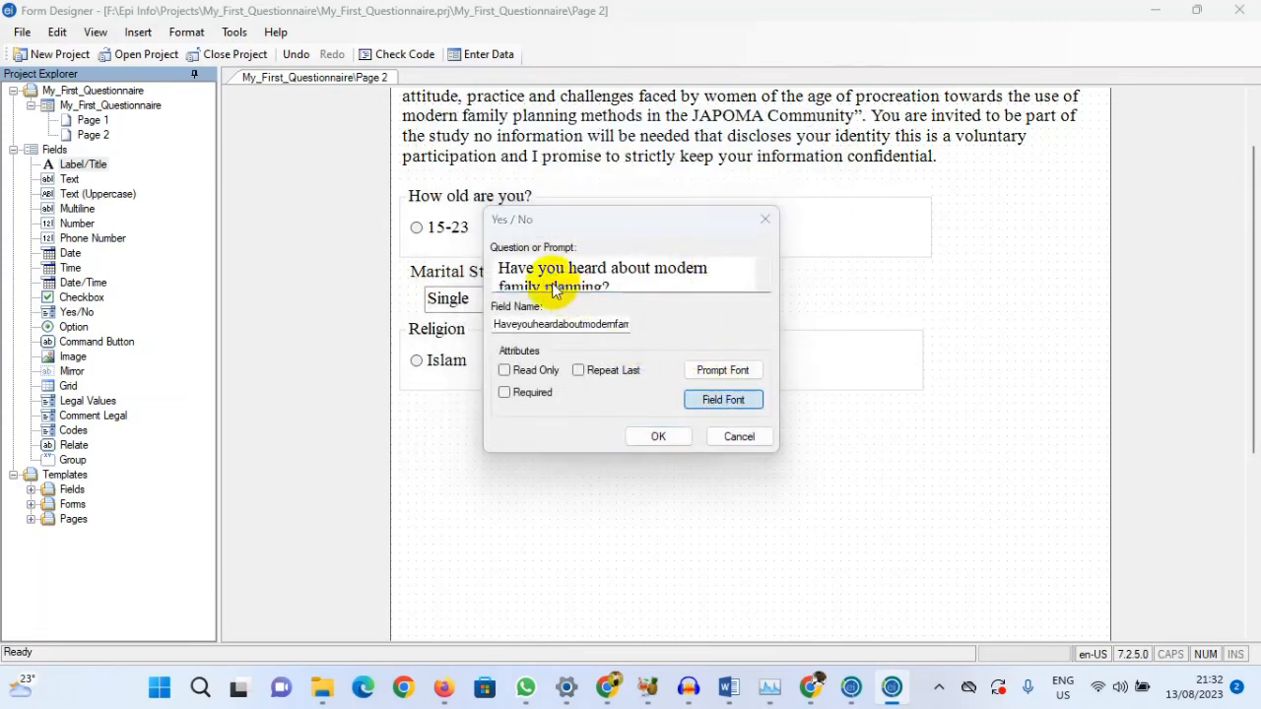
scroll(506, 223, down, 8)
click(501, 226)
click(705, 227)
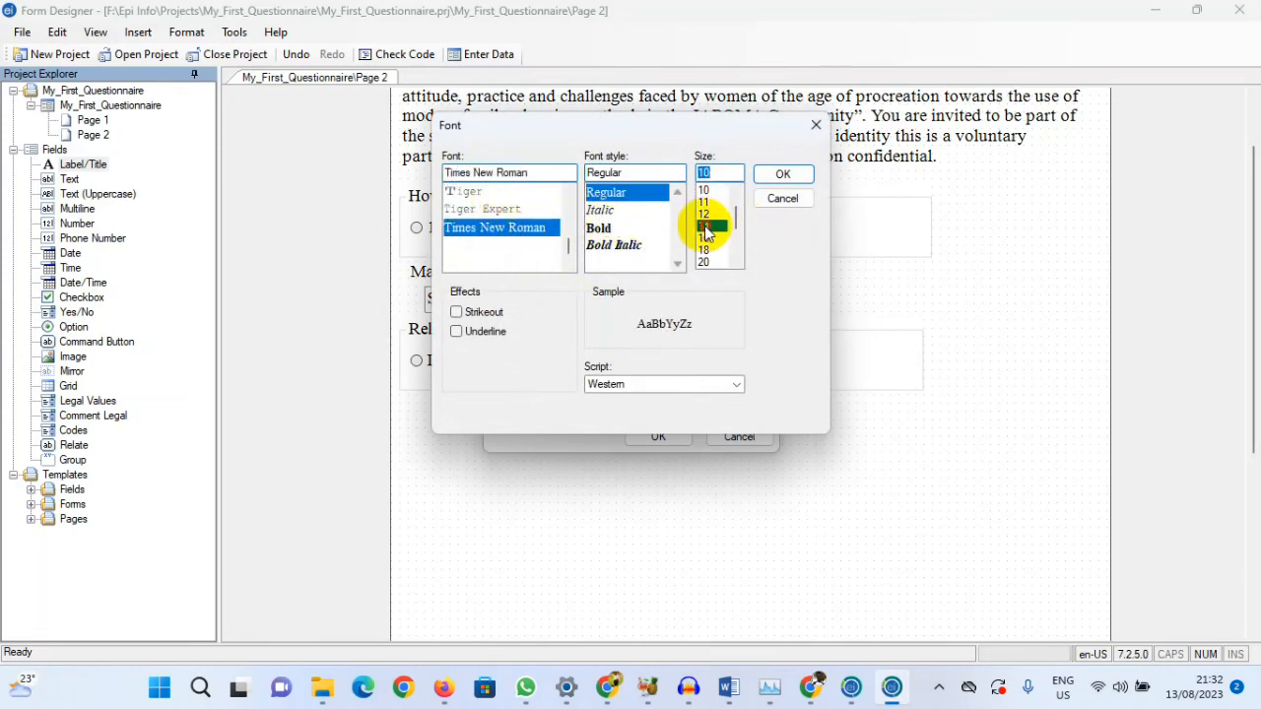
click(776, 174)
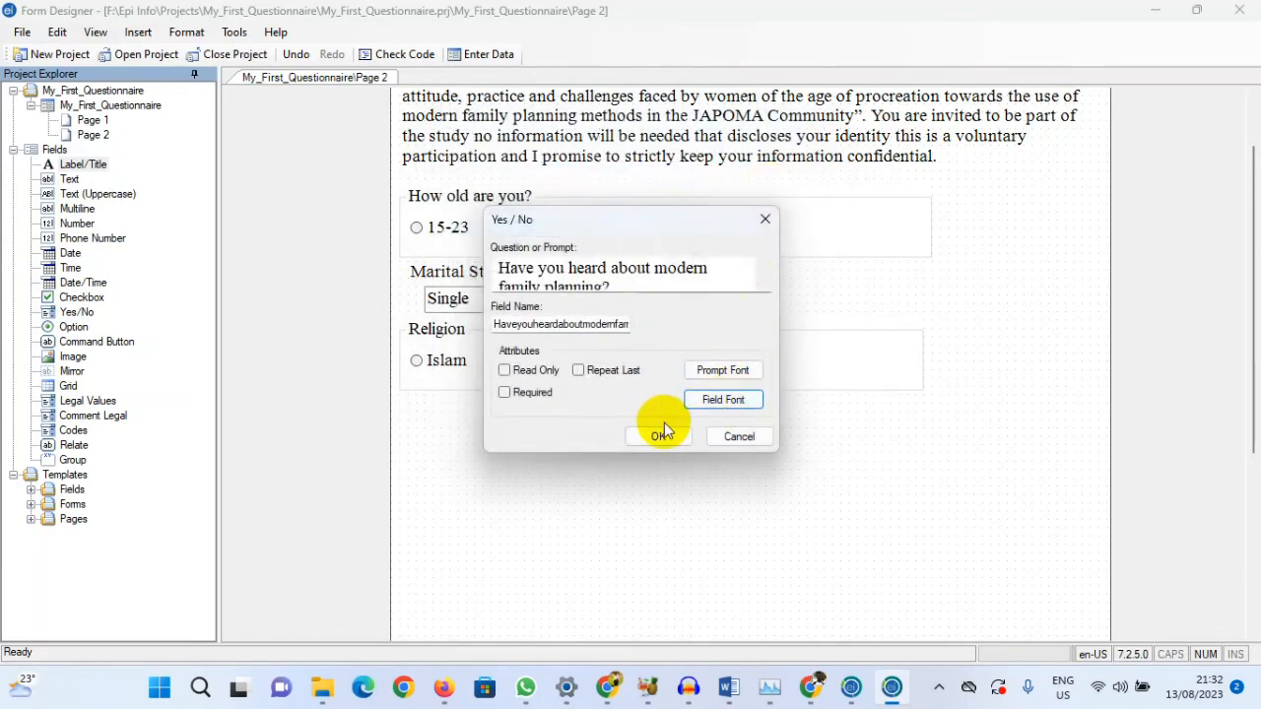
- Add the Yes/No field to the page and move its prompt and dropdown to the left margin beneath the Religion group
click(663, 433)
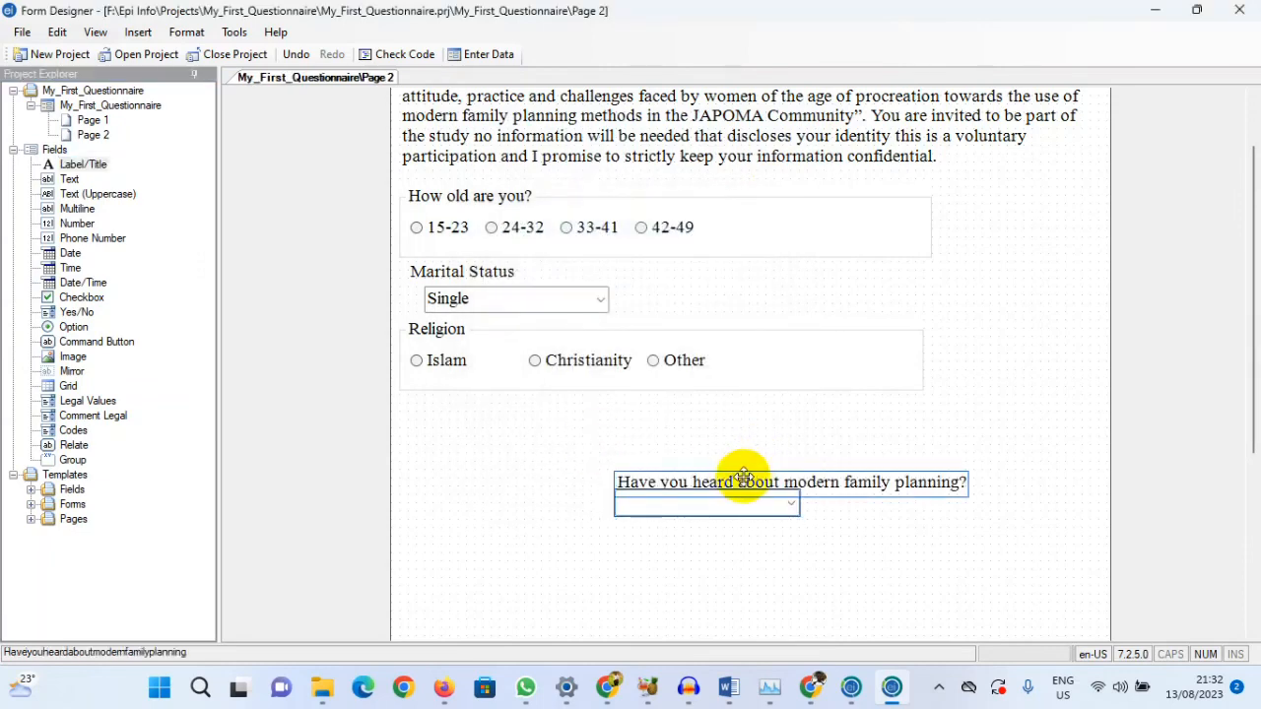
drag(739, 478, 525, 447)
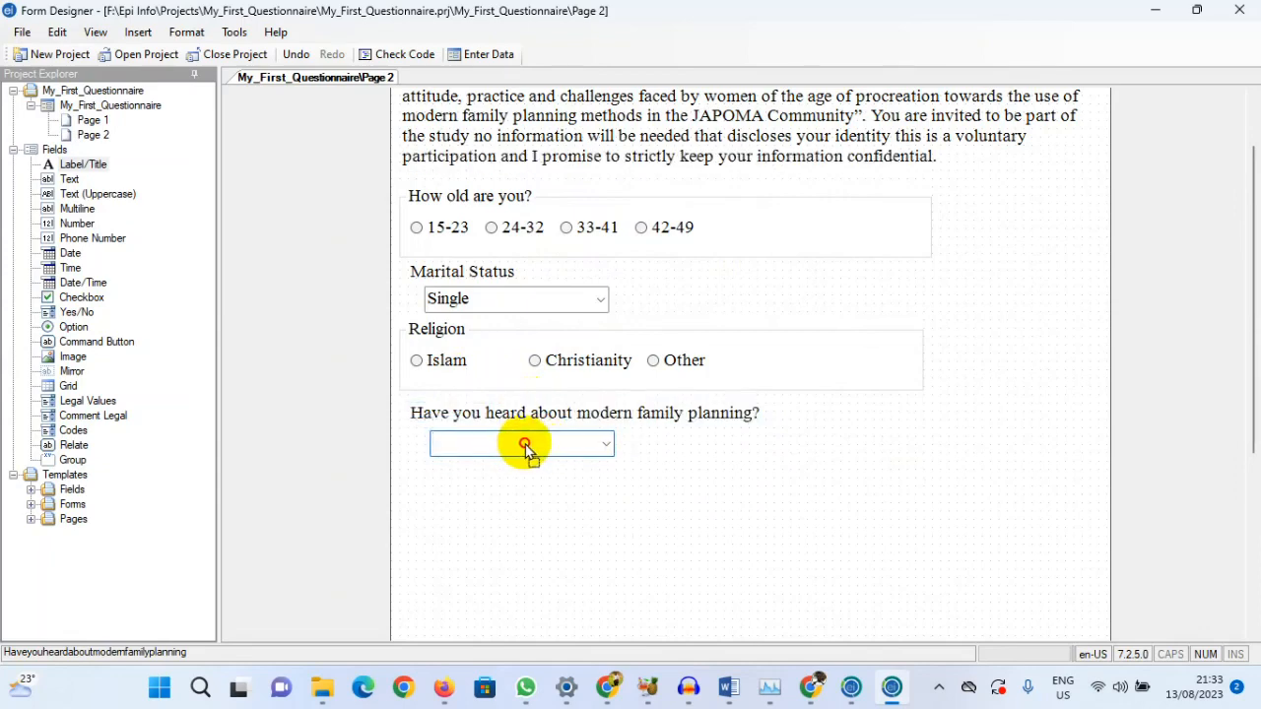
drag(524, 444, 523, 442)
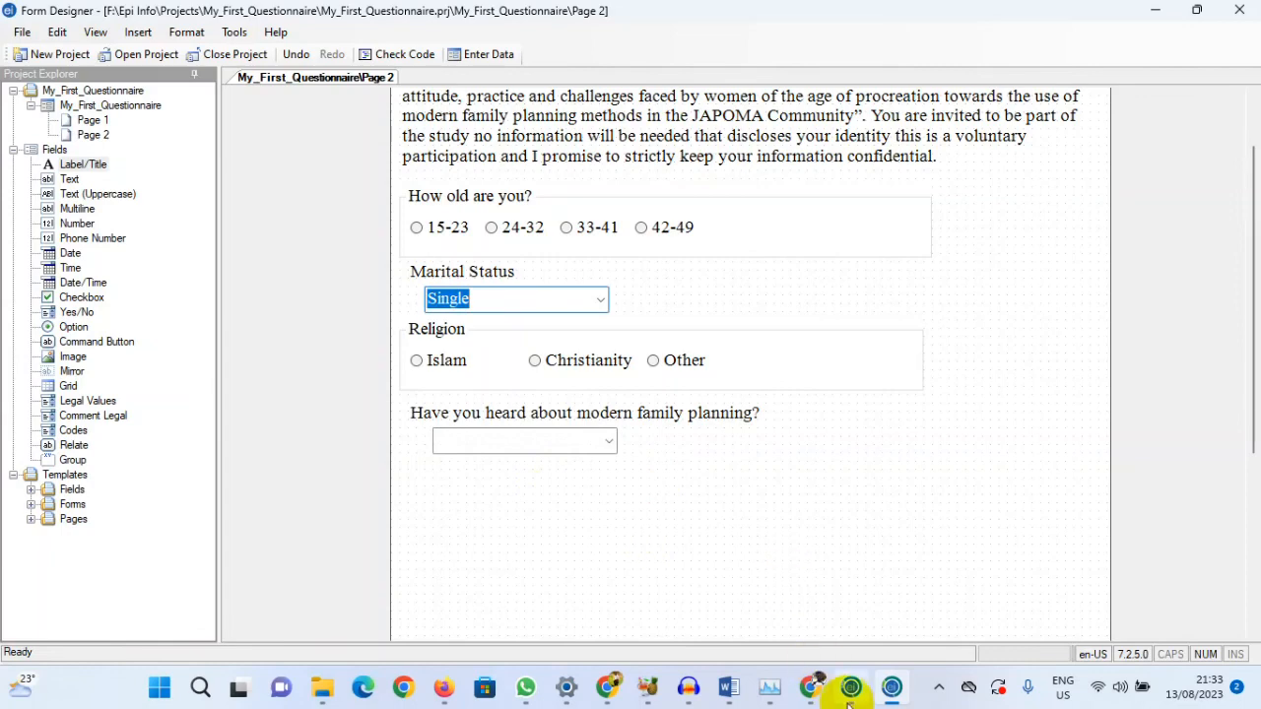
- Copy the question "If yes, What do you understand by modern family planning?" from Google Forms and return to Form Designer
click(612, 685)
scroll(556, 503, down, 1)
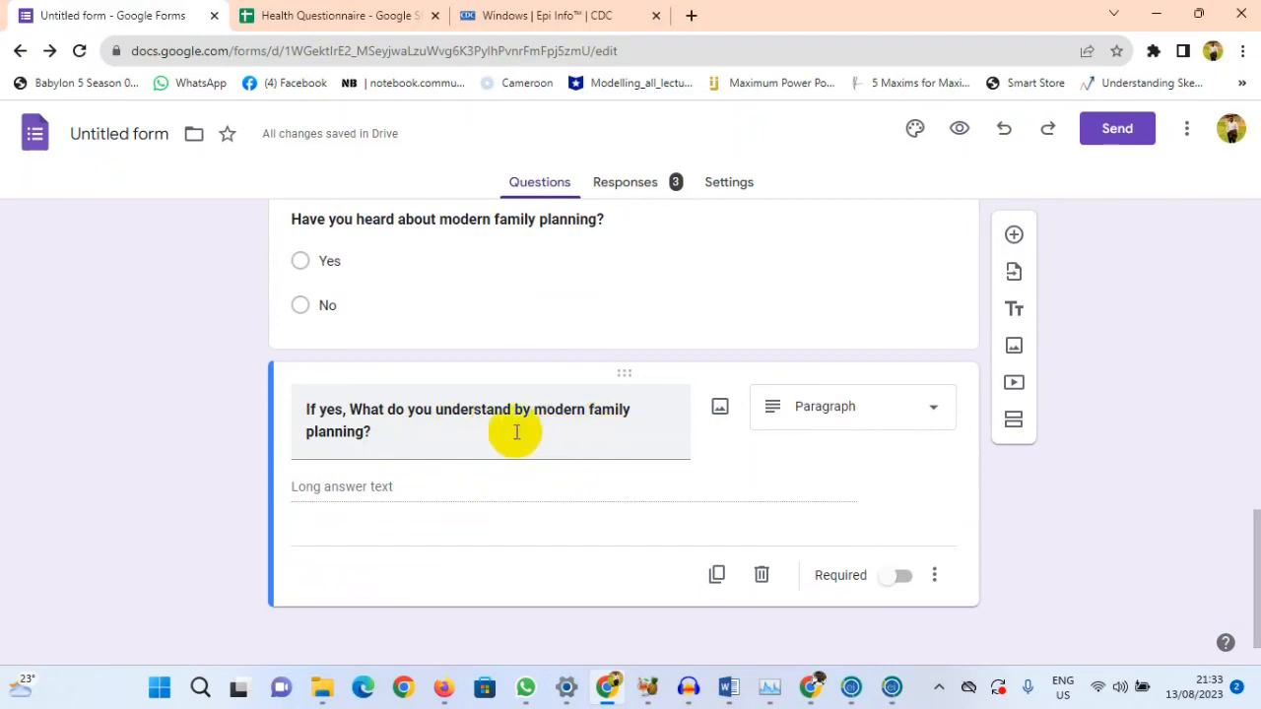
drag(400, 433, 288, 404)
key(ctrl+c)
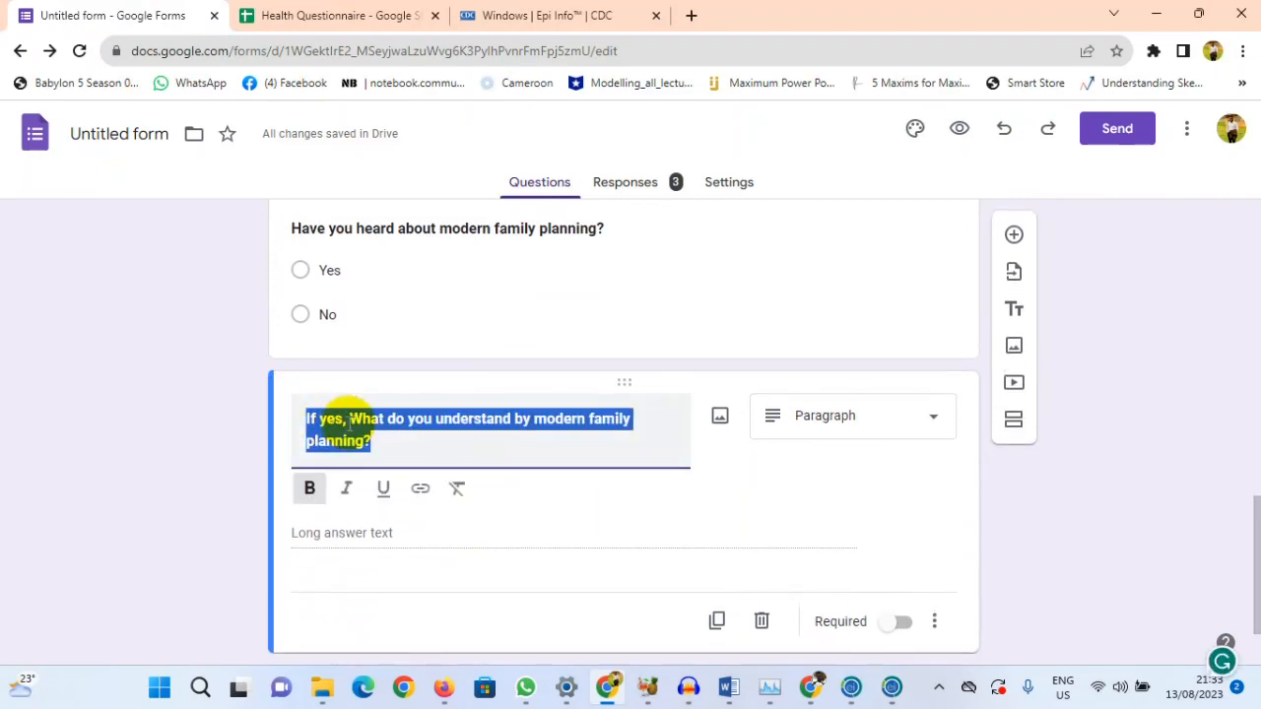
click(887, 693)
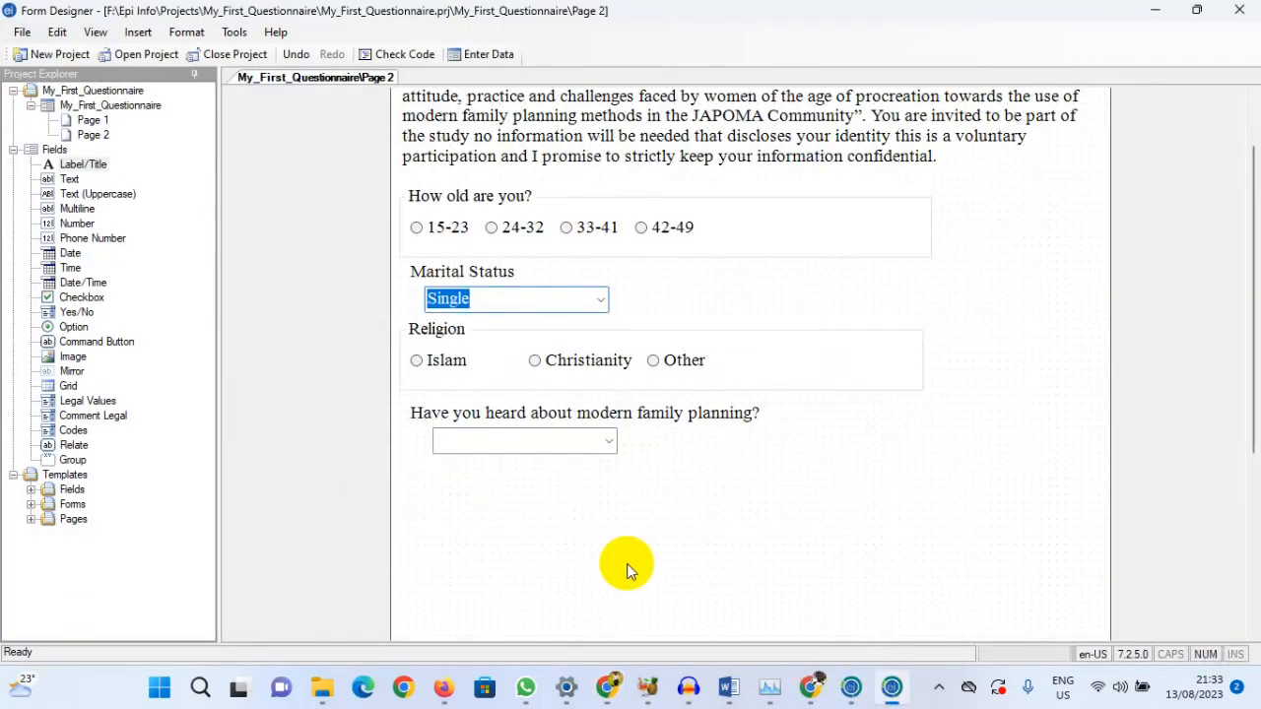
- Create a Text field below the Yes/No family planning question with the prompt "If yes, What do you understand by modern family planning?"
click(68, 180)
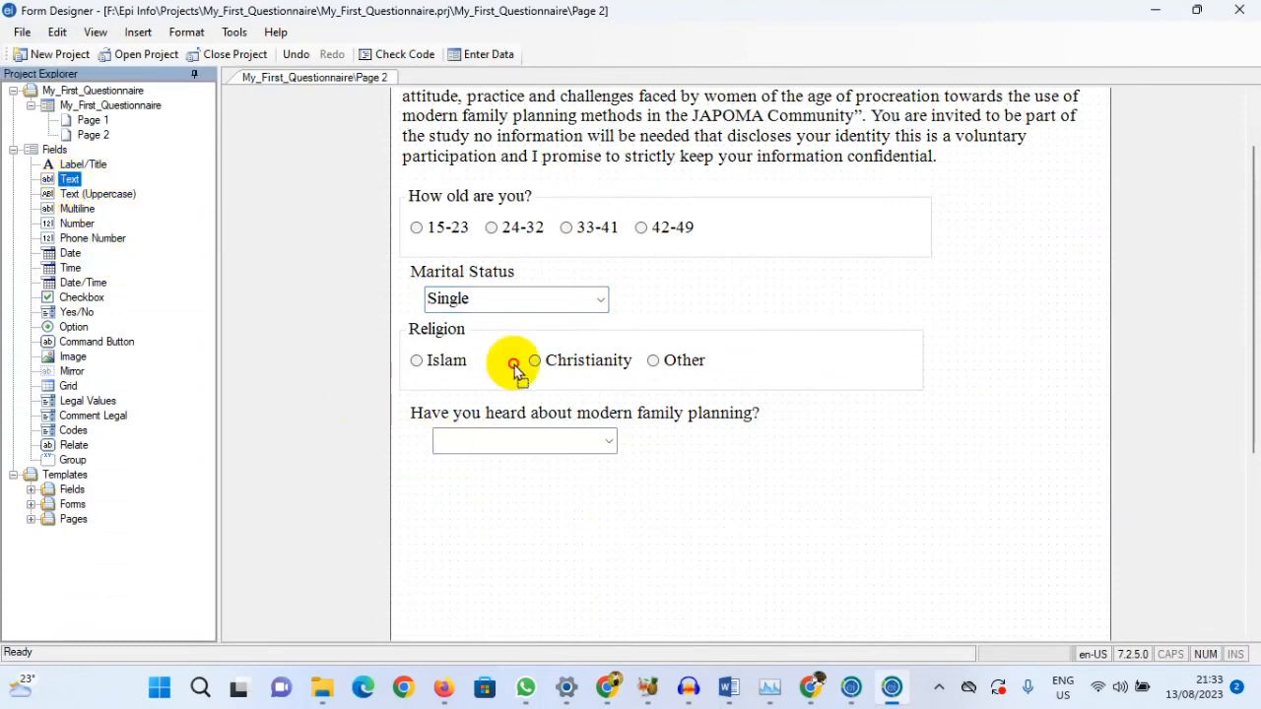
click(497, 518)
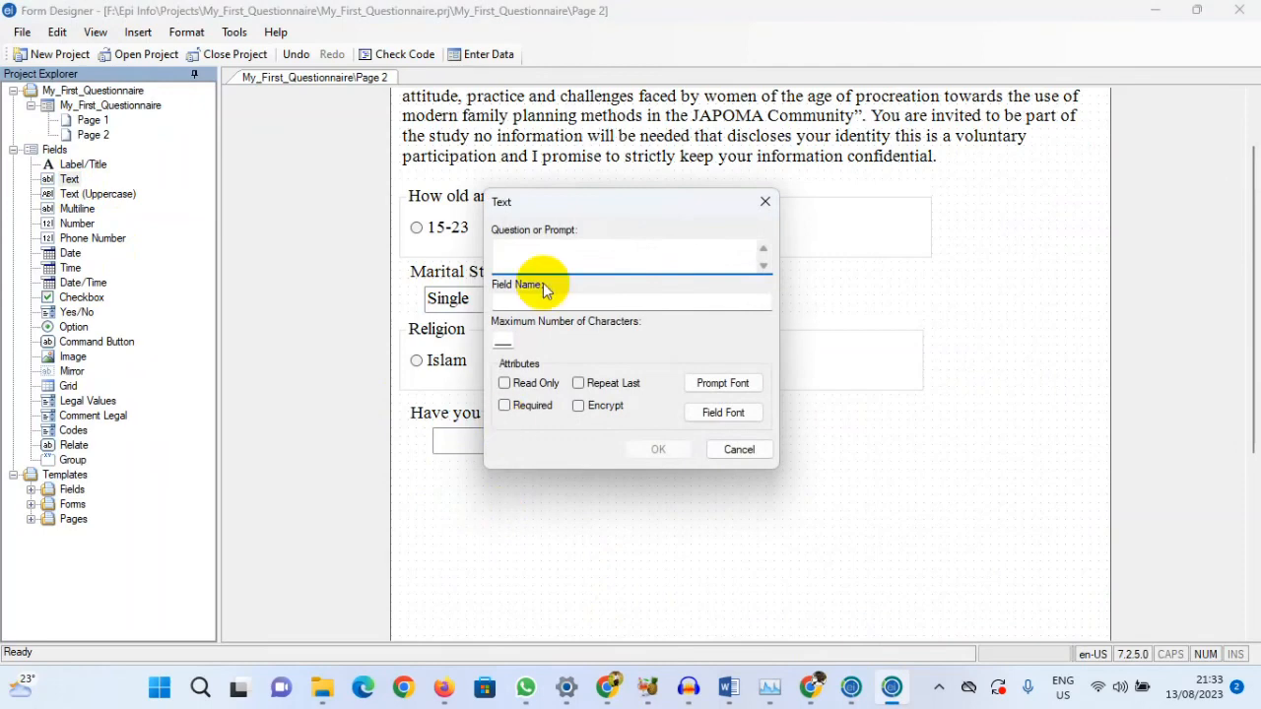
key(ctrl+v)
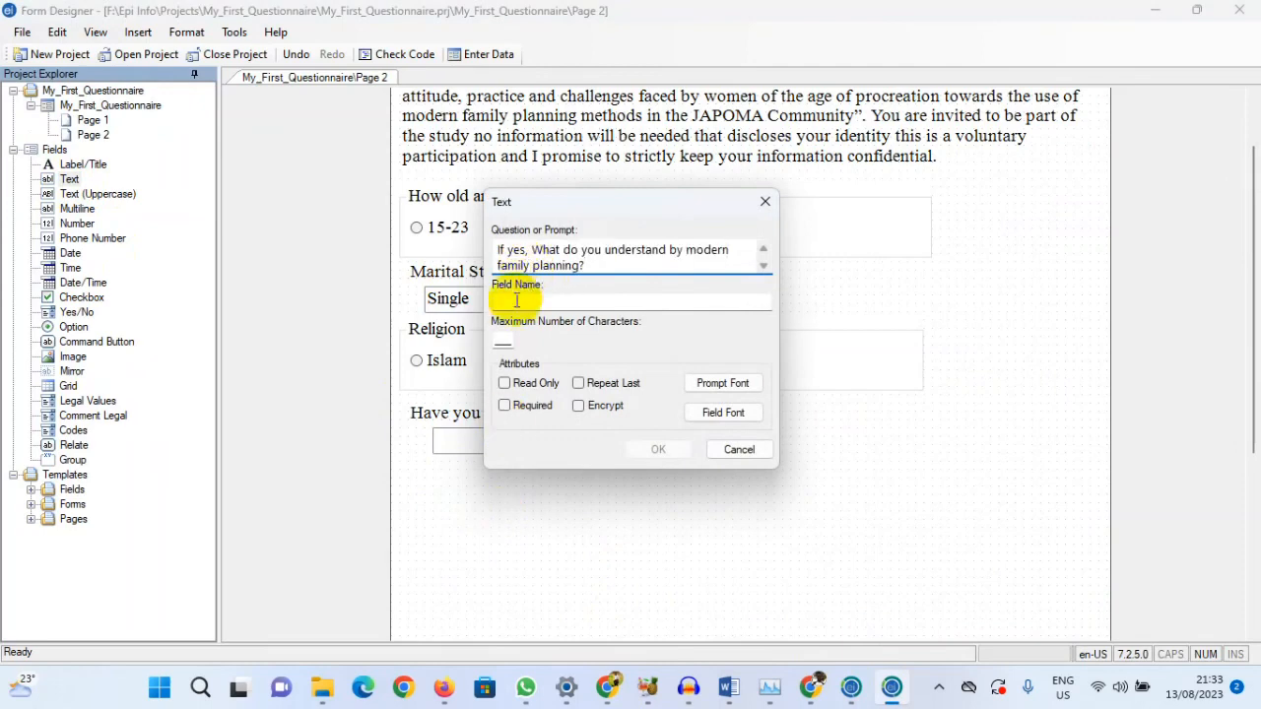
- Set the Text field's name to If_yes_What_do_you__understand_by_modern_family_planning, with underscores separating the words
click(514, 304)
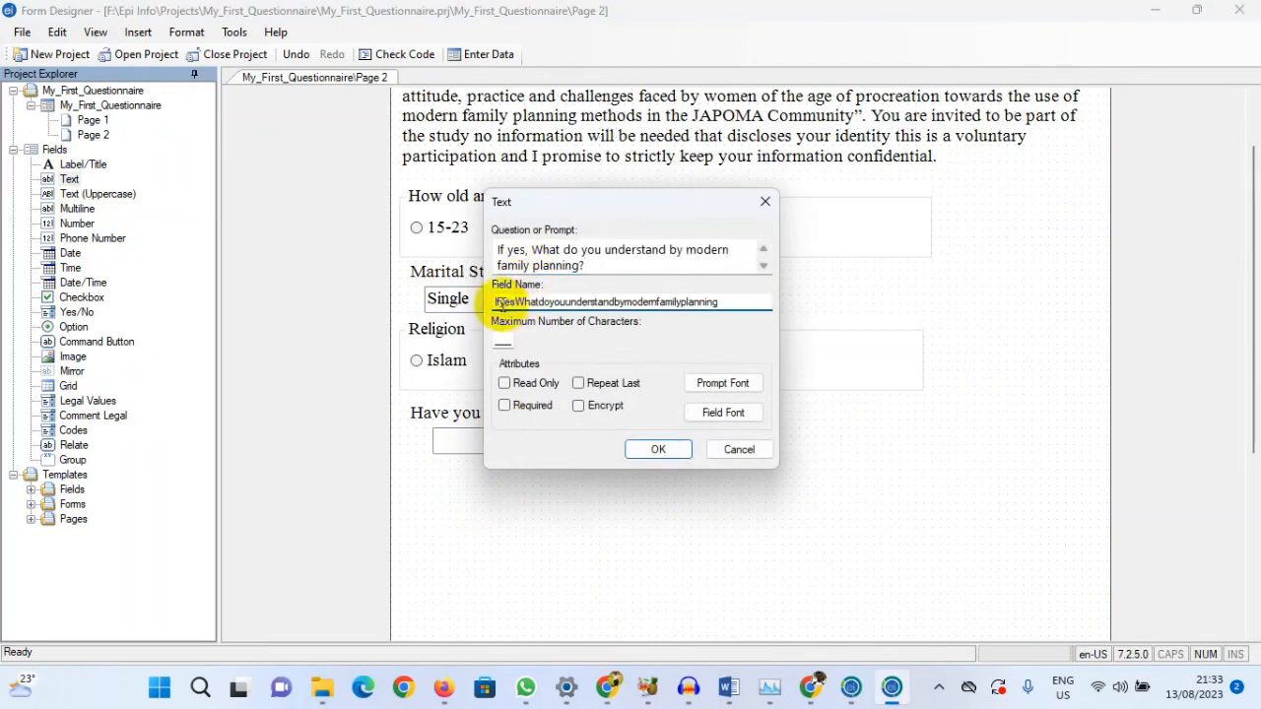
text(_)
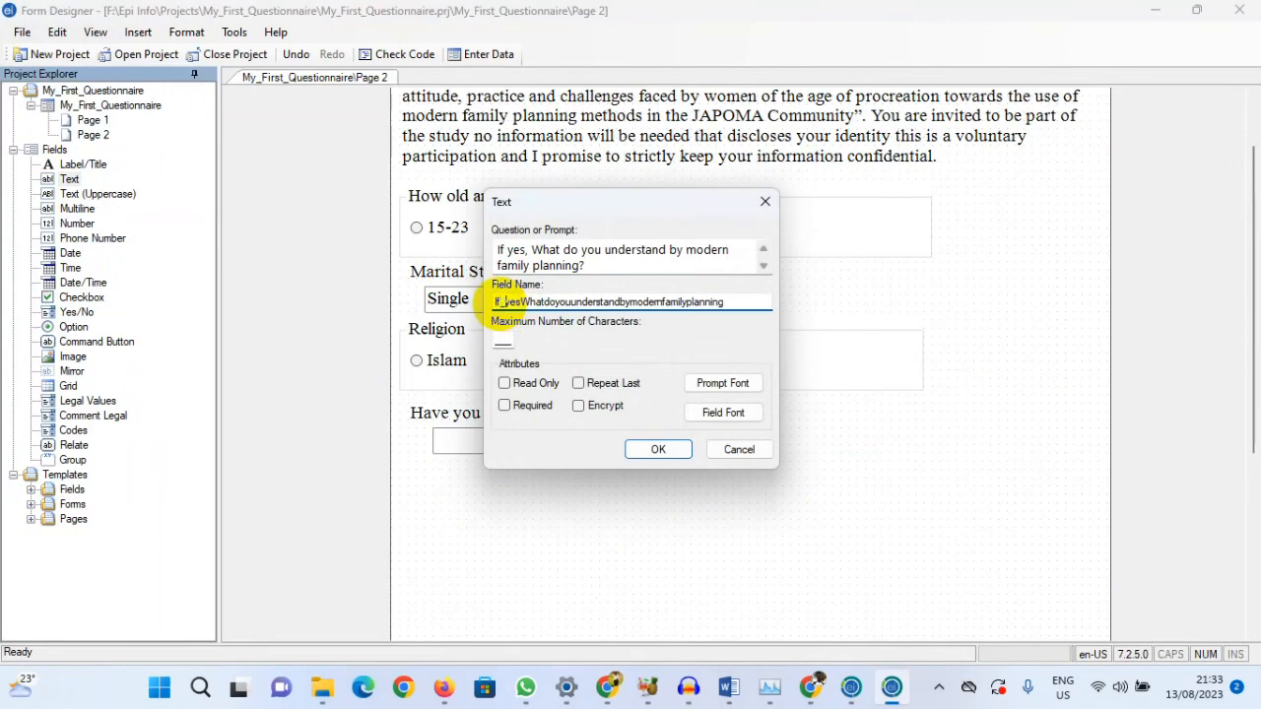
click(517, 303)
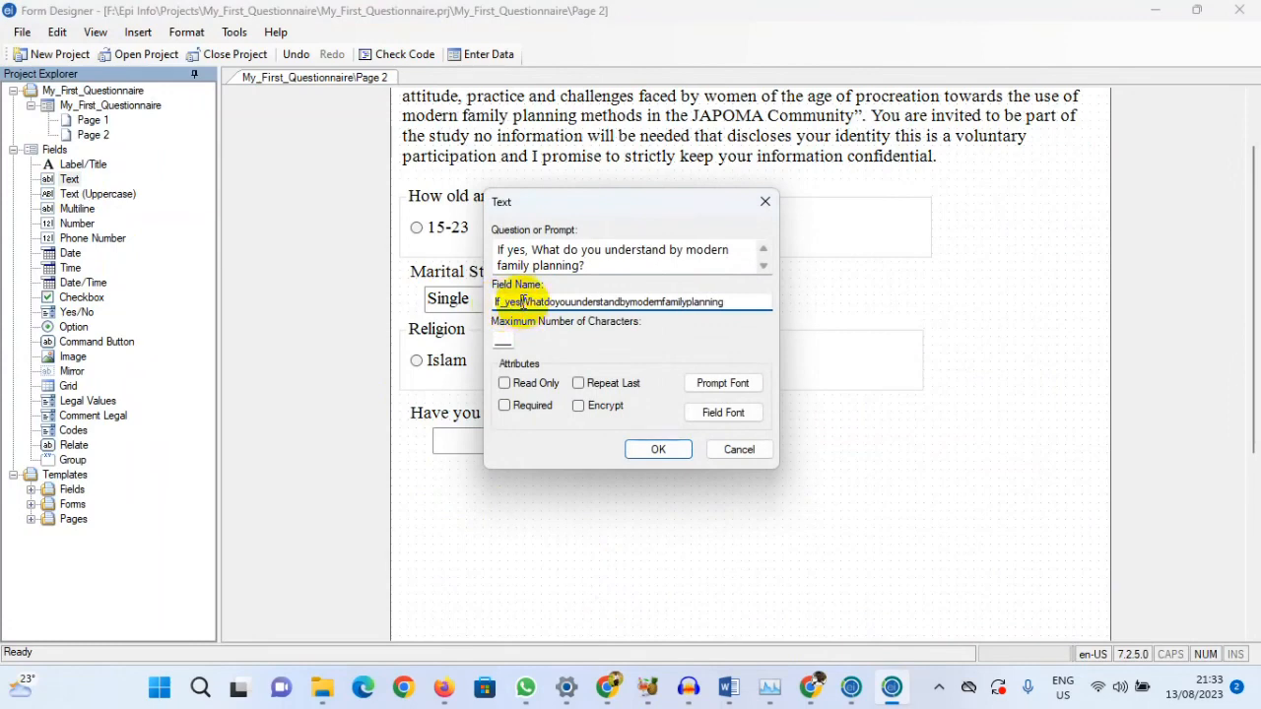
text(_)
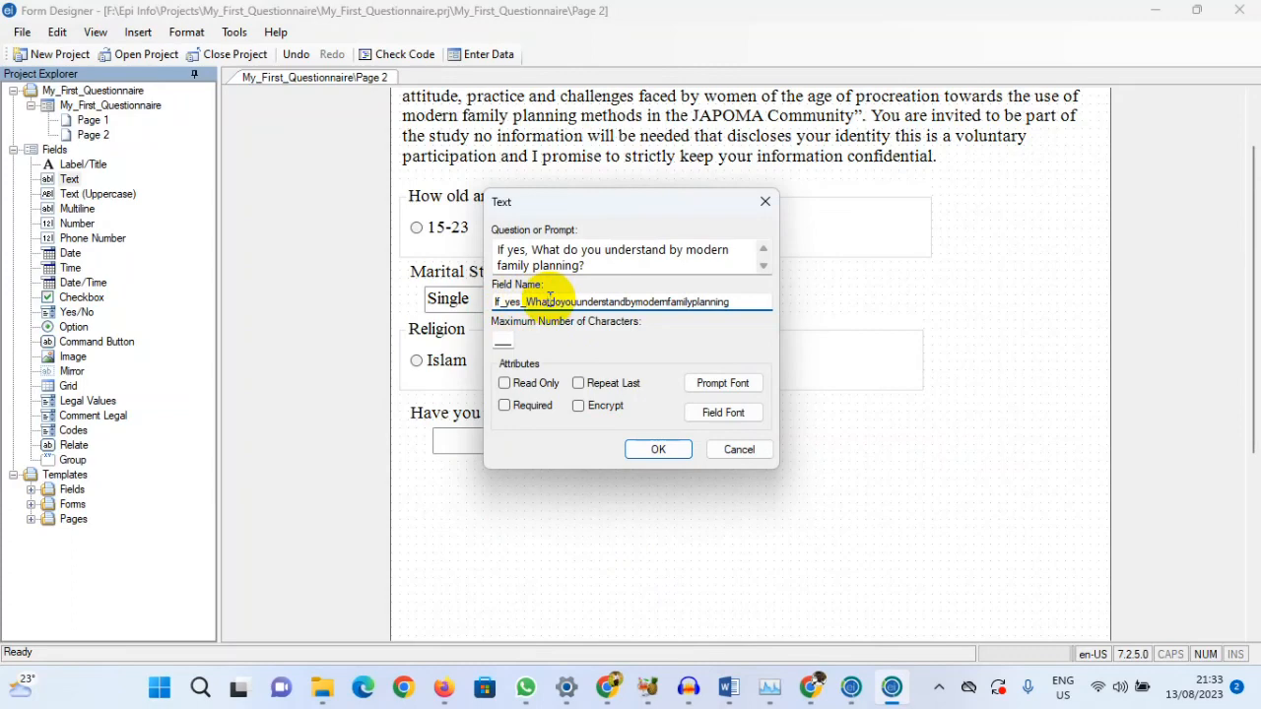
text(_)
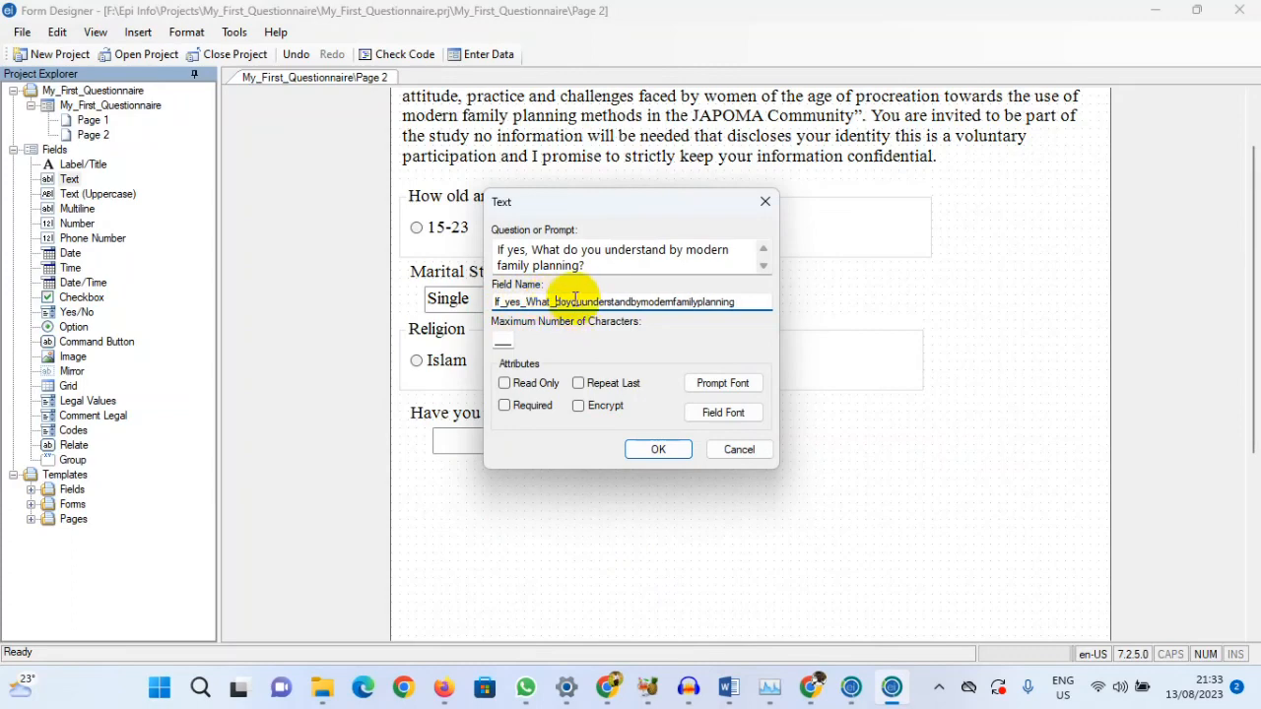
text(_)
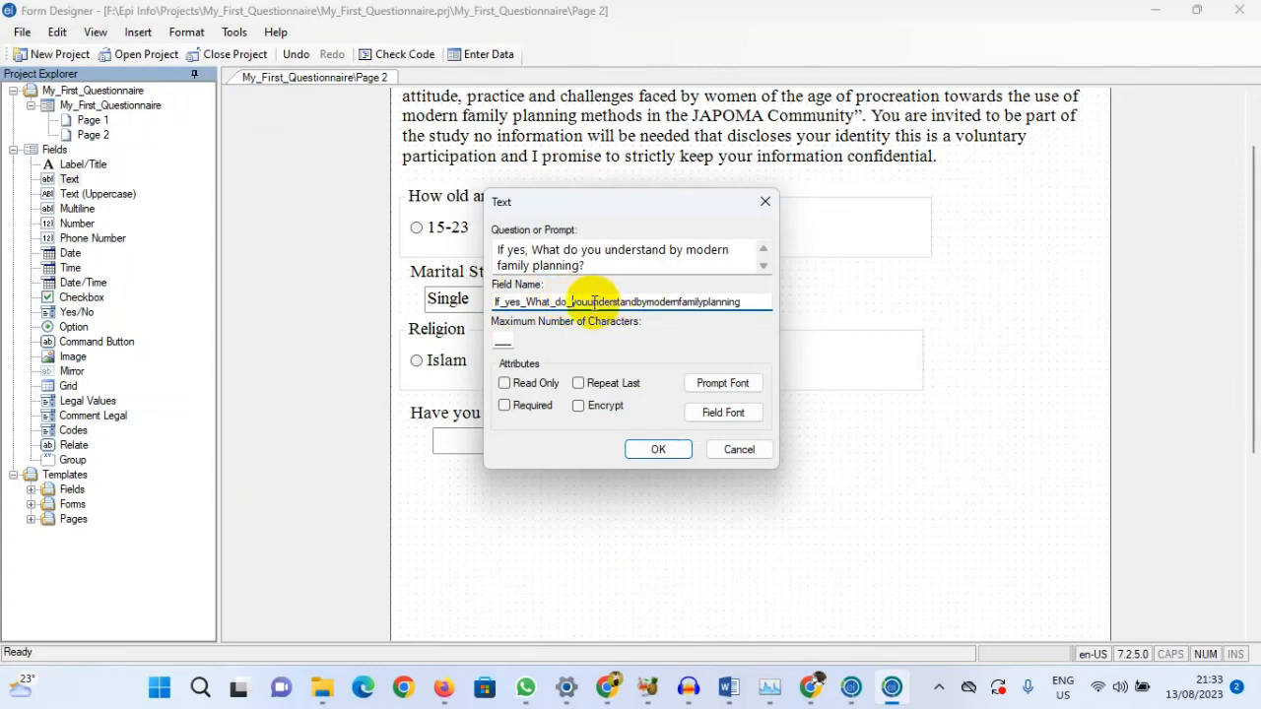
text(_)
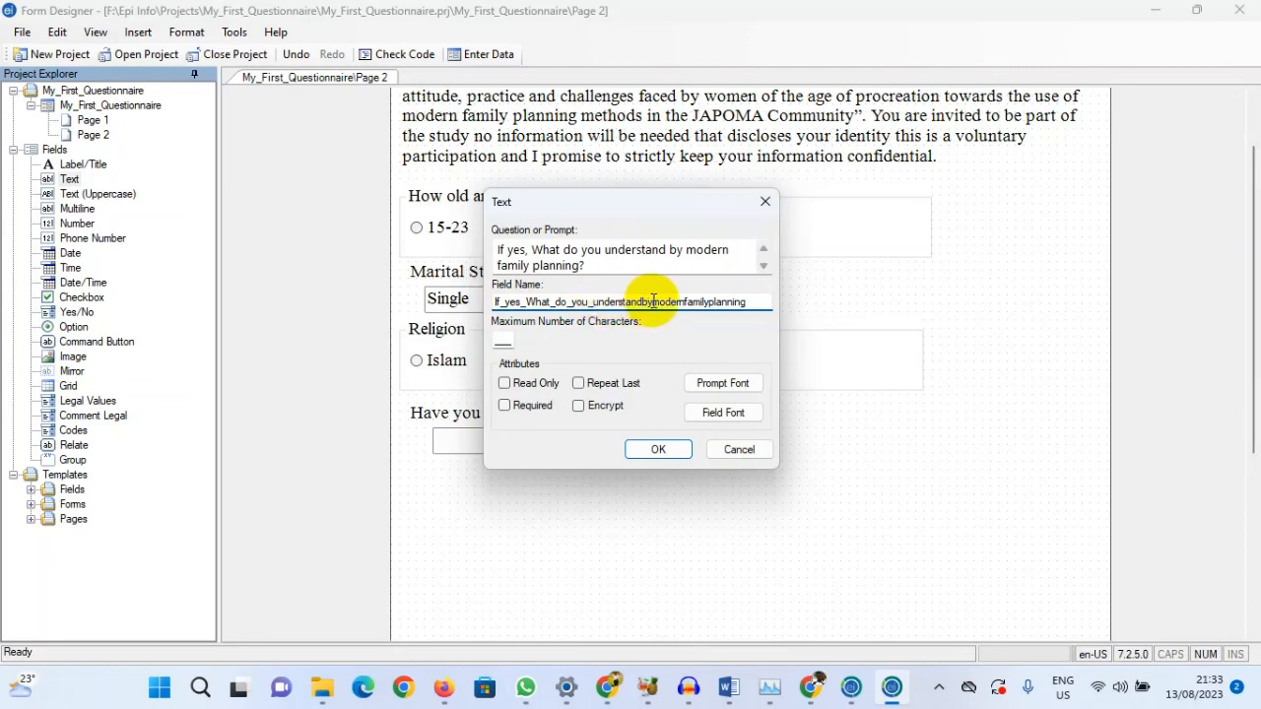
text(_)
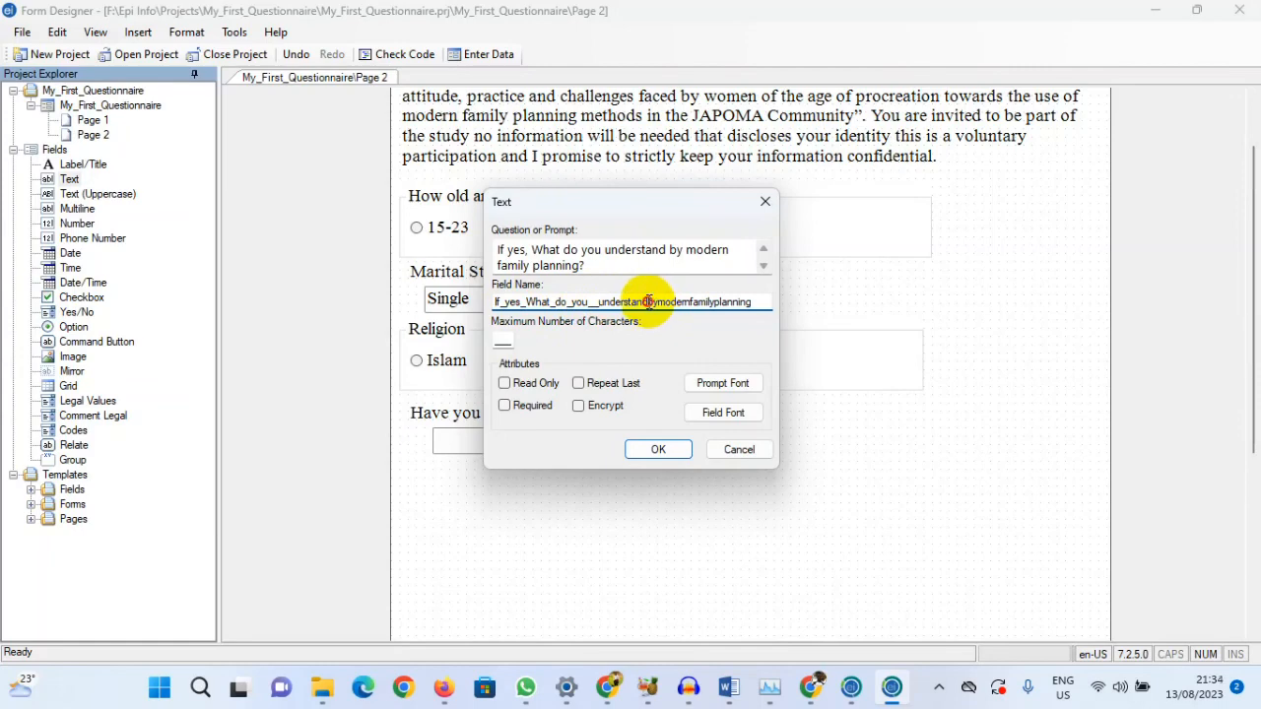
click(650, 301)
text(_by_)
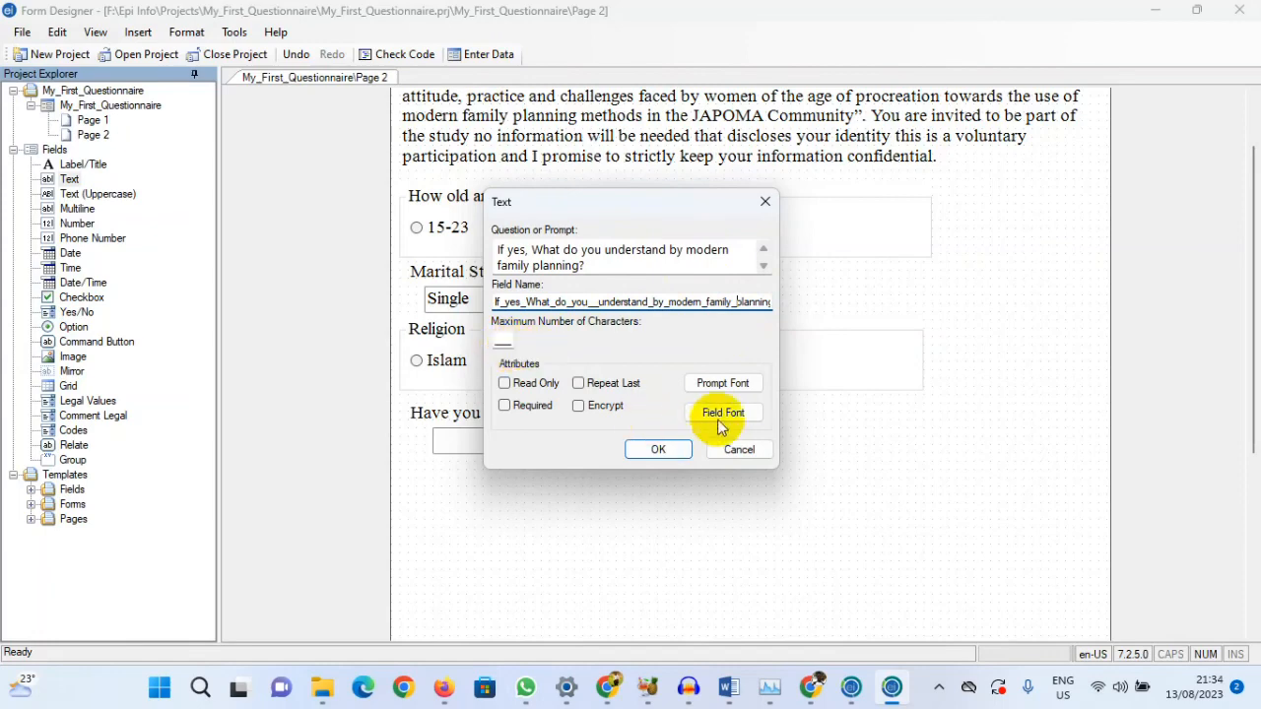
- Set the prompt font of the "If yes" text question to Times New Roman, size 14
click(723, 384)
scroll(517, 242, down, 4)
scroll(507, 244, down, 2)
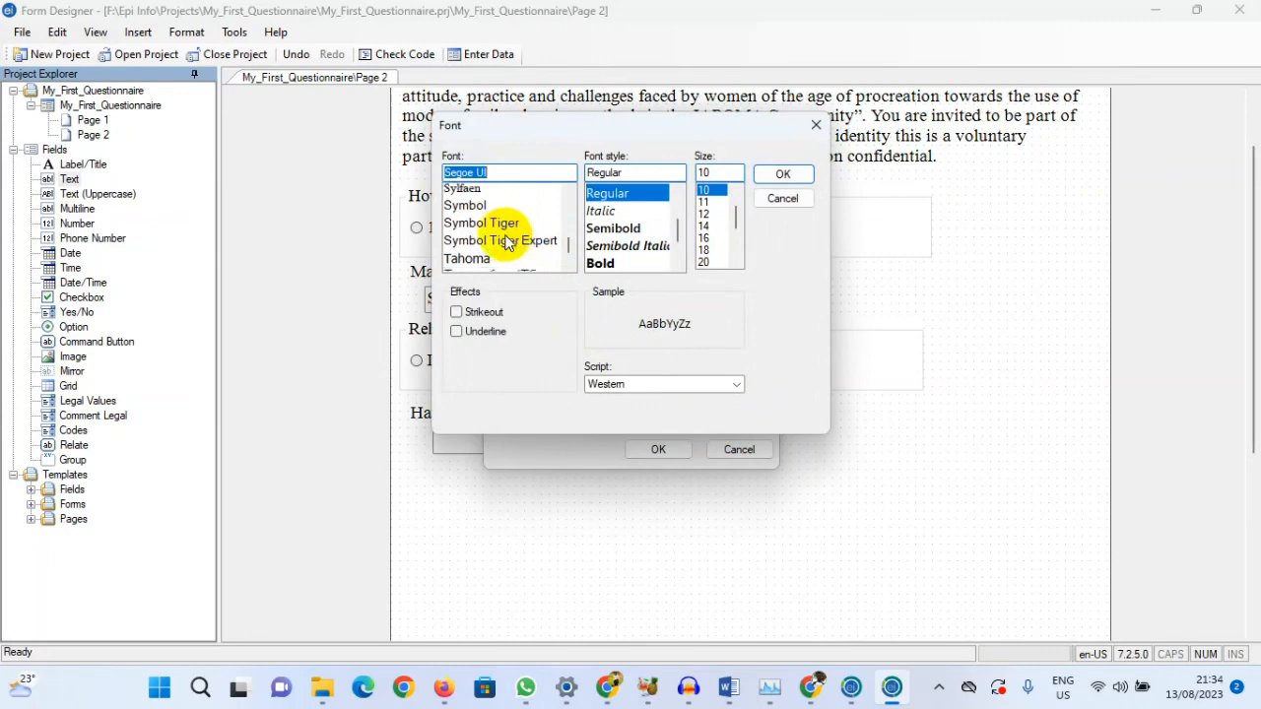
click(501, 228)
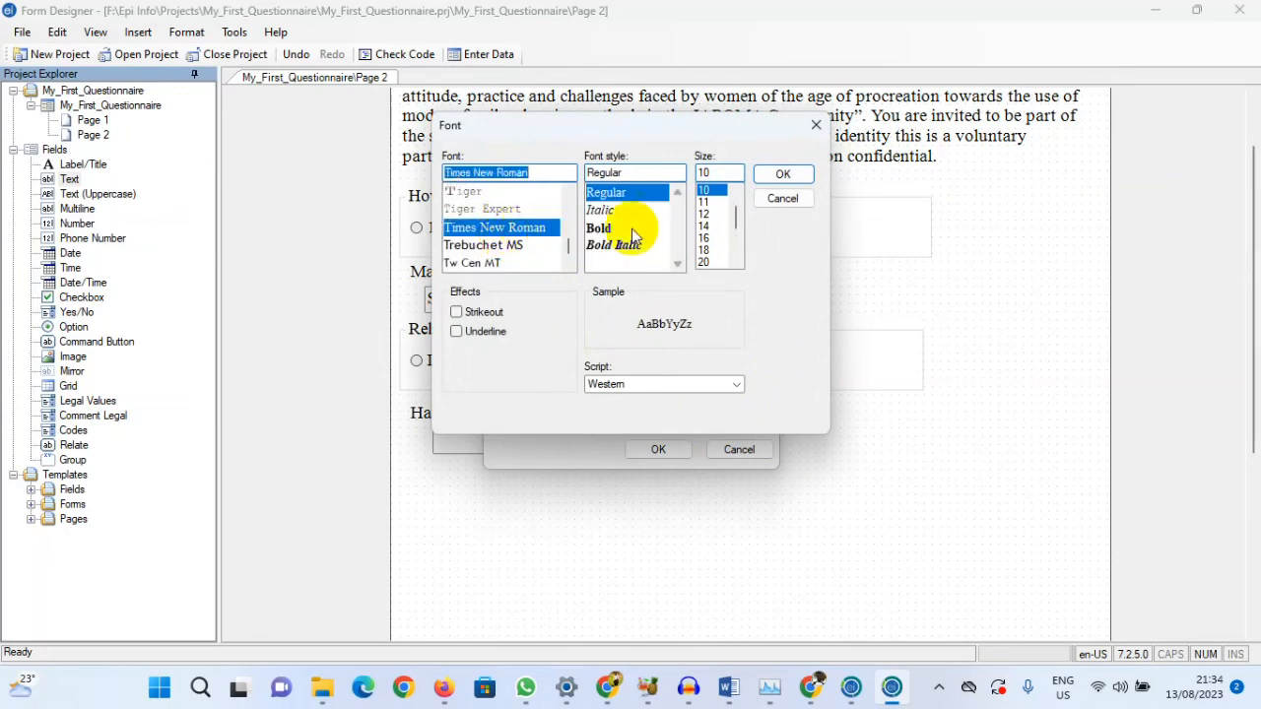
click(705, 226)
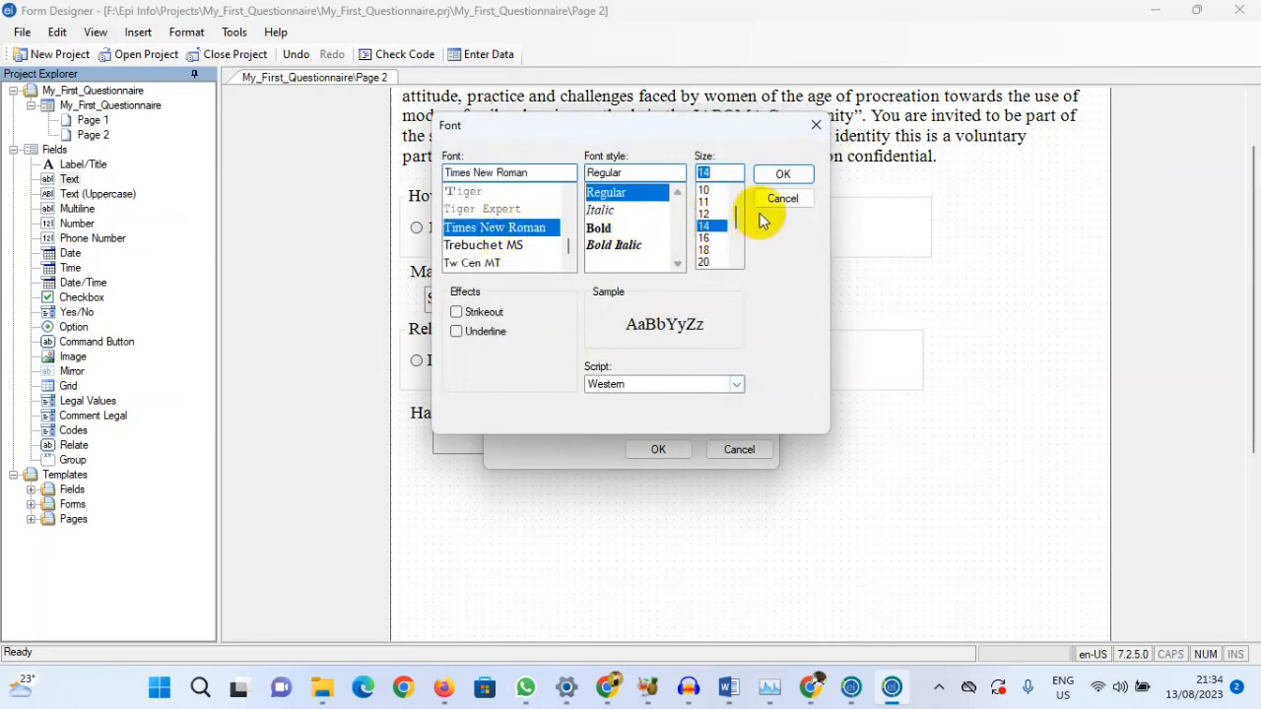
click(772, 174)
- Set the field font of the "If yes" text question to Times New Roman, size 14
click(726, 413)
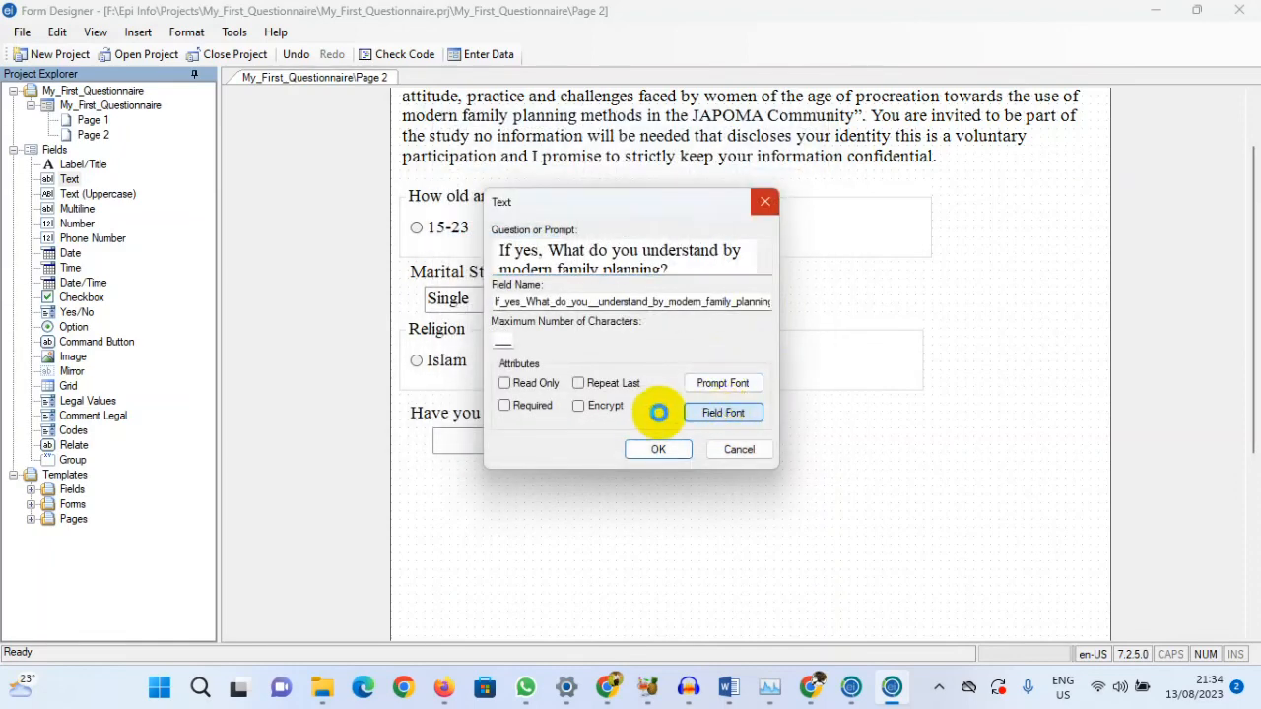
scroll(502, 244, down, 8)
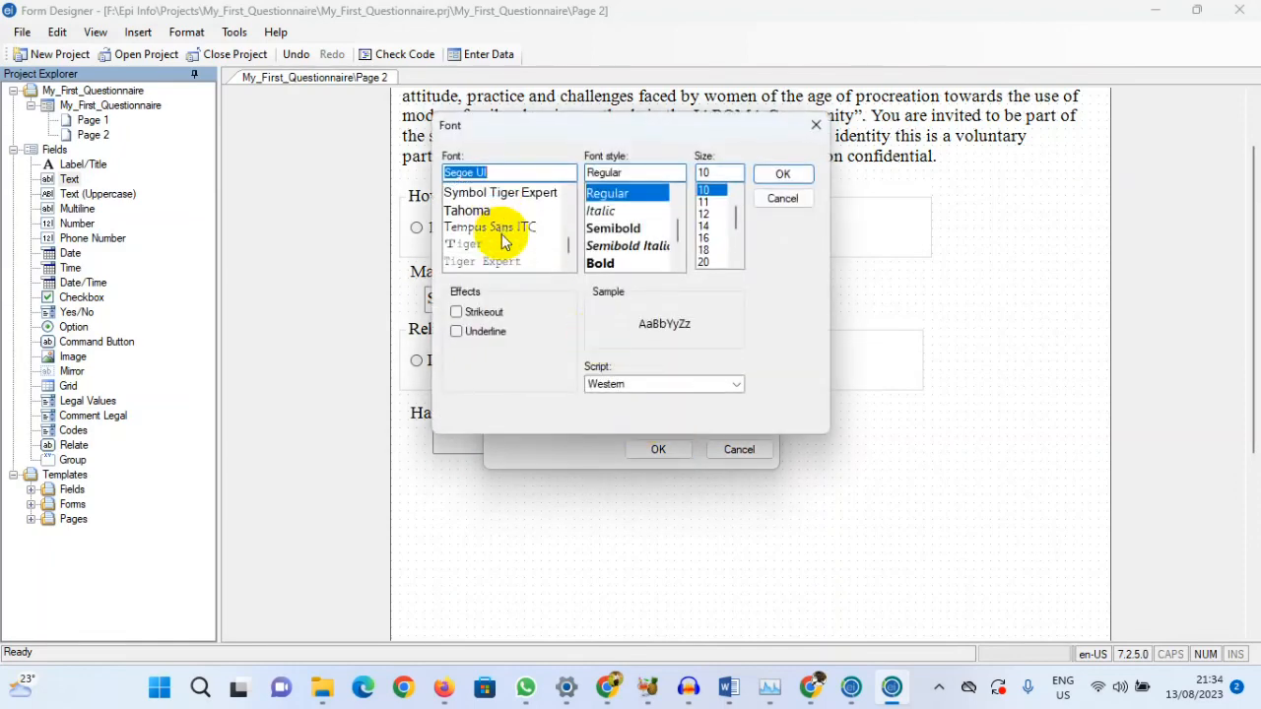
scroll(514, 200, up, 1)
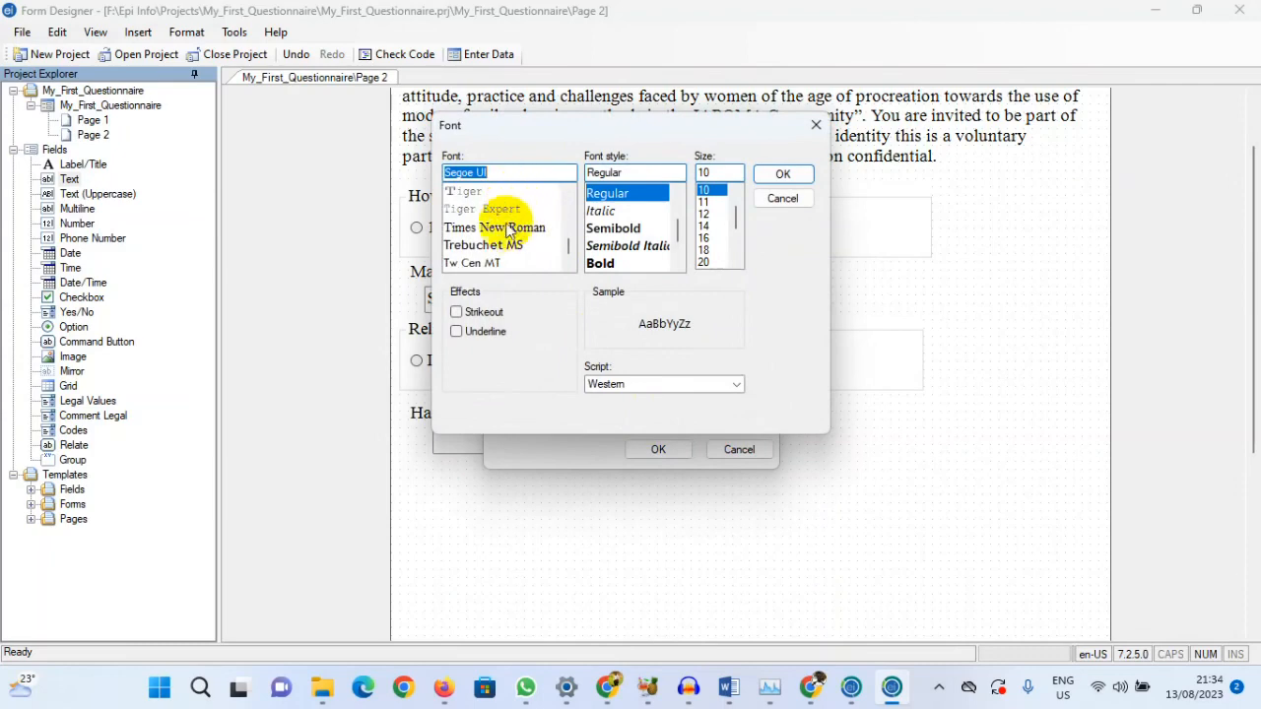
click(517, 228)
click(705, 228)
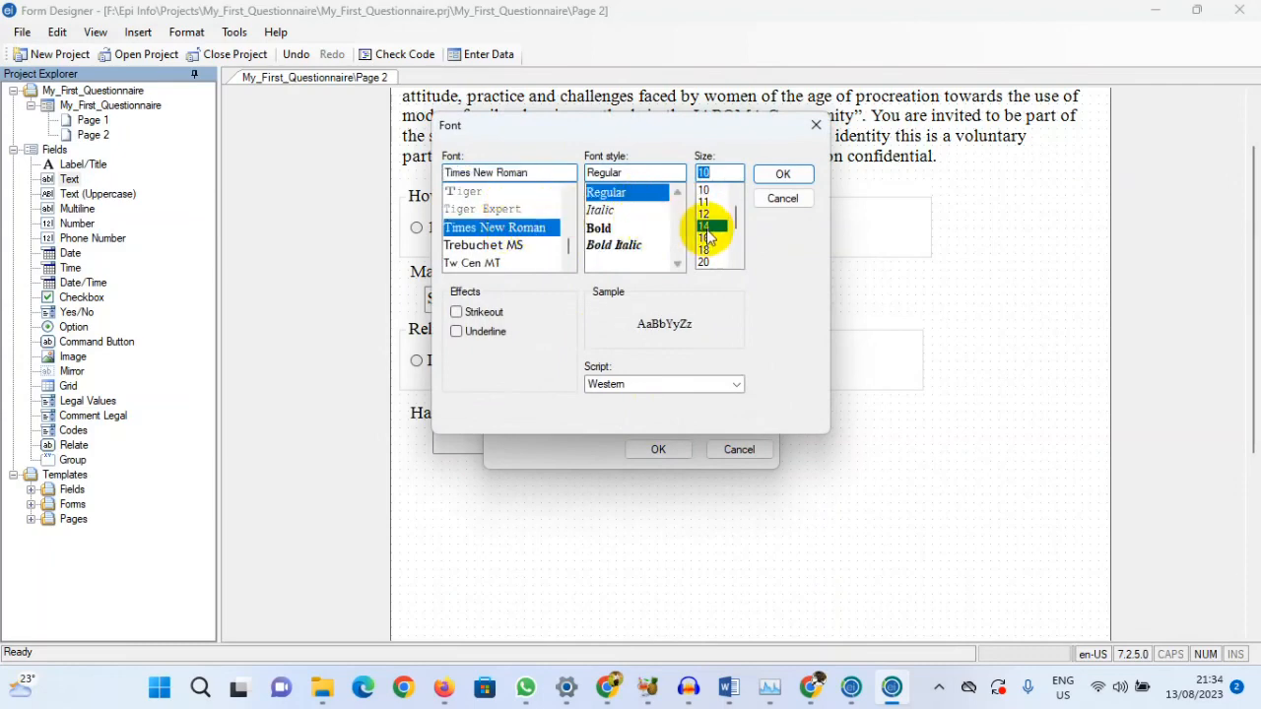
click(780, 174)
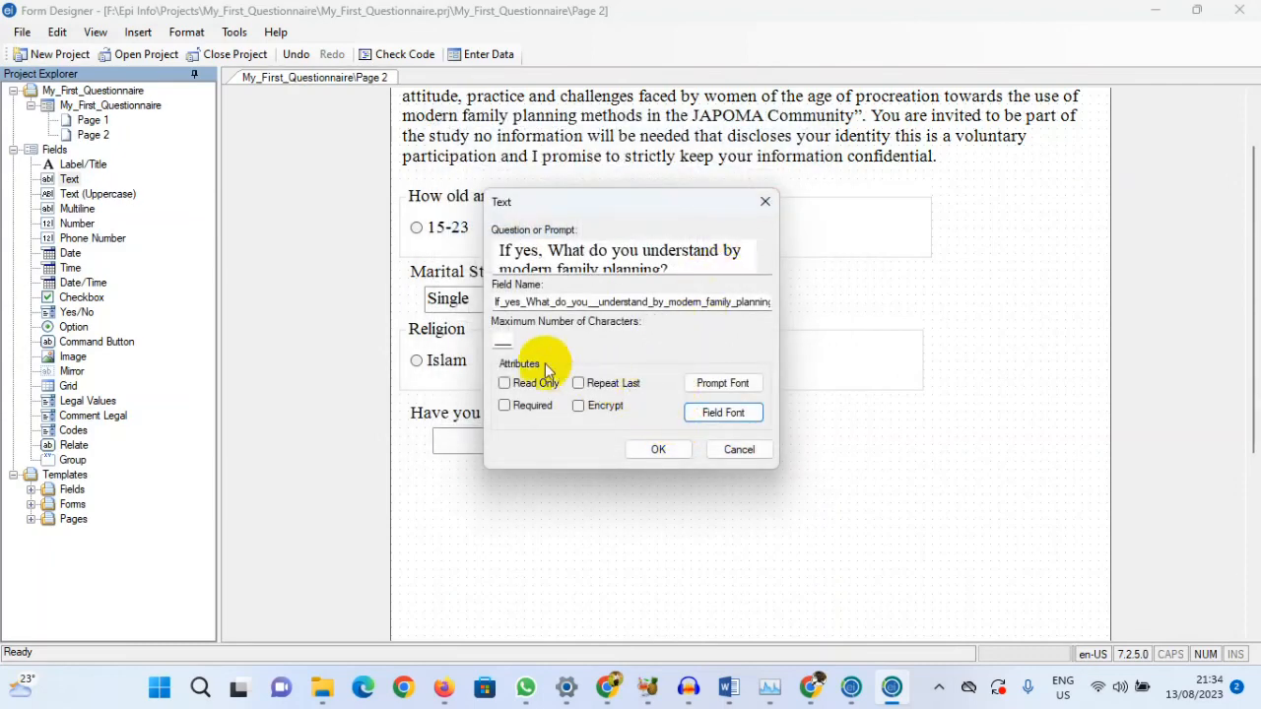
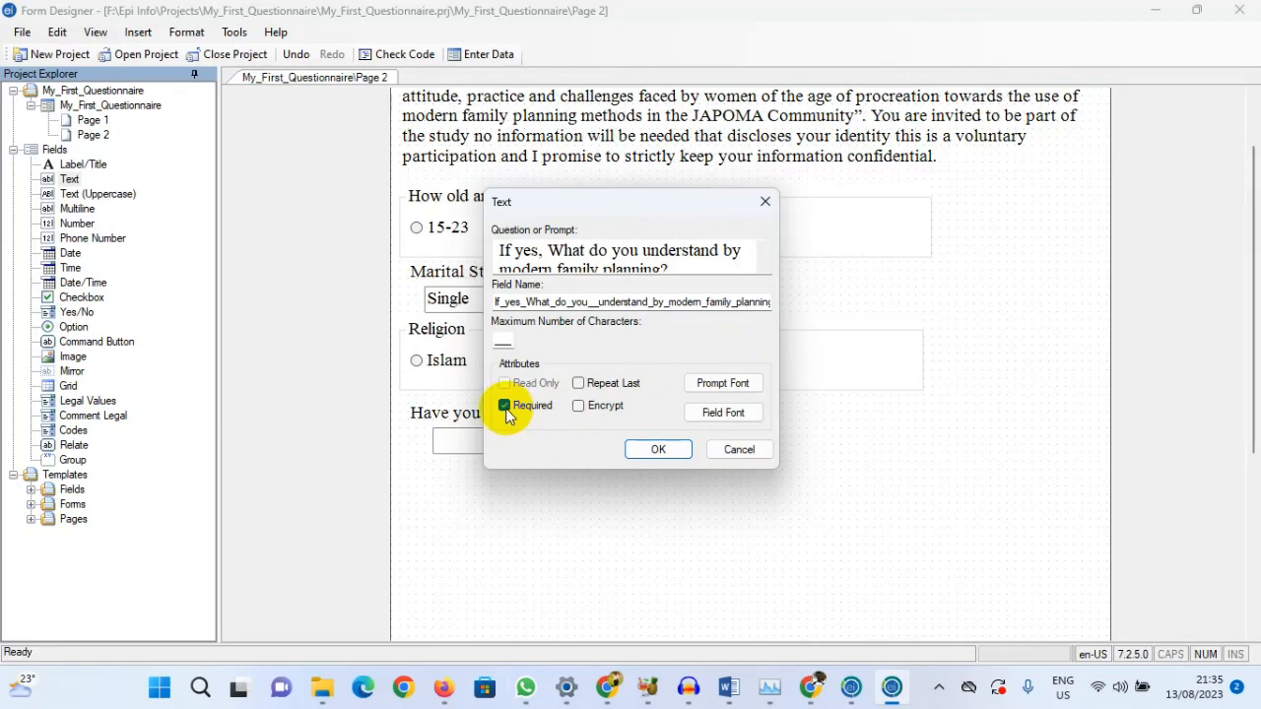
- Add the text question as not required beneath the Yes/No question and align both answer boxes with the Marital Status dropdown
click(505, 408)
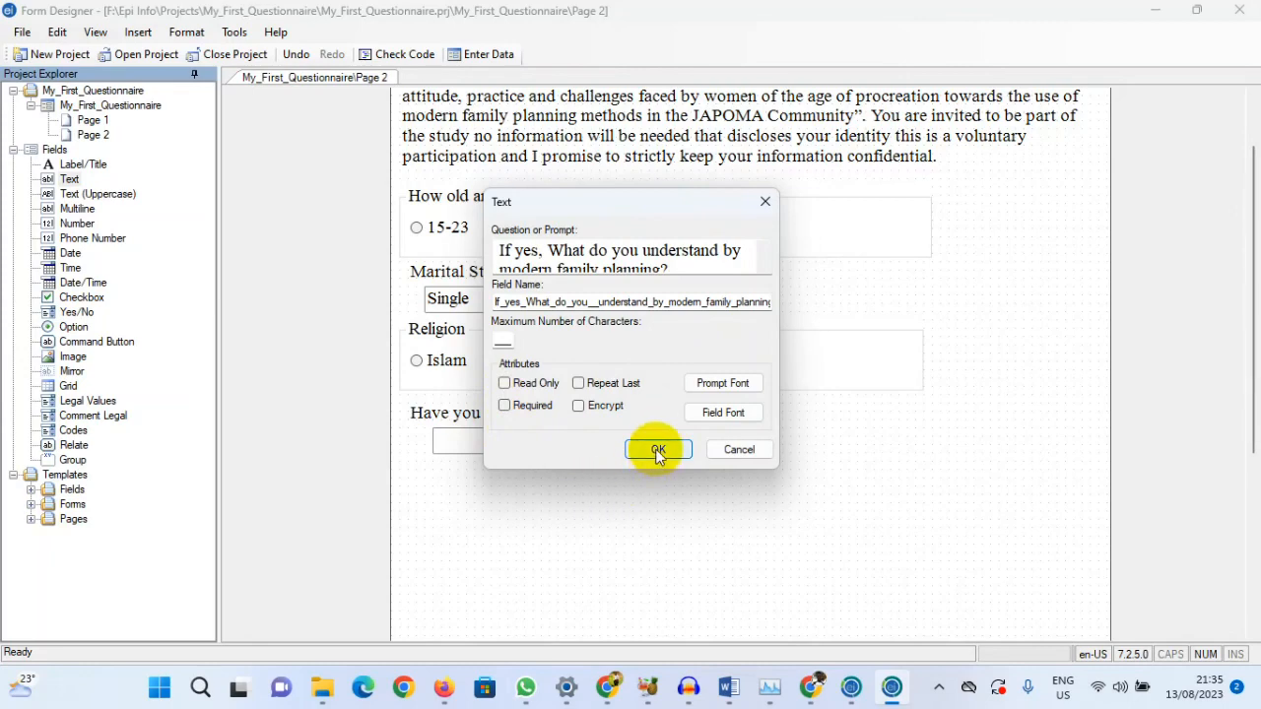
click(658, 451)
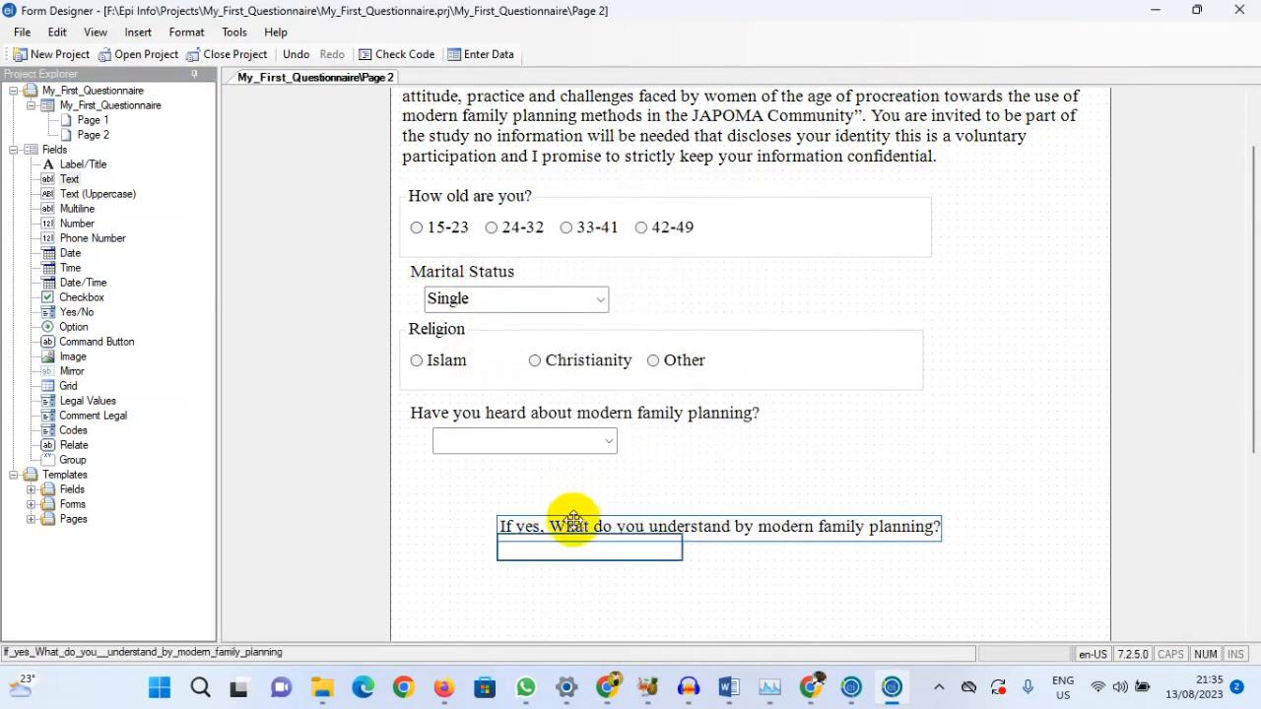
drag(572, 522, 484, 507)
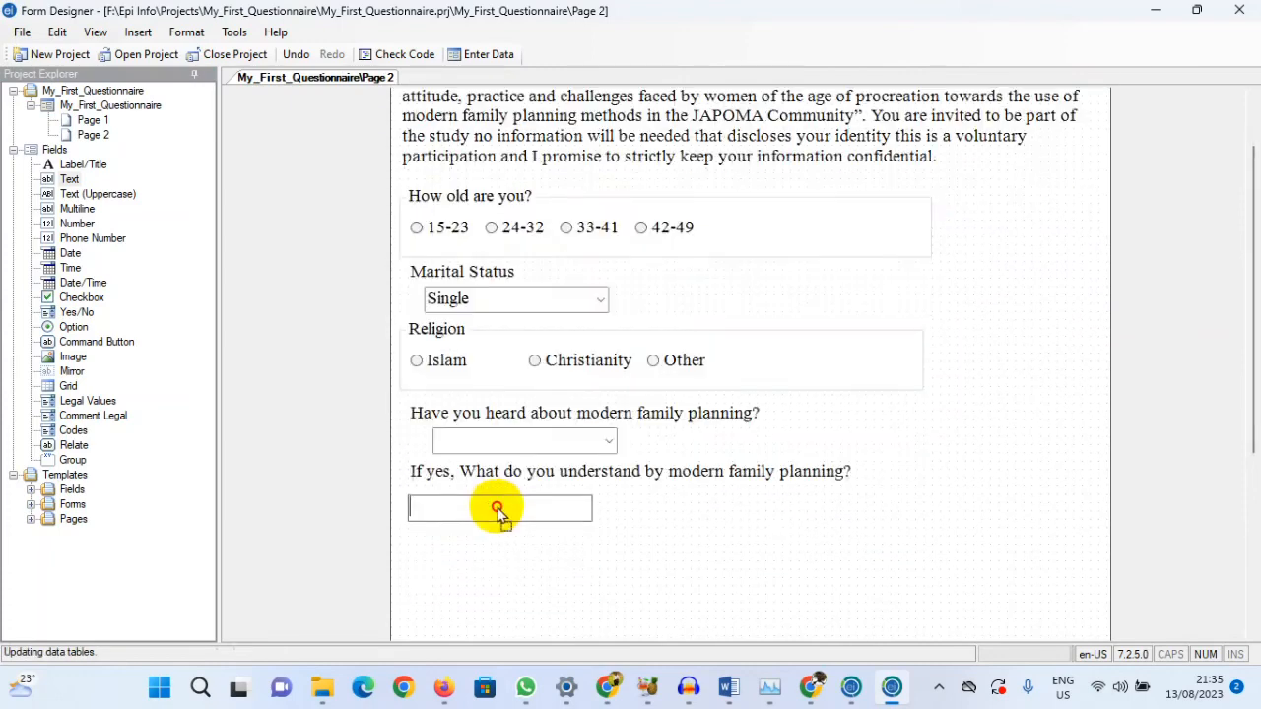
drag(477, 506, 495, 506)
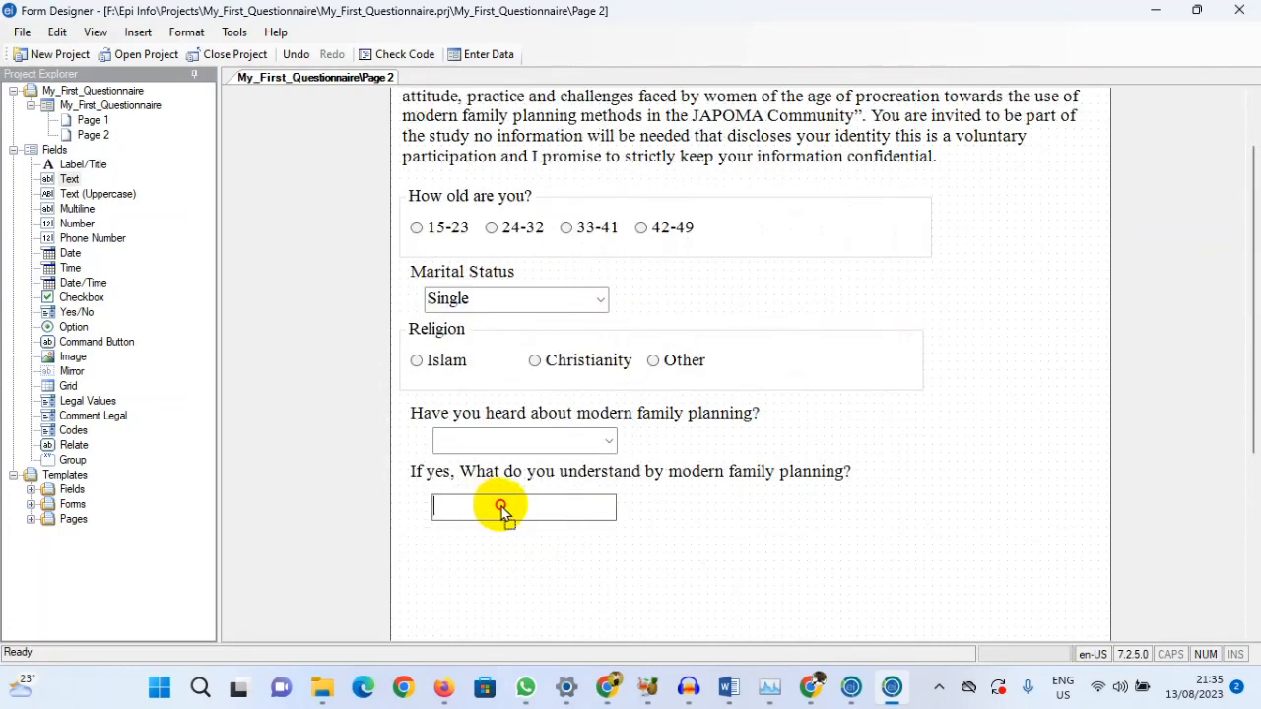
drag(501, 508, 494, 508)
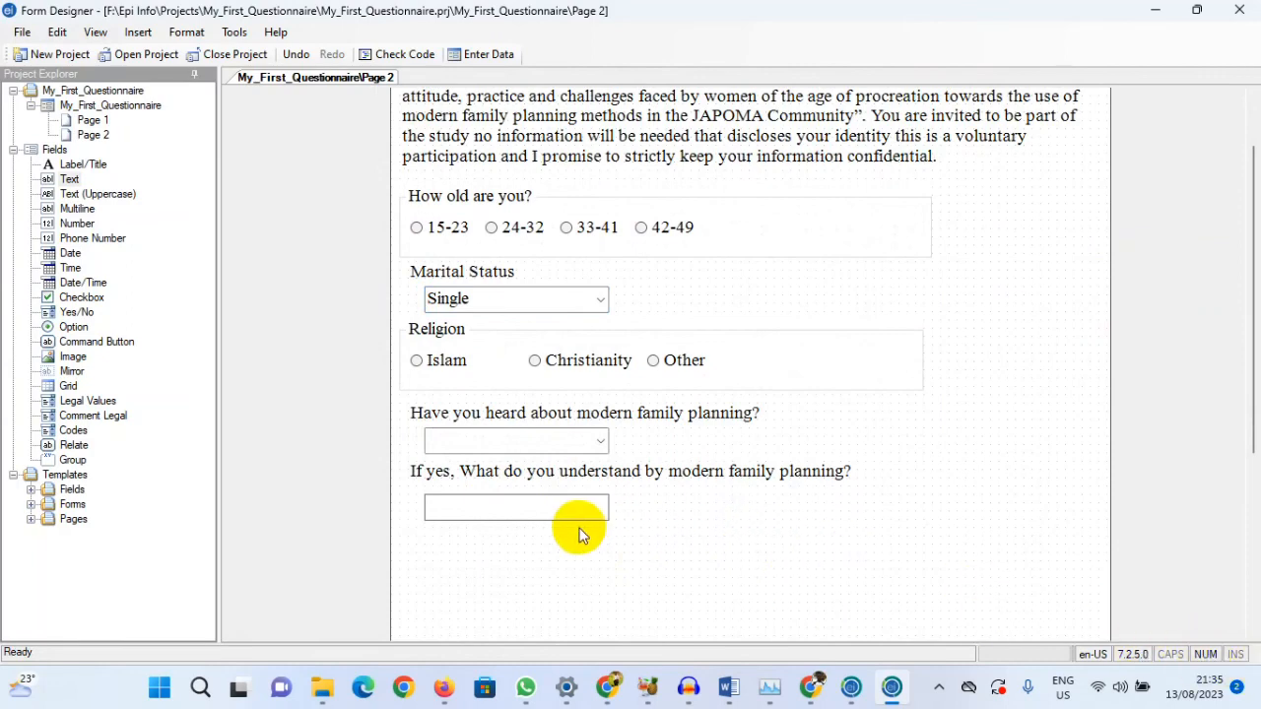
click(631, 411)
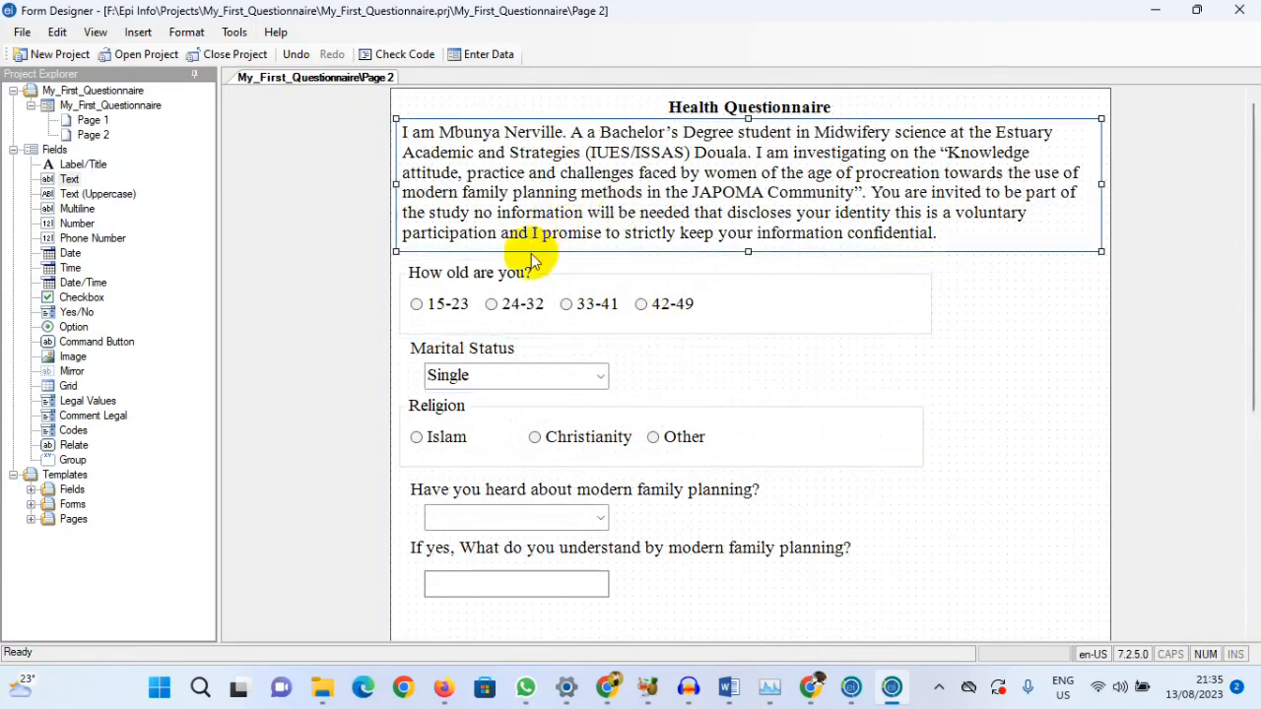
- Start data entry for the form and create its data table named My_First_Questionnaire with starting ID 1
click(481, 55)
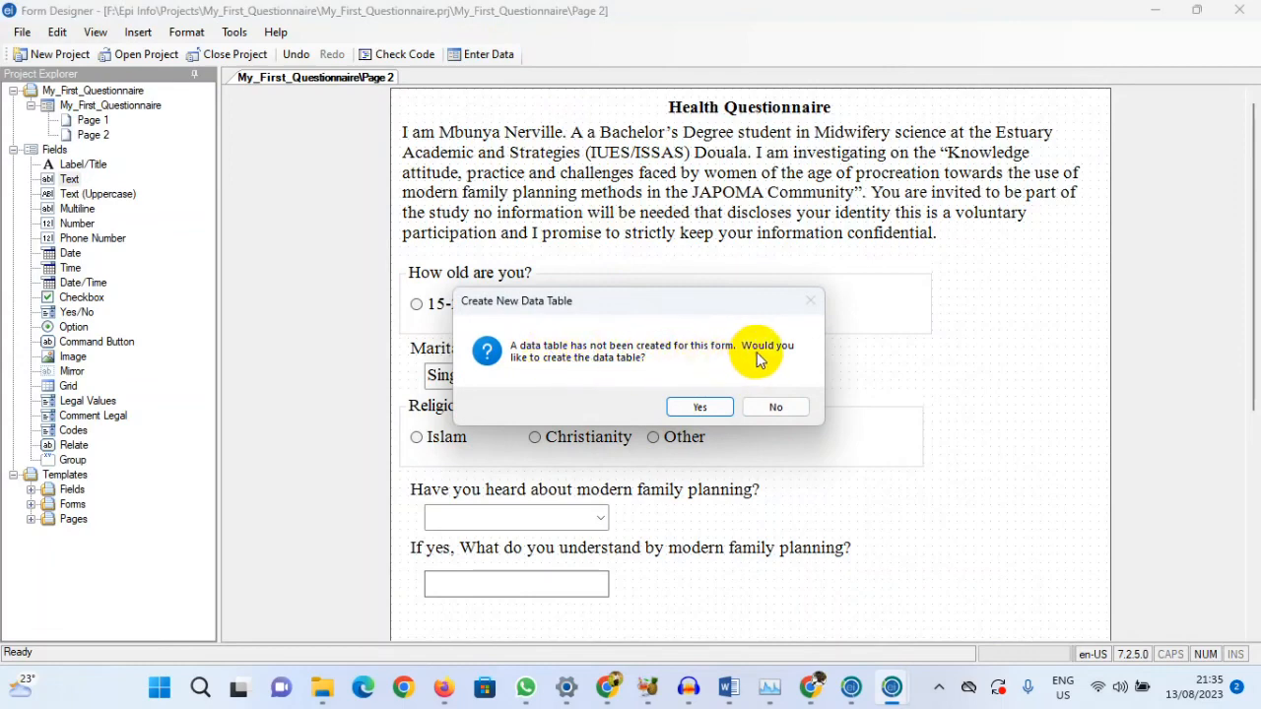
click(698, 405)
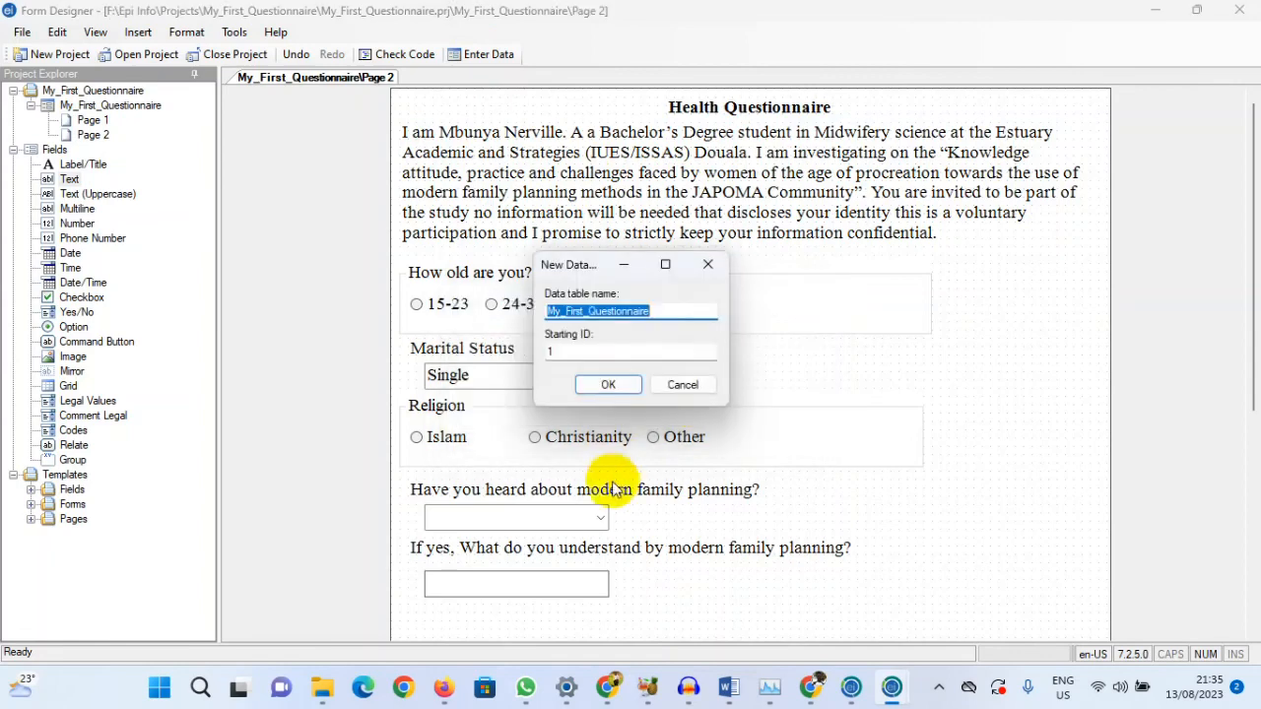
click(605, 387)
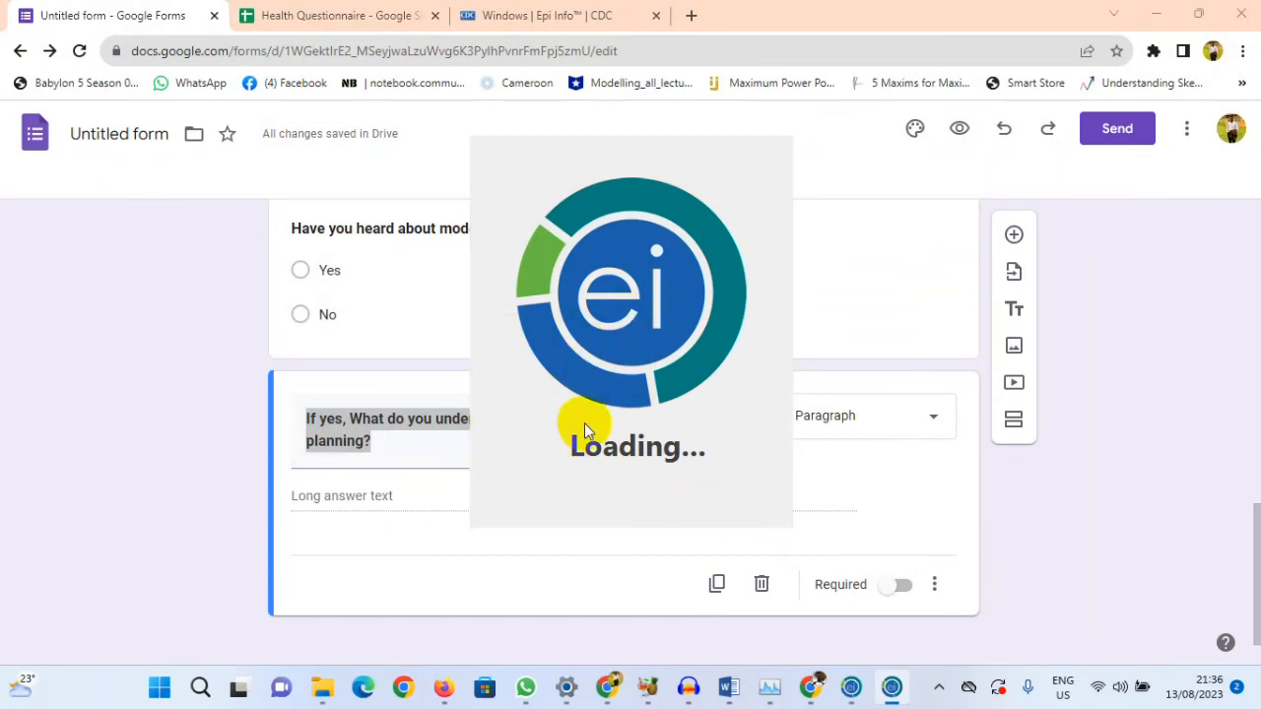
- Open Enter Data from the Epi Info main window, dismiss the Bad Image error, and switch between the questionnaire's pages
click(894, 693)
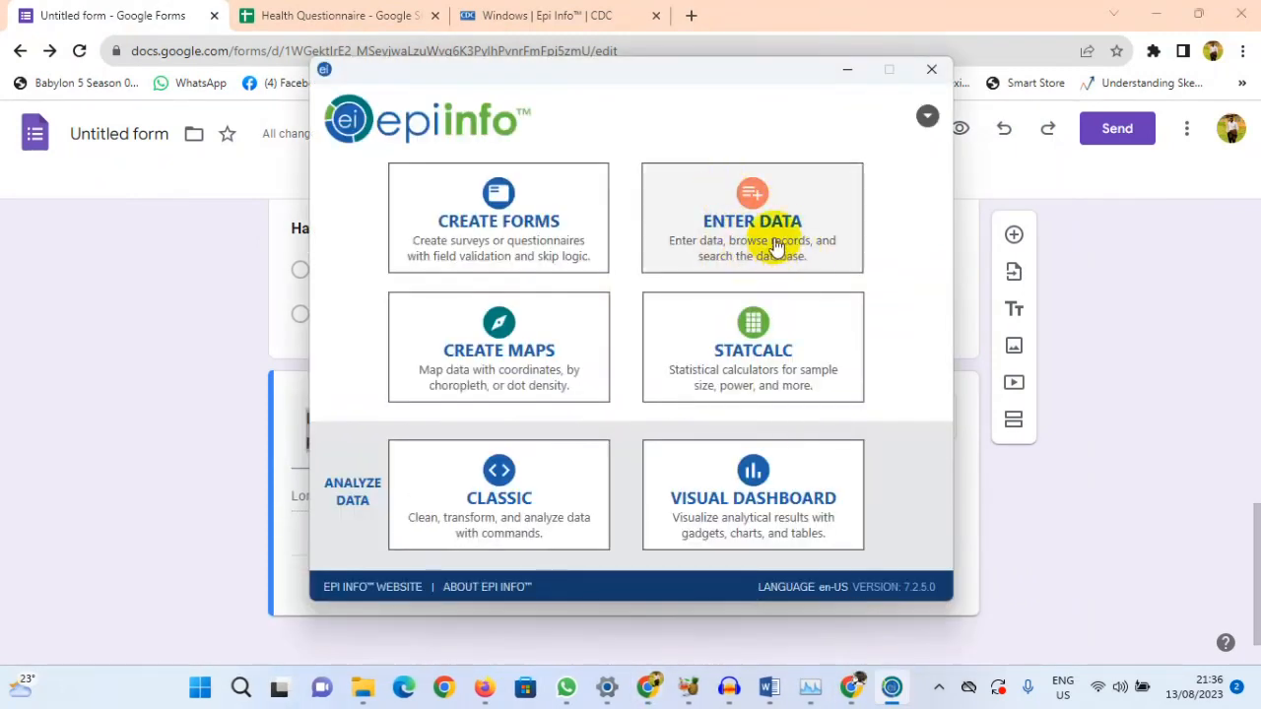
click(764, 207)
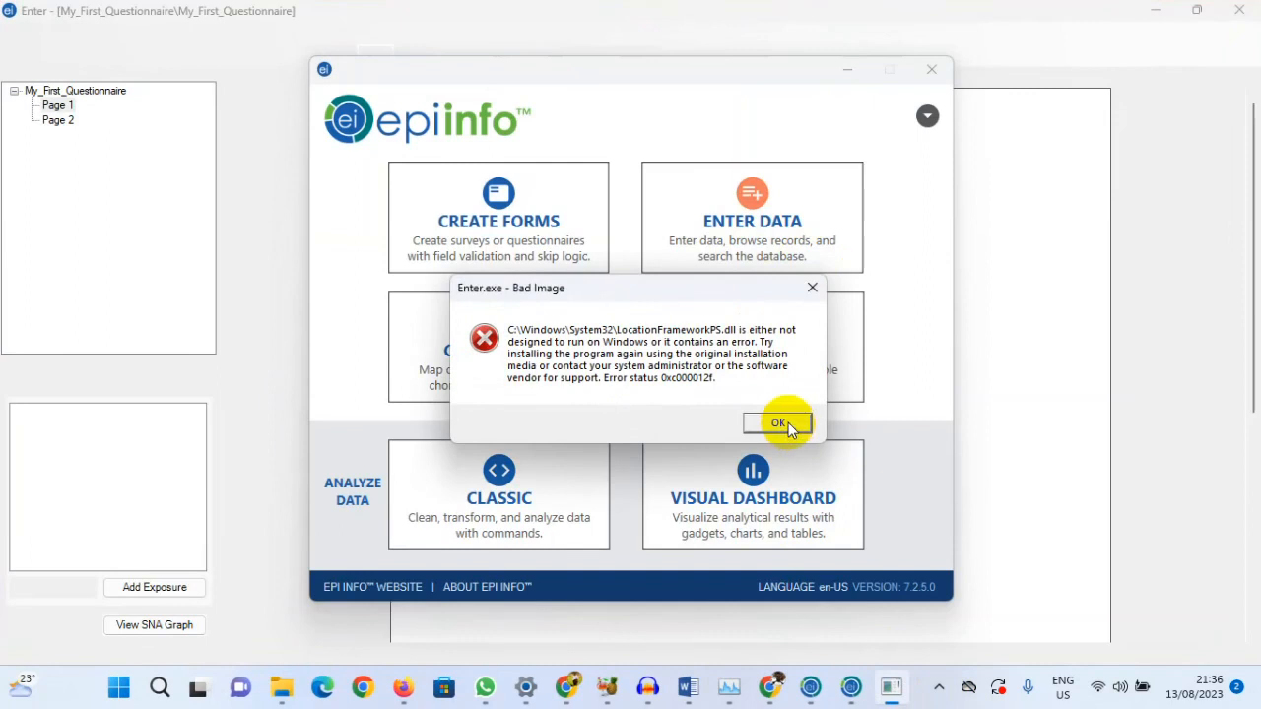
click(844, 70)
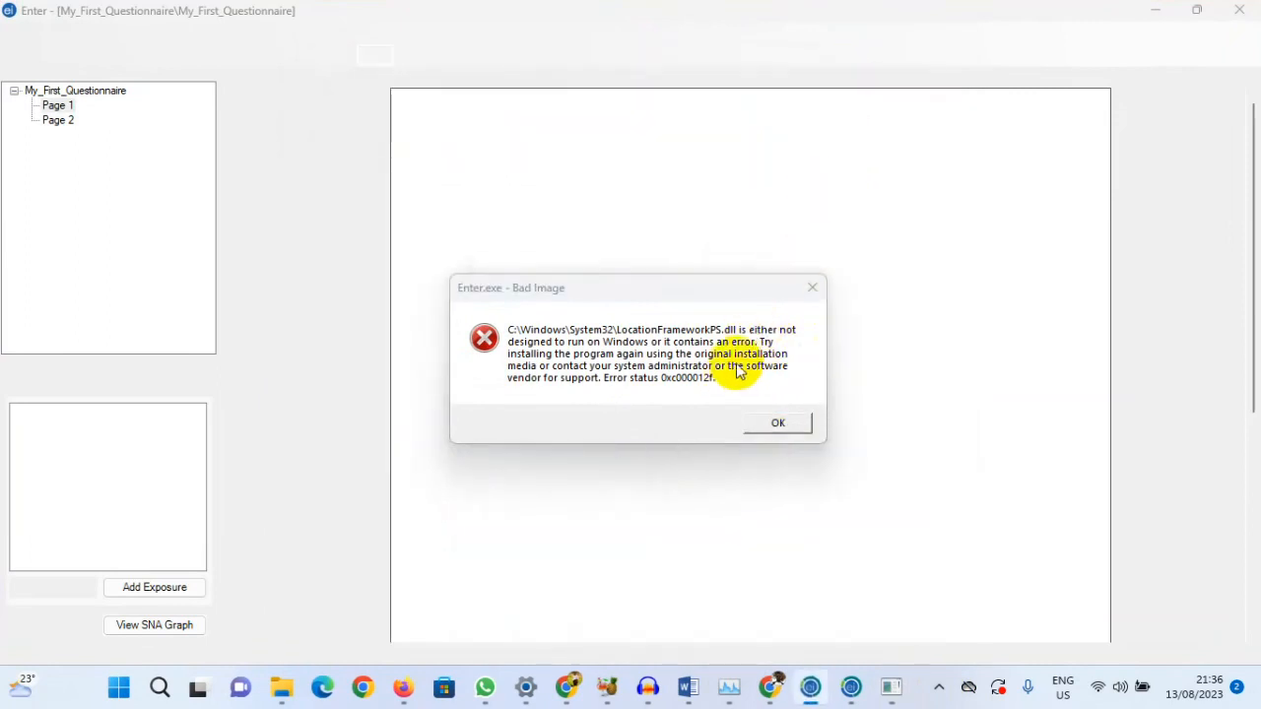
click(778, 424)
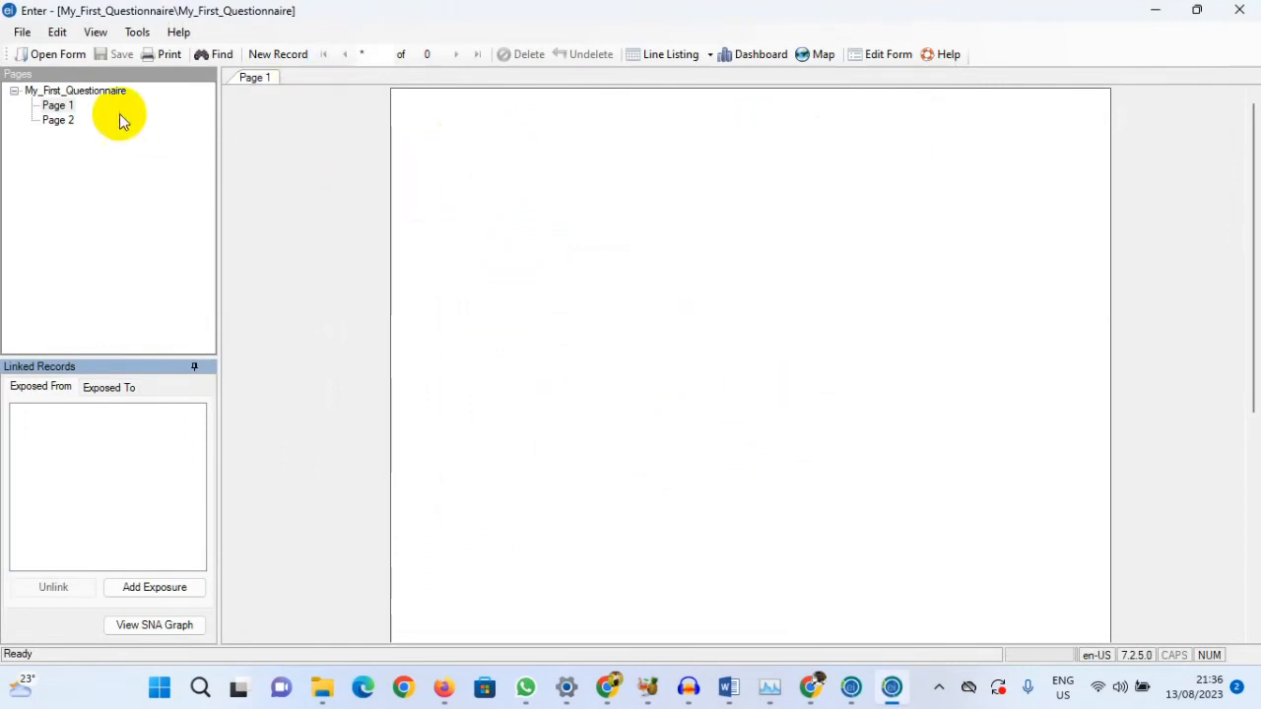
click(57, 106)
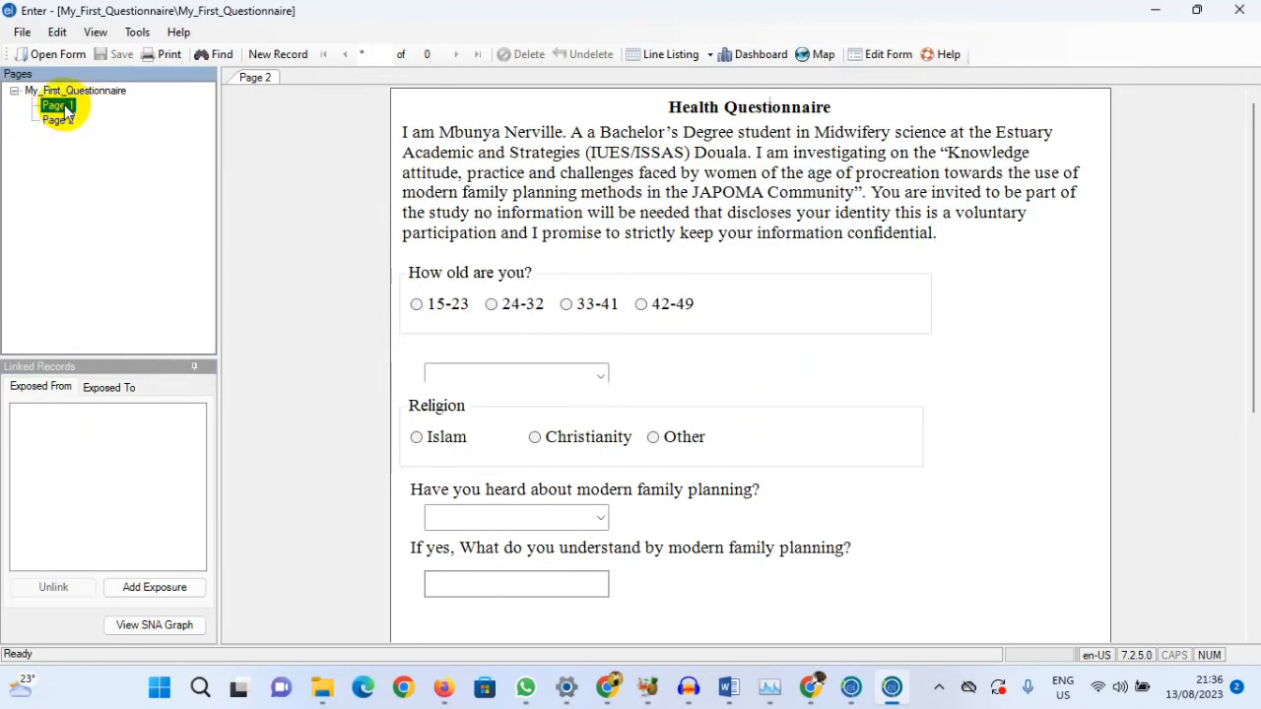
- Return the My_First_Questionnaire form to Form Designer for editing and display its Page 2
click(58, 119)
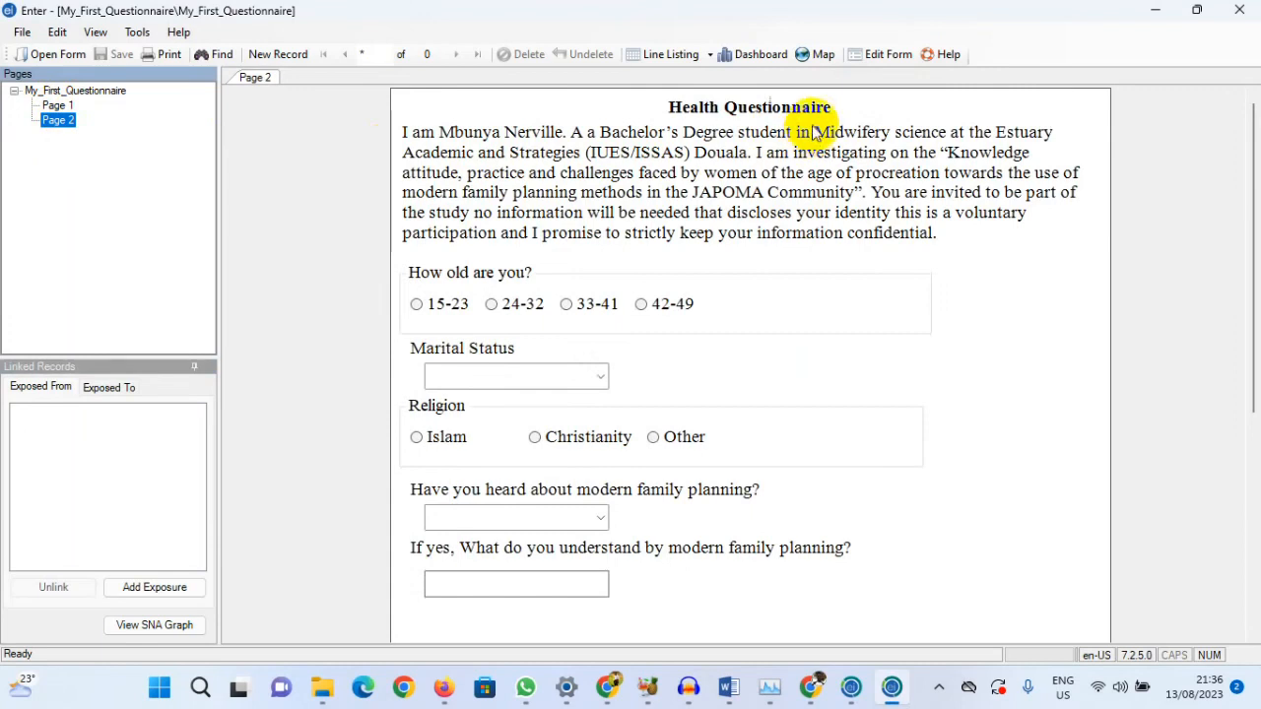
click(883, 55)
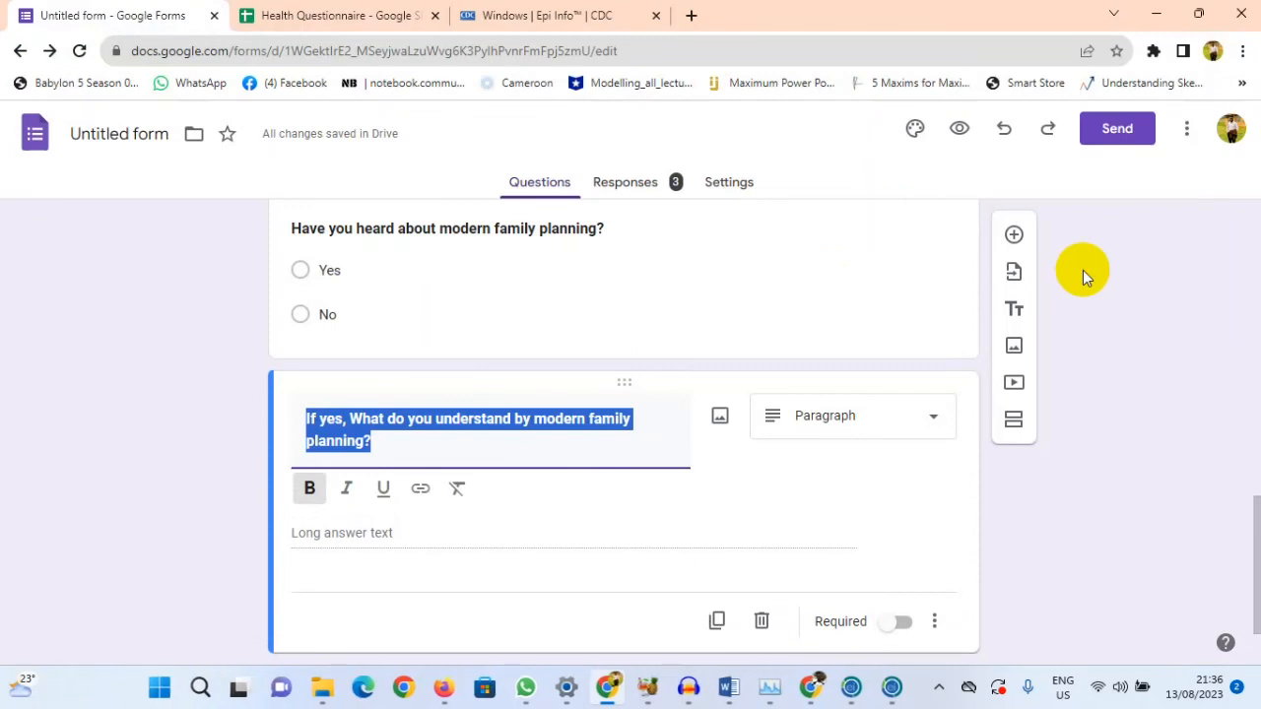
click(892, 690)
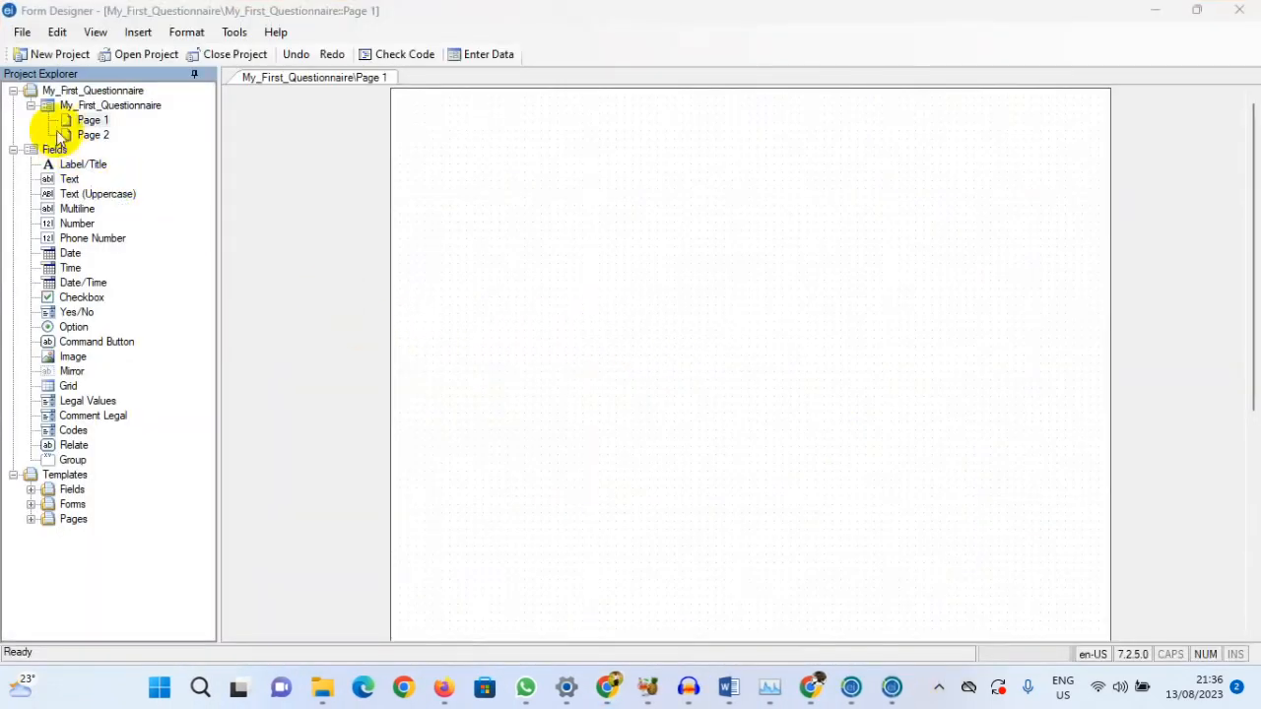
click(94, 135)
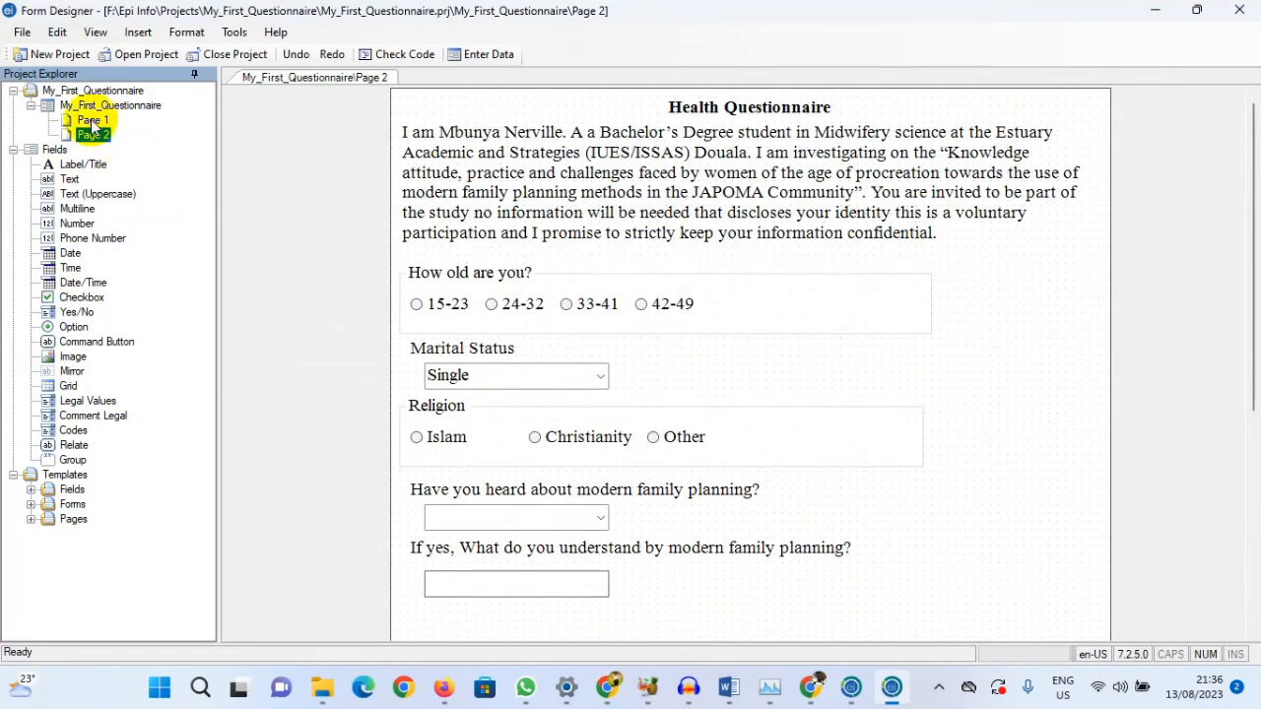
- Delete the empty Page 1 from the form and confirm the deletion
click(92, 121)
right_click(90, 121)
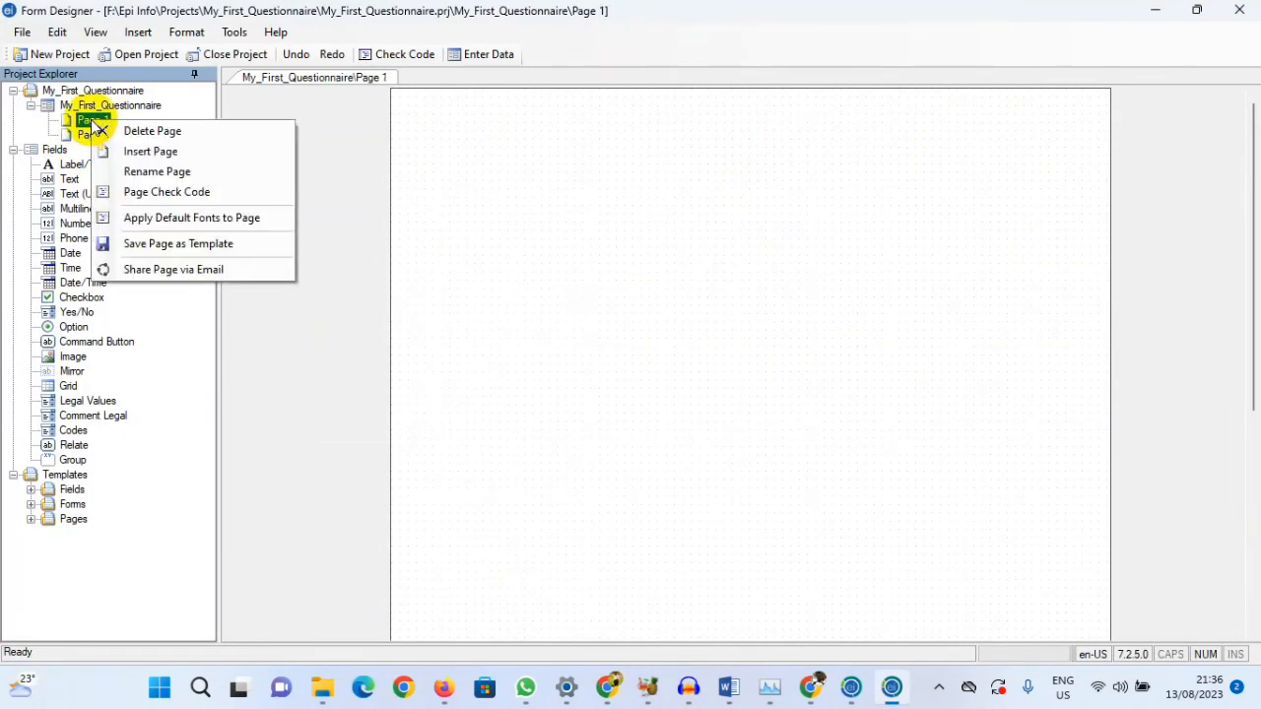
click(156, 132)
click(696, 417)
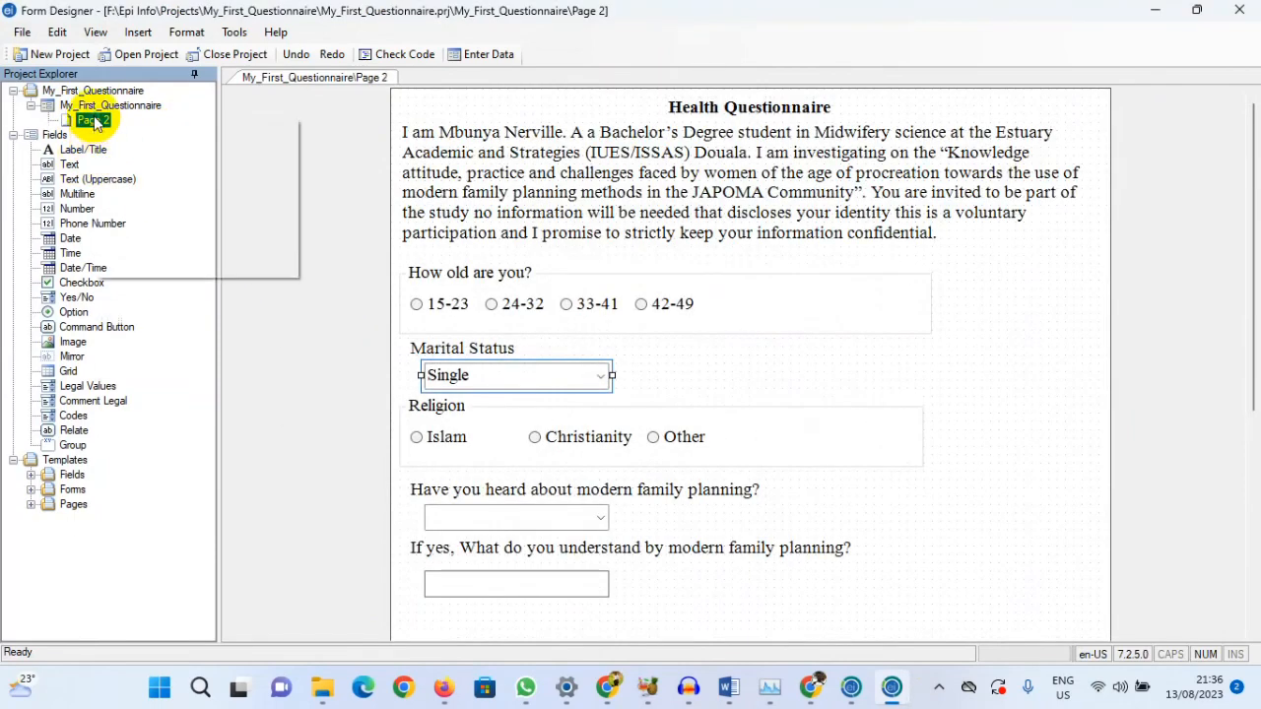
- Rename the remaining questionnaire page as Page 1
right_click(94, 121)
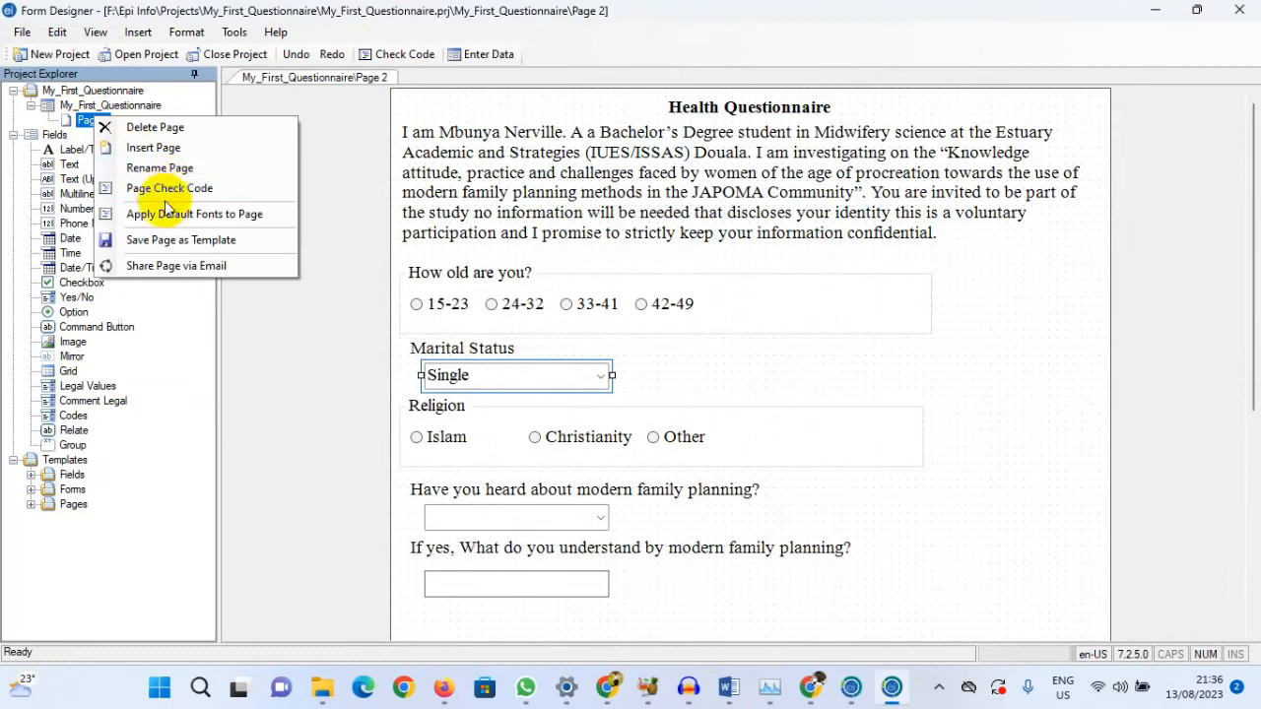
click(175, 170)
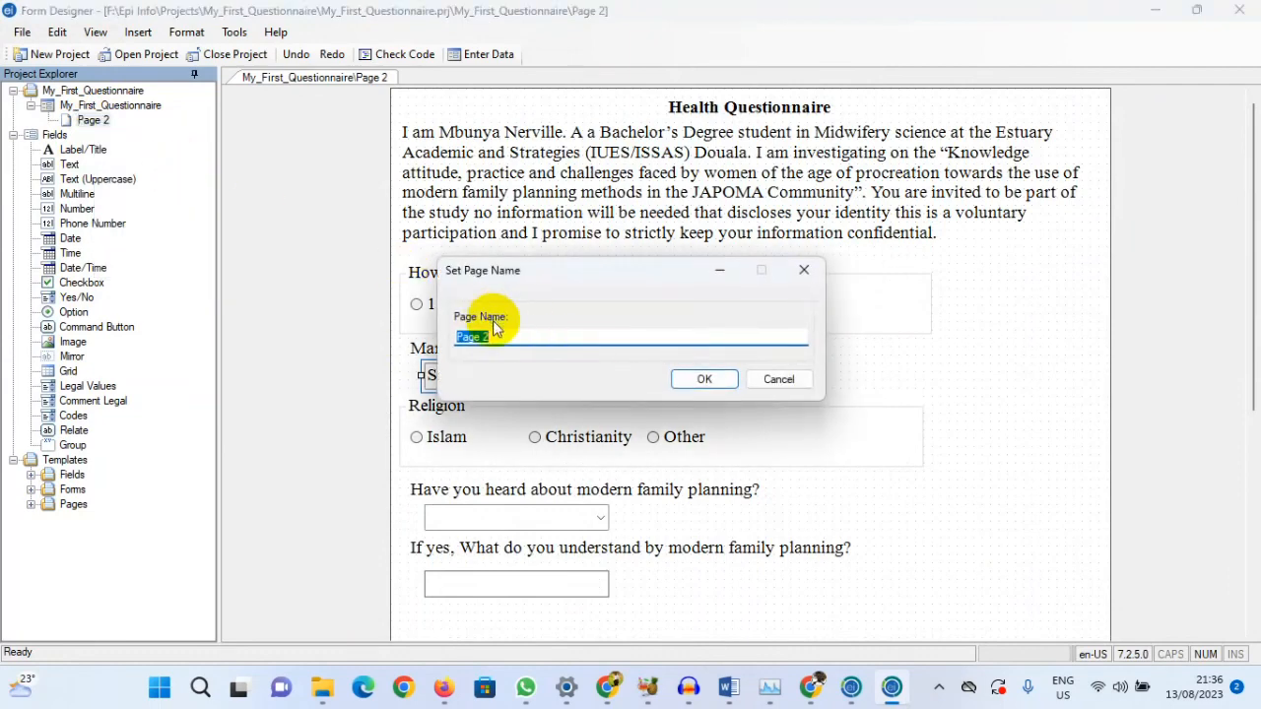
key(BackSpace)
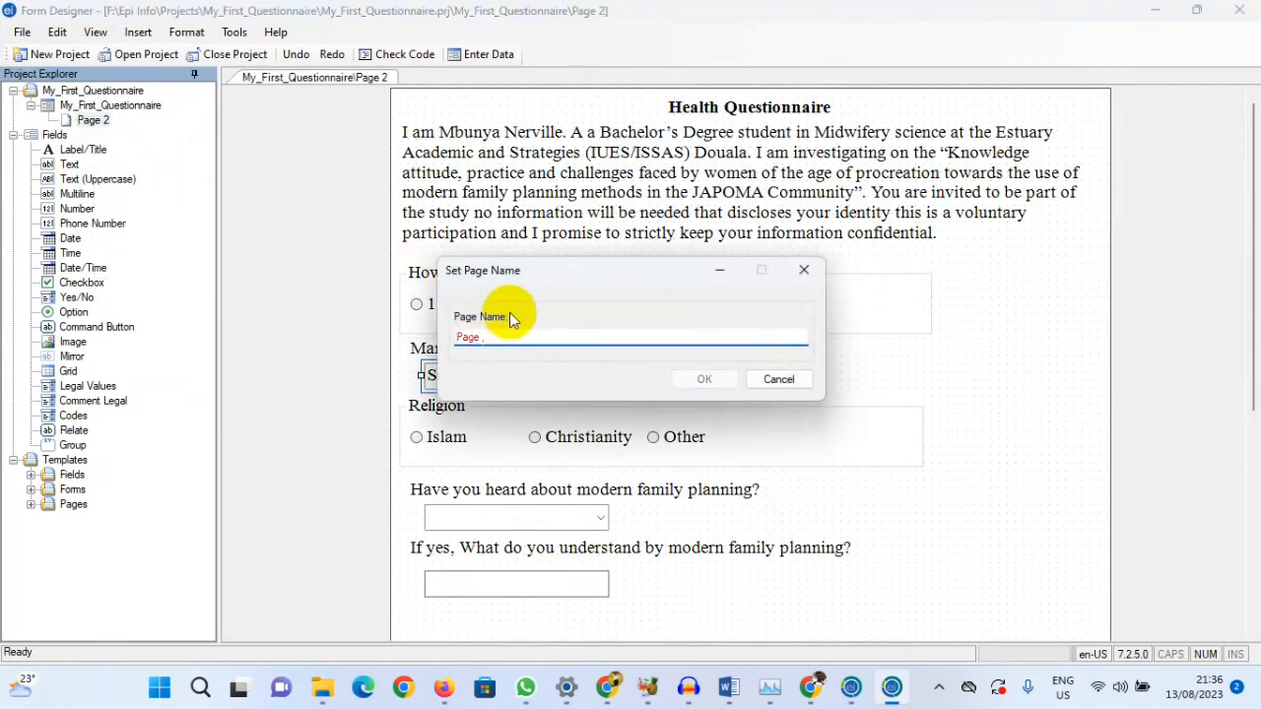
text(1)
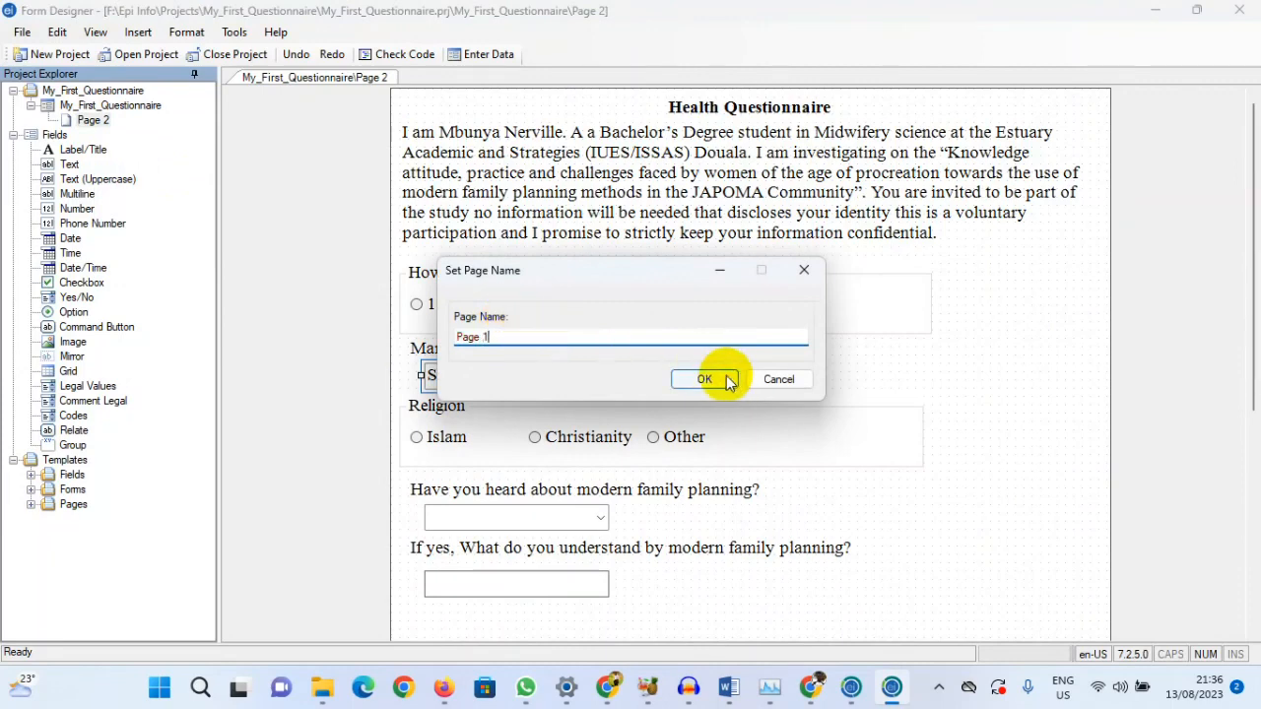
click(706, 381)
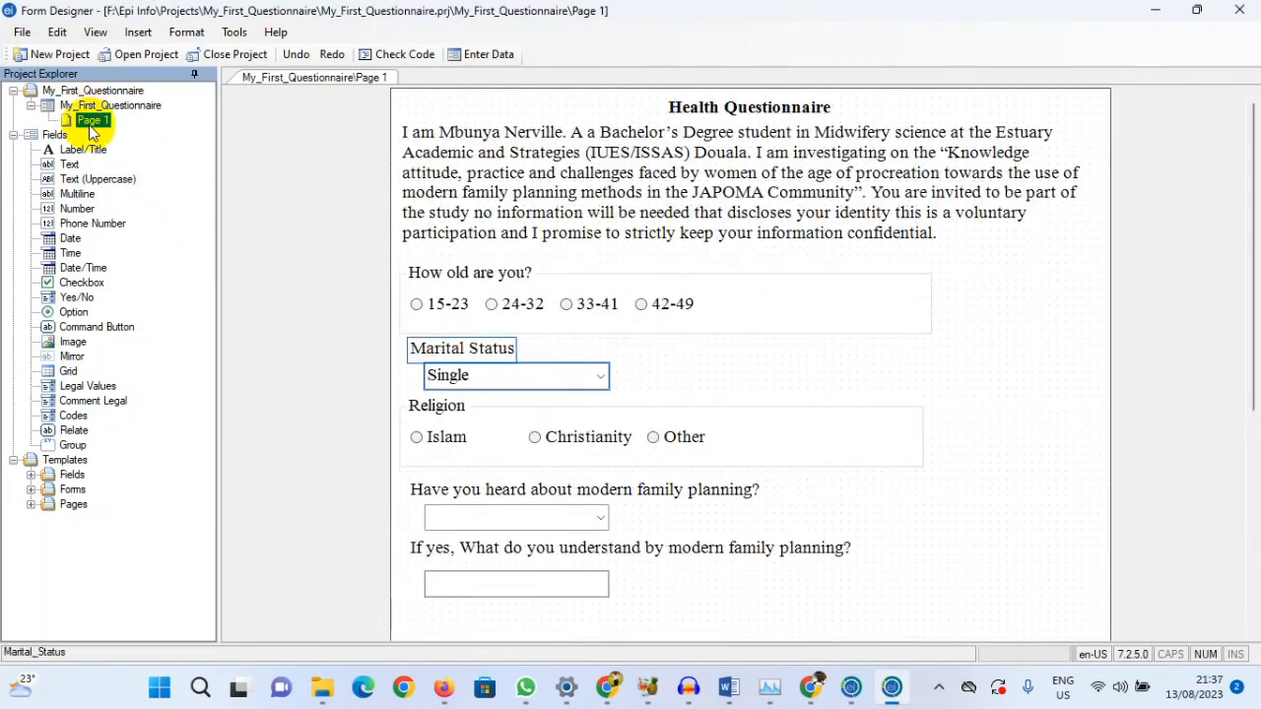
- Add a new blank page named Page 2 to the My_First_Questionnaire form
click(109, 106)
right_click(109, 107)
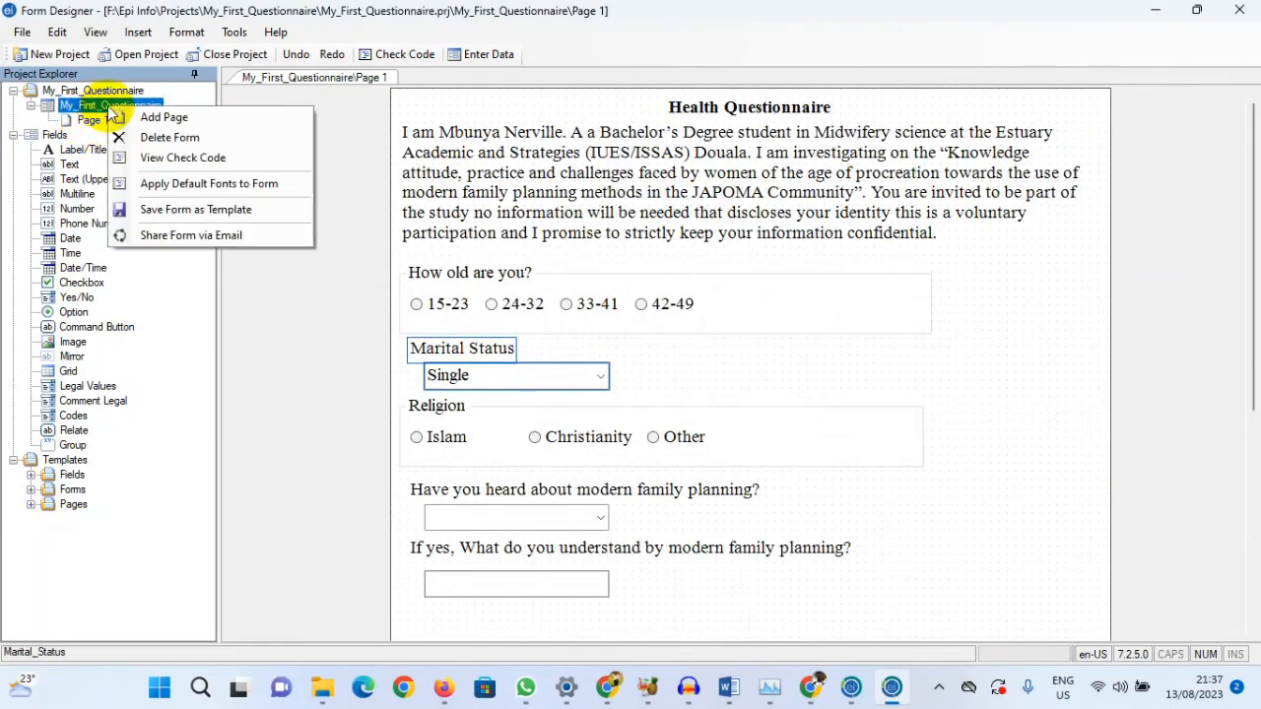
click(181, 121)
text(2)
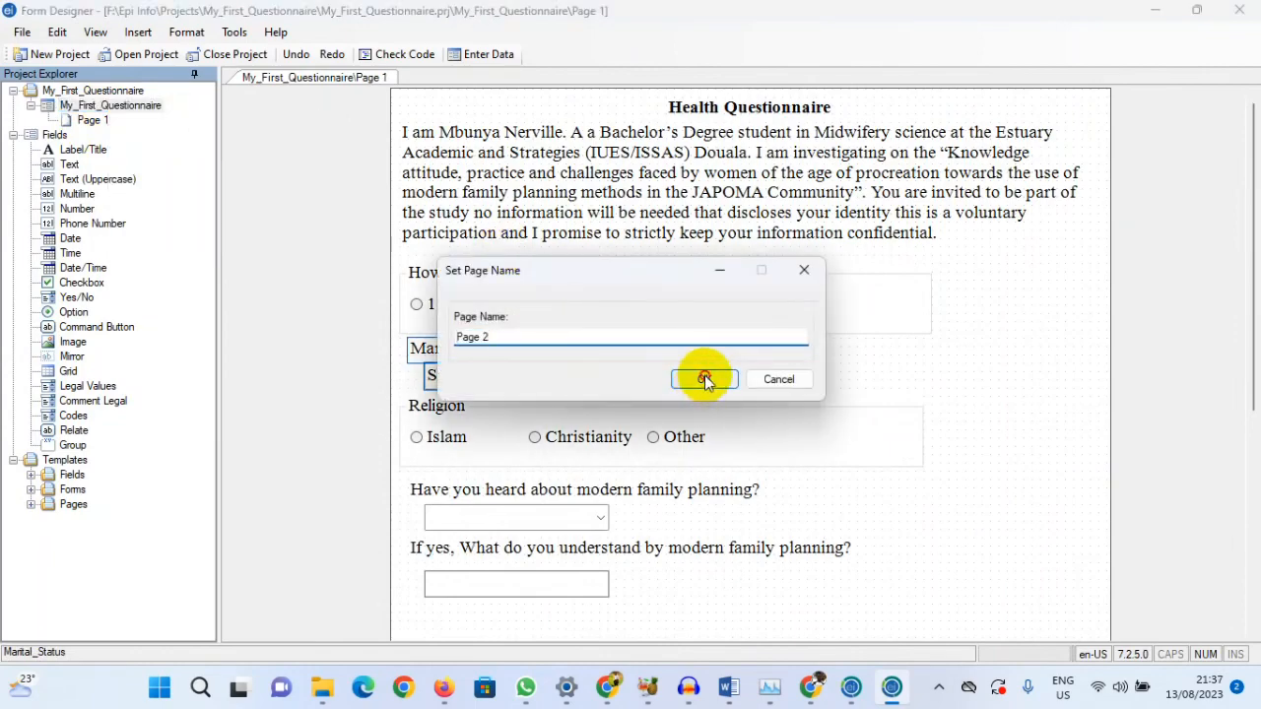
click(703, 379)
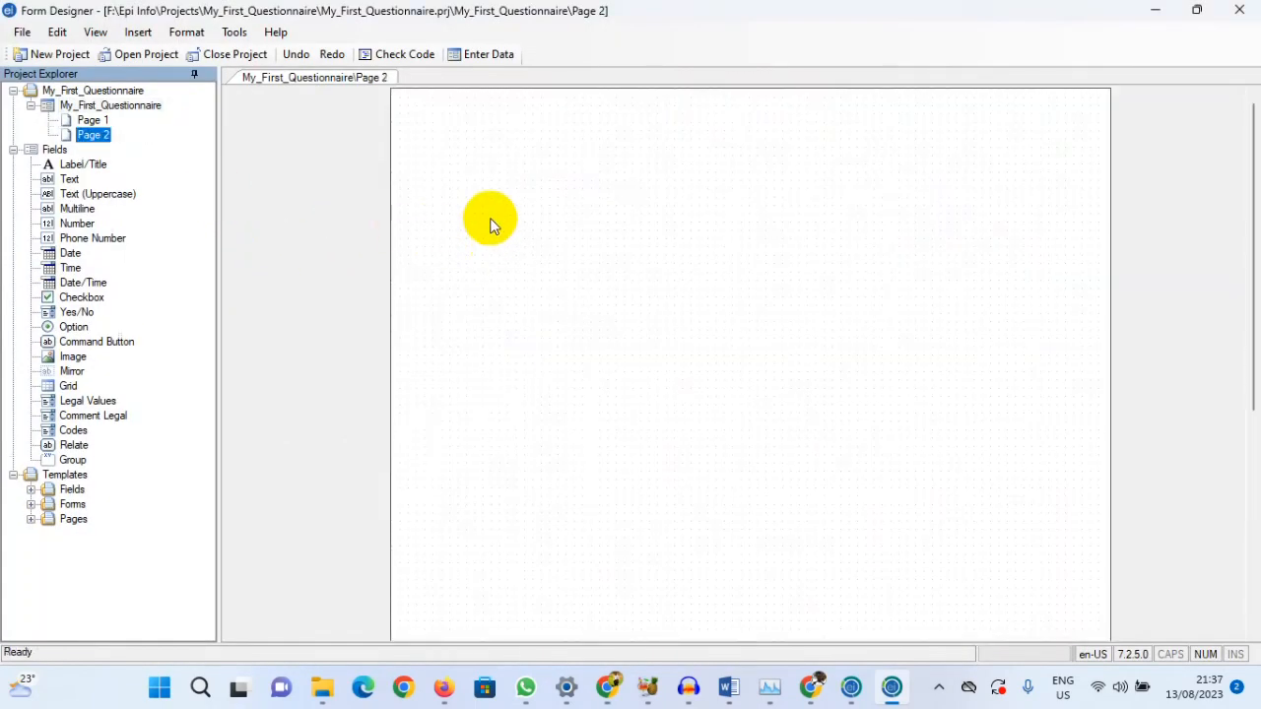
click(491, 220)
- Open the form for data entry from its Page 1, dismiss the Bad Image error, and display Page 1
click(93, 120)
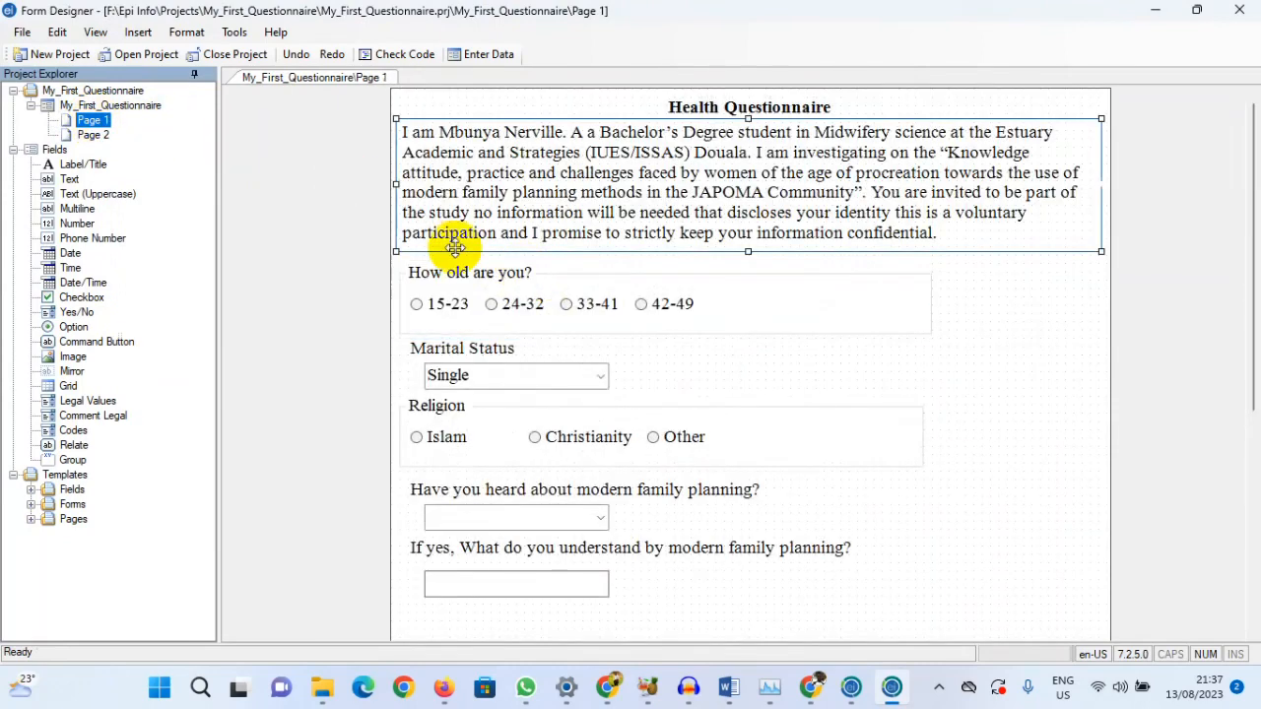
click(479, 56)
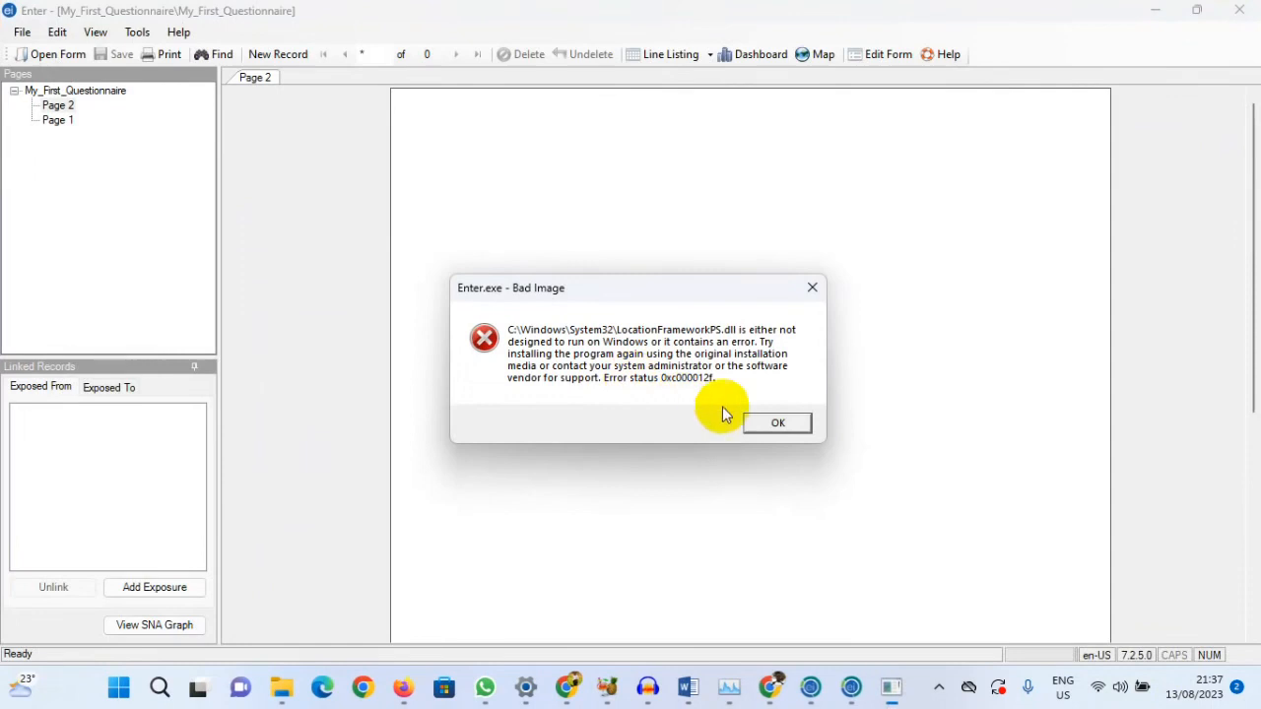
click(777, 424)
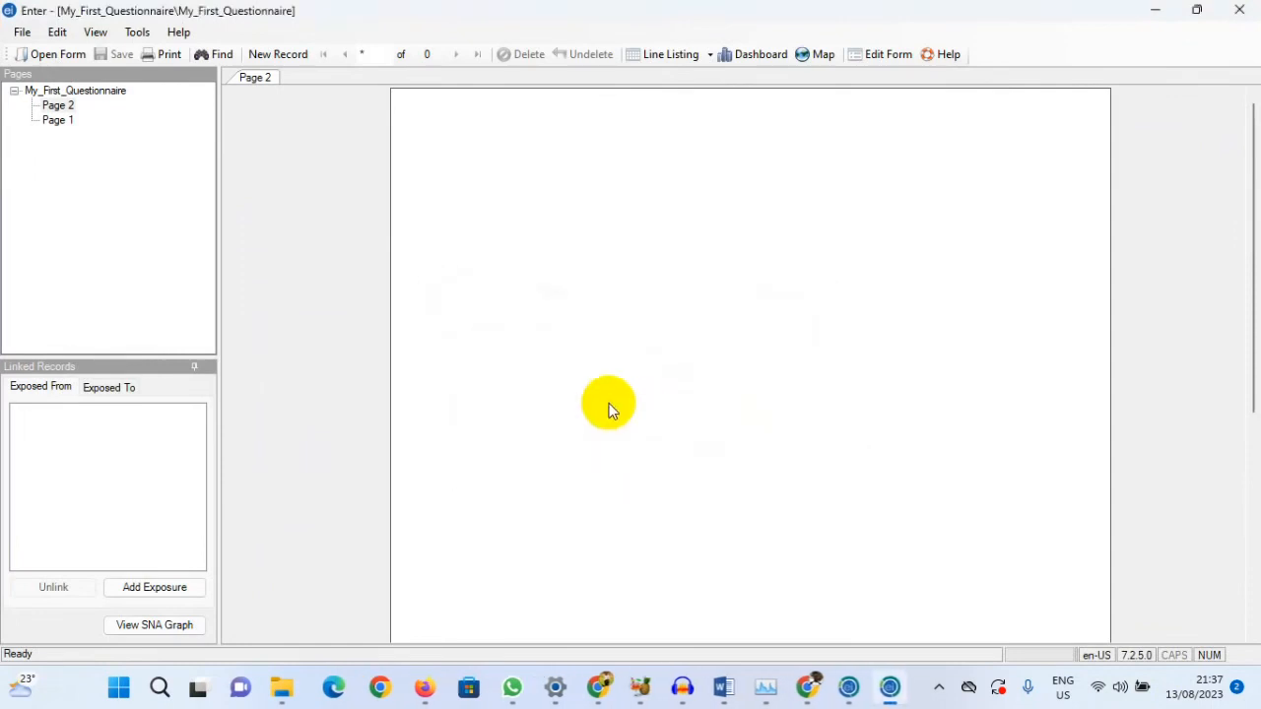
click(62, 121)
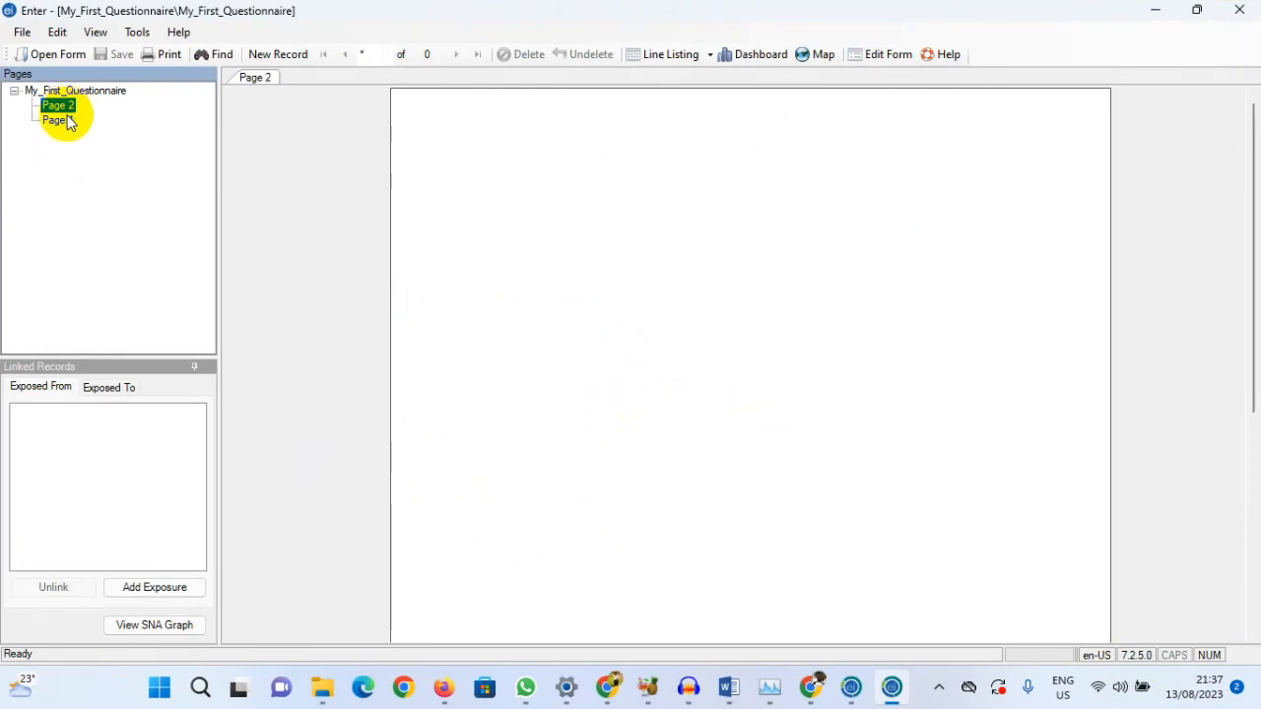
click(59, 121)
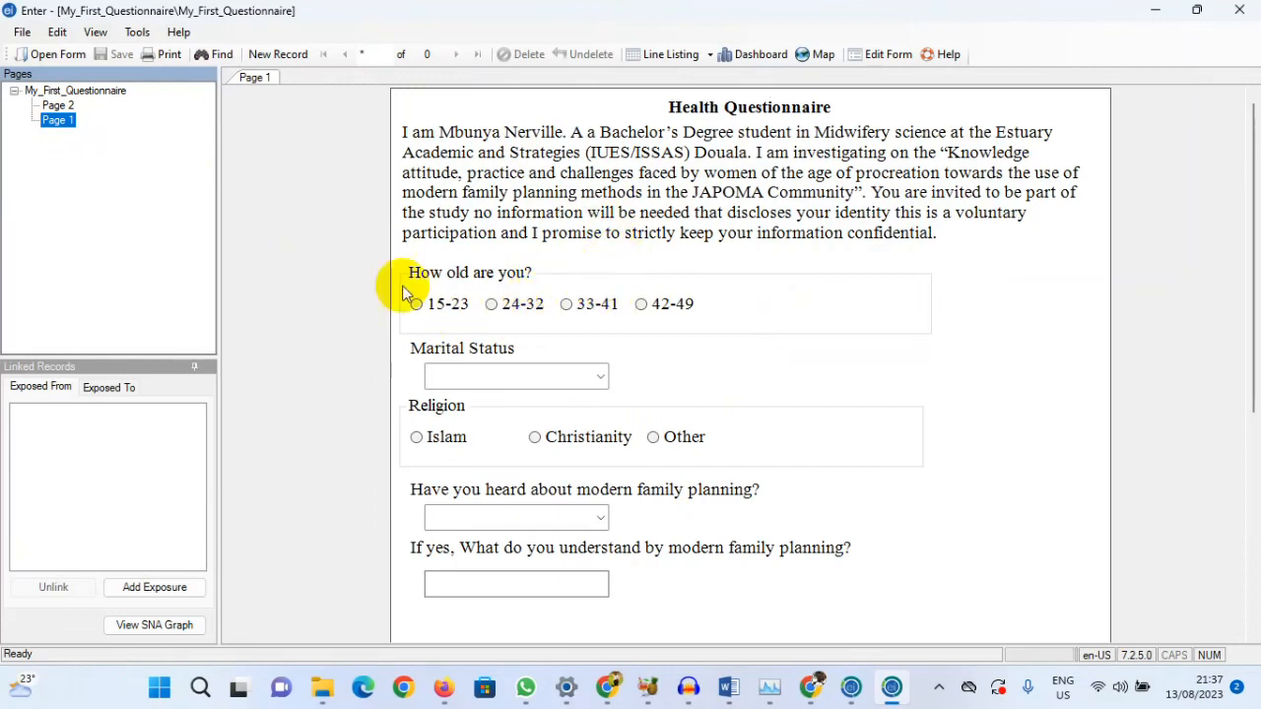
- Fill in the first record with age 24-32, Married, religion Other and No for family planning, and start a new record
click(491, 305)
click(600, 375)
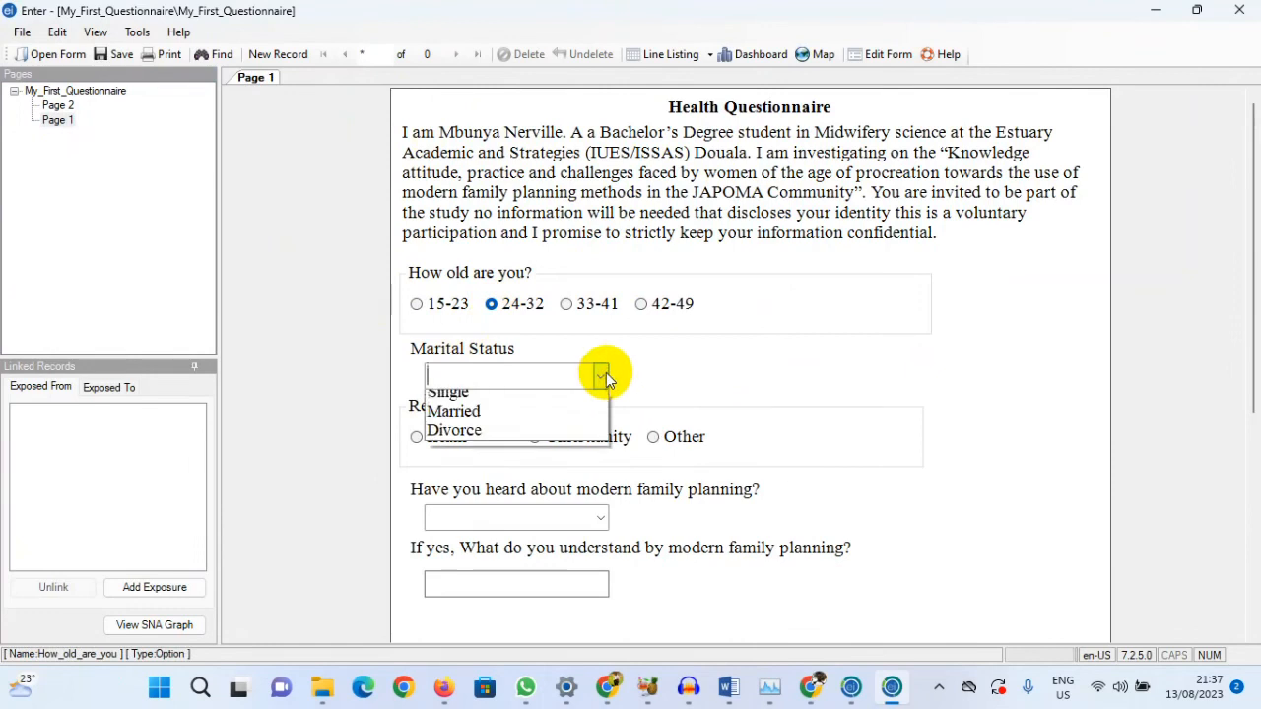
click(549, 421)
click(654, 436)
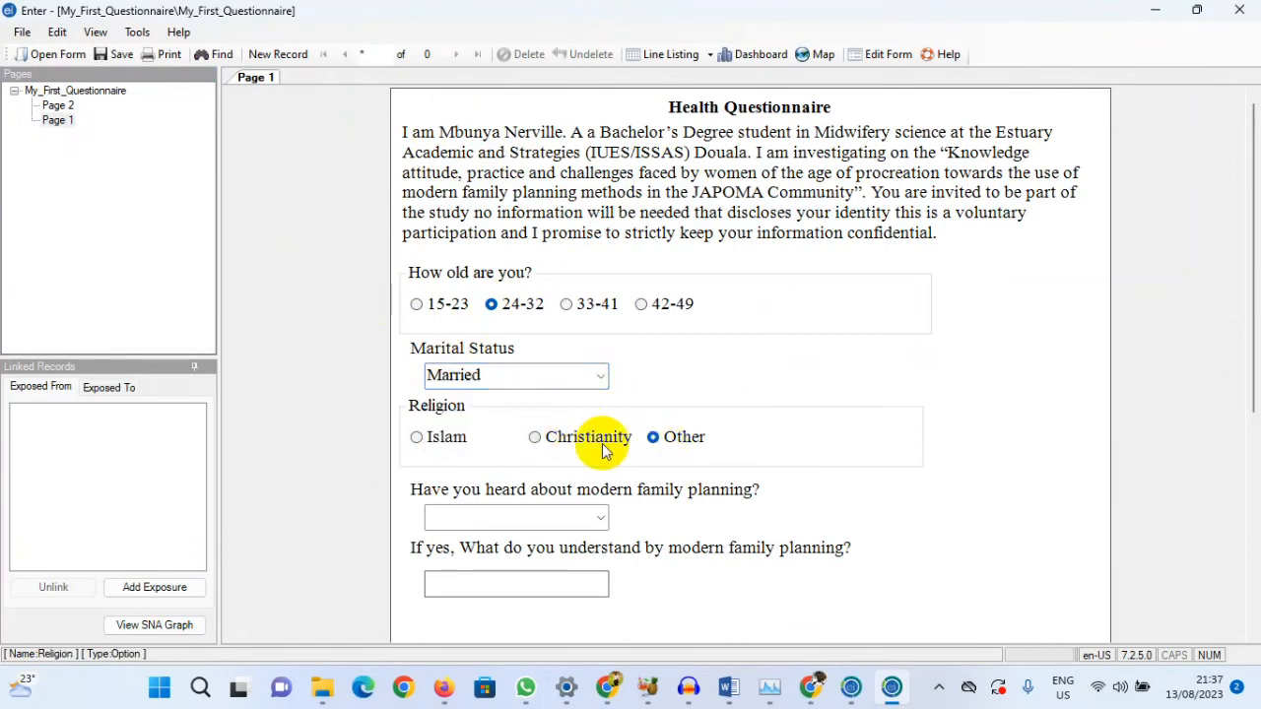
click(592, 518)
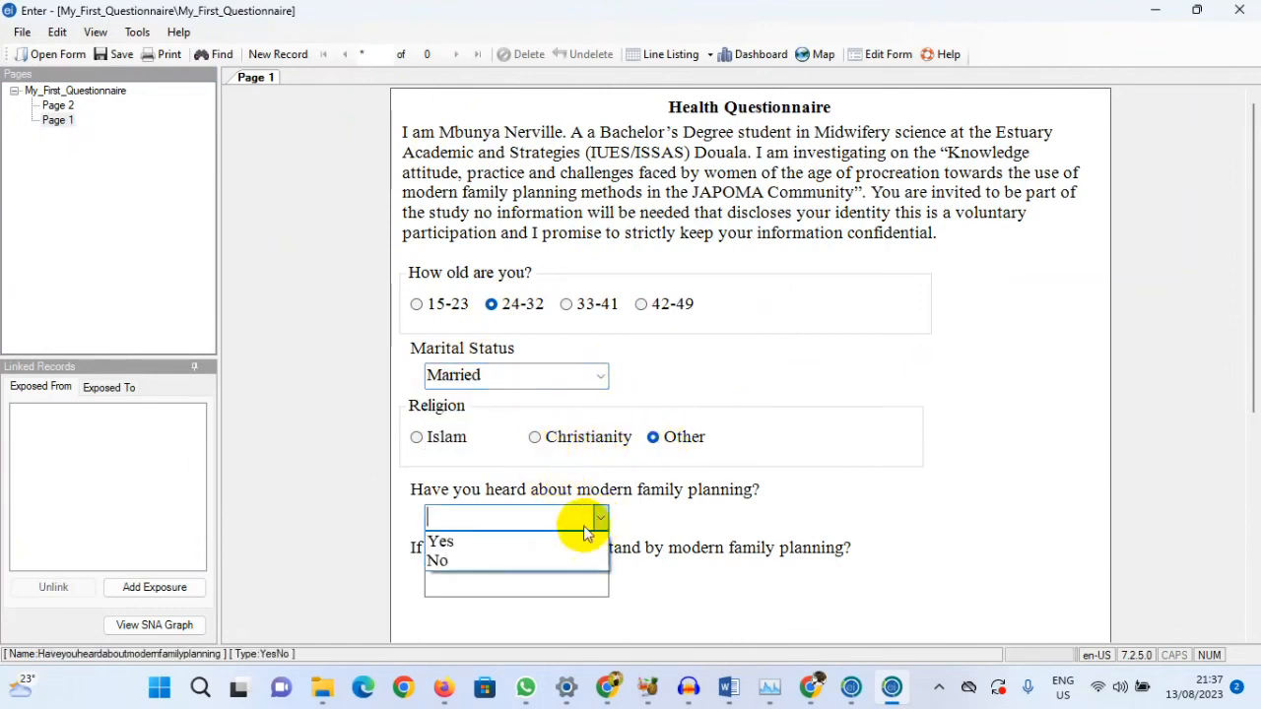
click(549, 560)
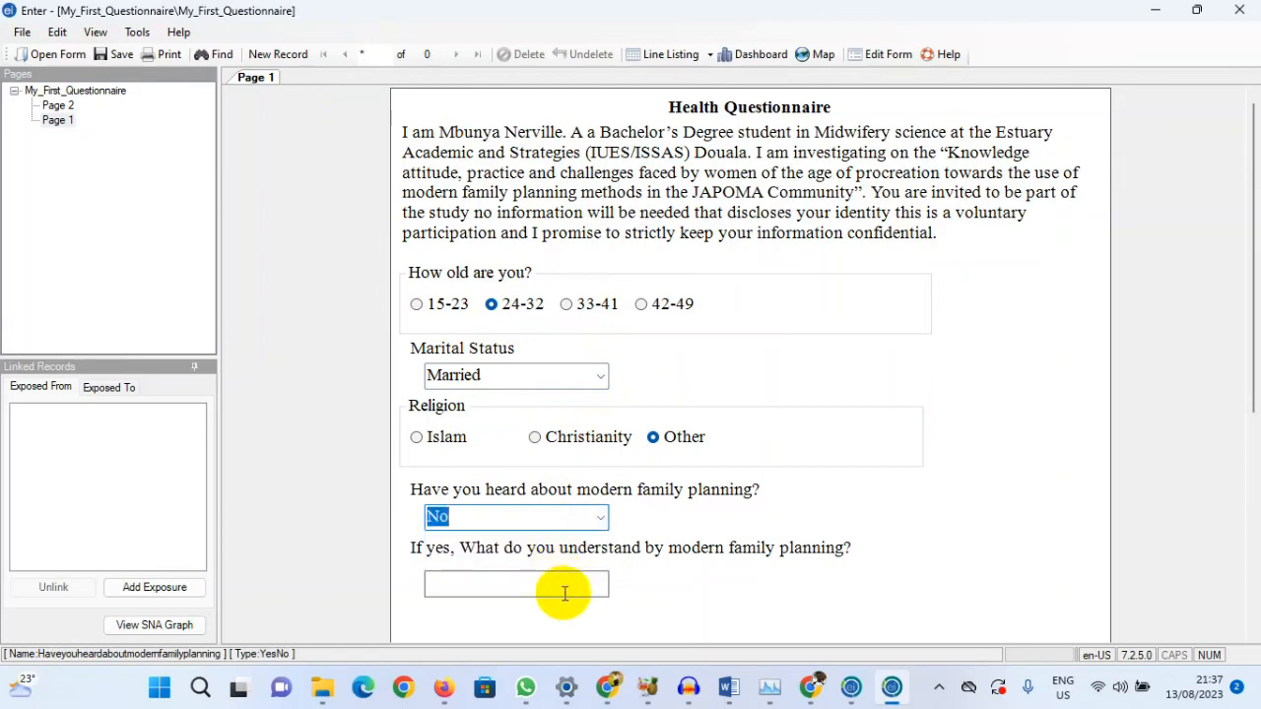
scroll(615, 537, down, 3)
scroll(591, 493, up, 3)
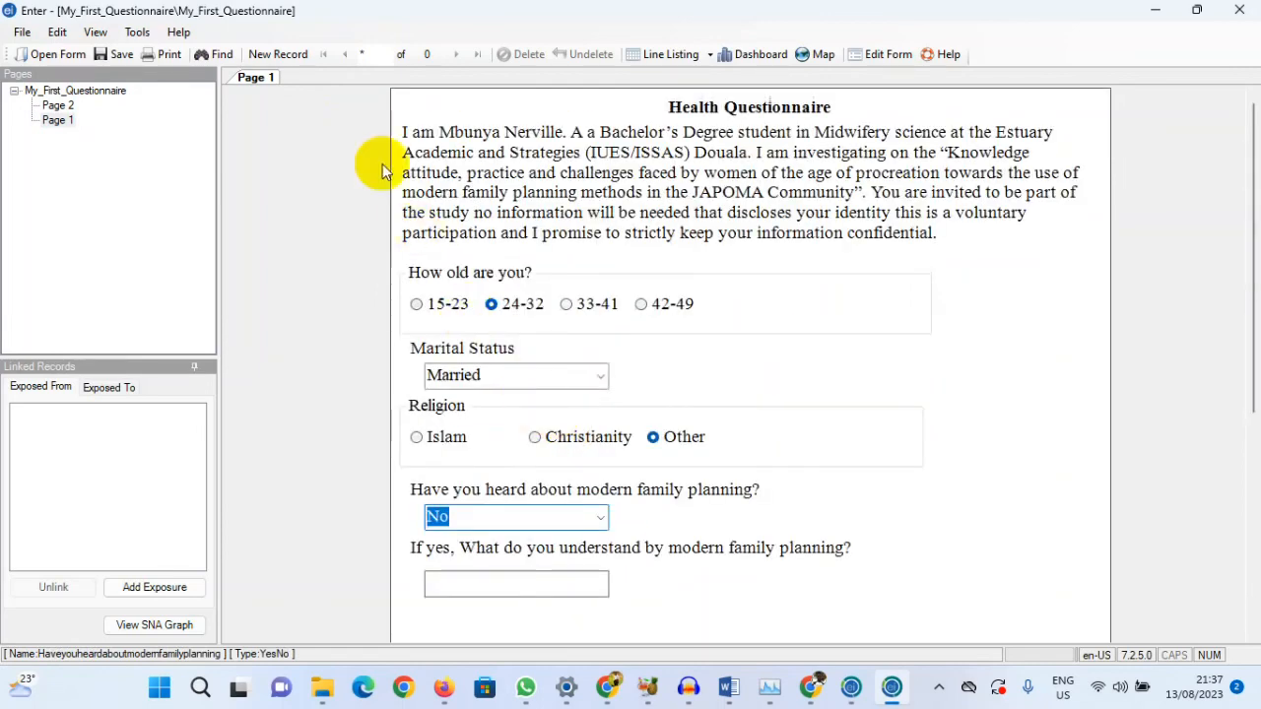
click(278, 55)
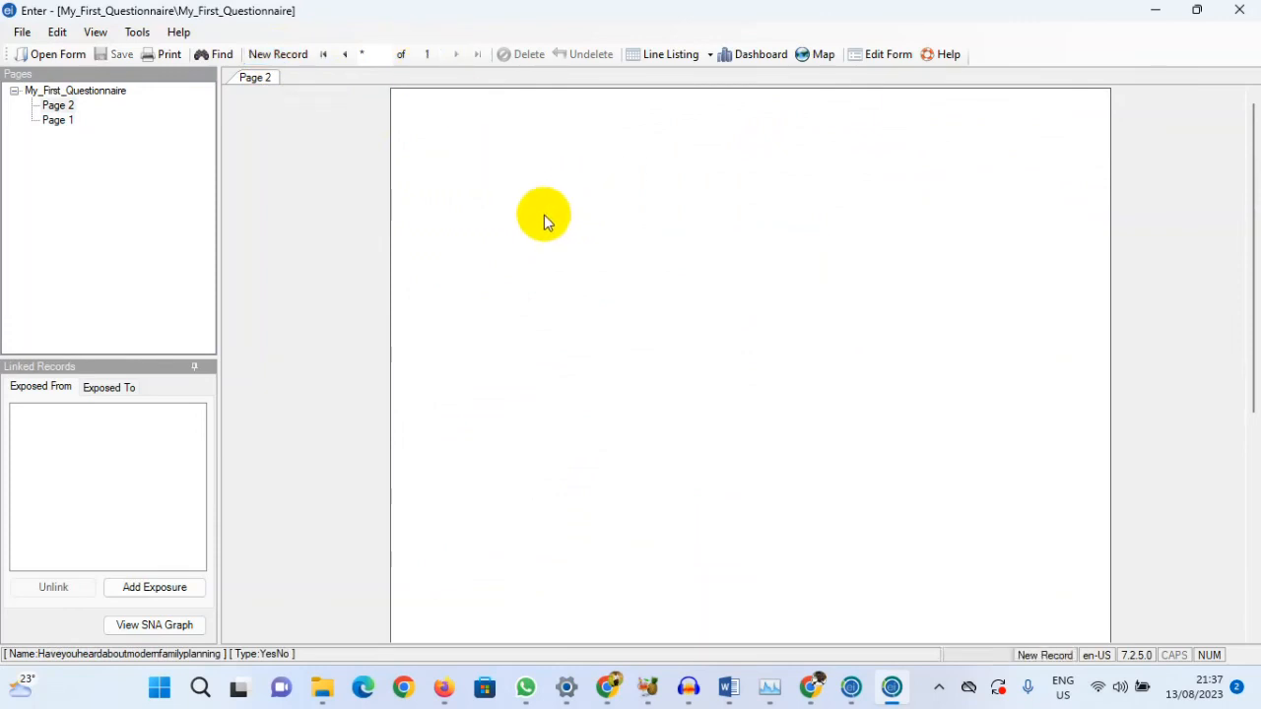
- Fill in Page 1 of the second record with age 15-23, Divorce, Islam and No for family planning, and start another record
click(59, 120)
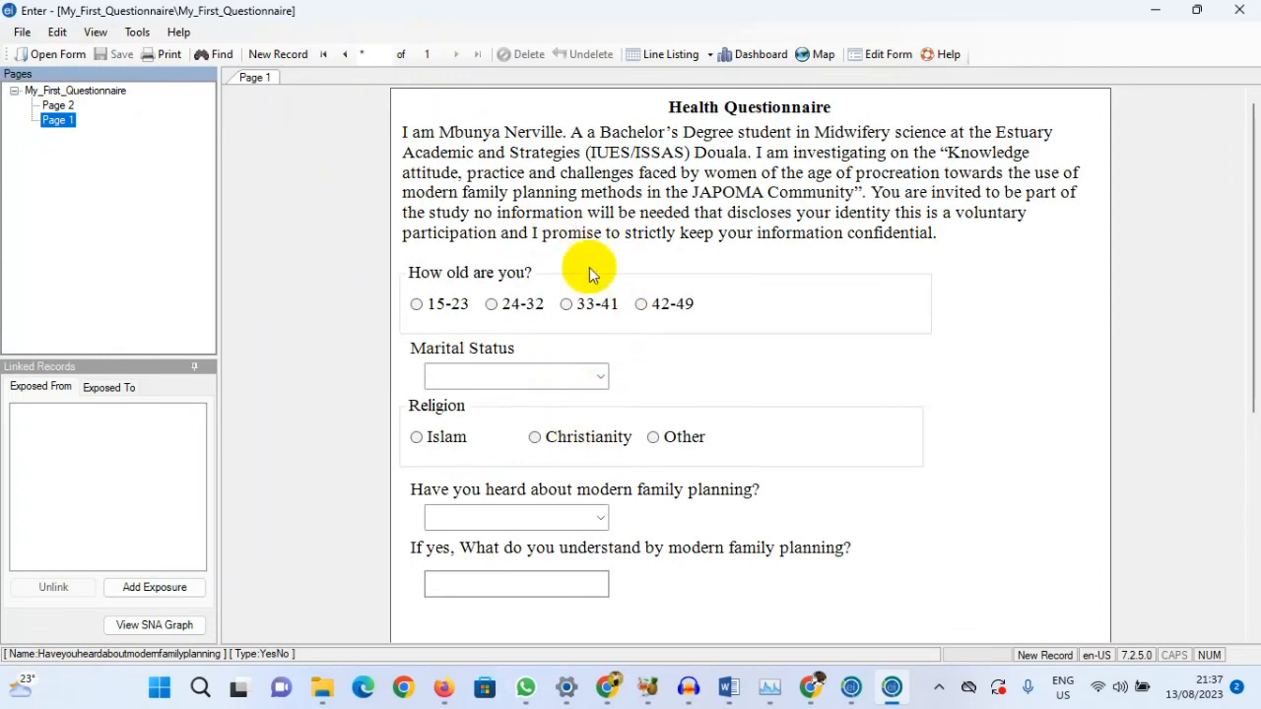
click(492, 305)
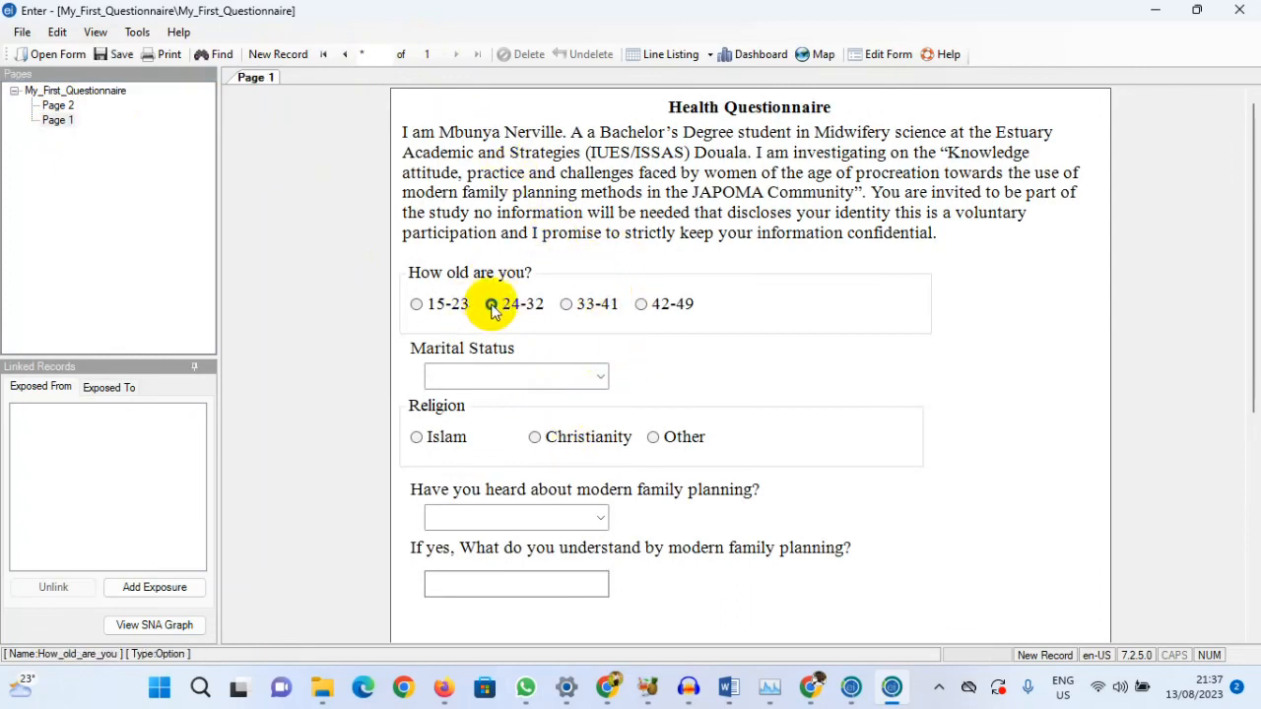
click(417, 306)
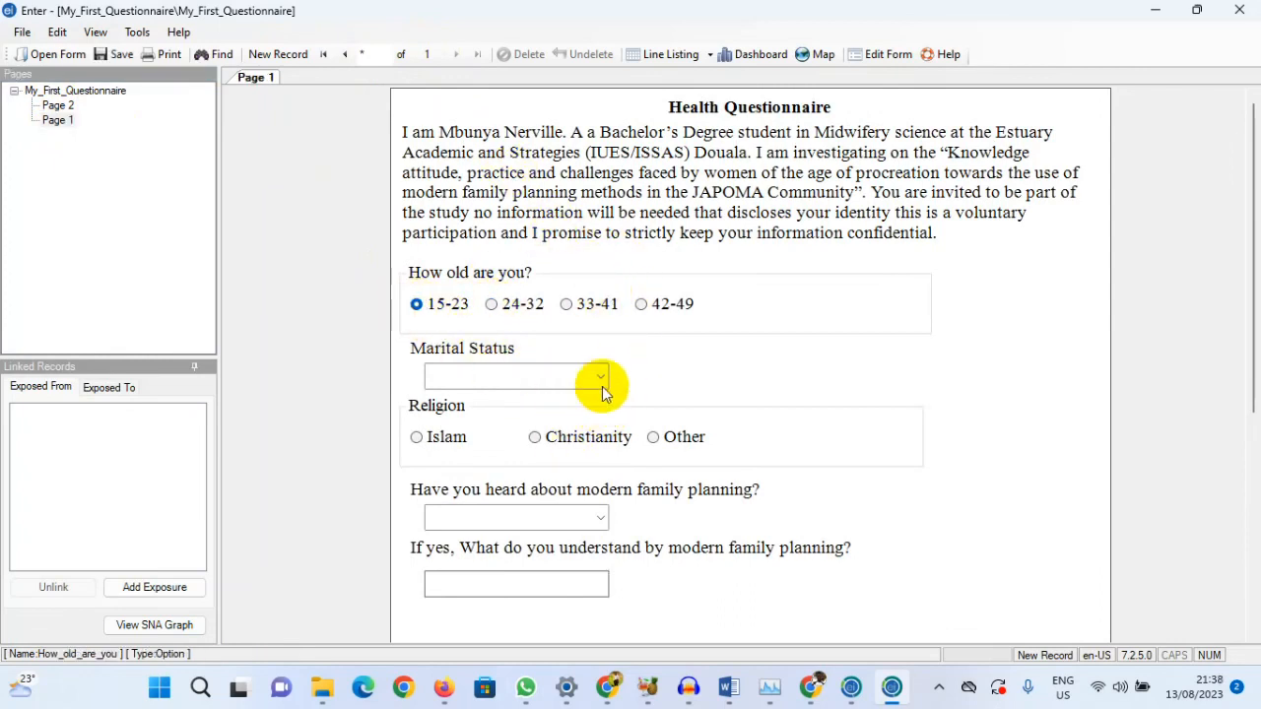
click(599, 377)
click(544, 436)
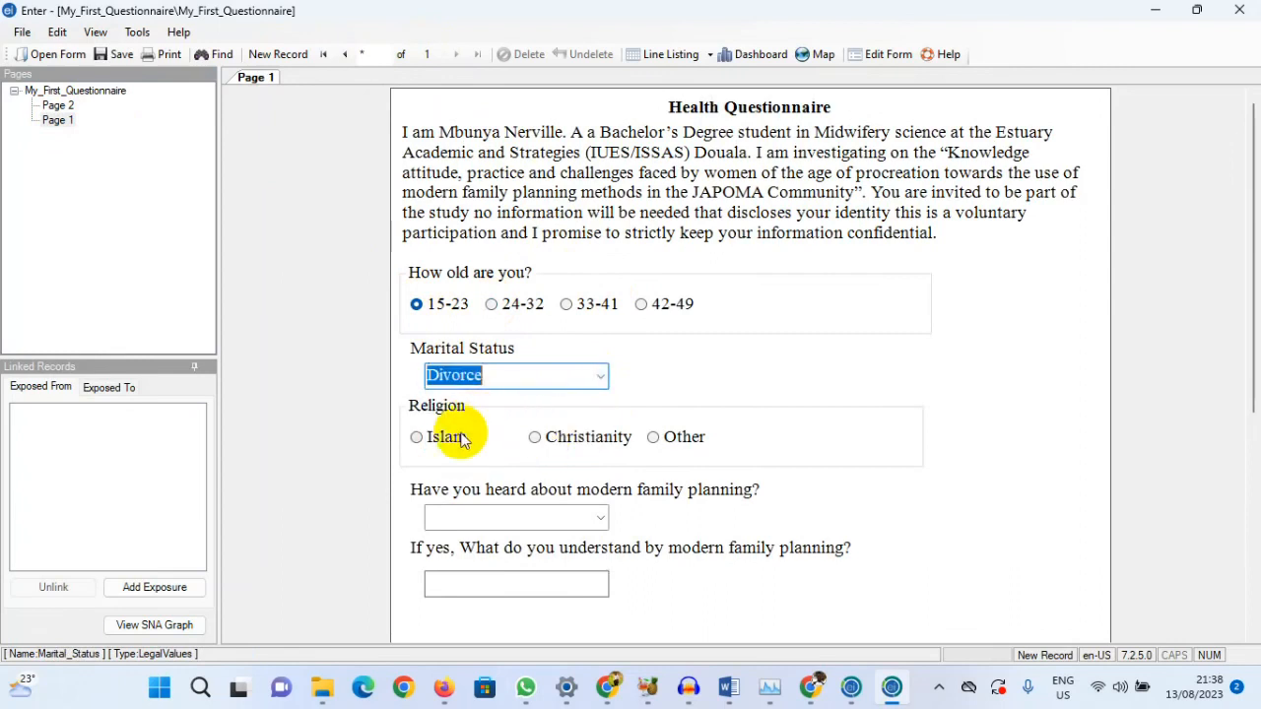
click(417, 437)
click(564, 523)
click(598, 518)
click(524, 569)
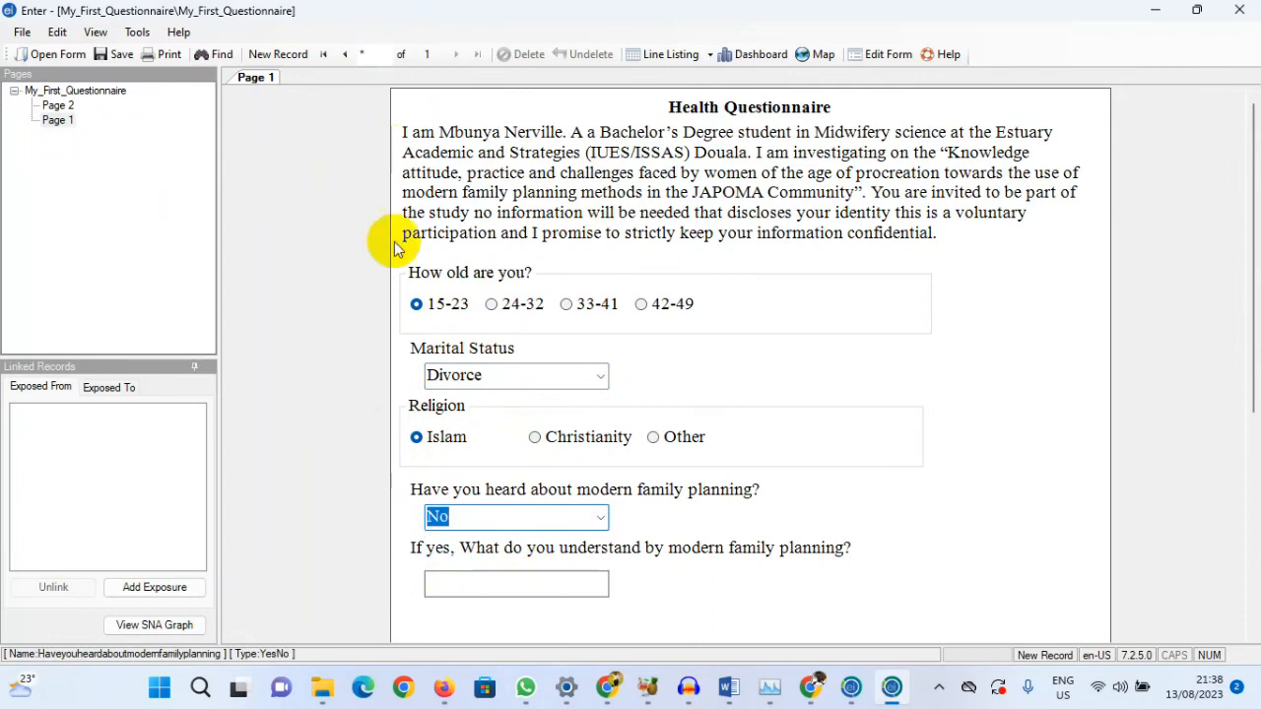
click(276, 52)
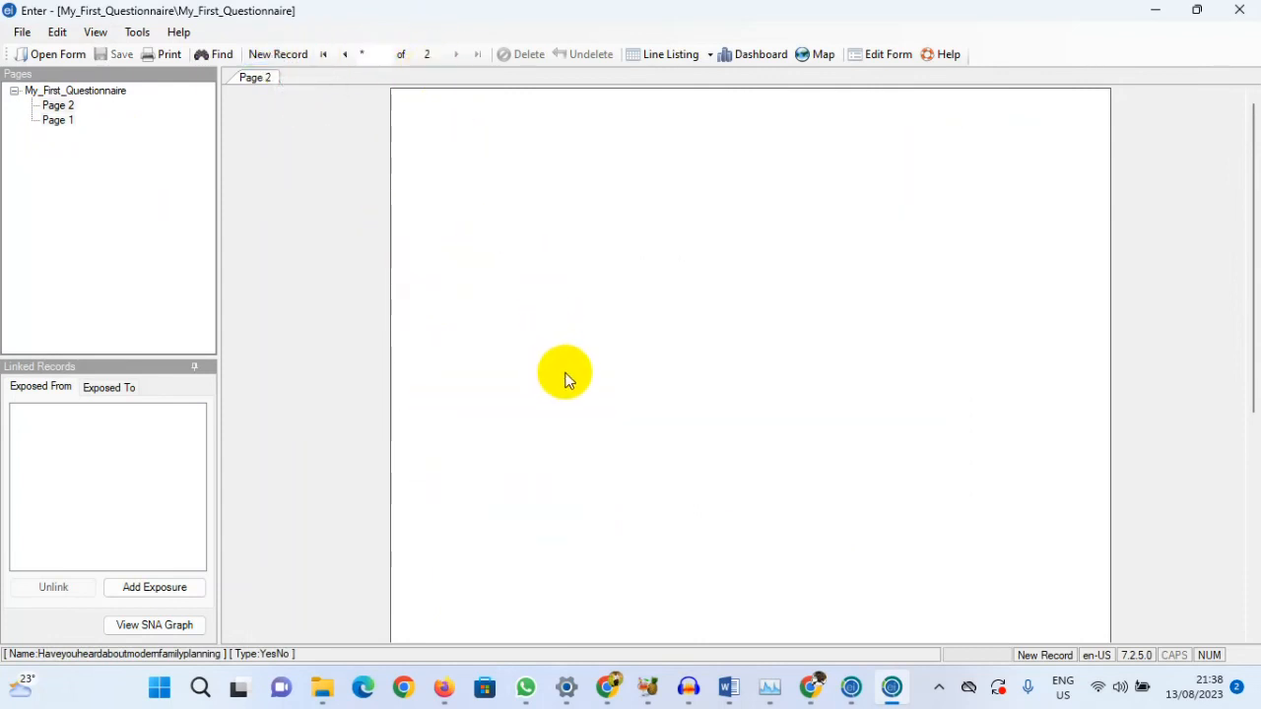
- Display Page 1 of the blank record, return the form to Form Designer, and view its Page 1 and Page 2
click(57, 121)
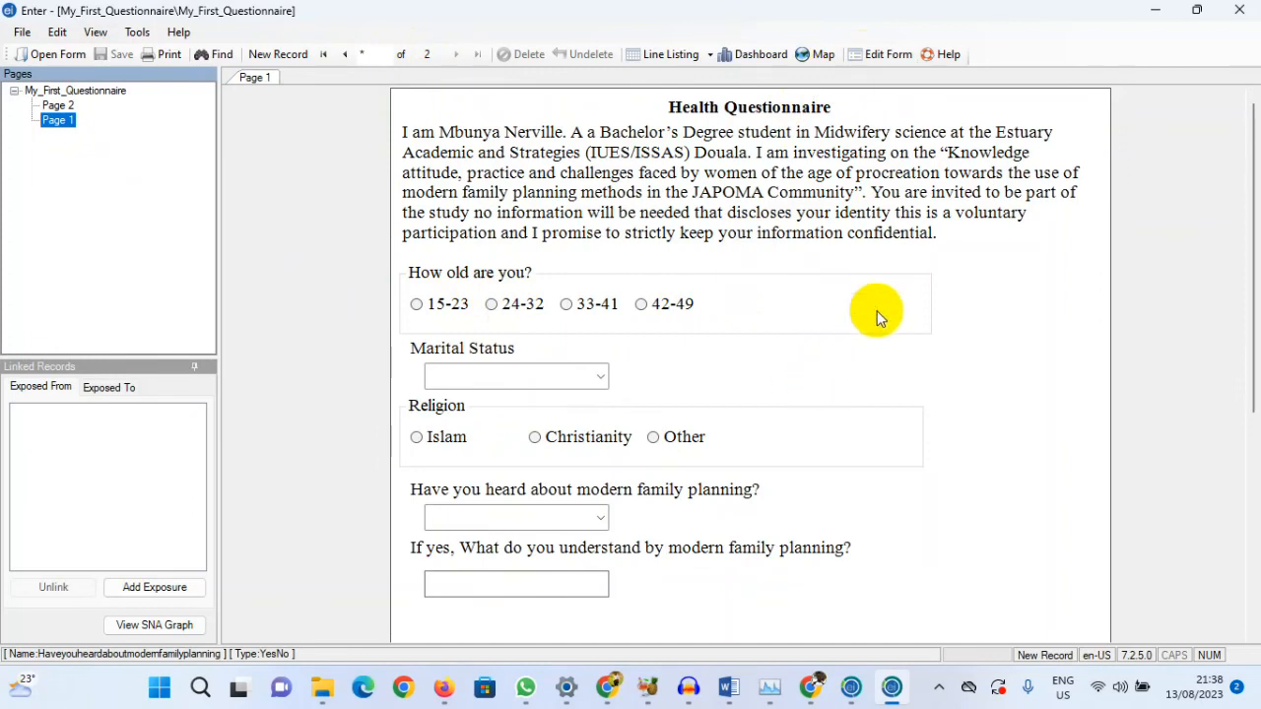
click(881, 55)
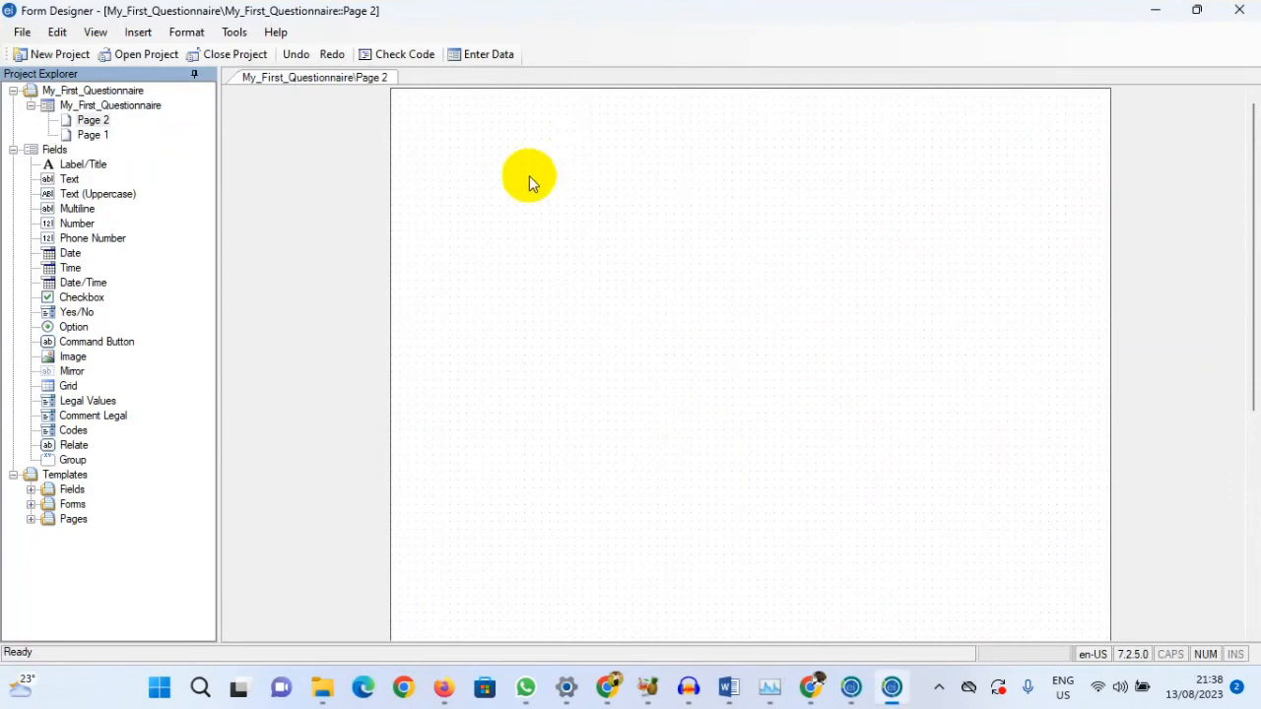
right_click(88, 138)
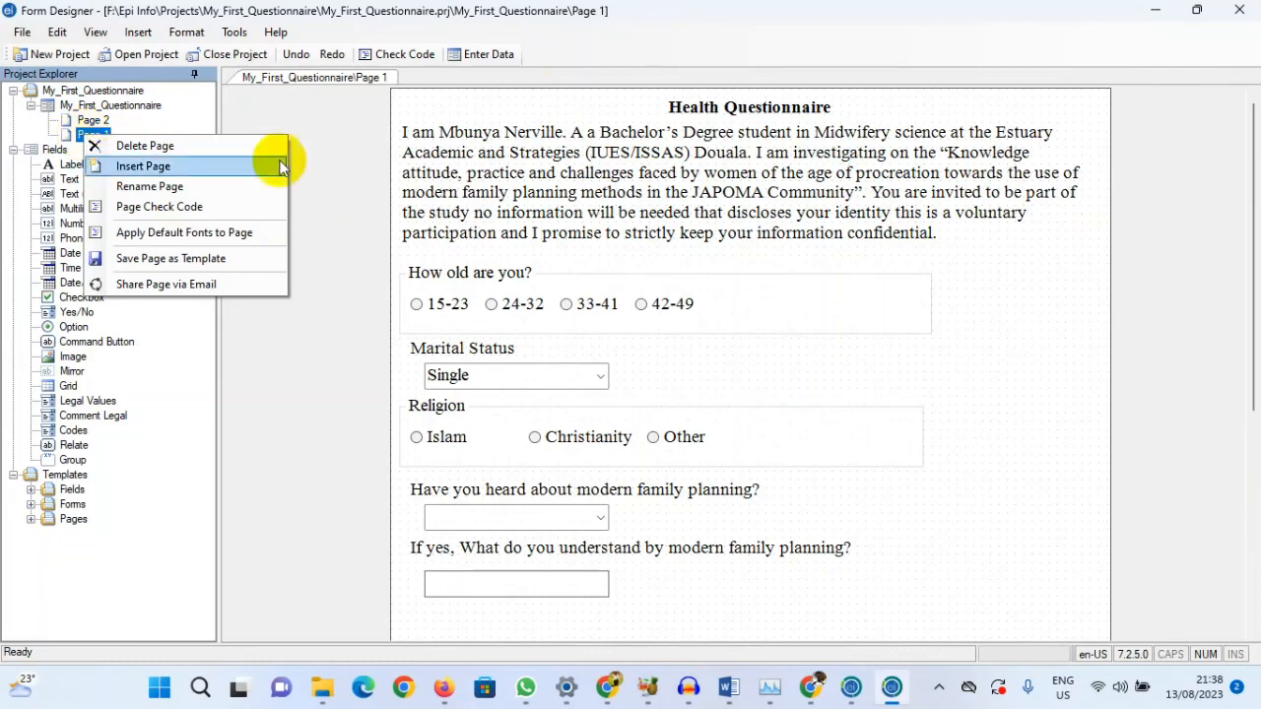
click(746, 262)
click(463, 212)
click(89, 121)
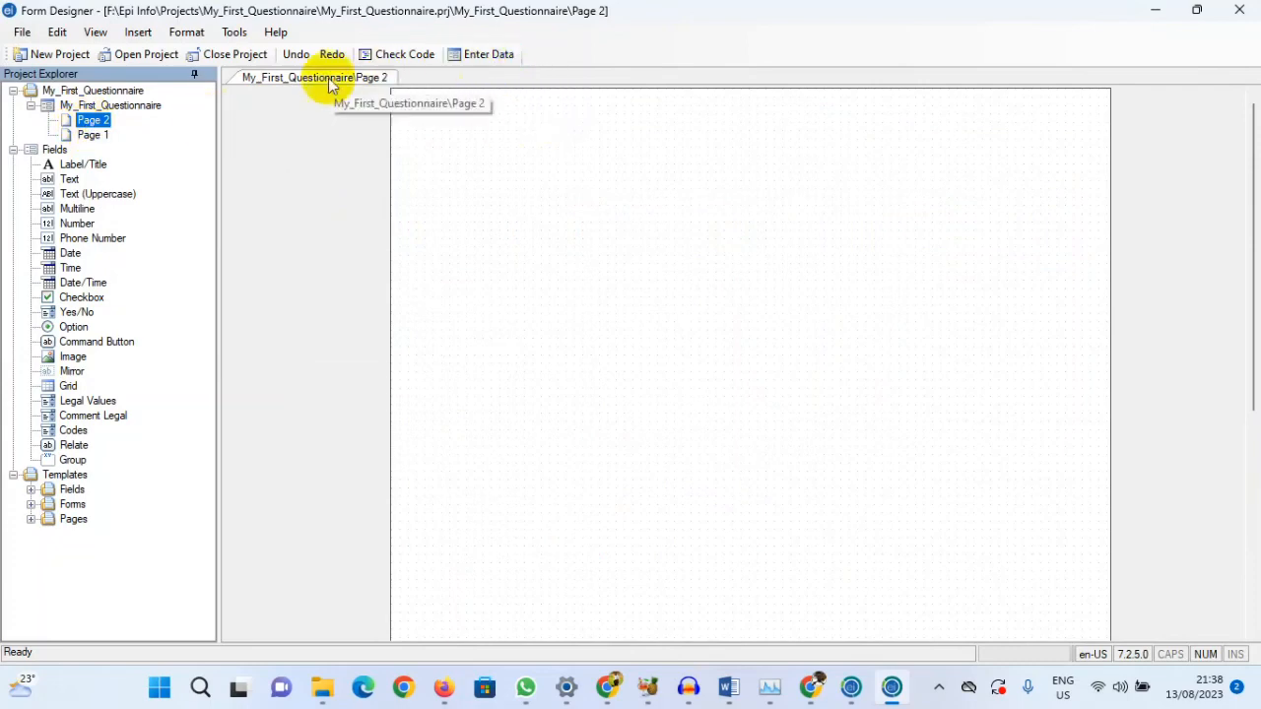
- Delete the blank Page 2 from the My_First_Questionnaire form, confirm the deletion, and select the introduction text on Page 1
right_click(90, 121)
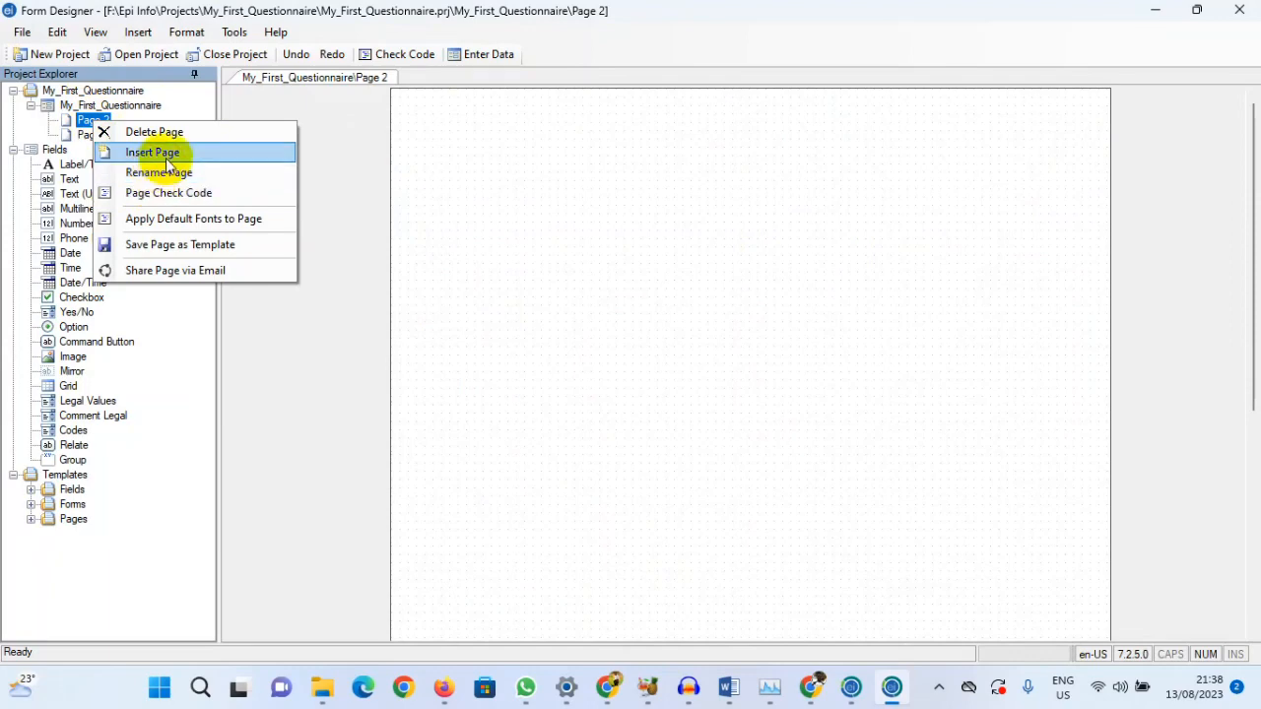
click(169, 133)
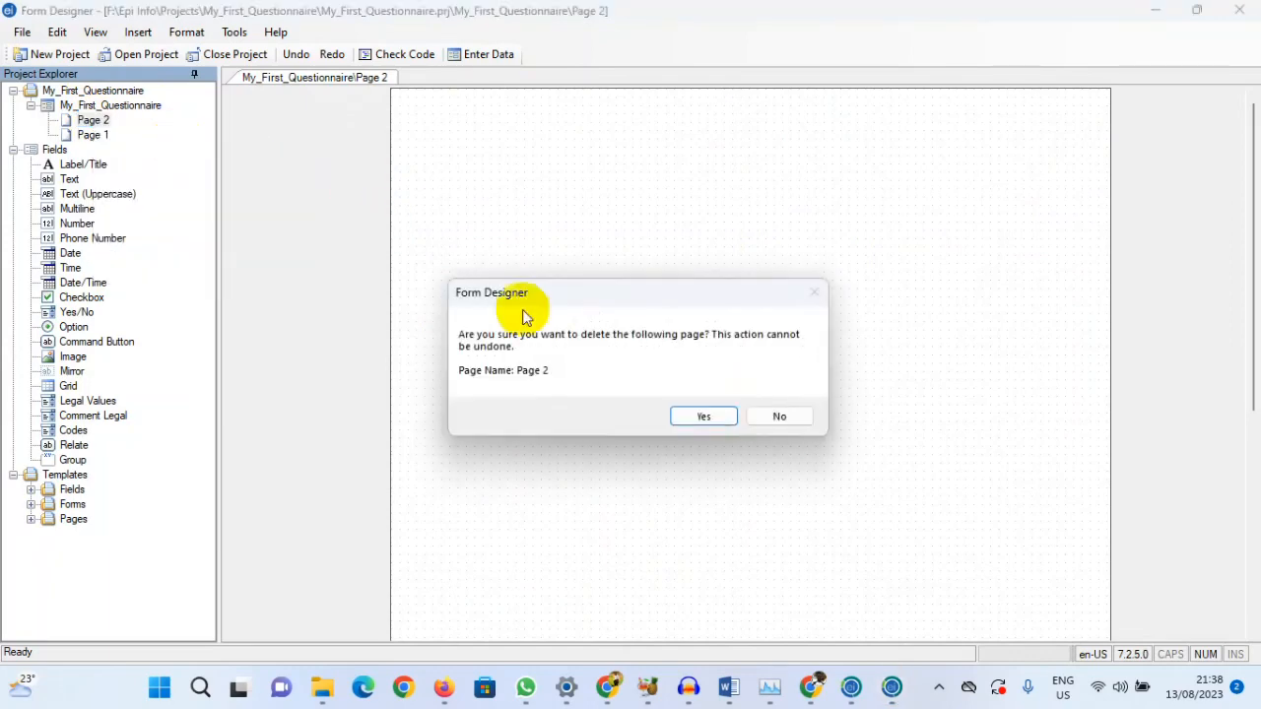
click(707, 415)
click(648, 268)
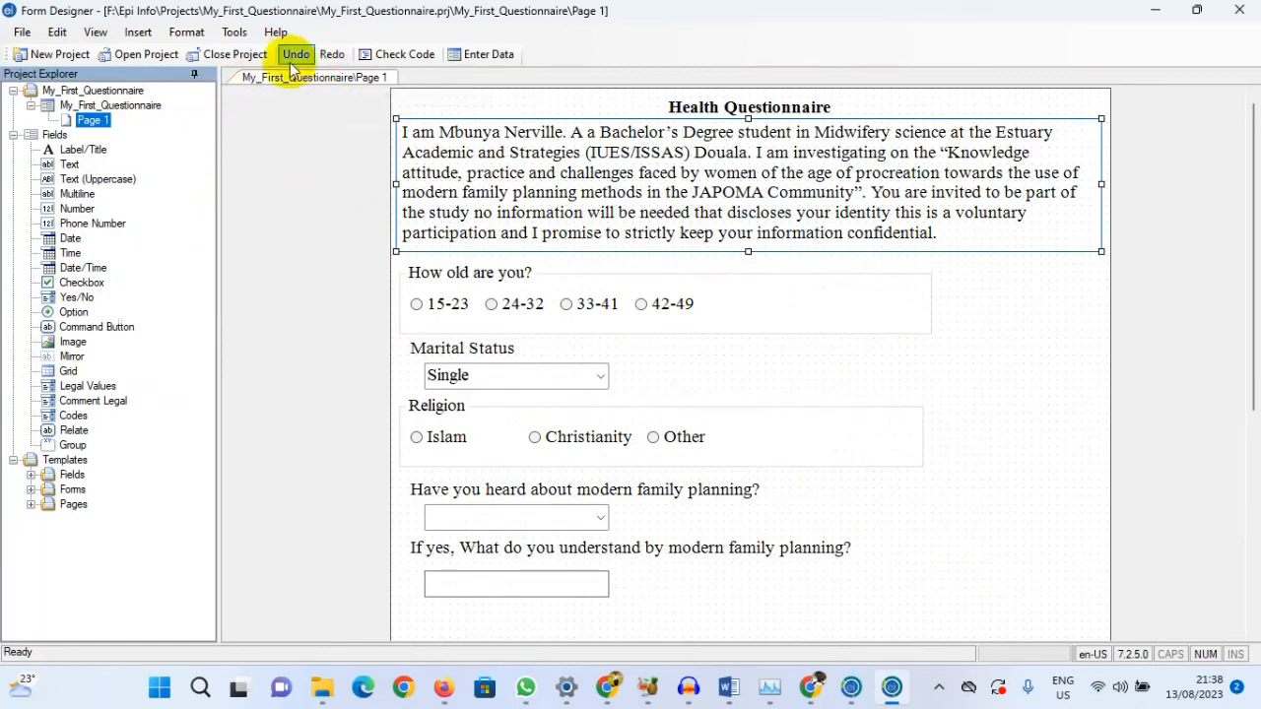
- Save the My_First_Questionnaire form as a template named Health
click(110, 106)
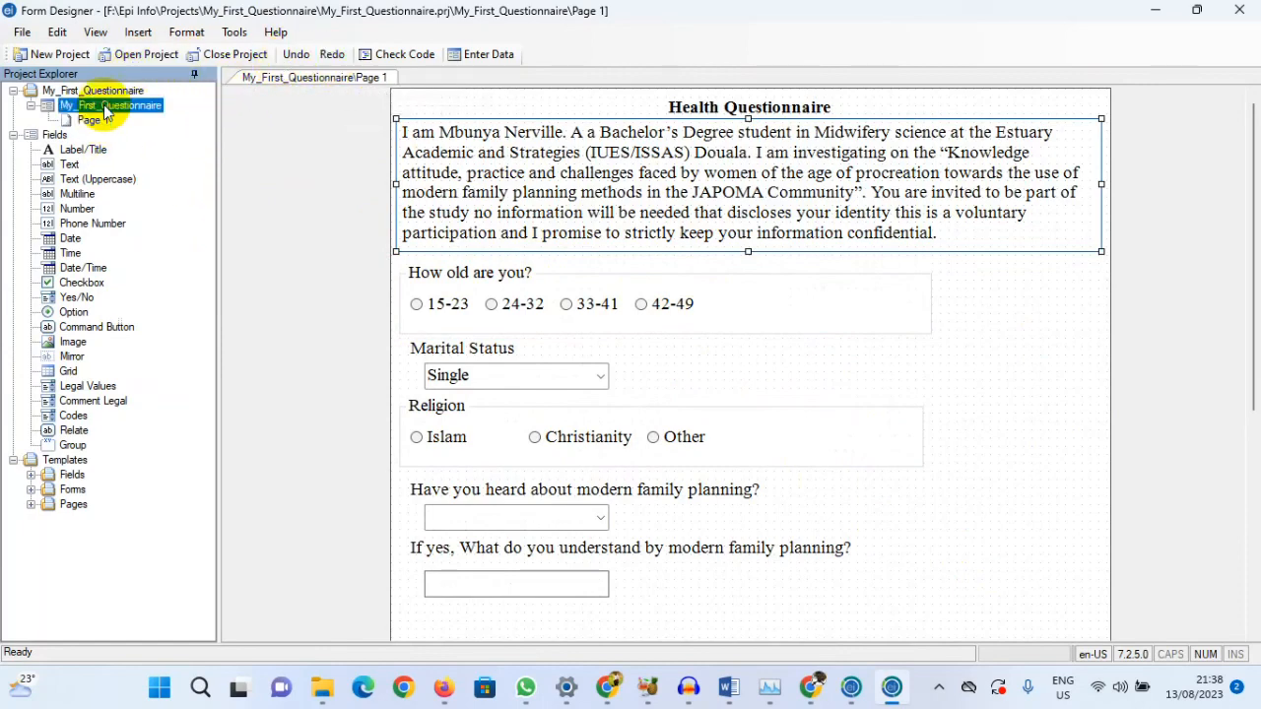
right_click(92, 107)
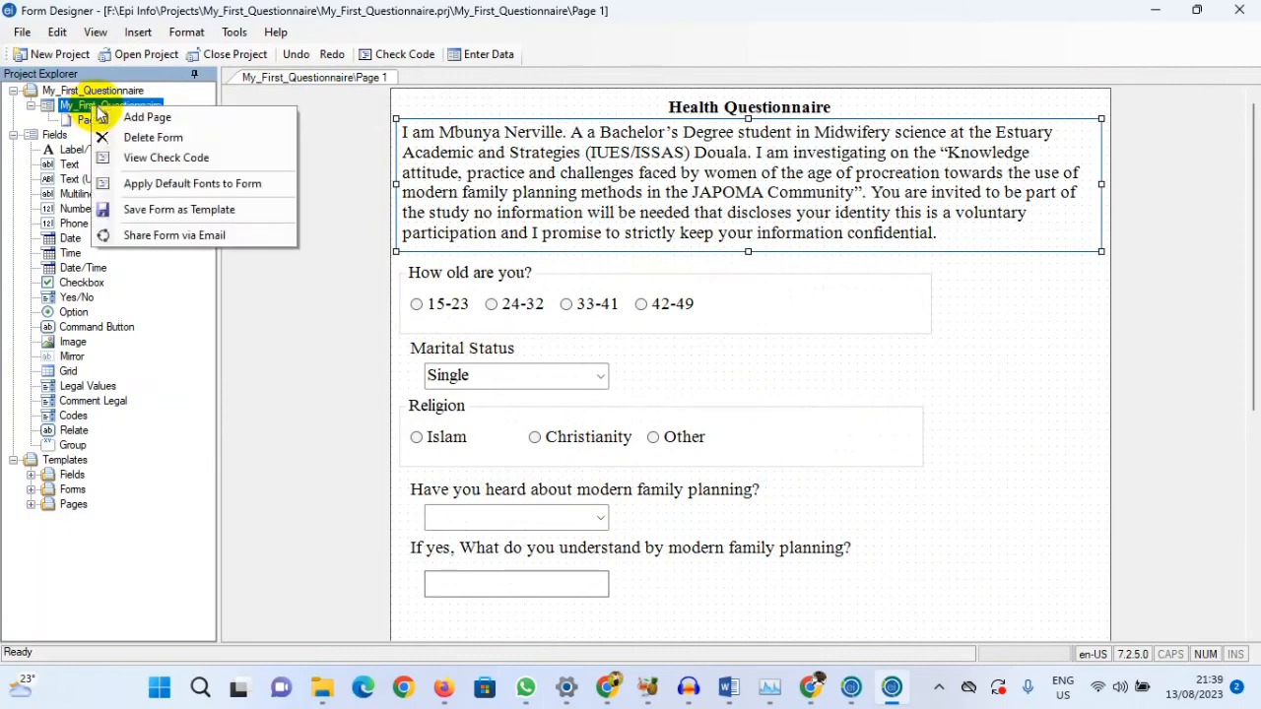
click(167, 214)
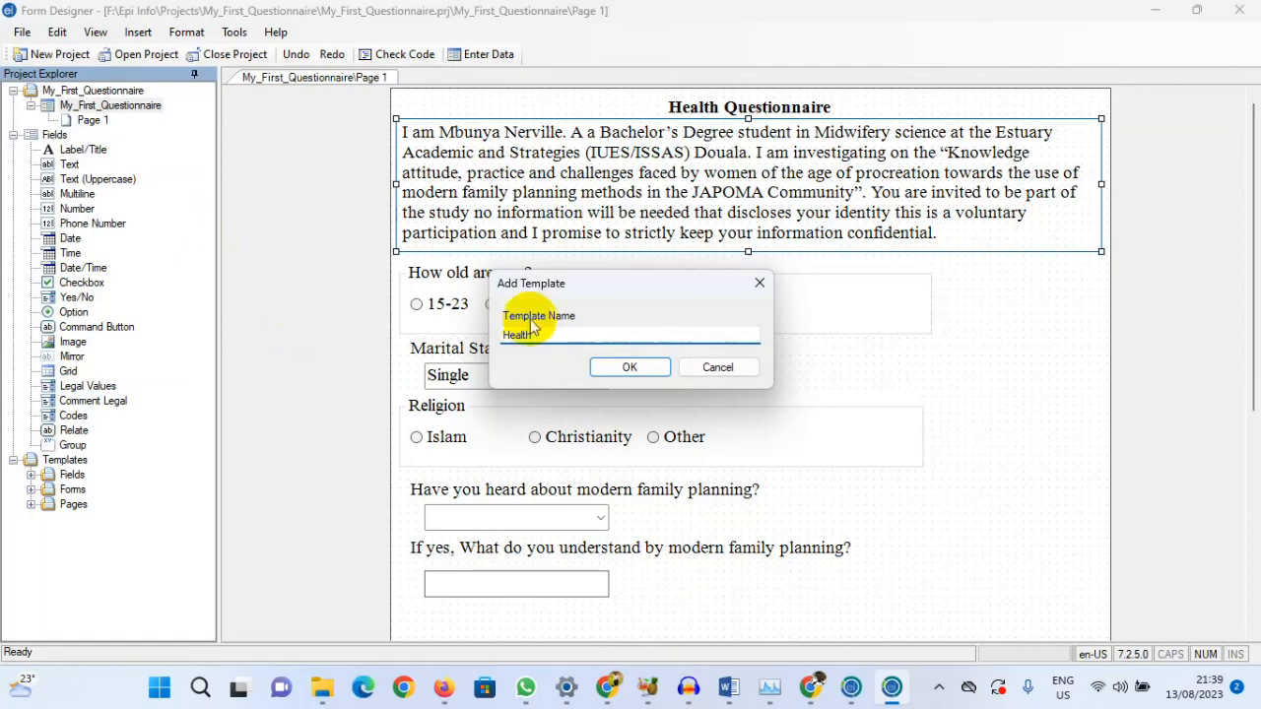
click(631, 368)
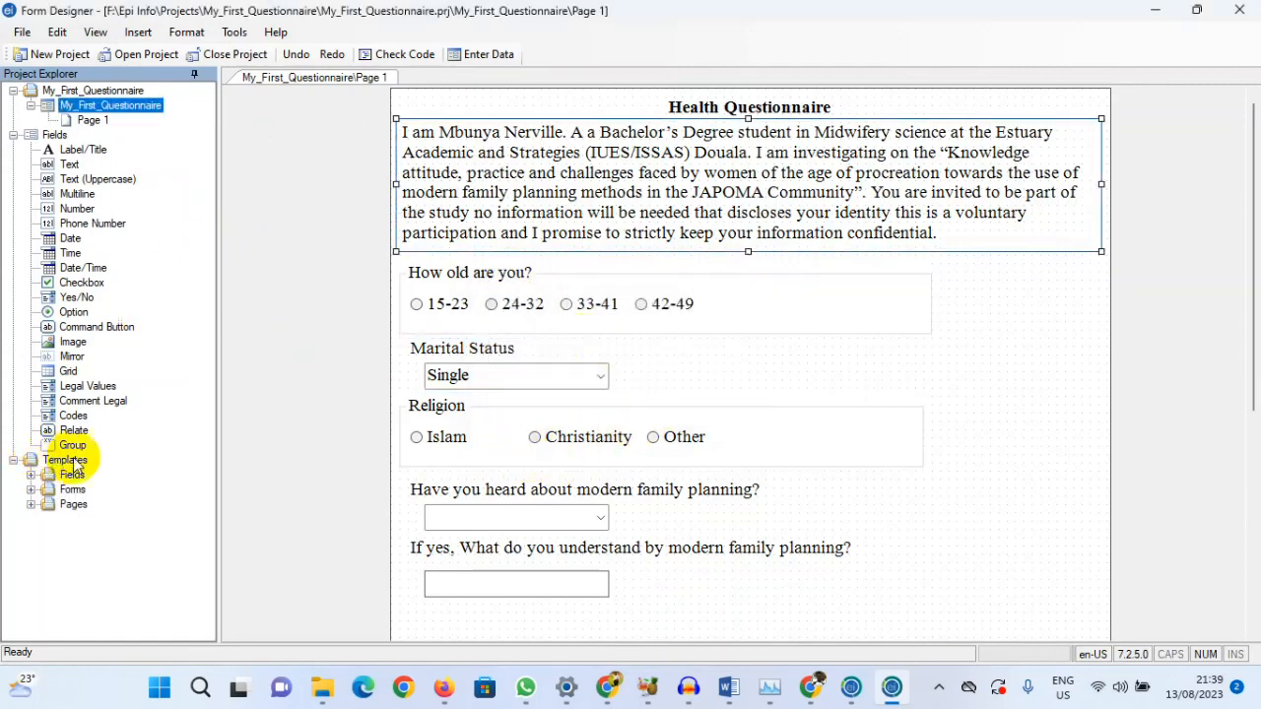
- Expand the form templates and open the folder containing the Health template
click(31, 490)
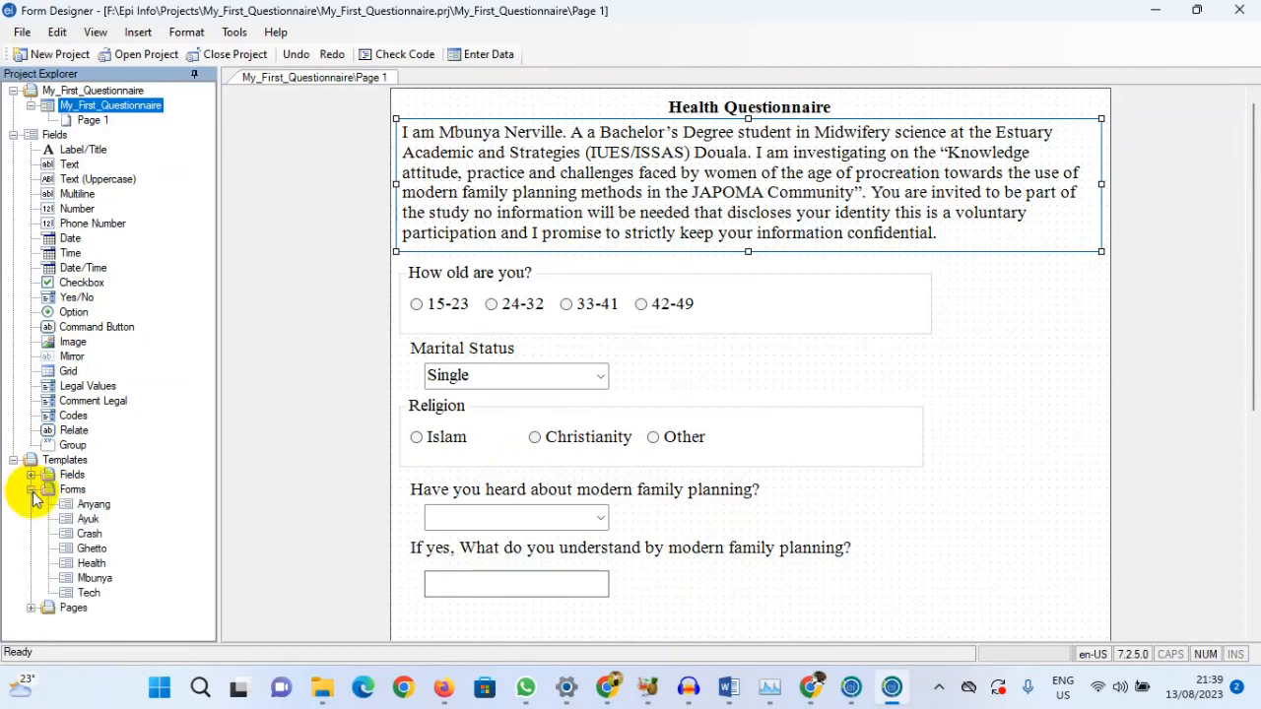
click(90, 565)
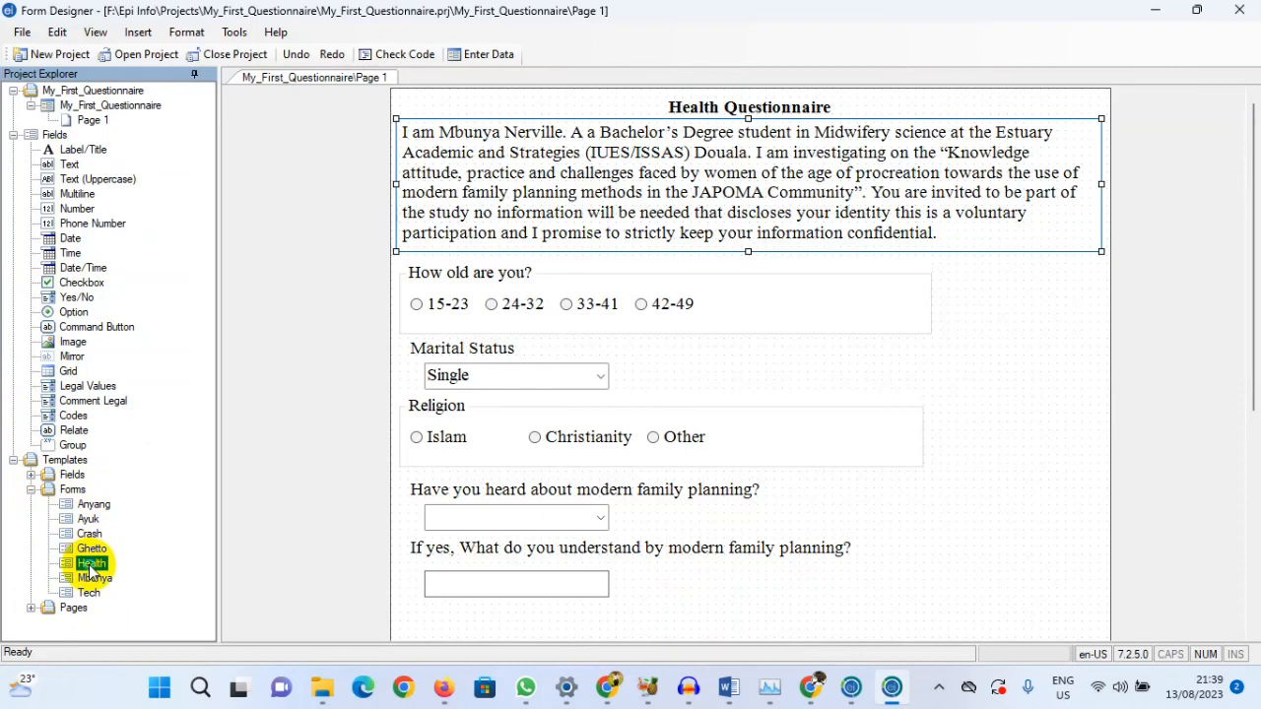
right_click(91, 569)
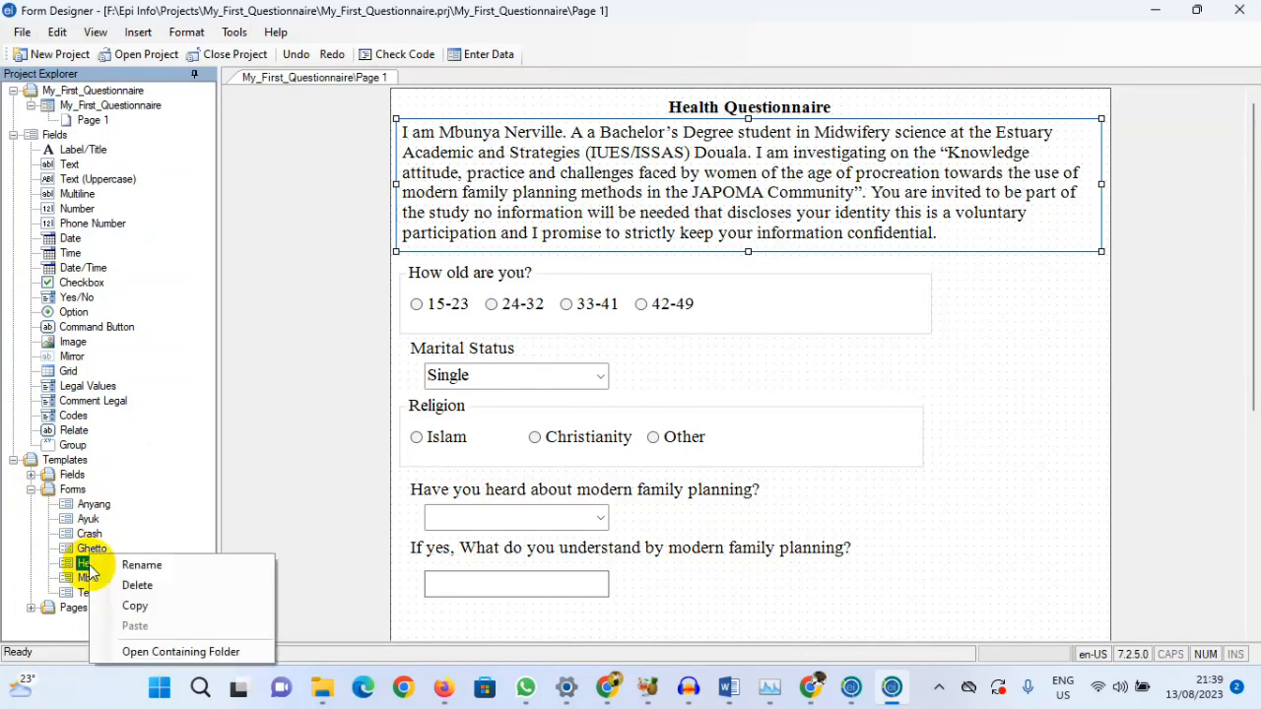
click(207, 652)
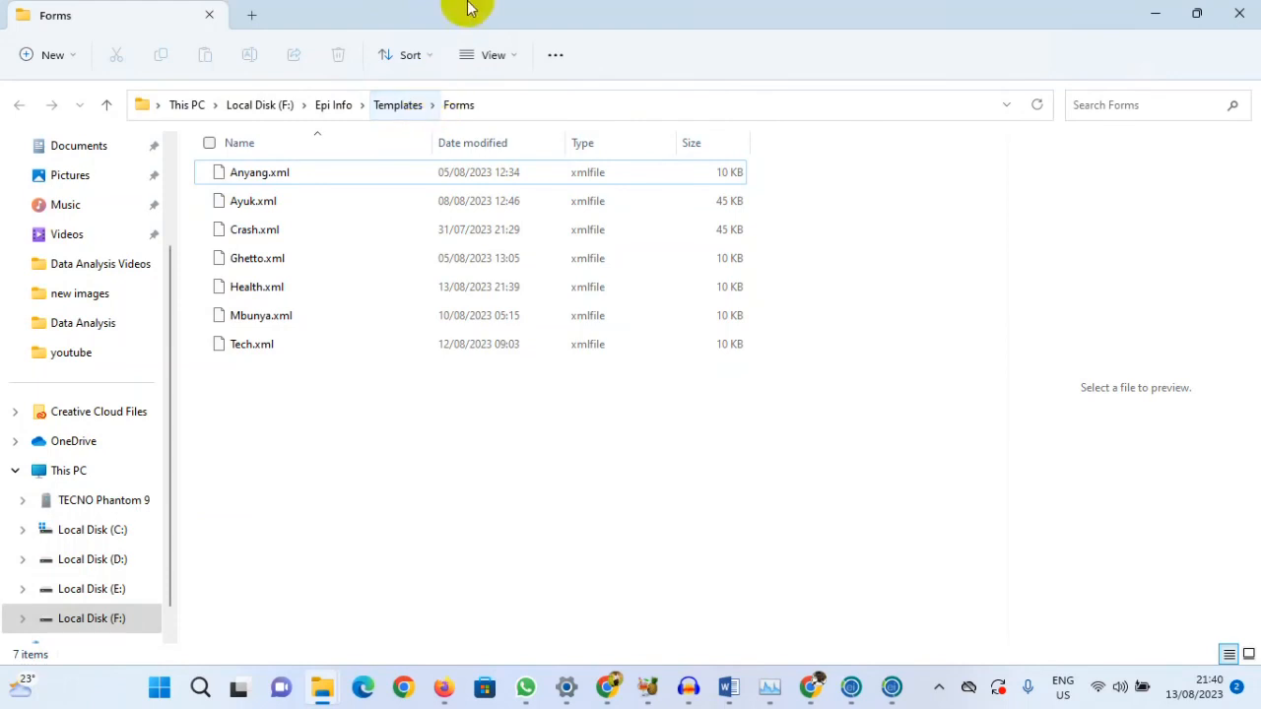
mouse_move(526, 687)
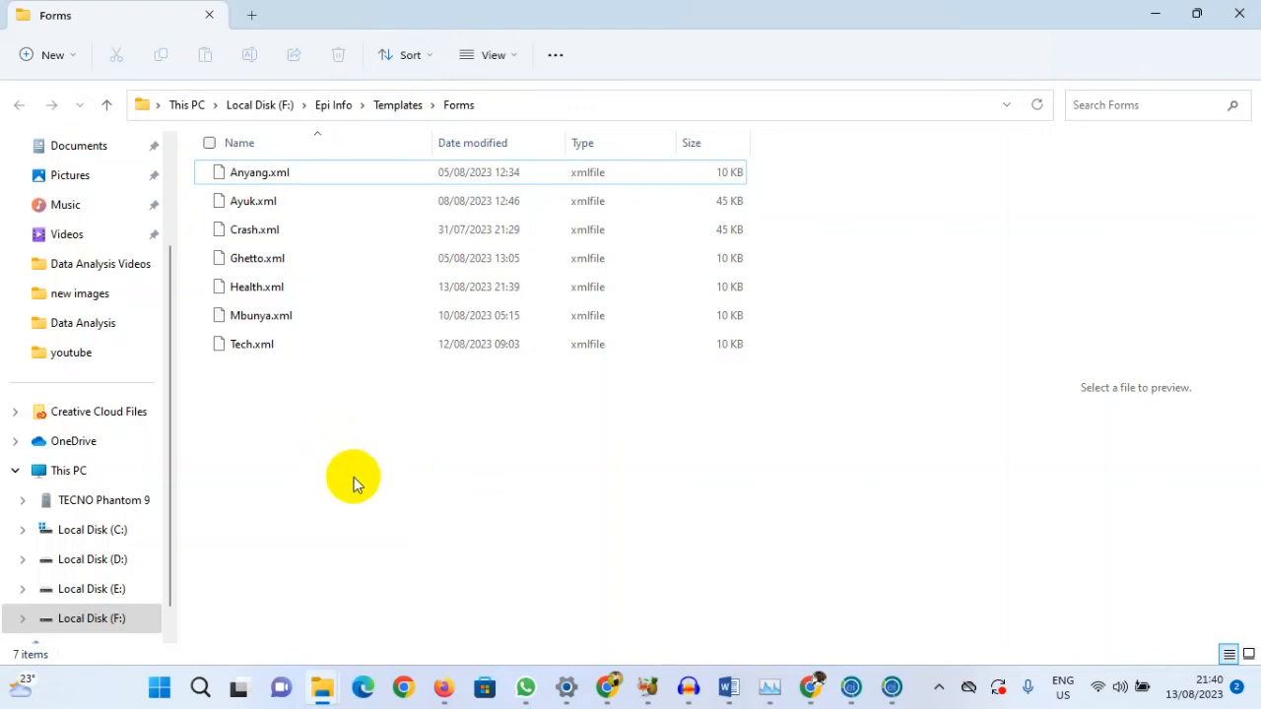
click(108, 500)
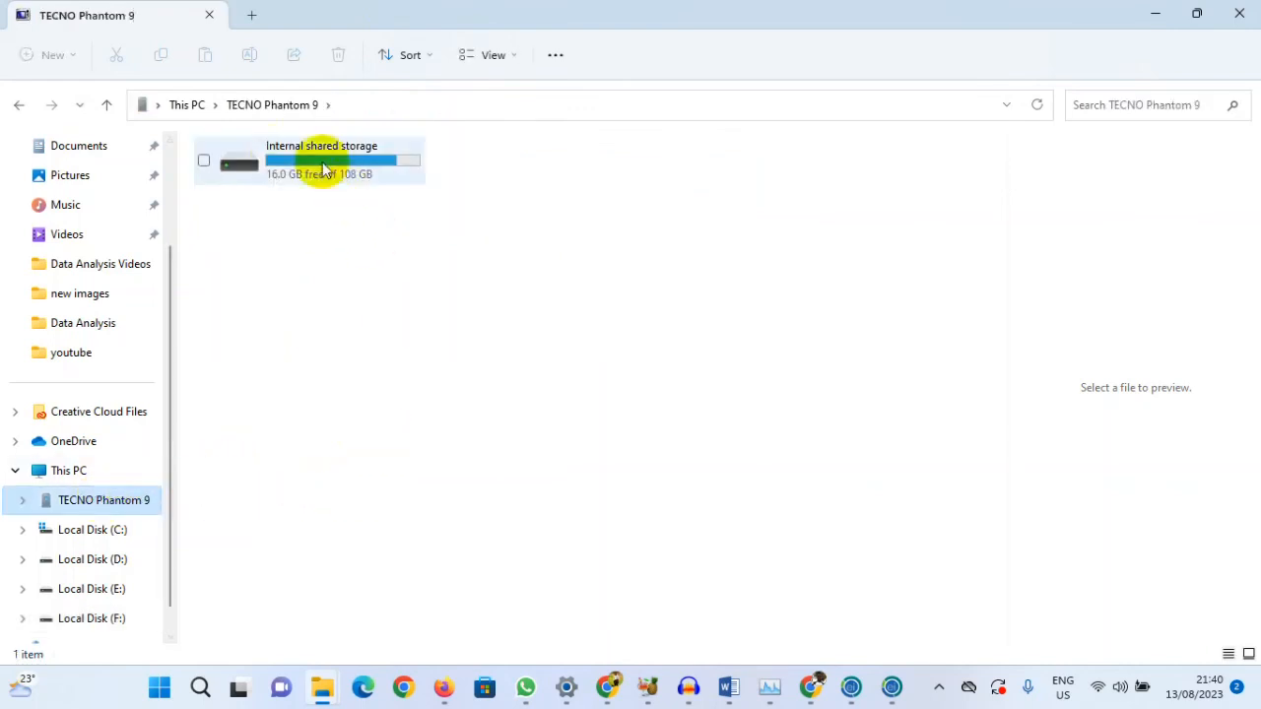
double_click(300, 174)
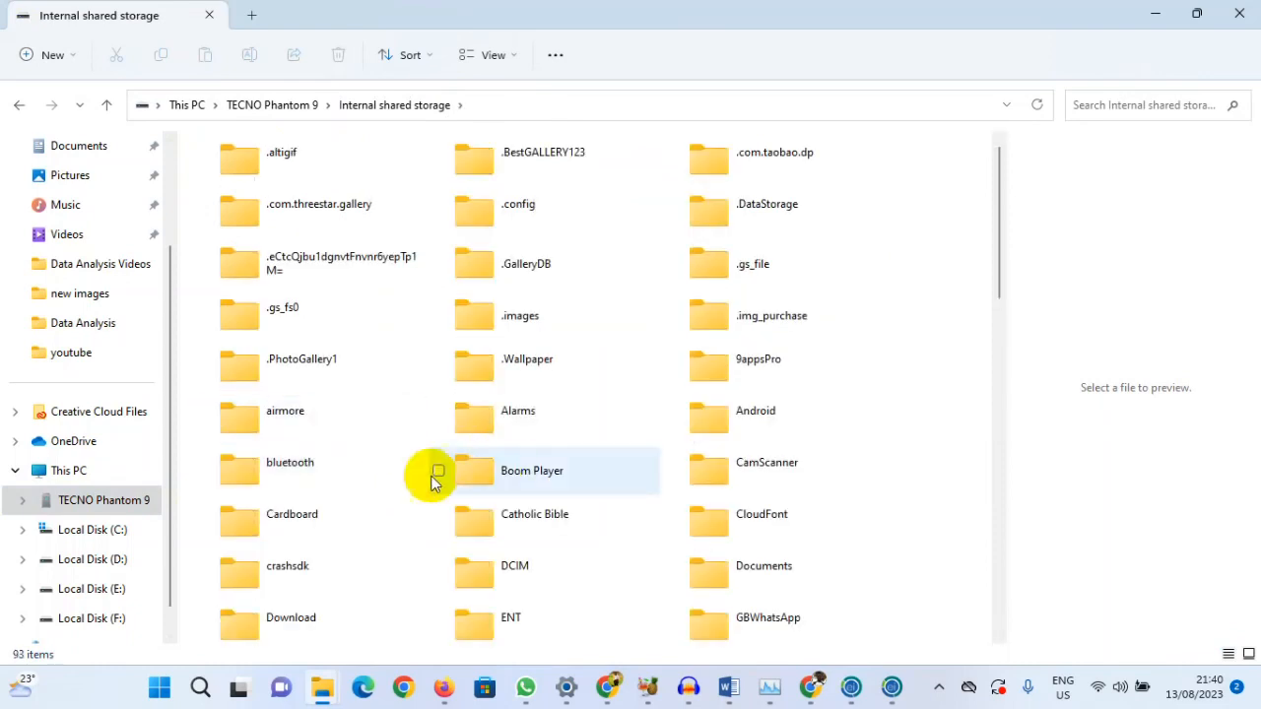
double_click(292, 625)
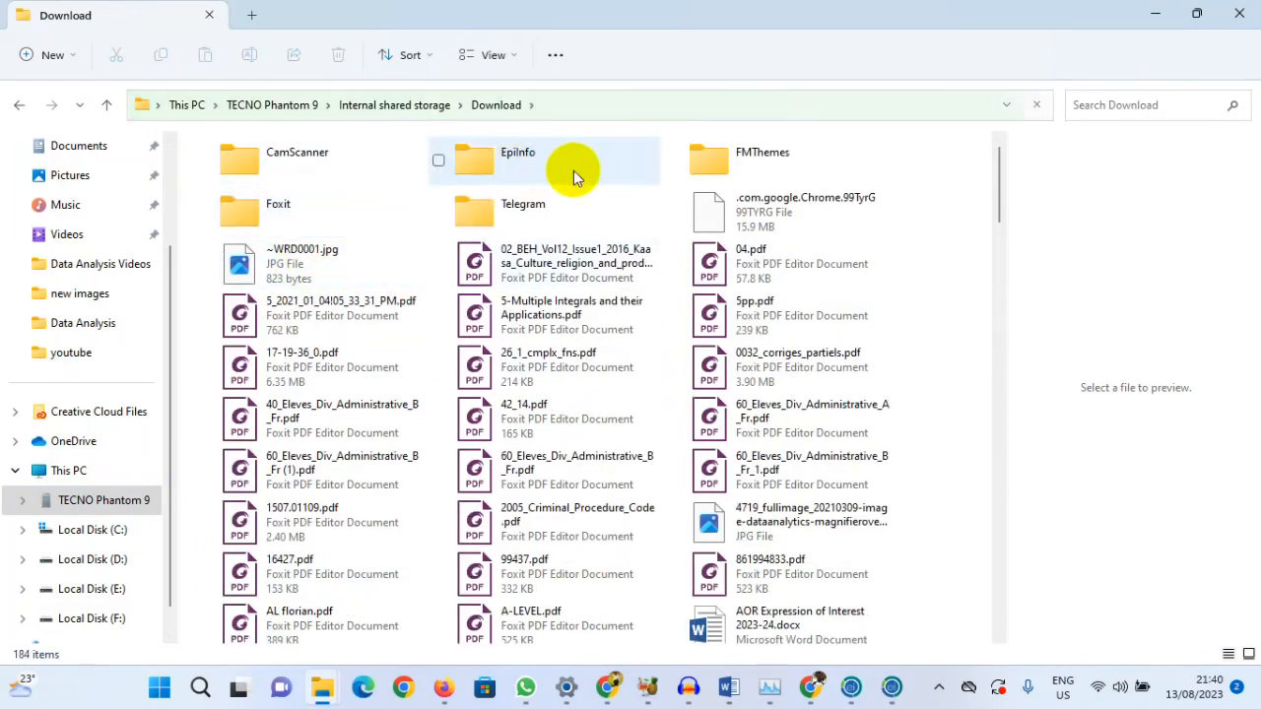
click(507, 158)
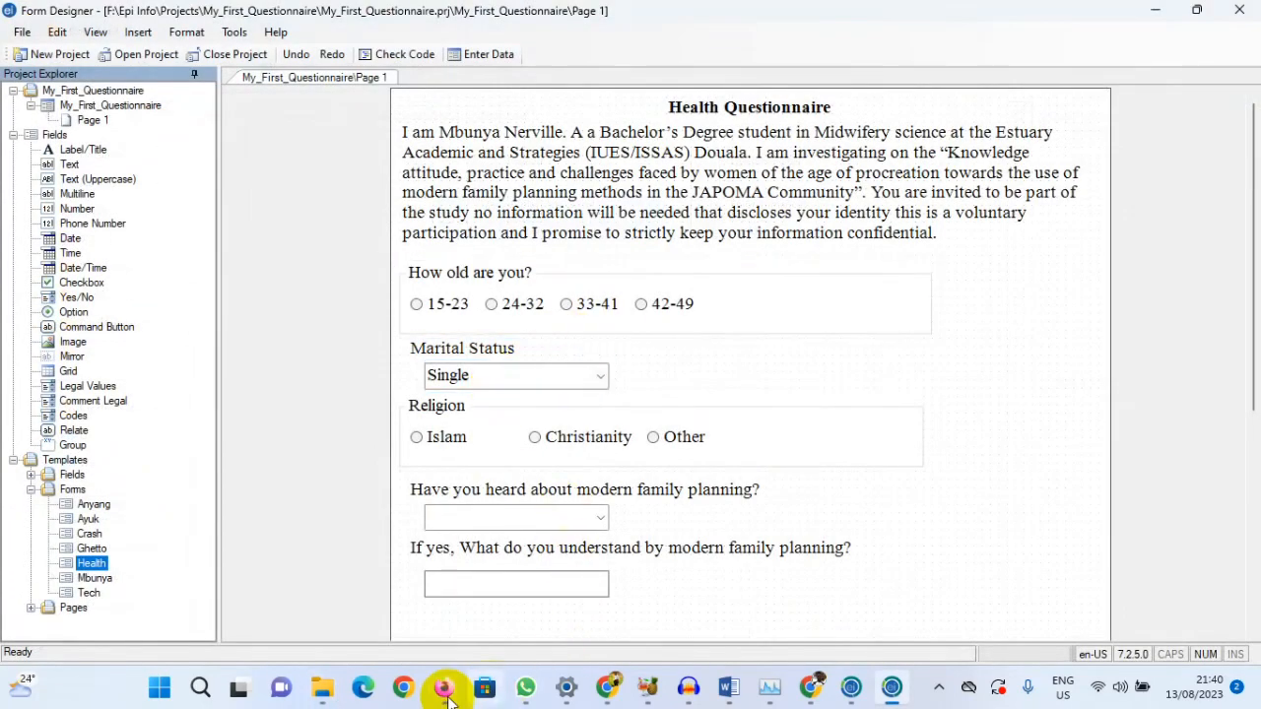
- Switch to the Downloads window in File Explorer and open the TECNO Phantom 9's Internal shared storage > Download > EpiInfo folder
mouse_move(445, 696)
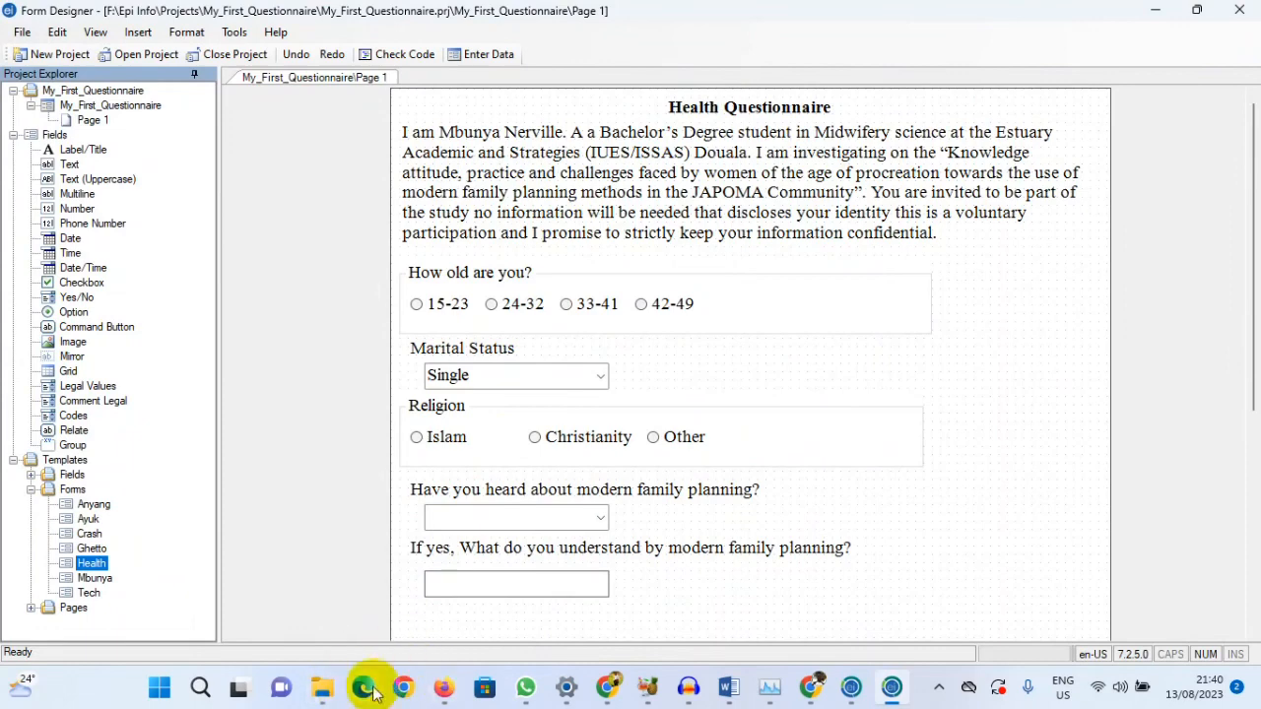
mouse_move(315, 695)
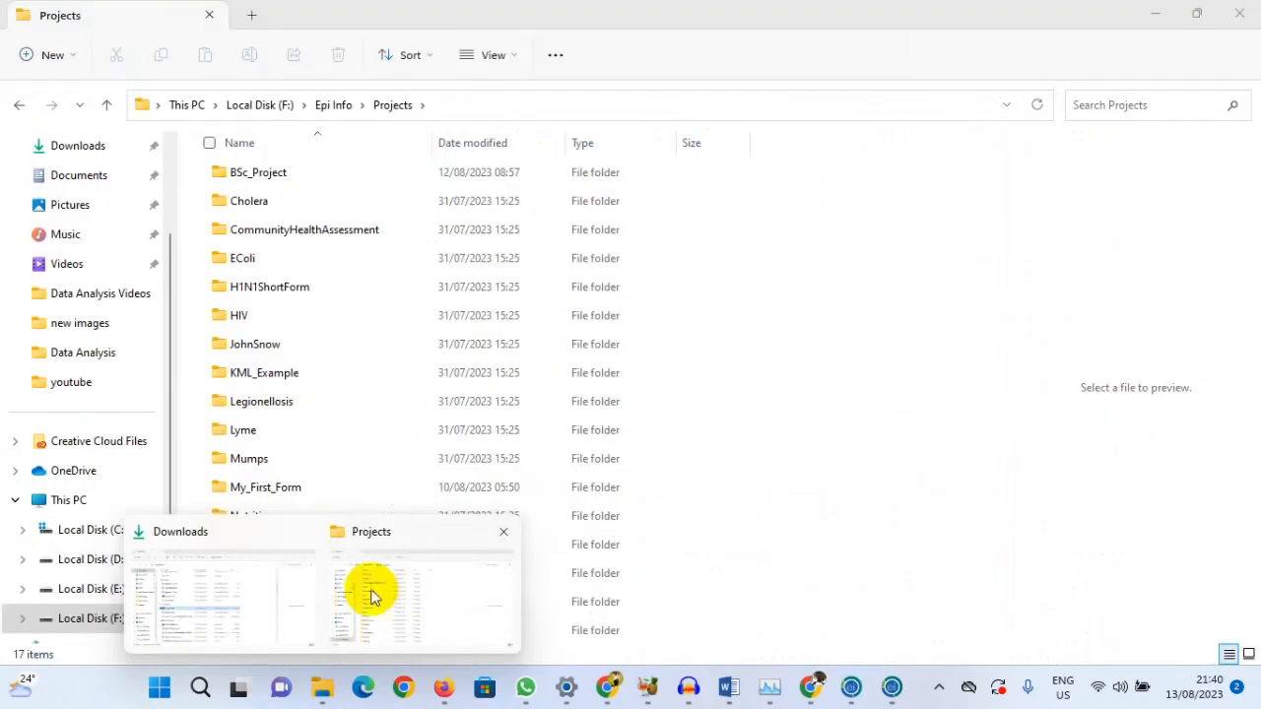
click(247, 579)
click(106, 531)
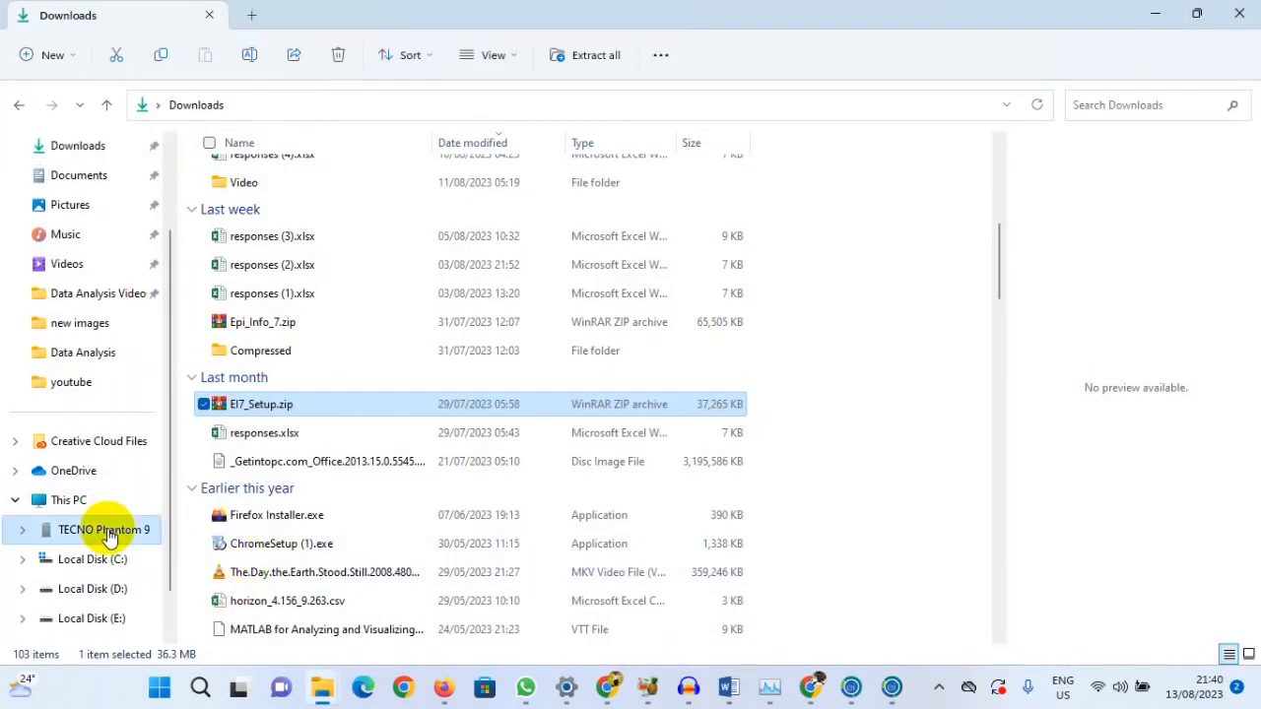
double_click(328, 169)
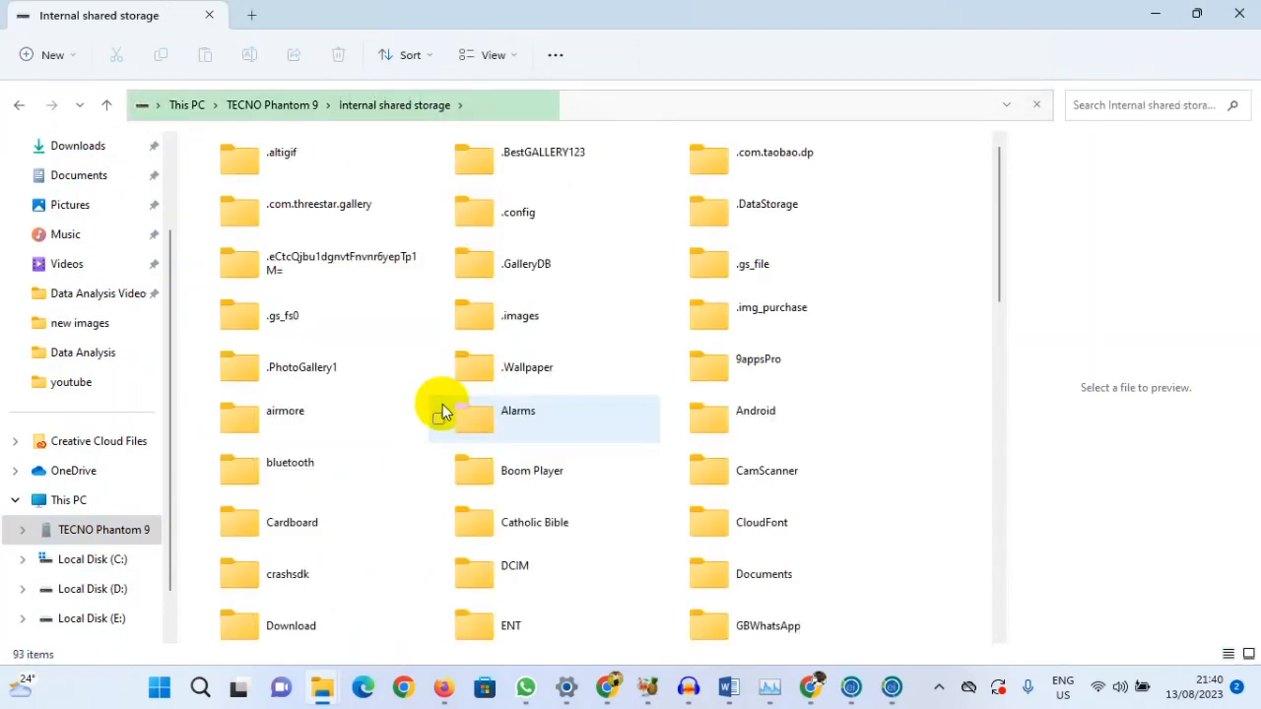
double_click(278, 625)
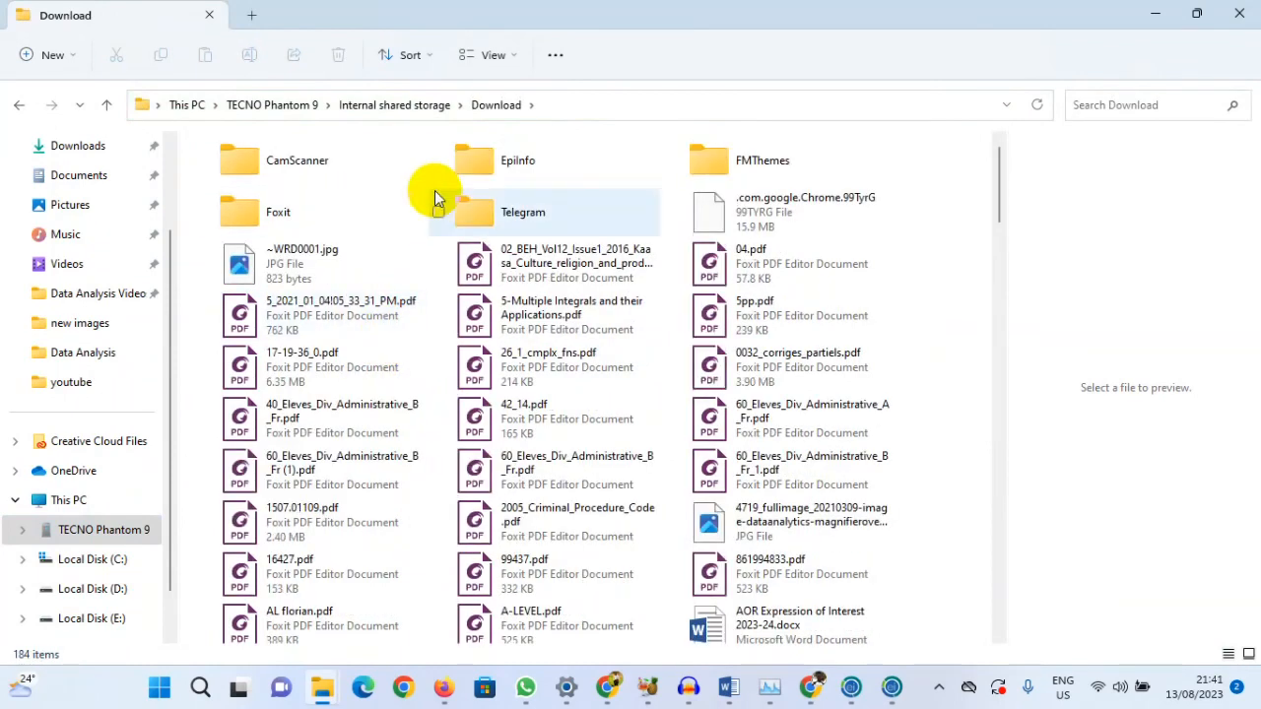
double_click(508, 168)
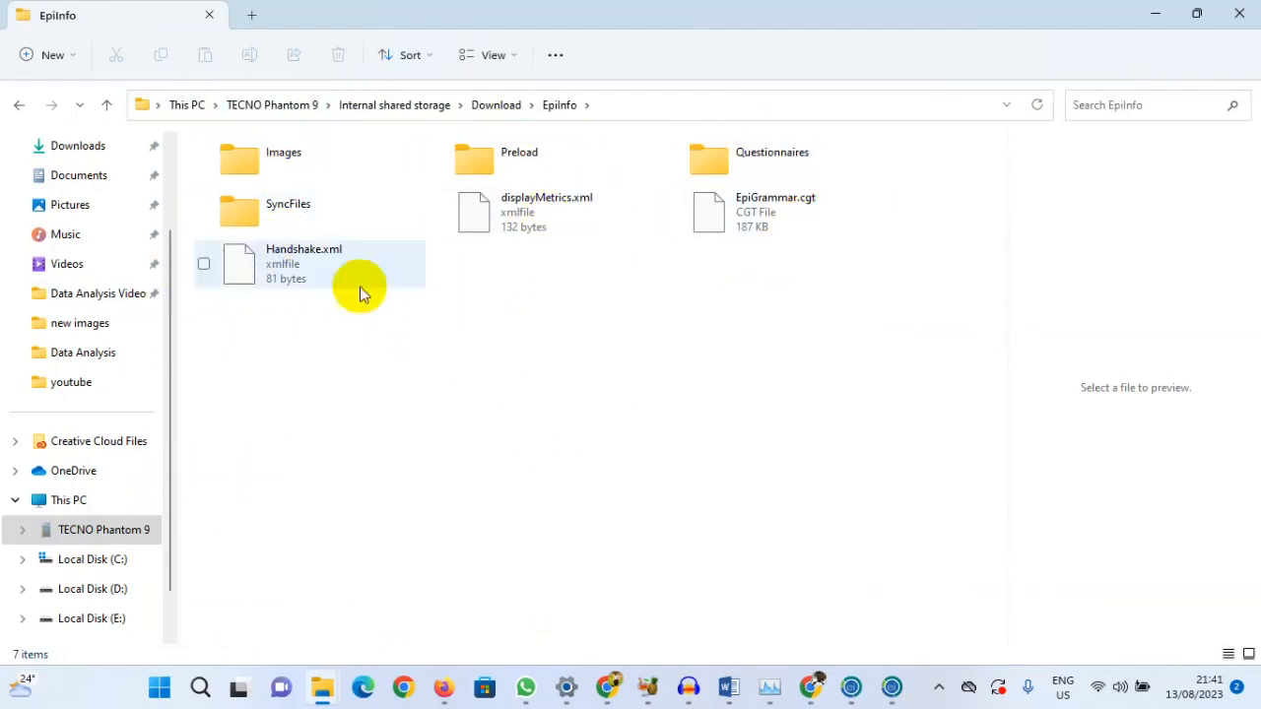
- Look through the Epi Info Projects folder, return to Form Designer, and open the folder containing the Health form template
mouse_move(323, 690)
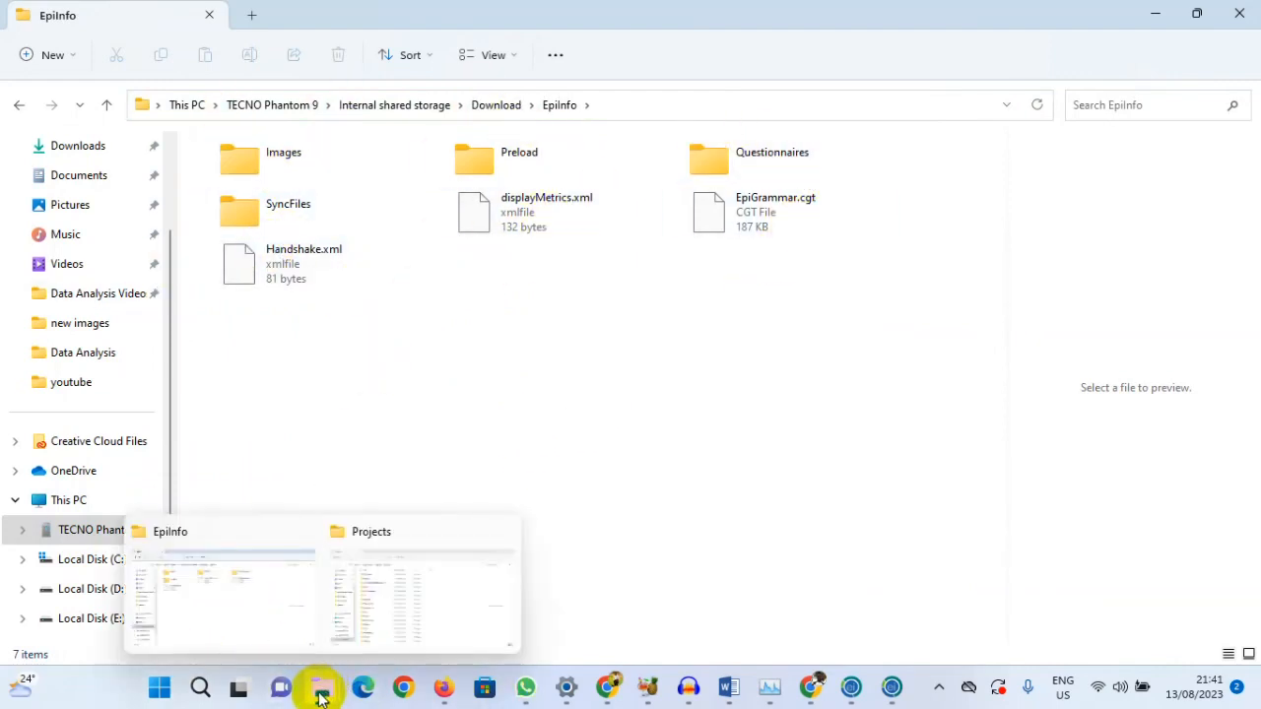
click(398, 594)
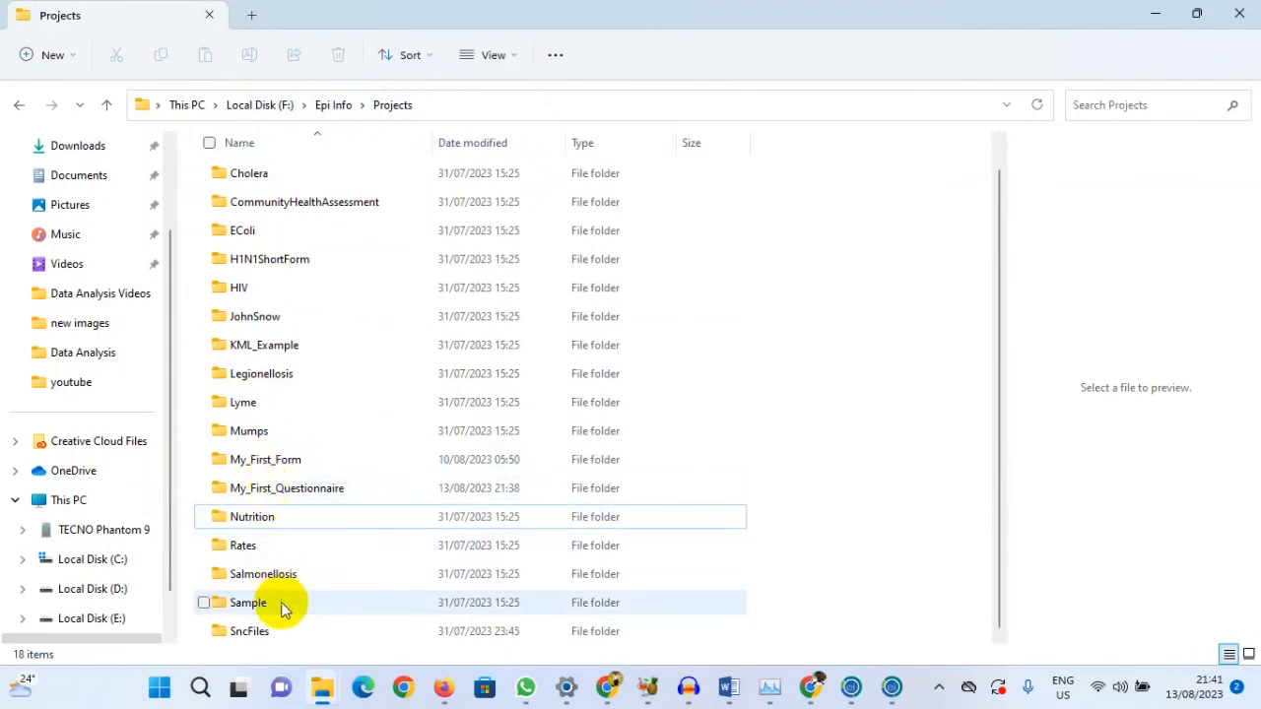
click(891, 692)
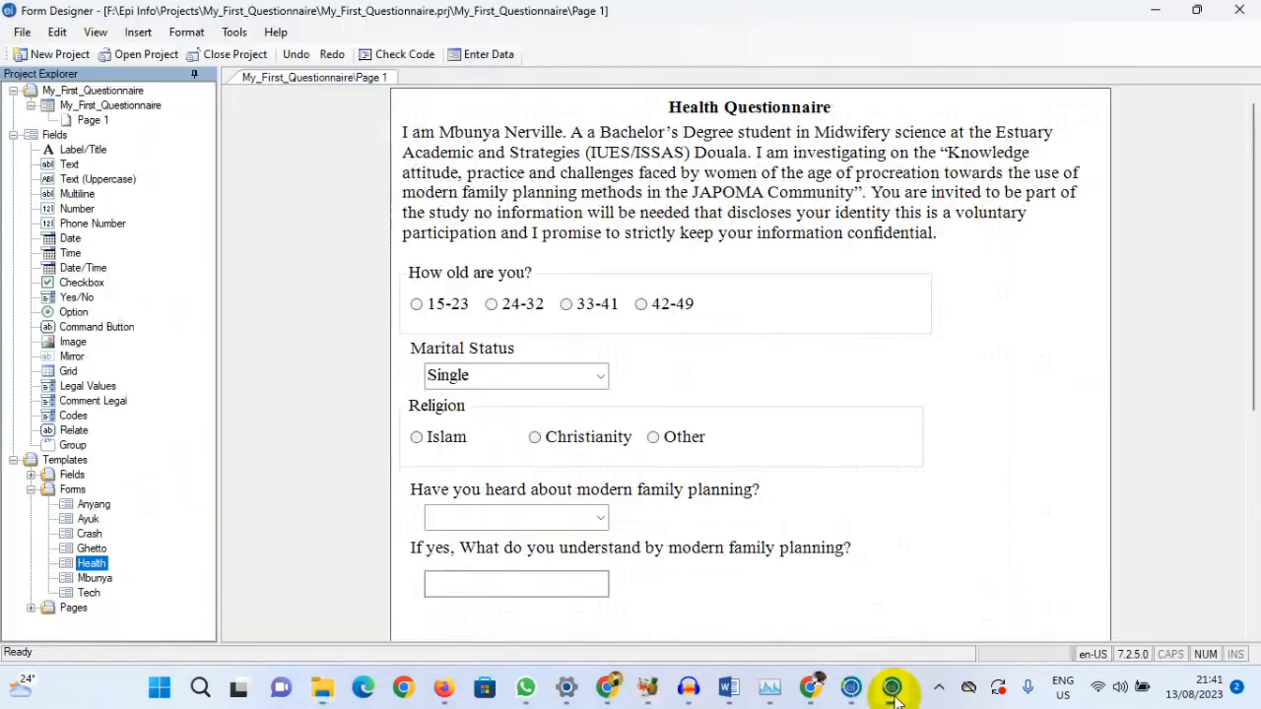
right_click(81, 569)
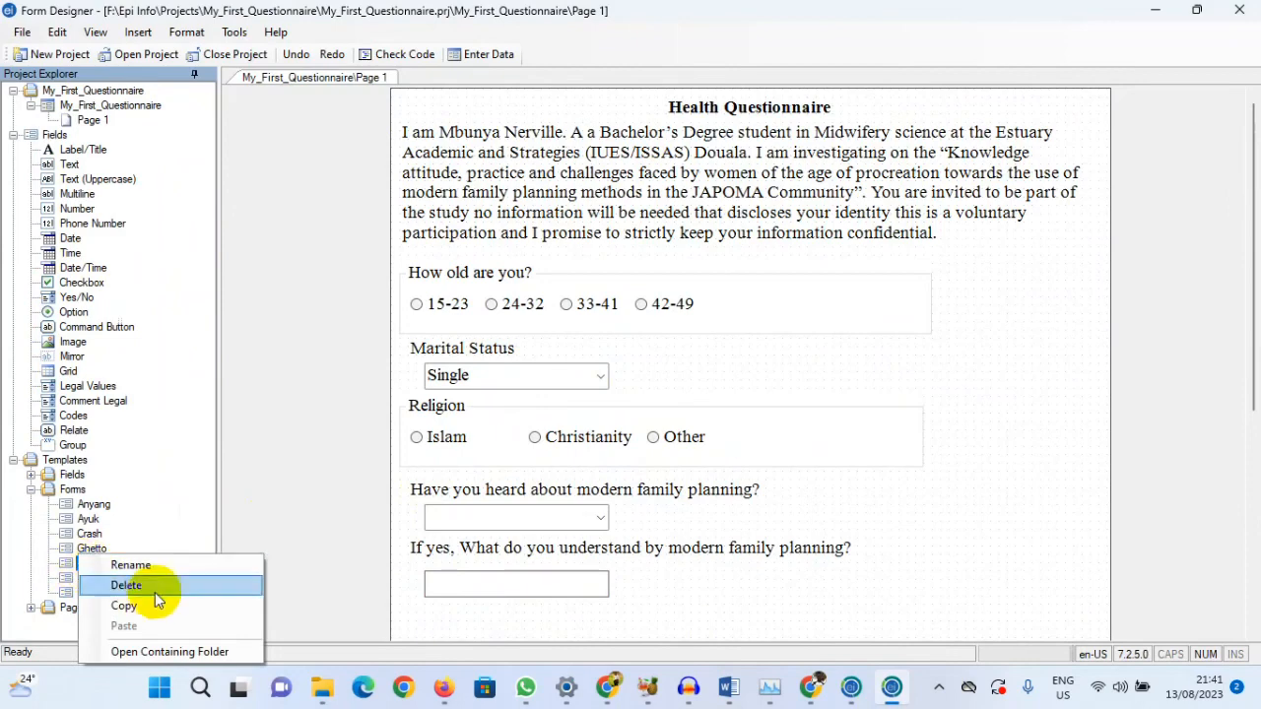
click(158, 647)
click(446, 548)
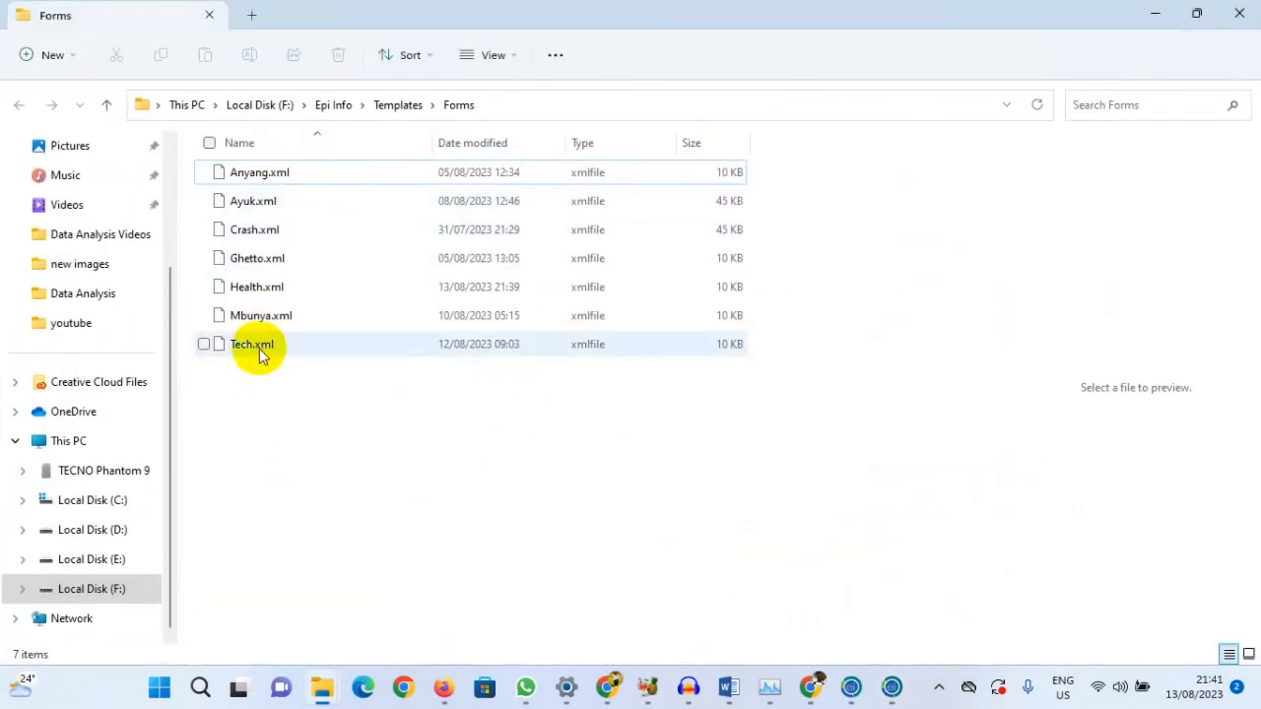
- Copy the Health.xml template file from the Forms folder
click(258, 294)
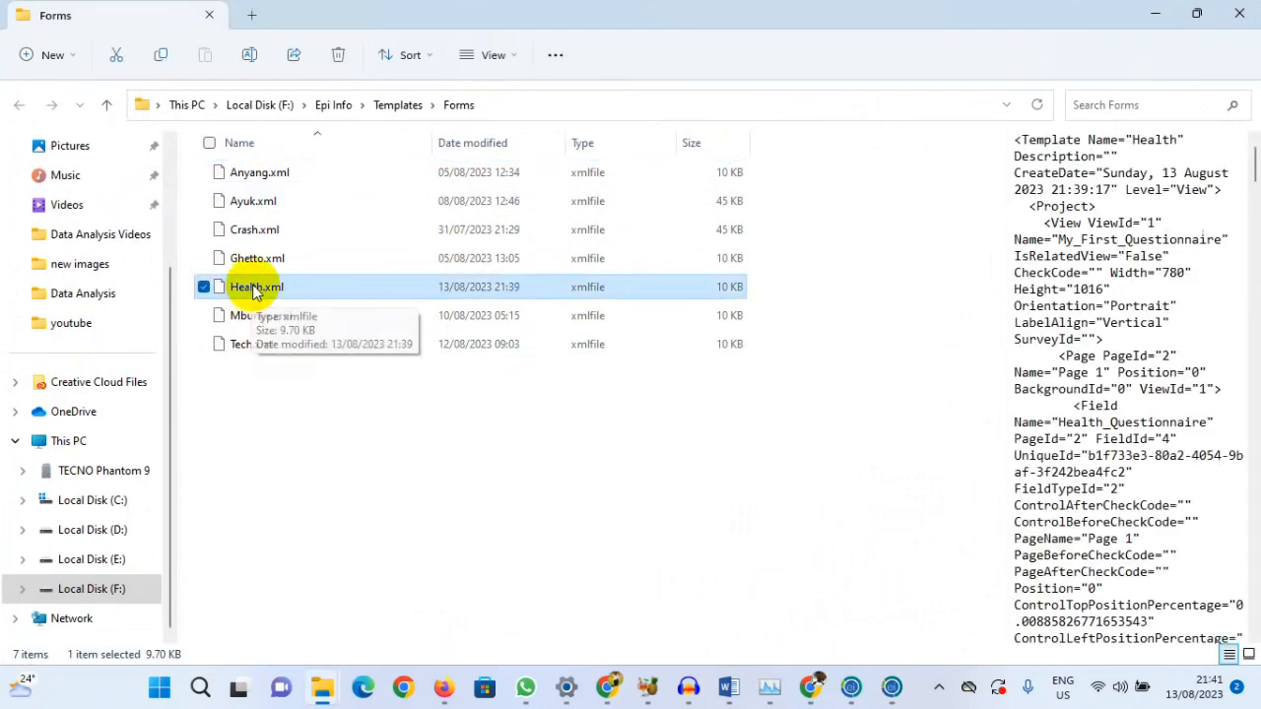
right_click(258, 298)
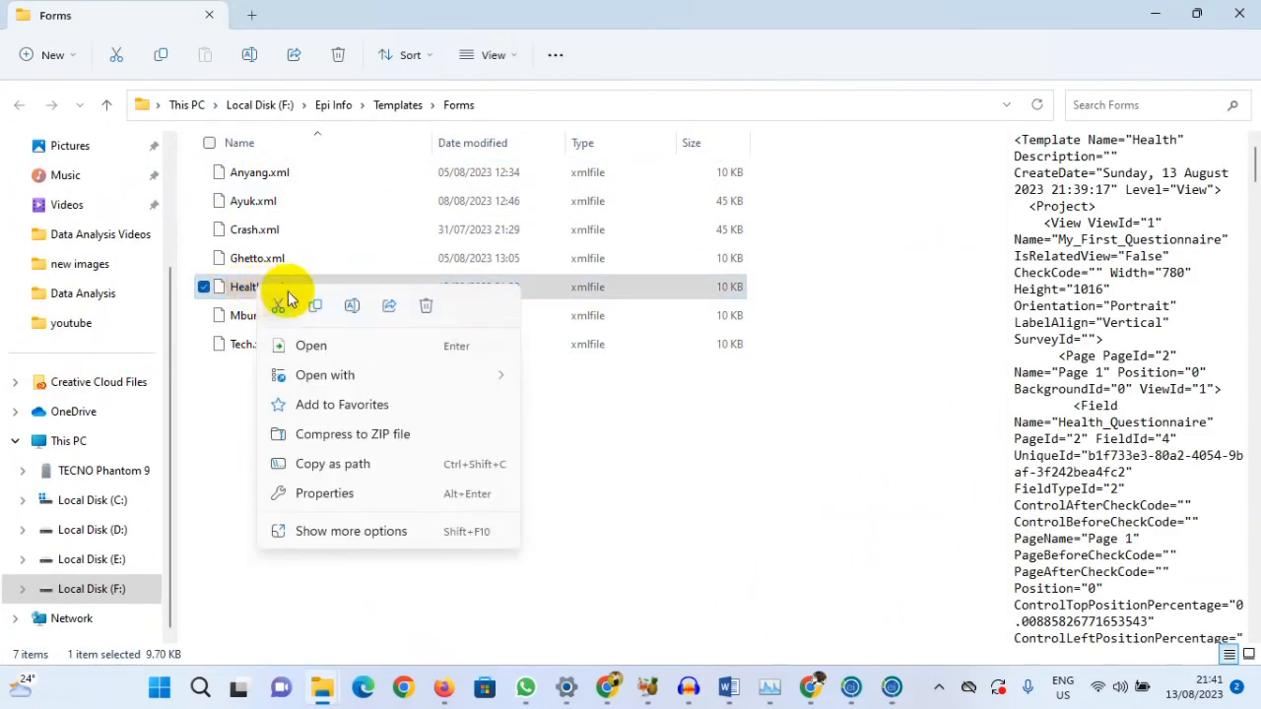
click(315, 309)
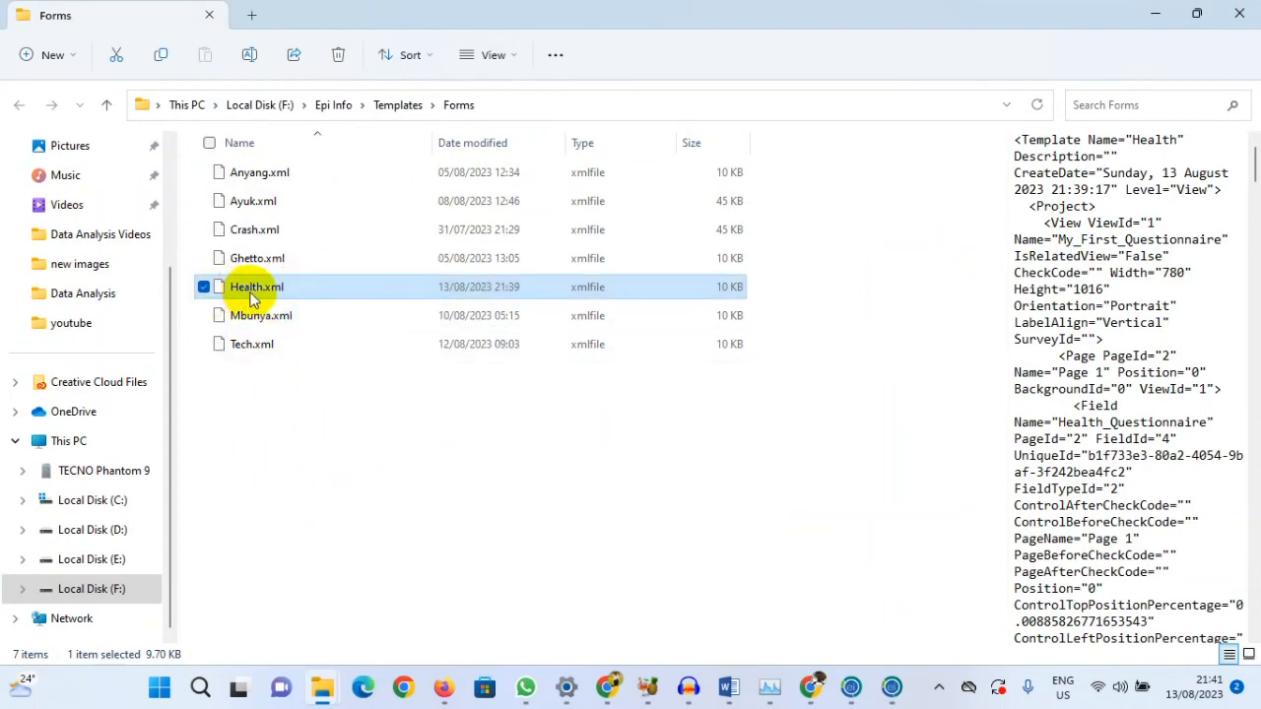
click(160, 56)
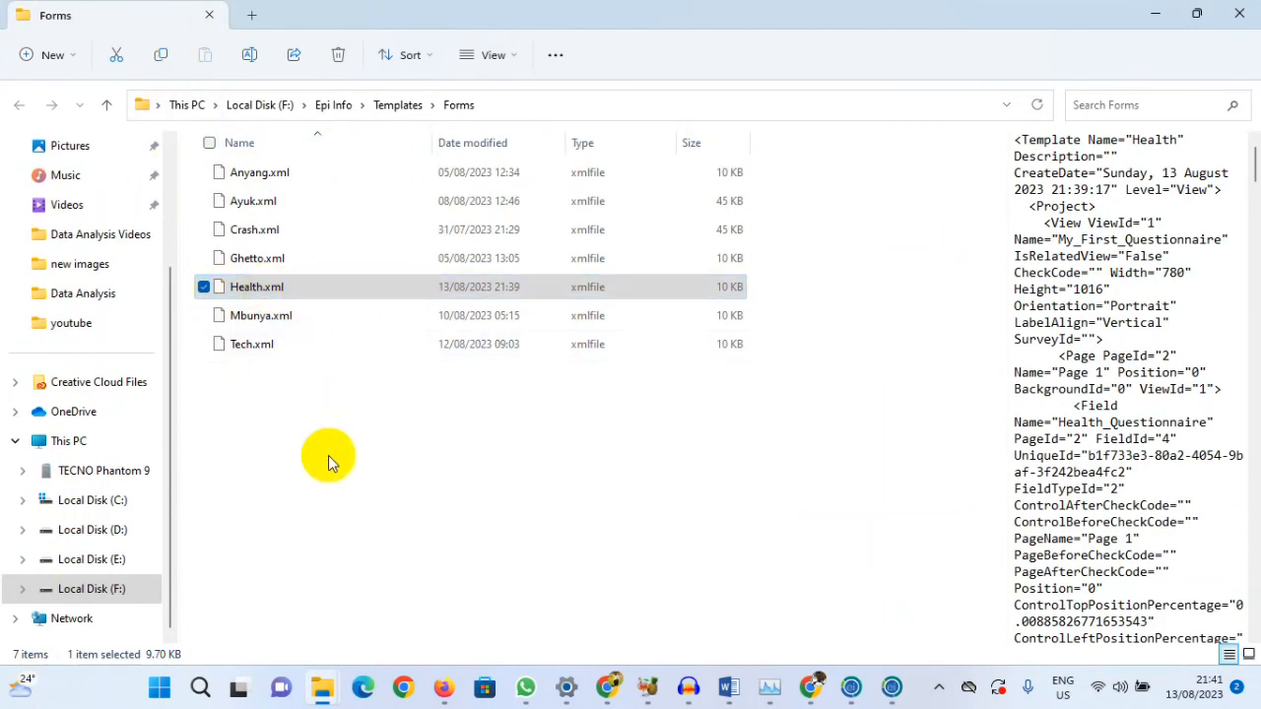
- Switch to the phone's EpiInfo folder window and open its Questionnaires subfolder
mouse_move(323, 698)
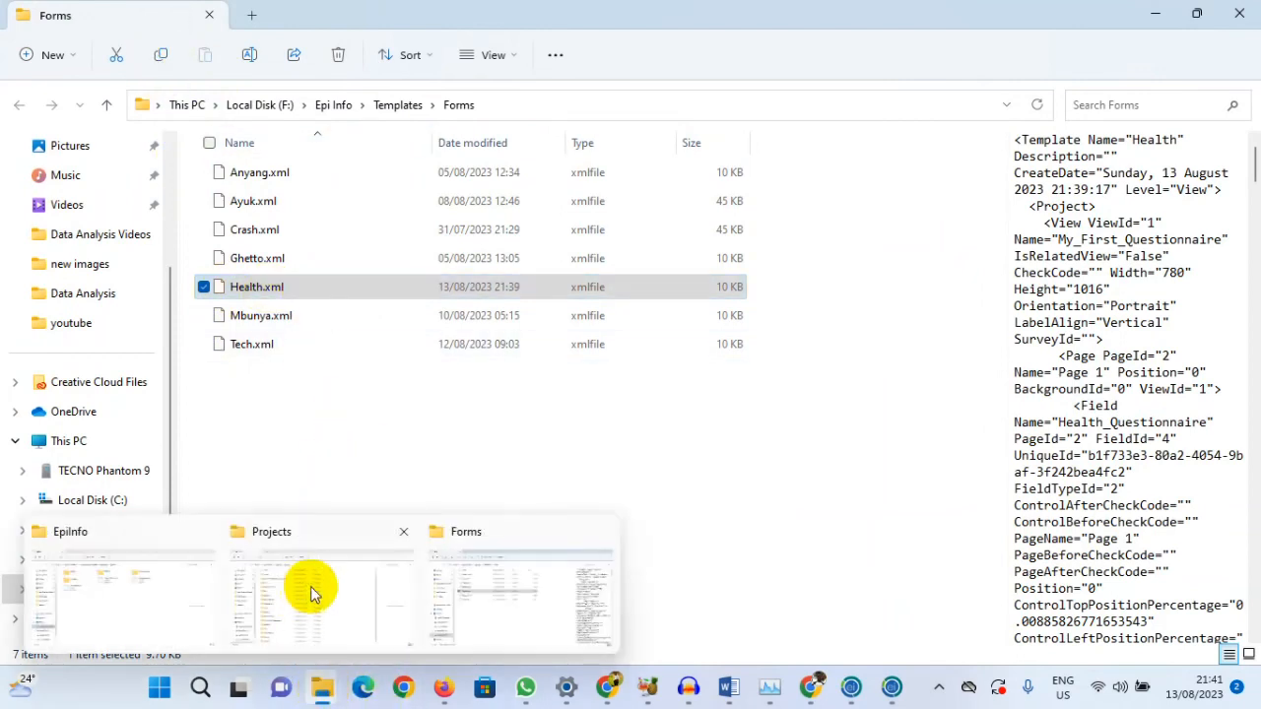
click(122, 583)
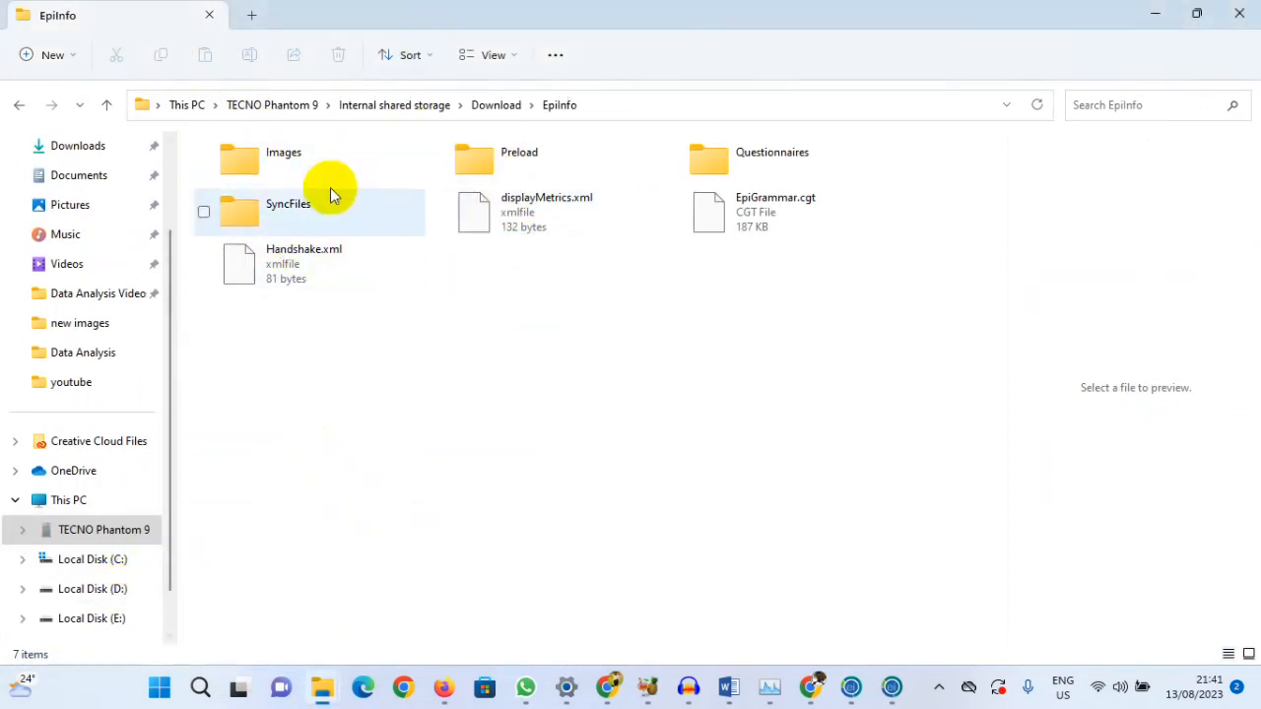
click(747, 162)
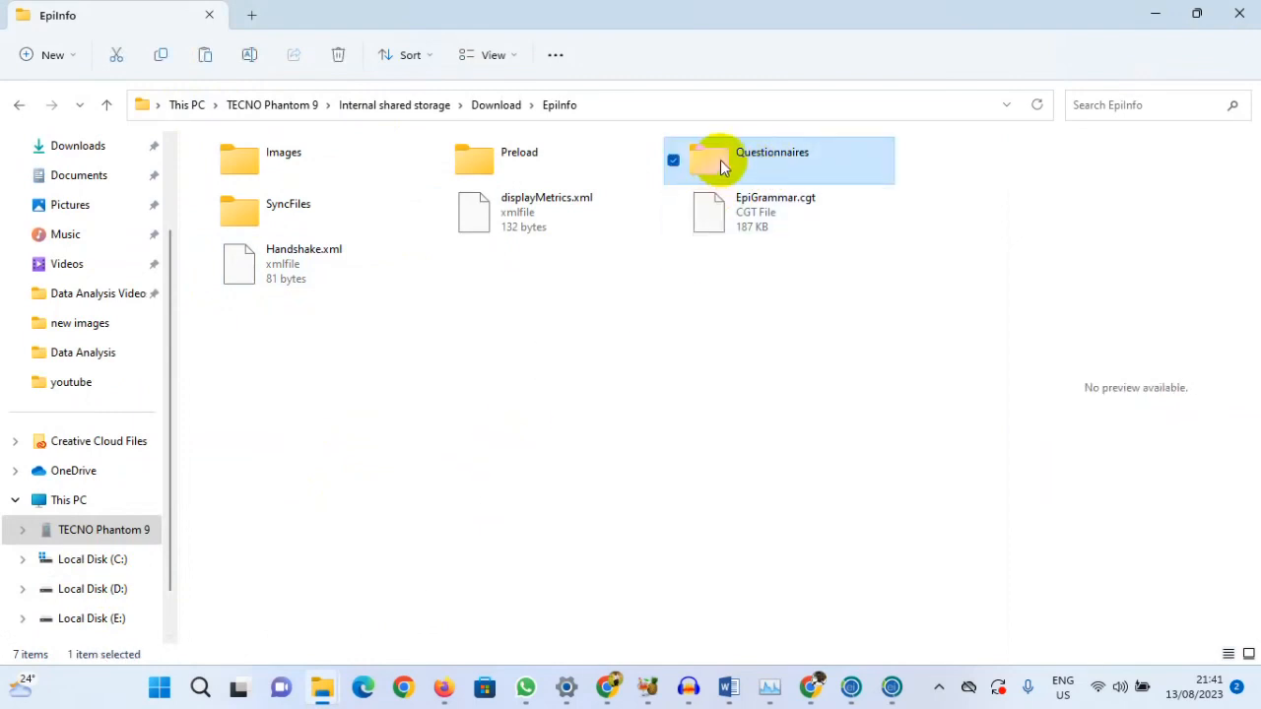
double_click(720, 160)
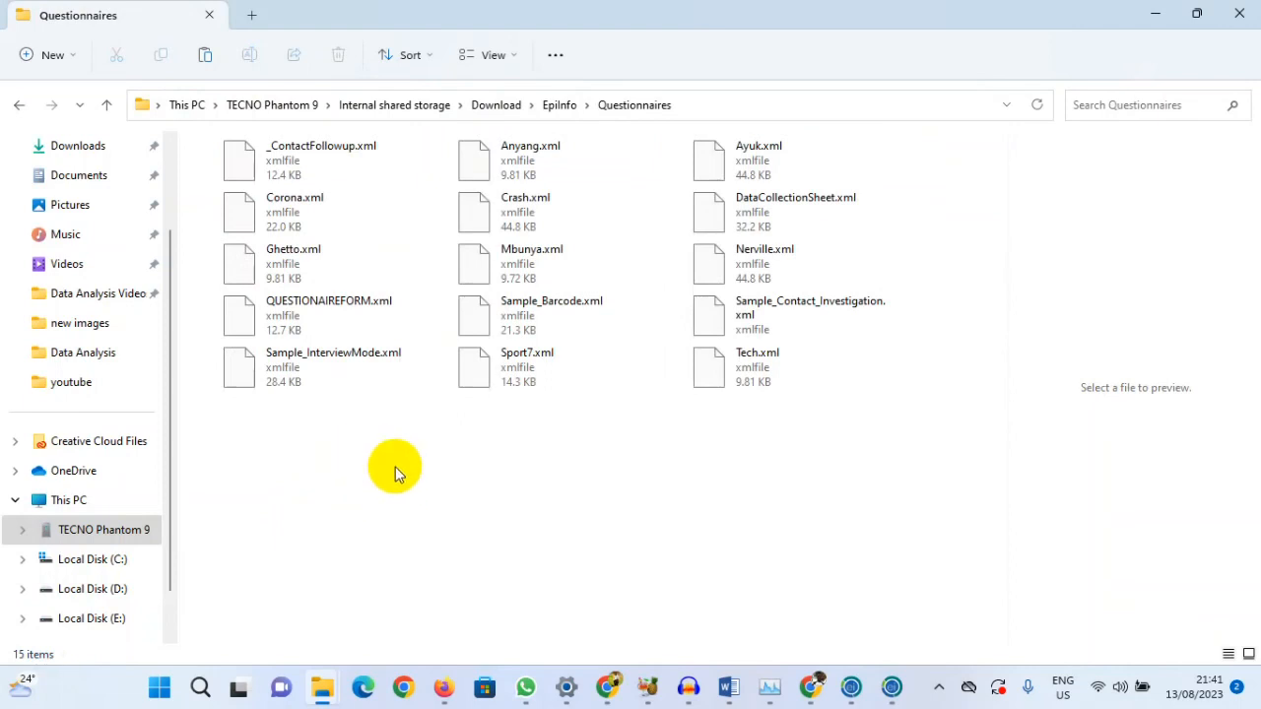
- Paste the copied Health.xml template into the phone's Questionnaires folder
click(204, 56)
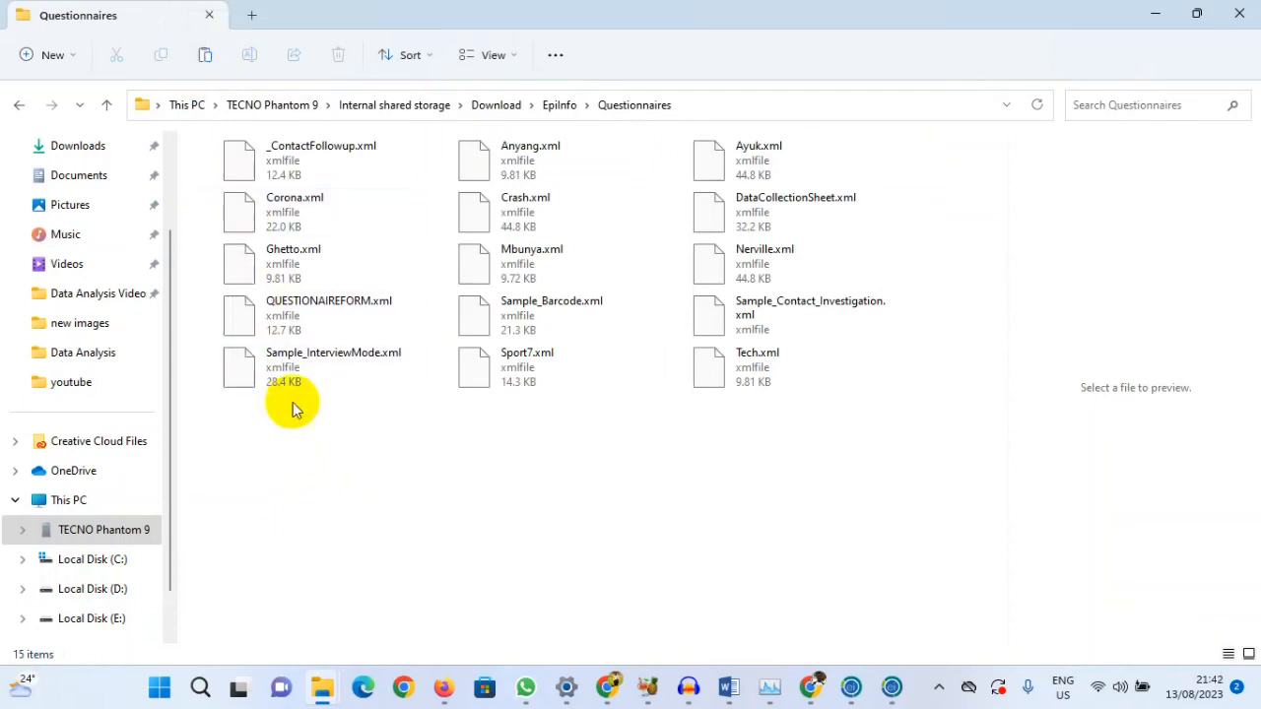
right_click(429, 521)
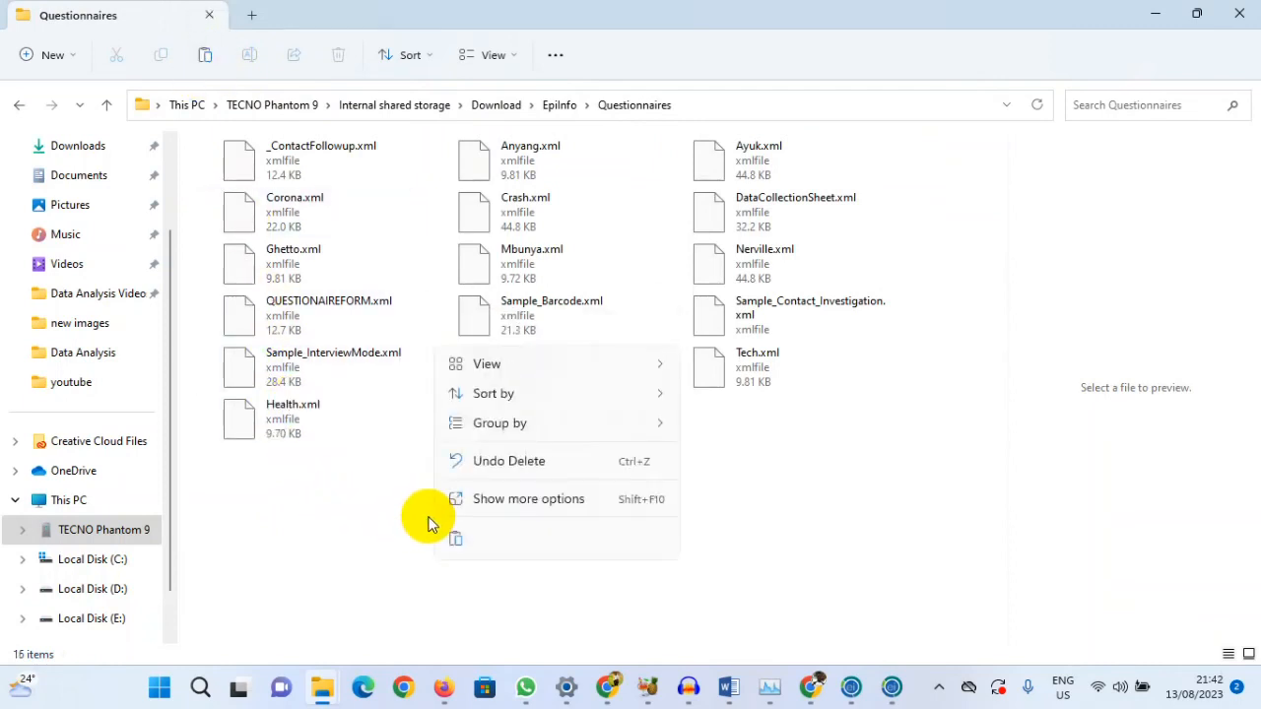
click(510, 504)
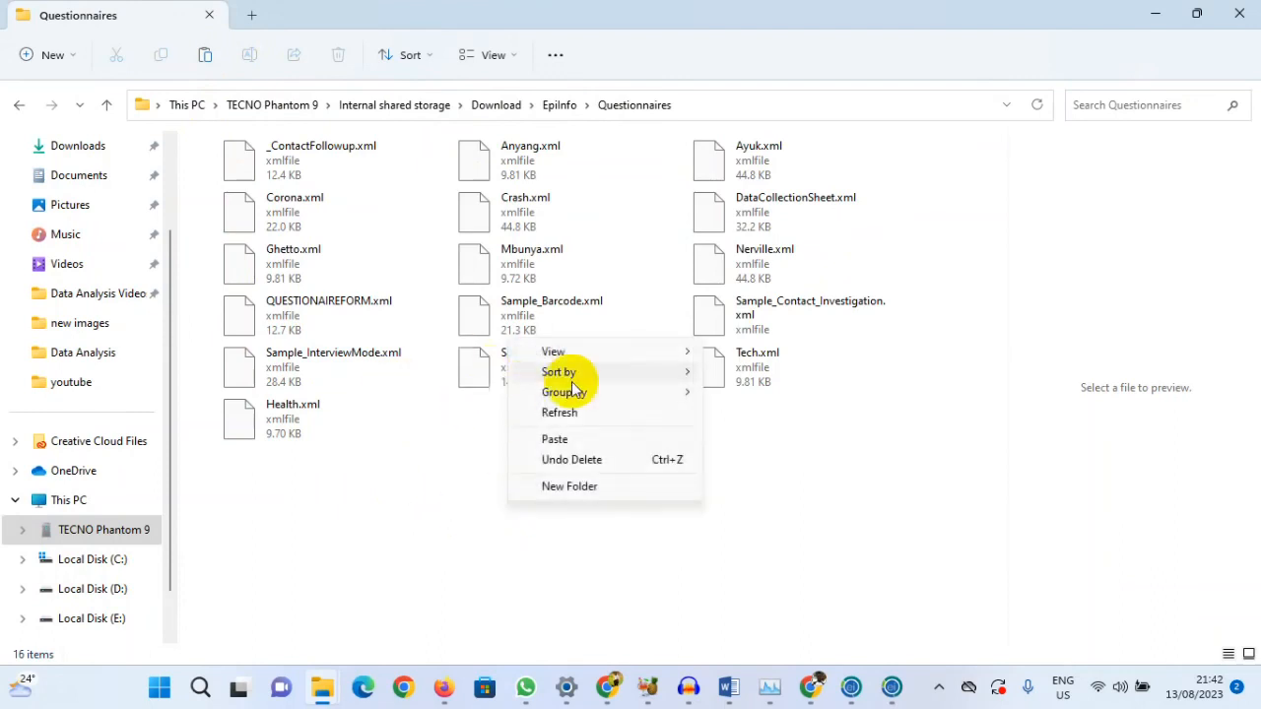
click(370, 548)
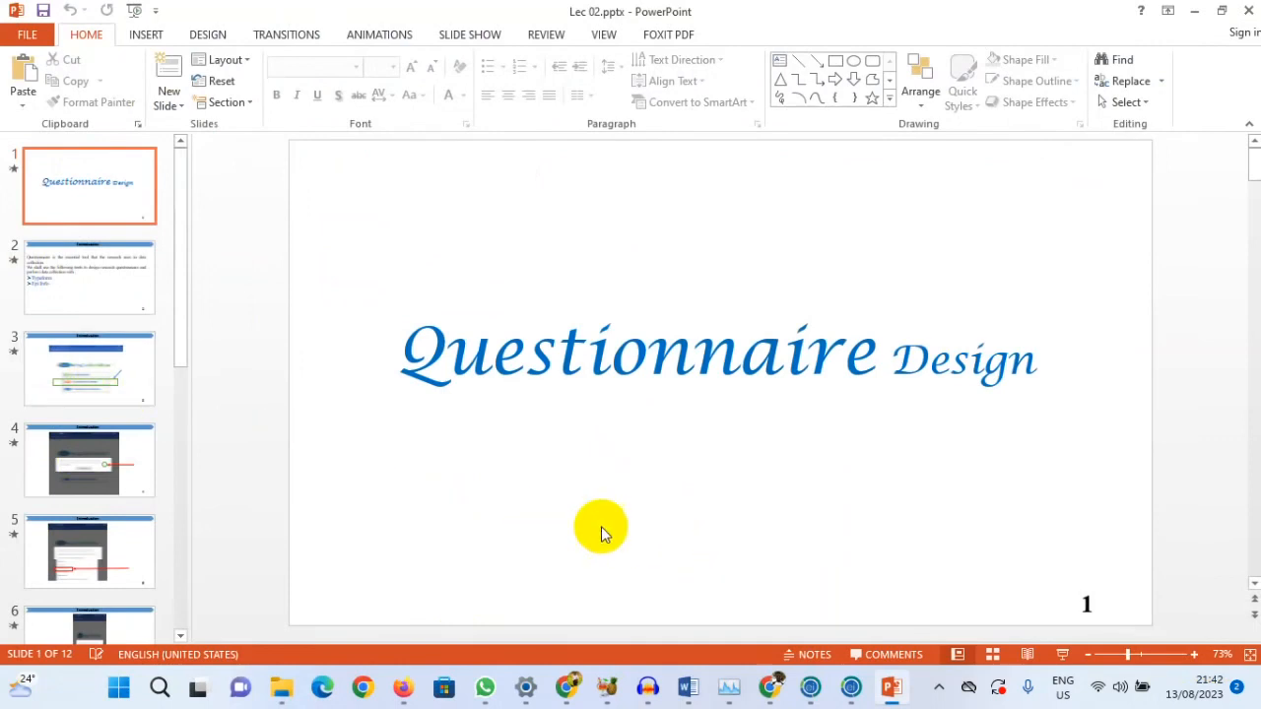
- View slides 3 and 4 of the Lec 02.pptx presentation in PowerPoint, covering mobile data collection and form selection
click(59, 361)
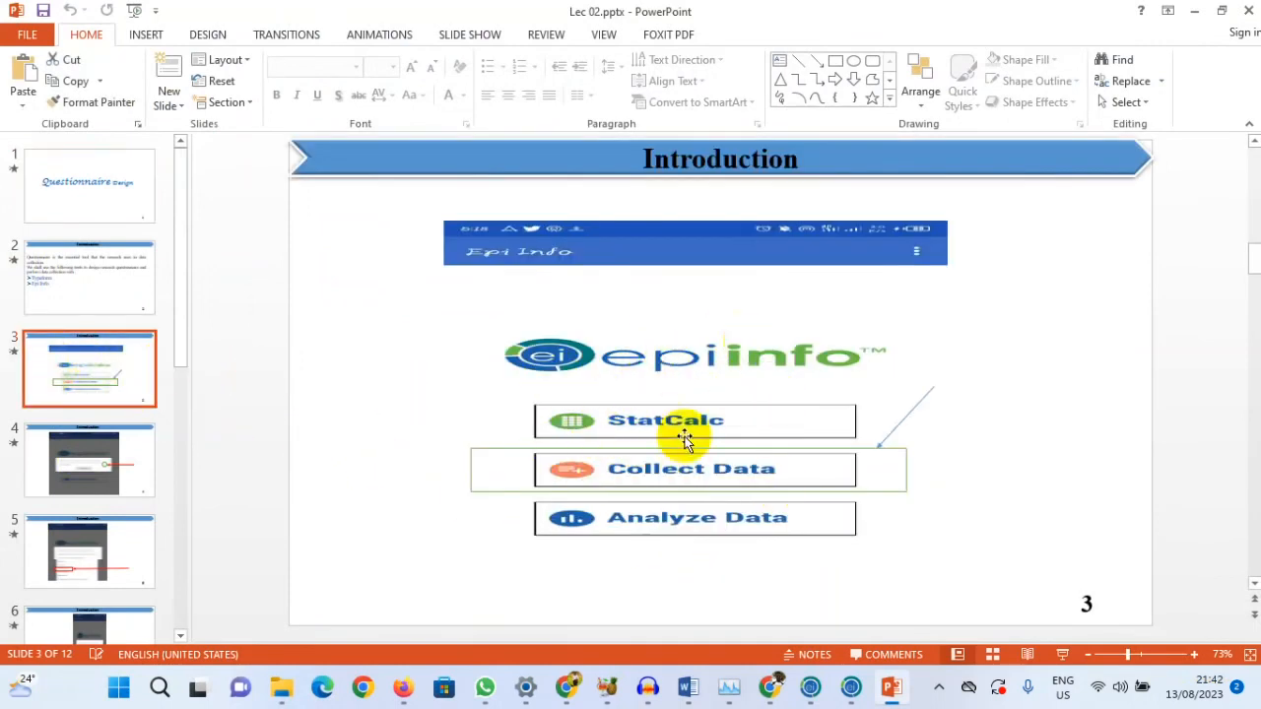
click(102, 474)
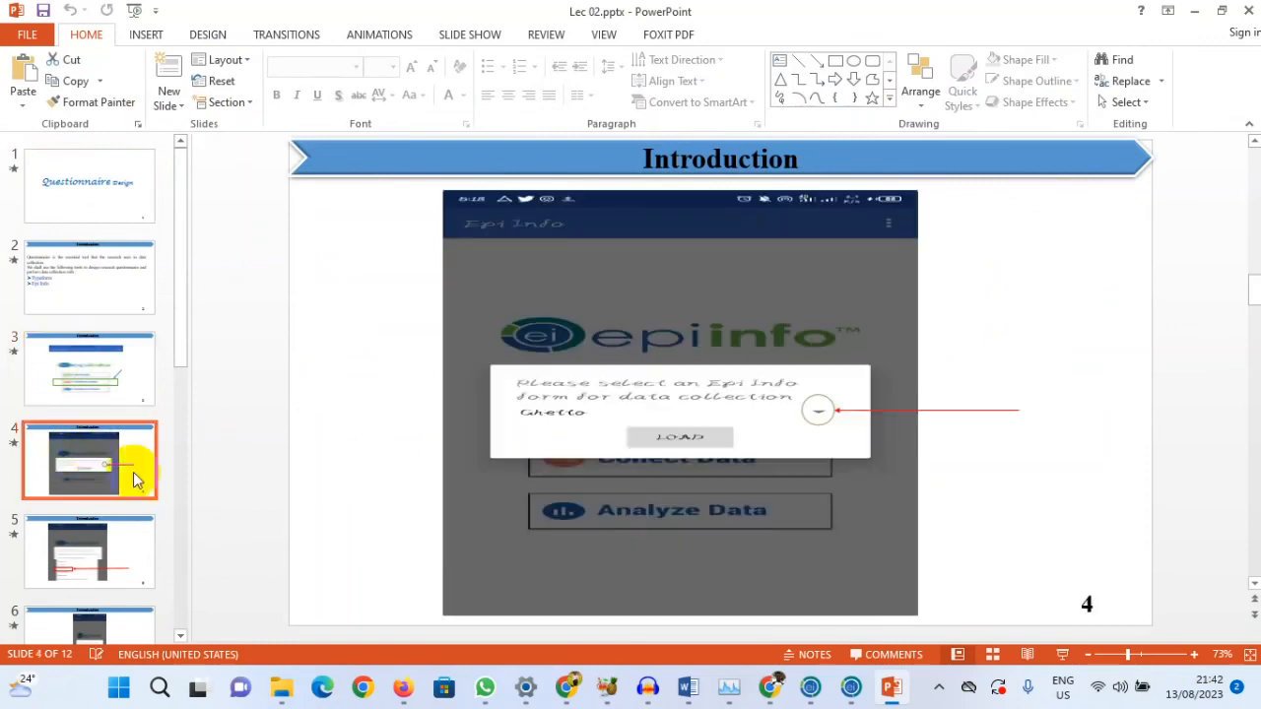
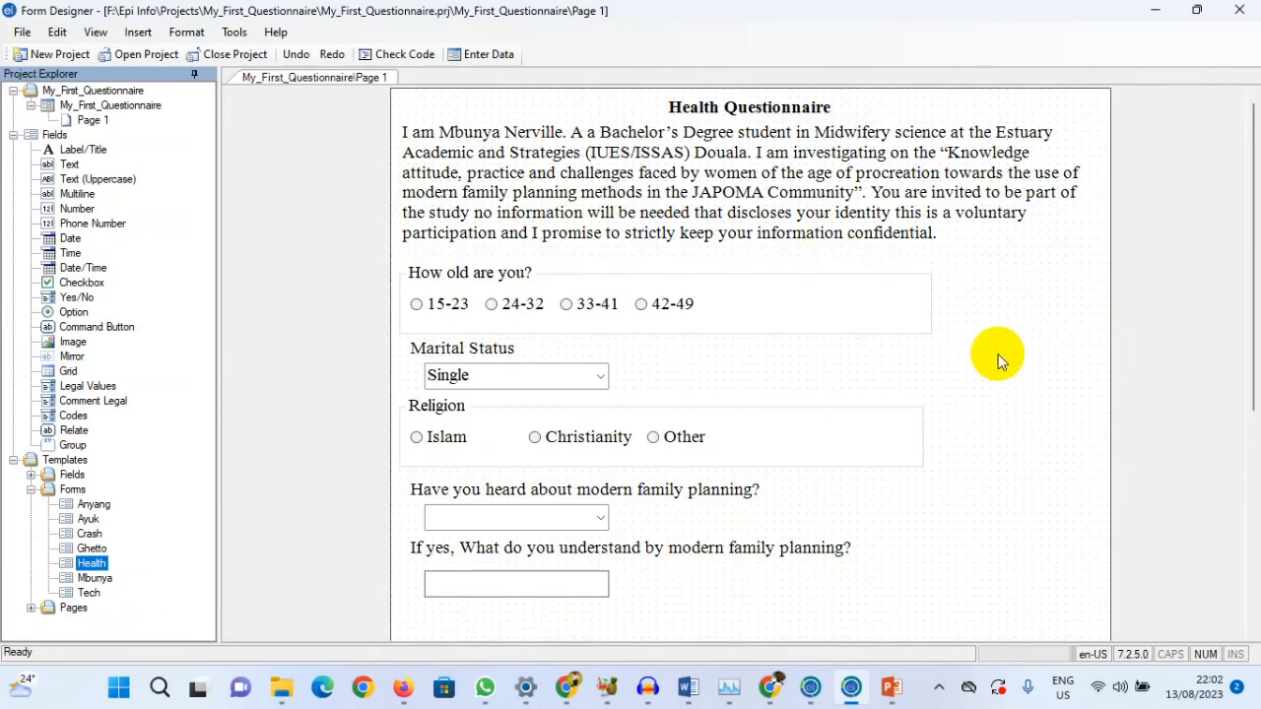
- Switch to Form Designer, open My_First_Questionnaire for data entry, and start a data import from a mobile device
click(467, 55)
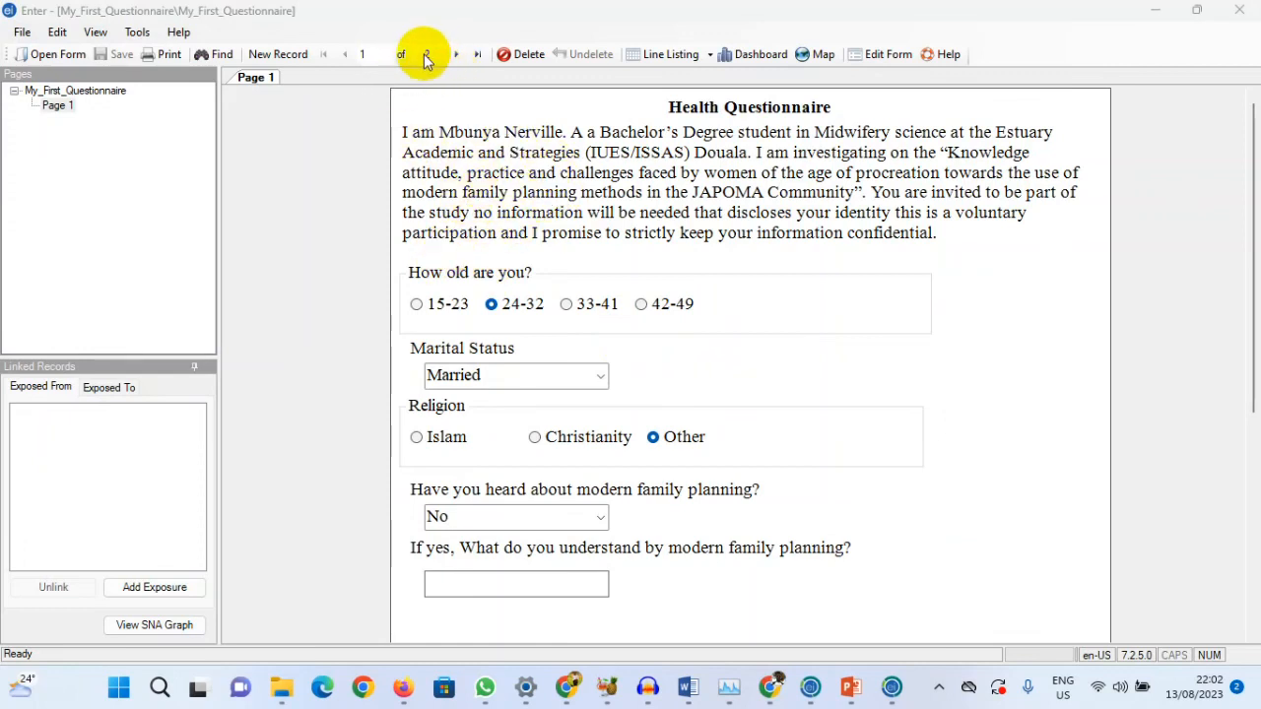
click(15, 34)
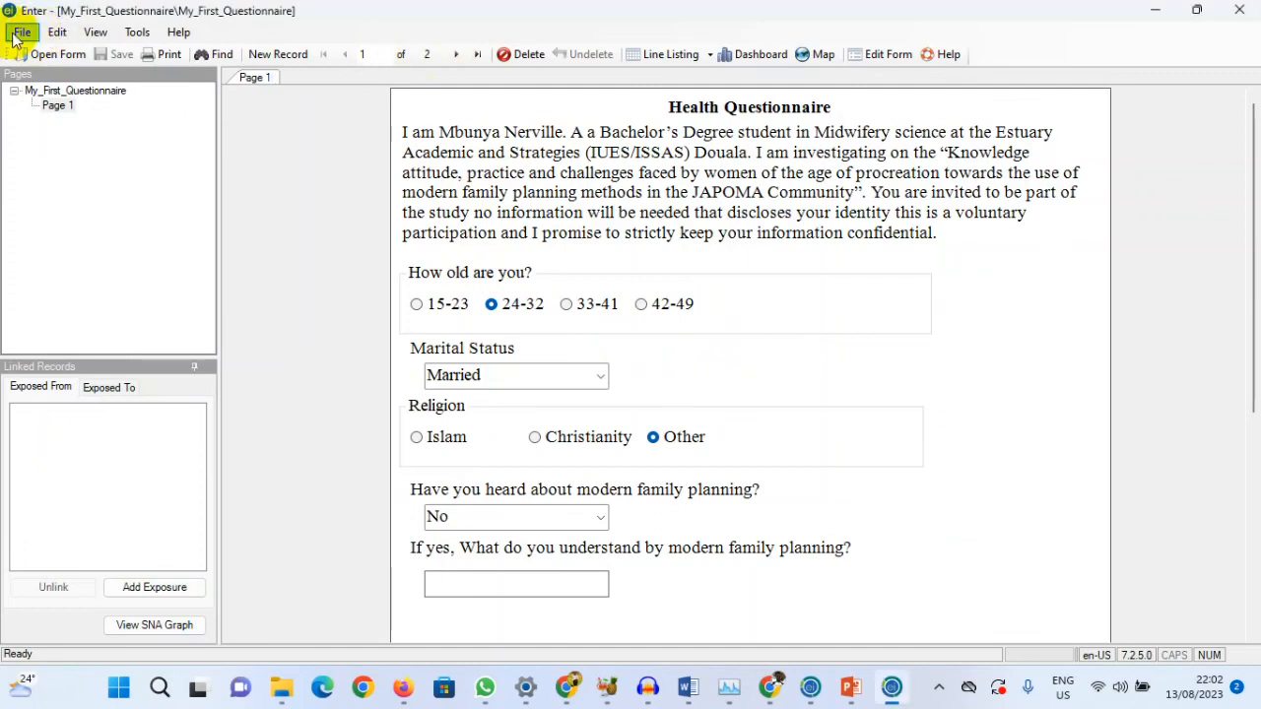
click(21, 33)
mouse_move(127, 161)
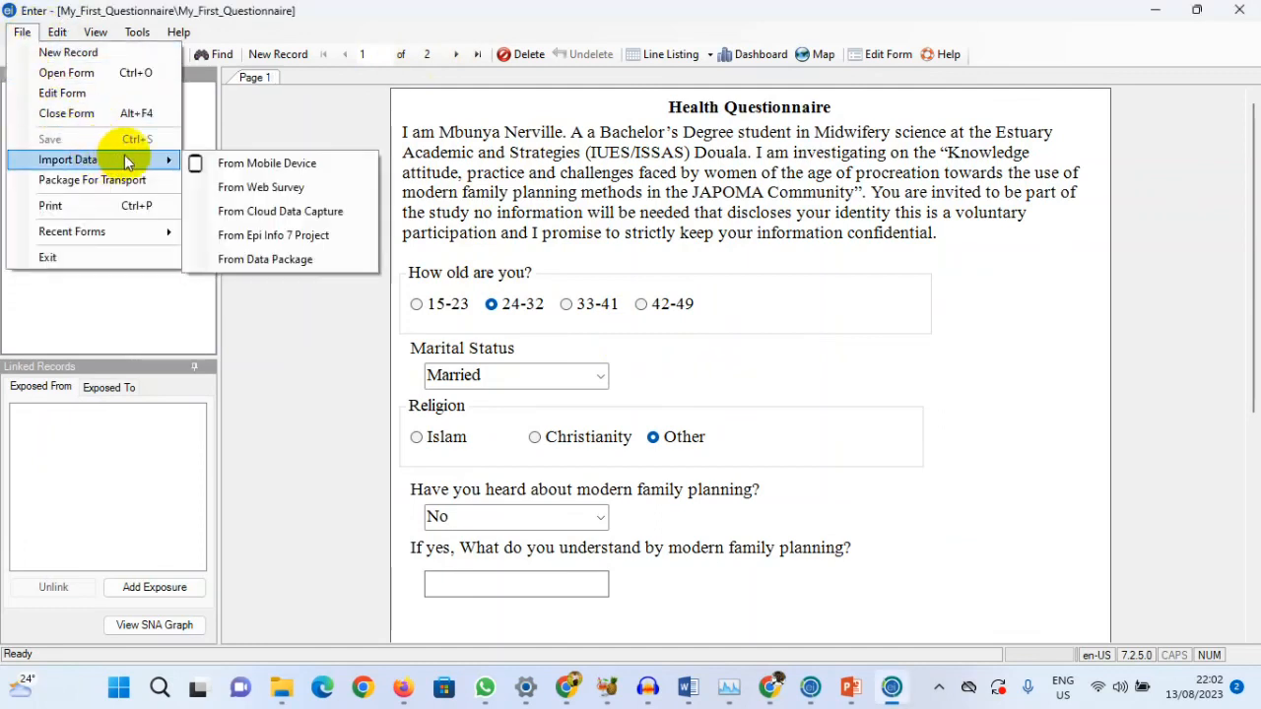
click(274, 165)
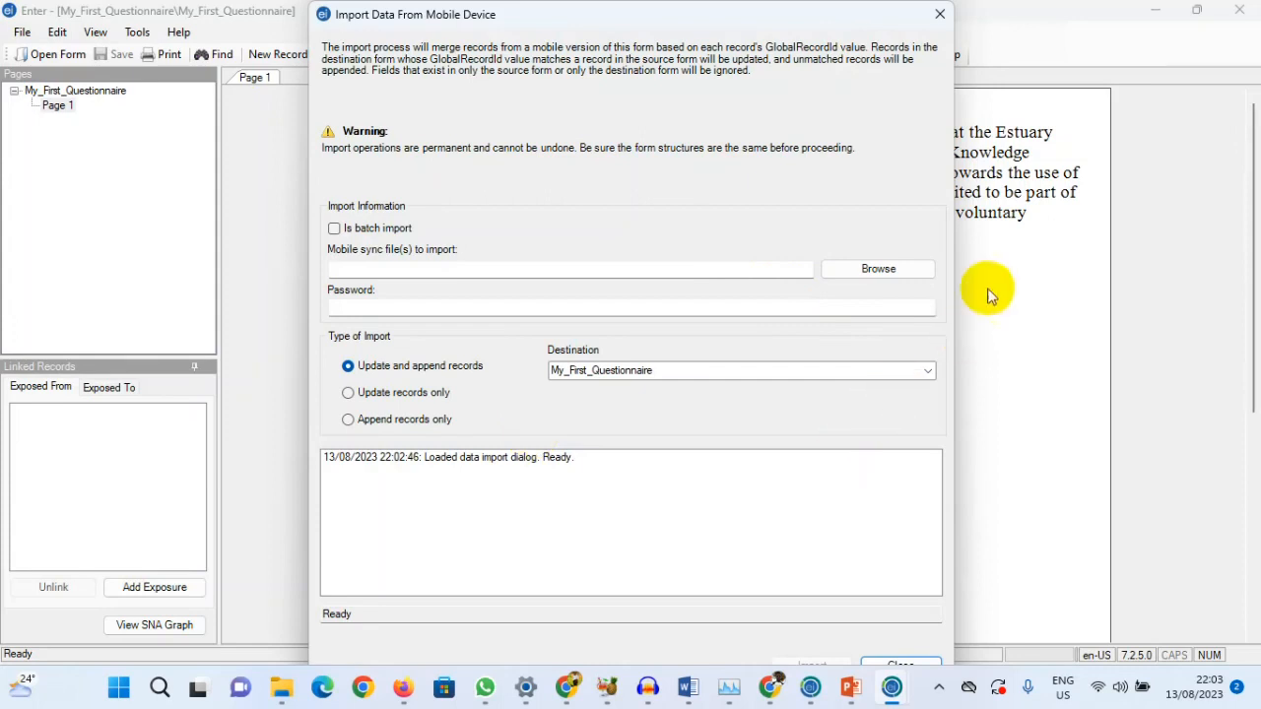
- Browse for the mobile sync file in the TECNO Phantom 9's Internal shared storage > Download > EpiInfo > SyncFiles folder
click(888, 269)
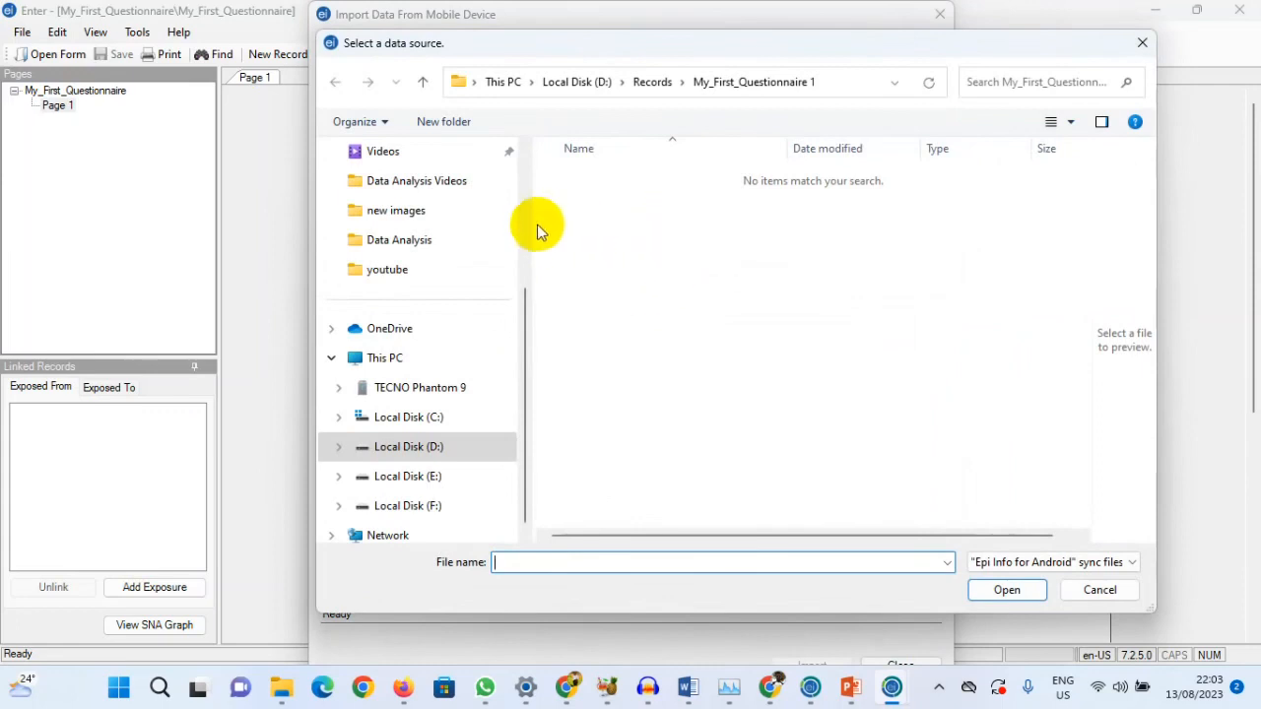
click(431, 398)
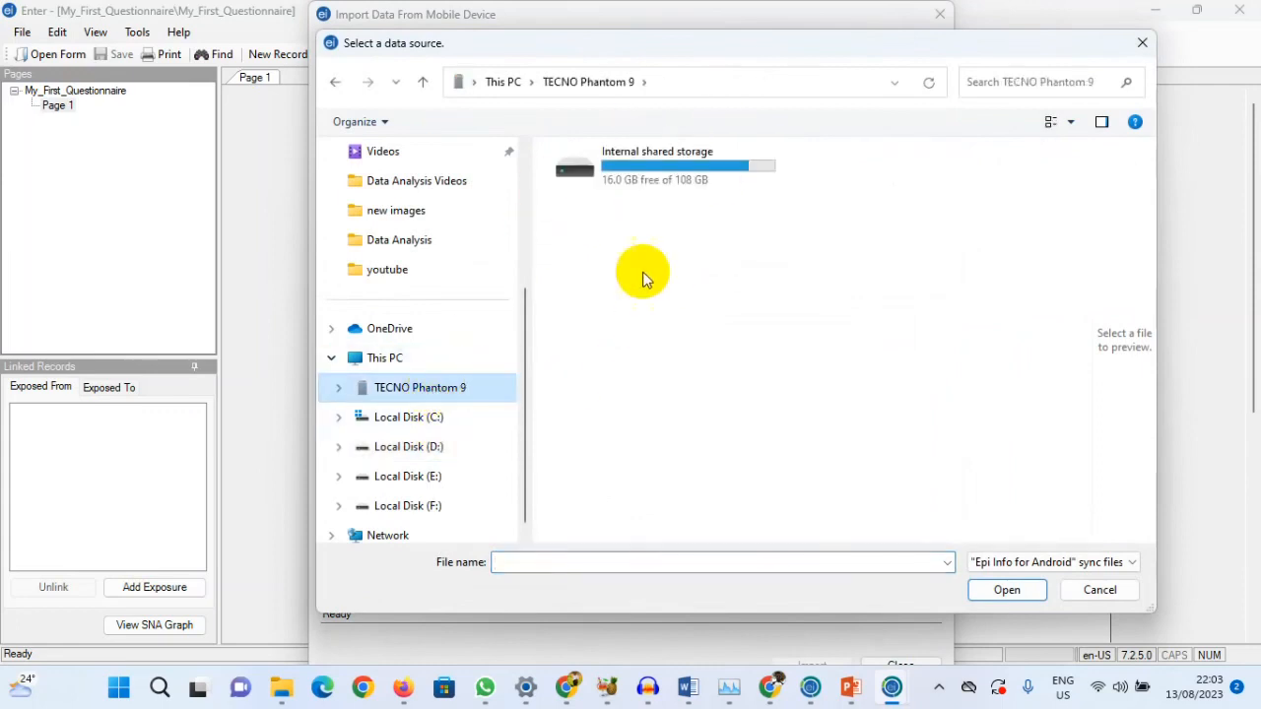
double_click(664, 175)
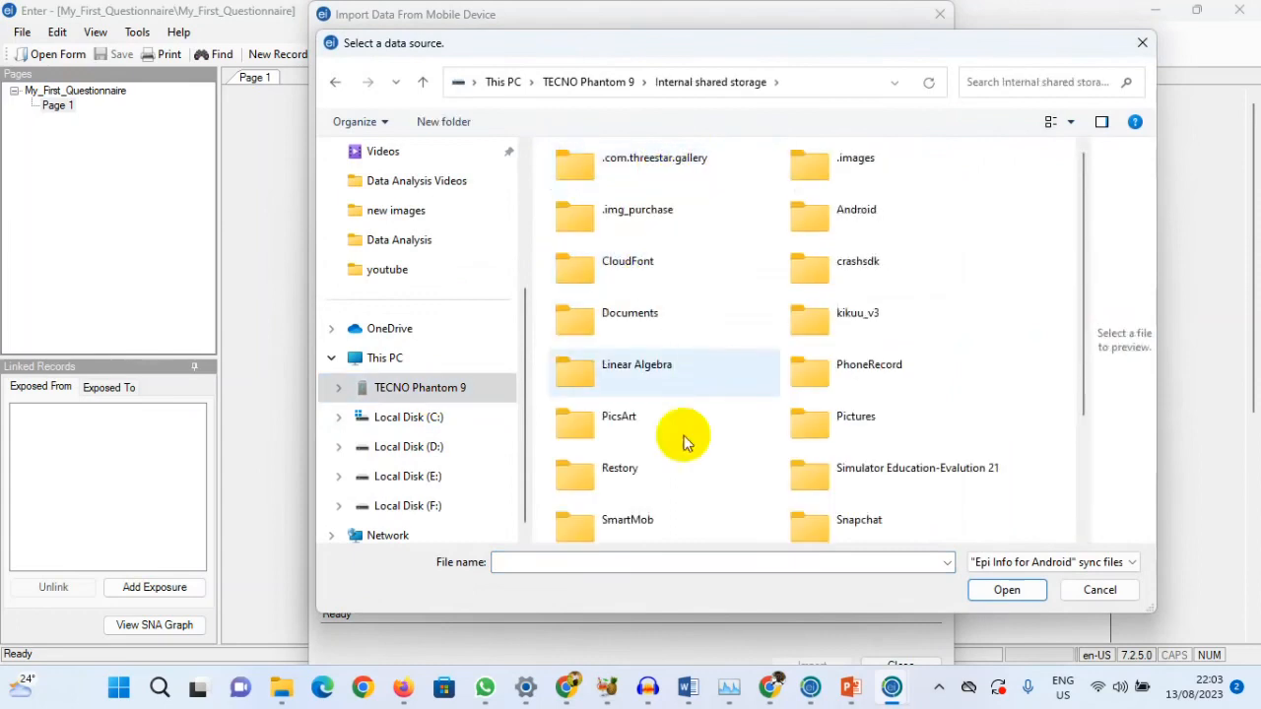
scroll(714, 489, down, 3)
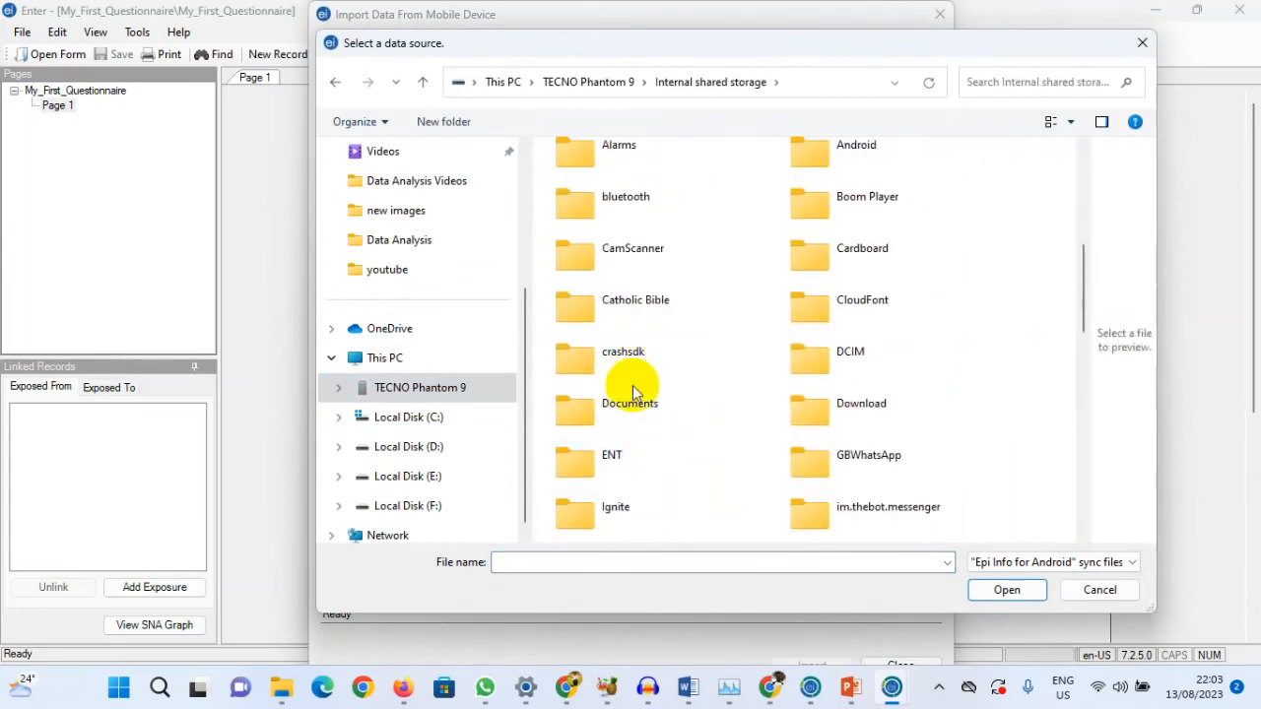
click(827, 414)
double_click(829, 411)
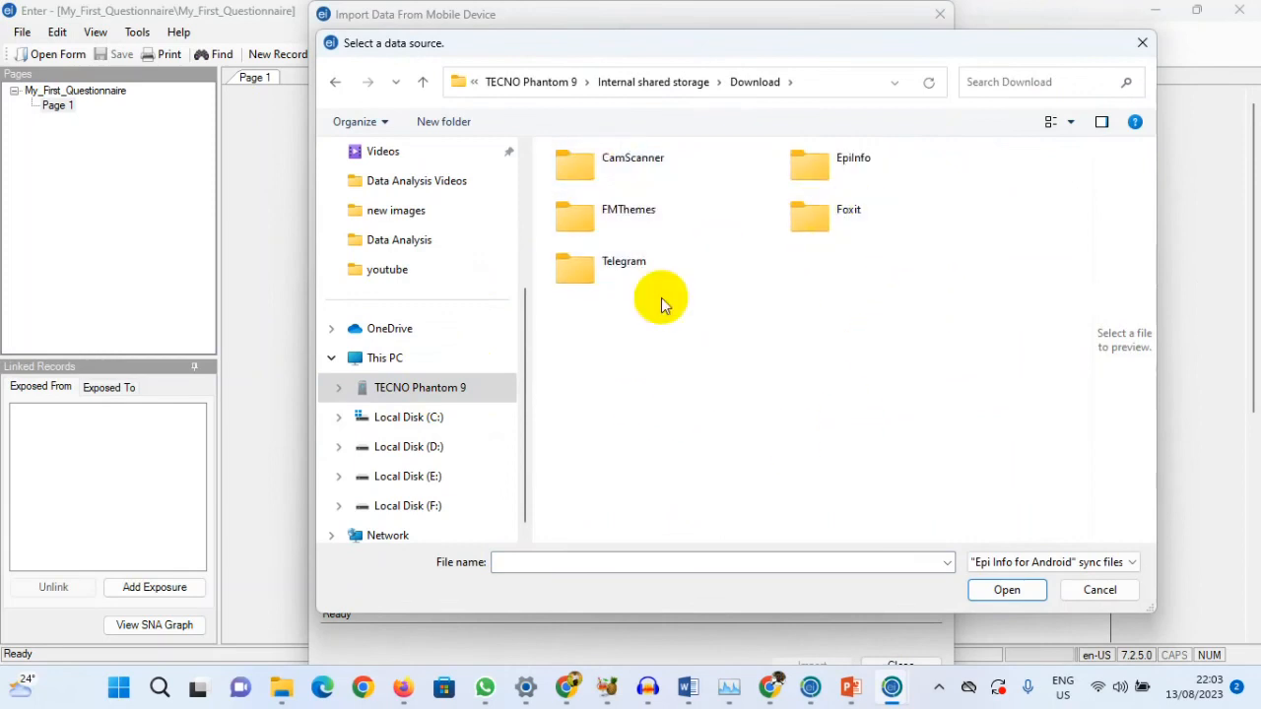
double_click(841, 168)
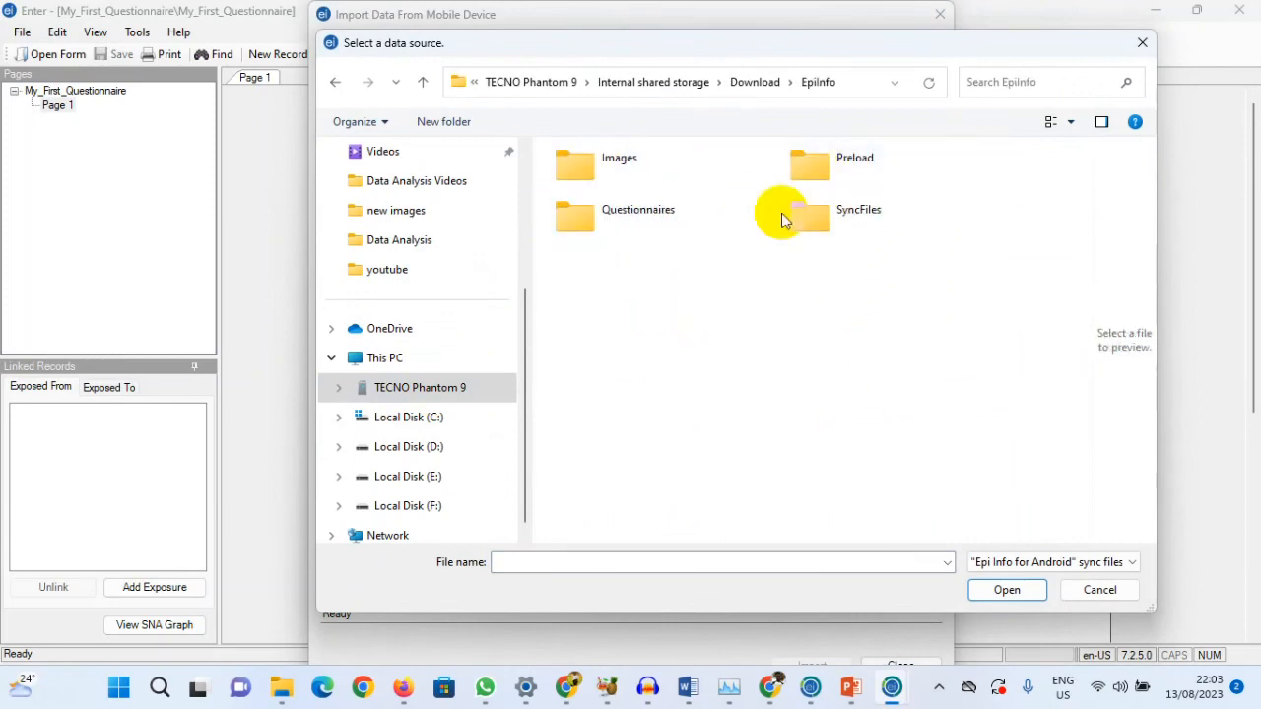
double_click(834, 226)
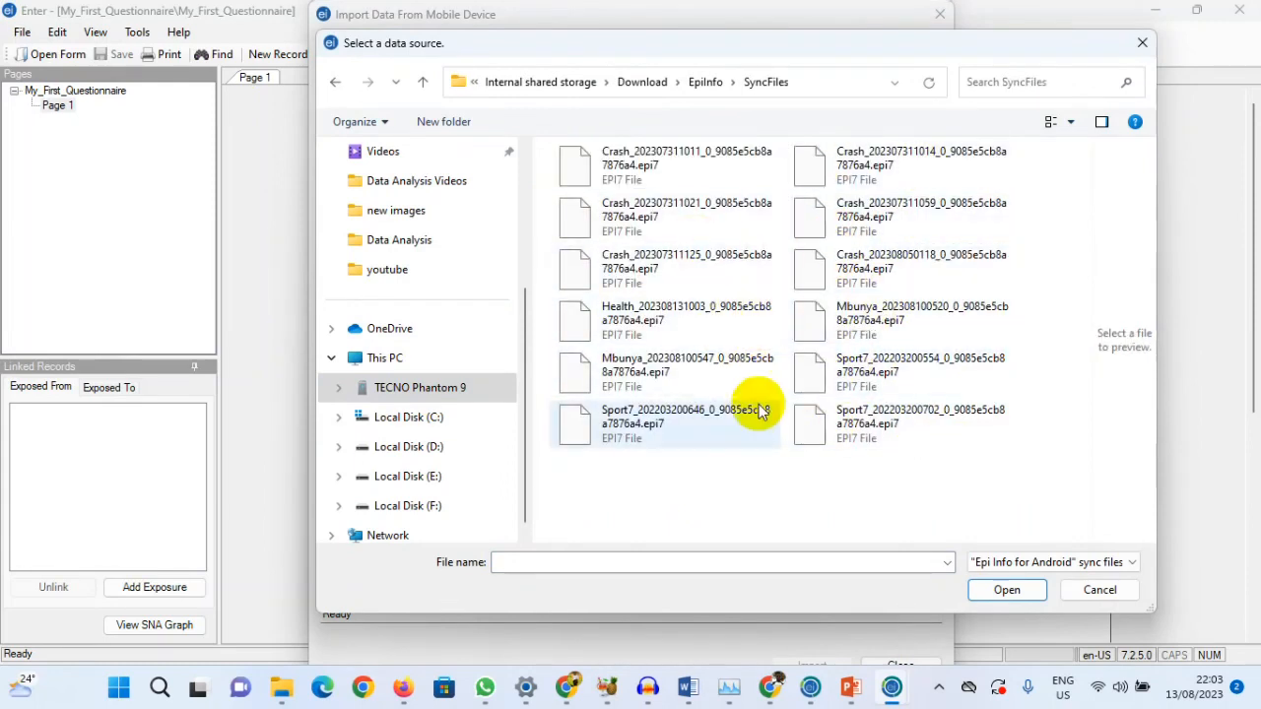
right_click(766, 480)
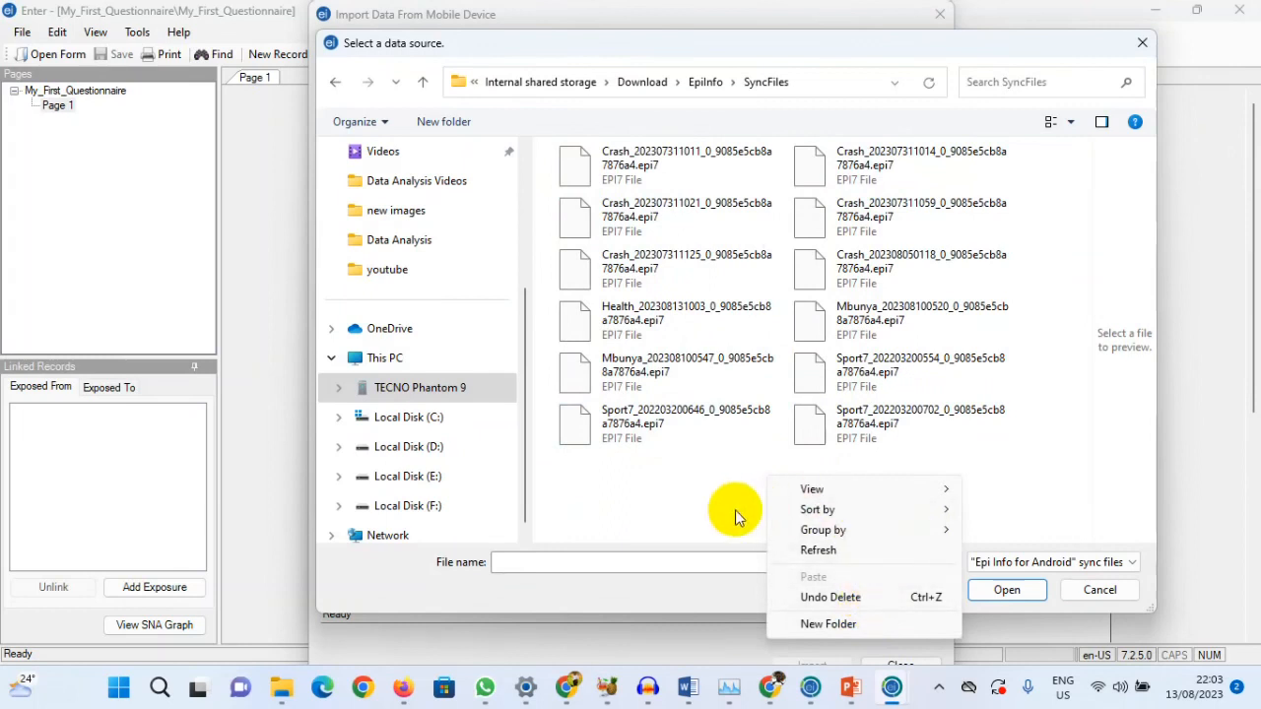
mouse_move(868, 495)
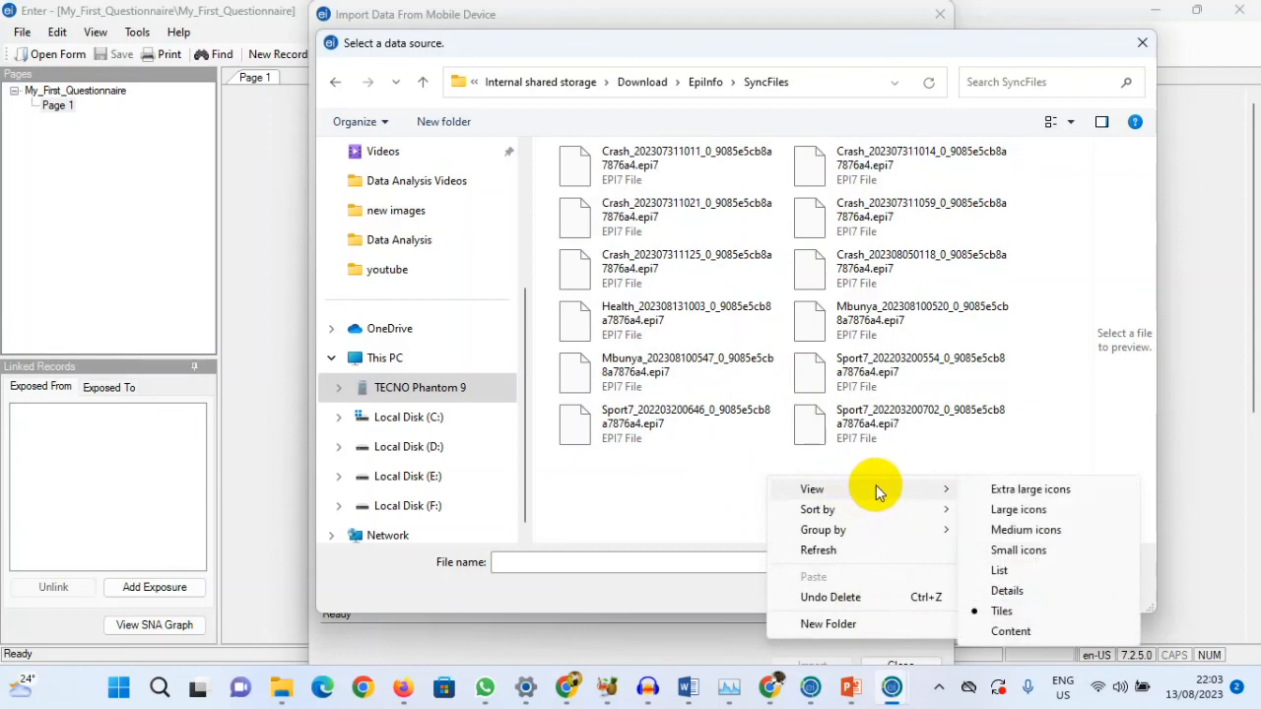
click(1015, 591)
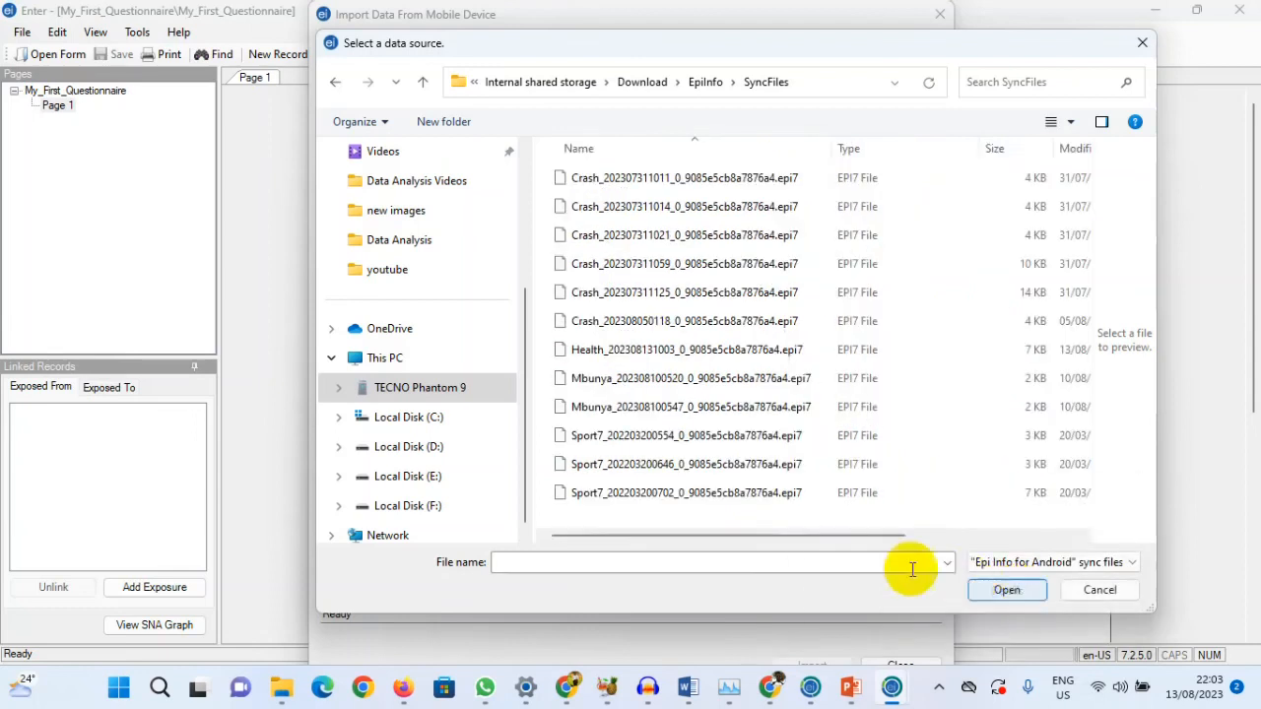
click(1075, 151)
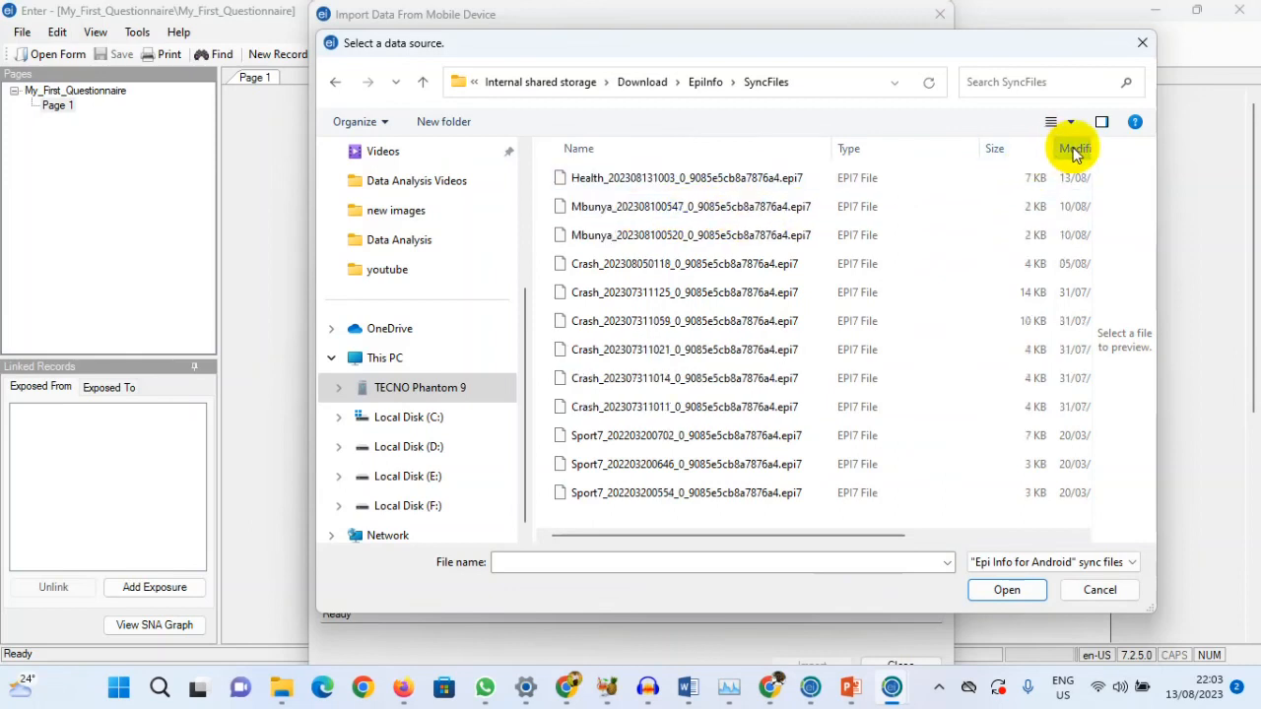
click(616, 178)
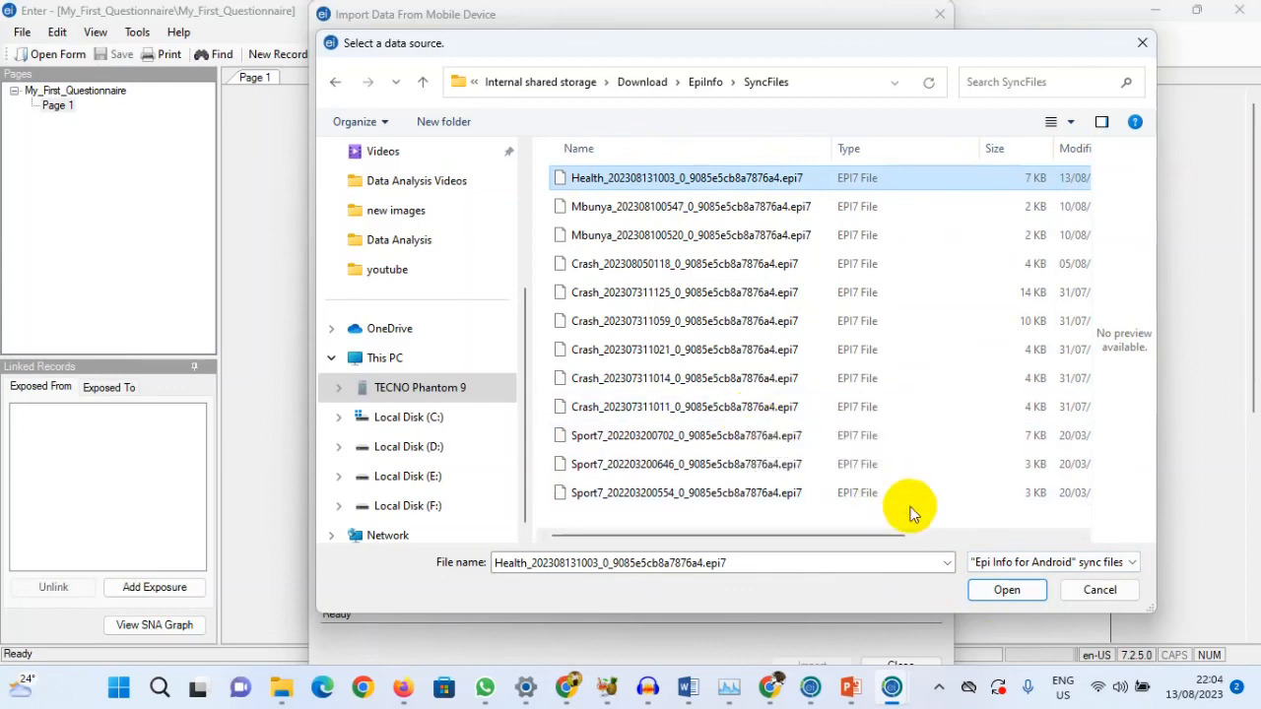
click(1007, 589)
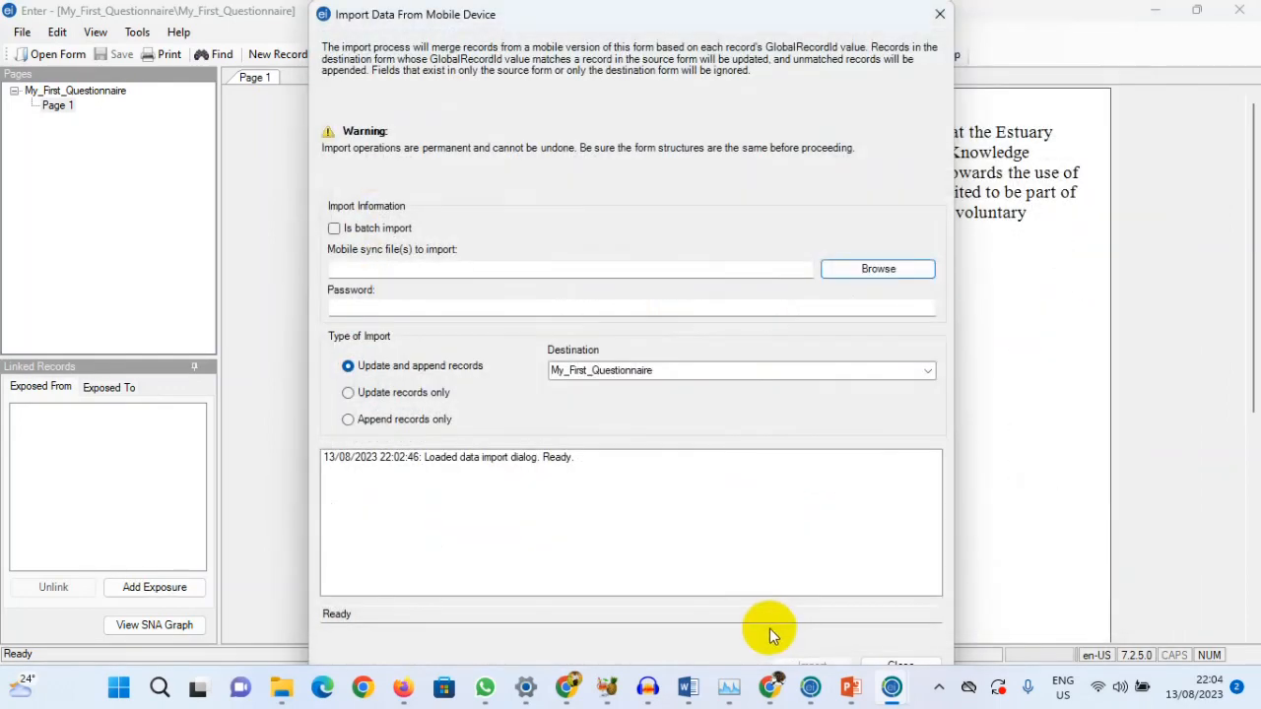
- Enter the sync file's password, import its records into My_First_Questionnaire with Update and append records, and close the import dialog
click(483, 306)
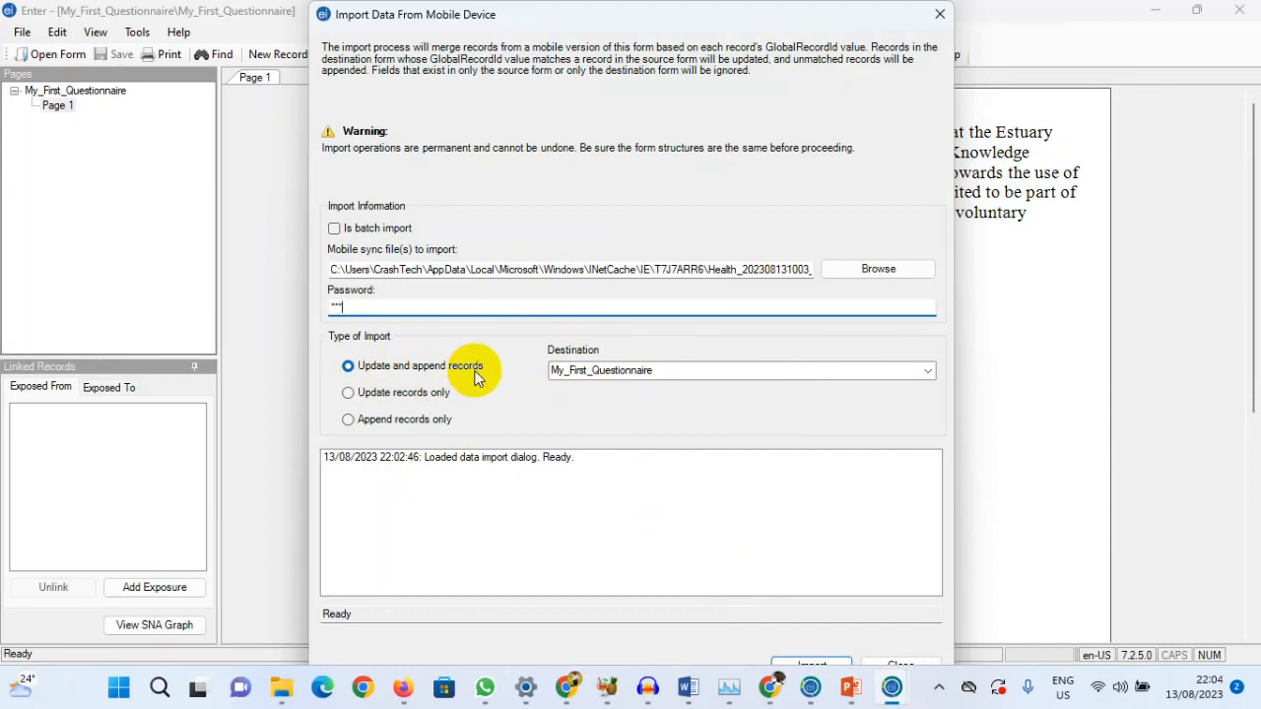
click(814, 664)
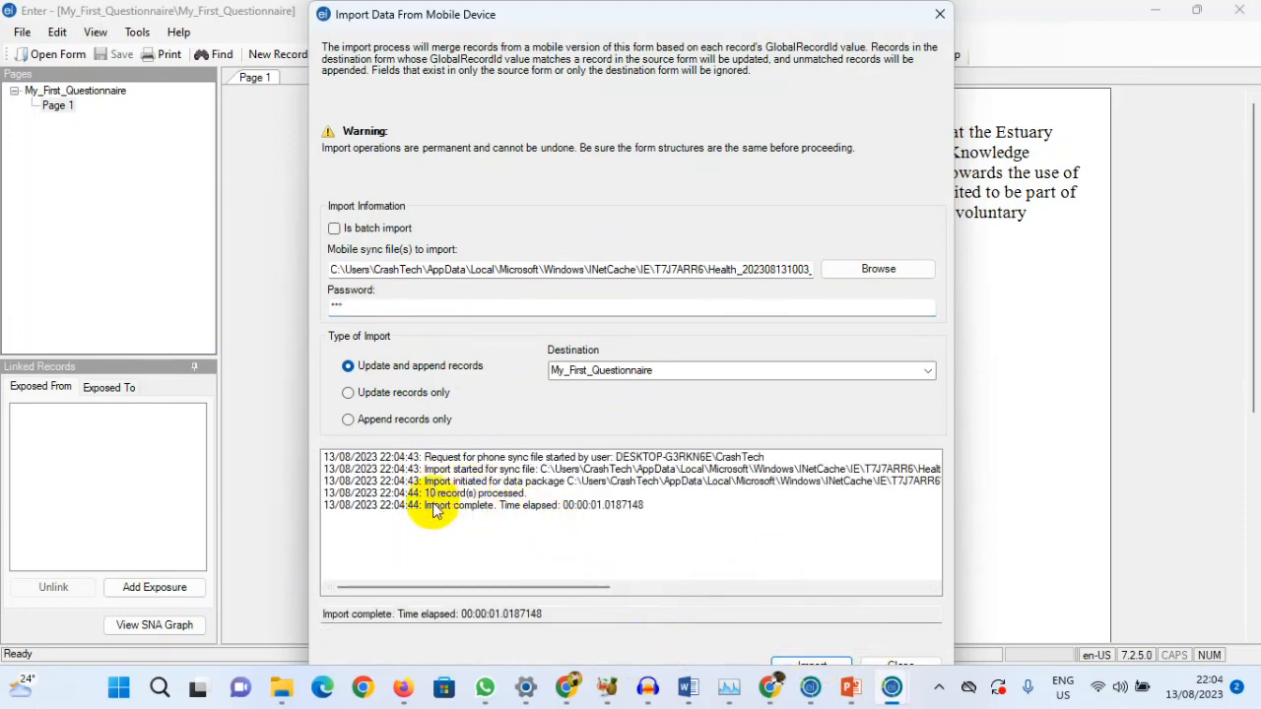
click(522, 493)
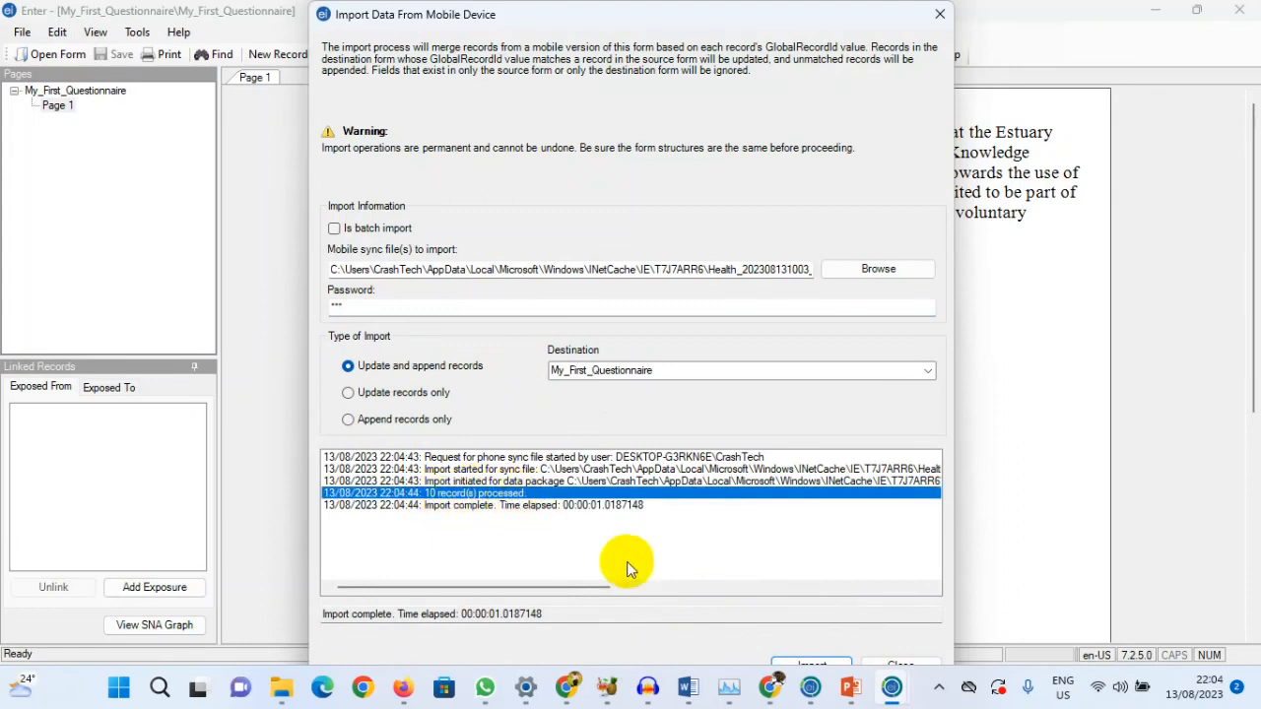
click(891, 664)
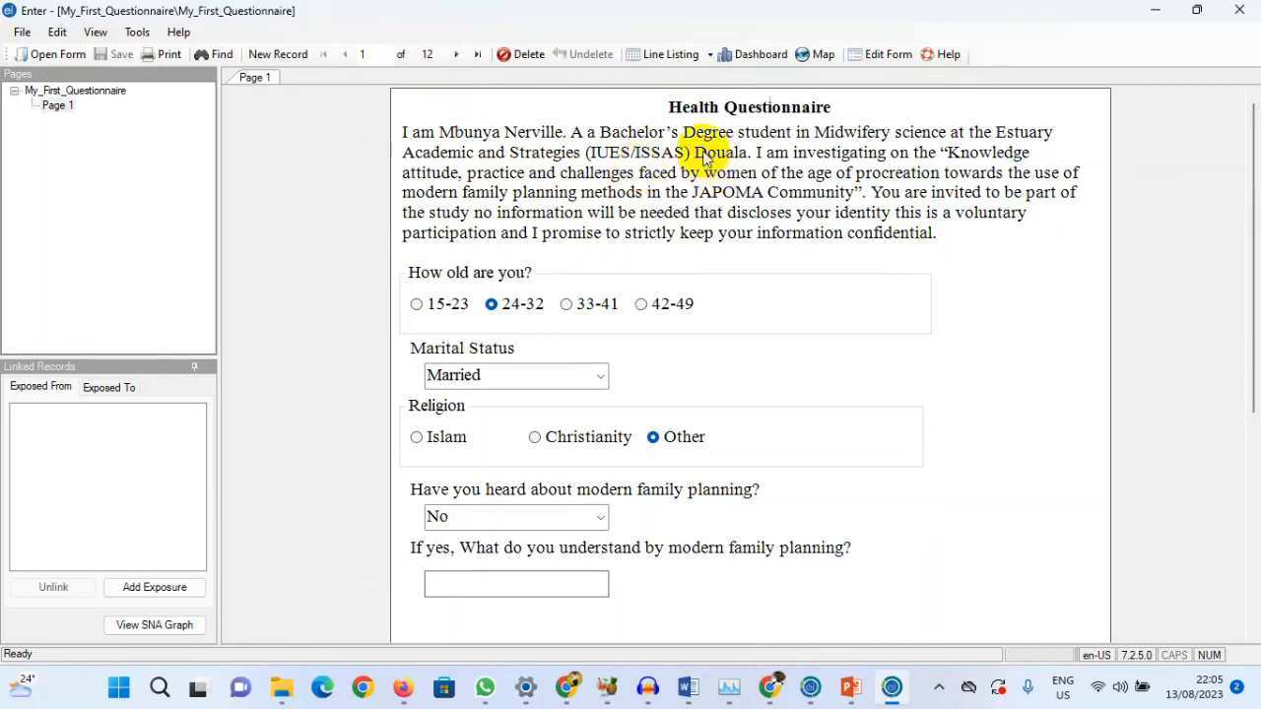
- Open the Dashboard for My_First_Questionnaire and switch it from Analysis to Data view
click(744, 56)
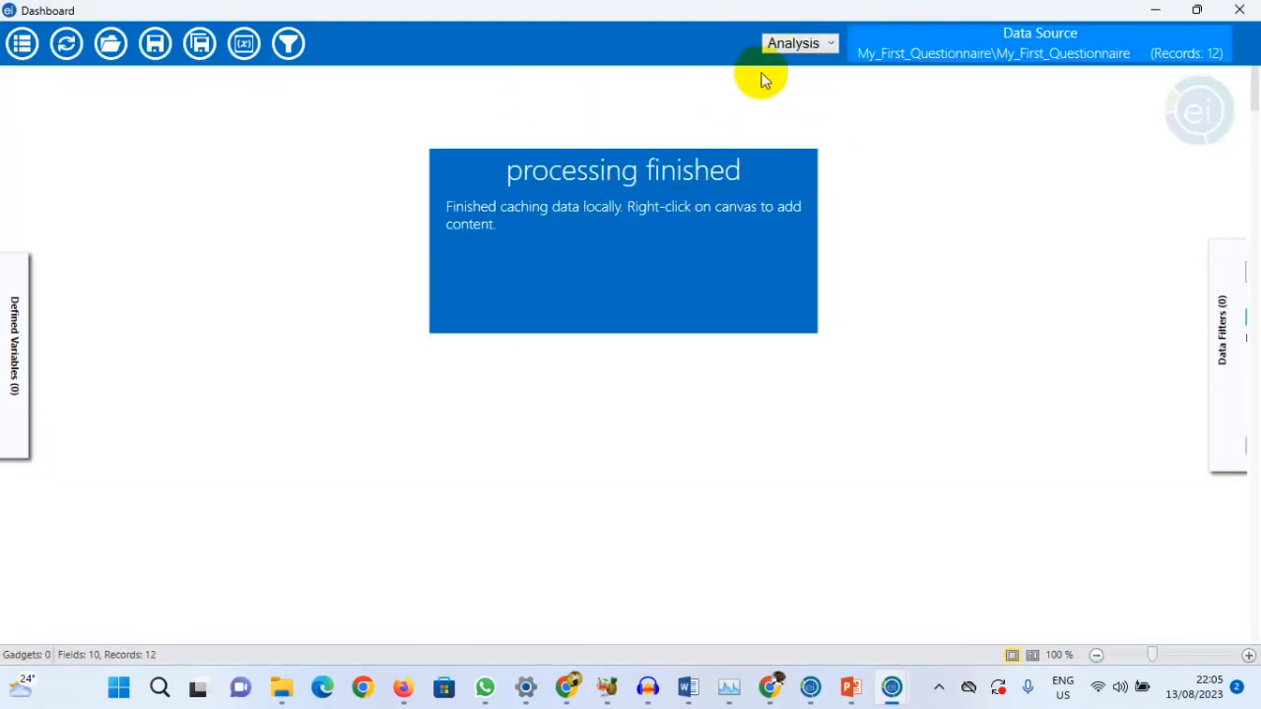
click(833, 44)
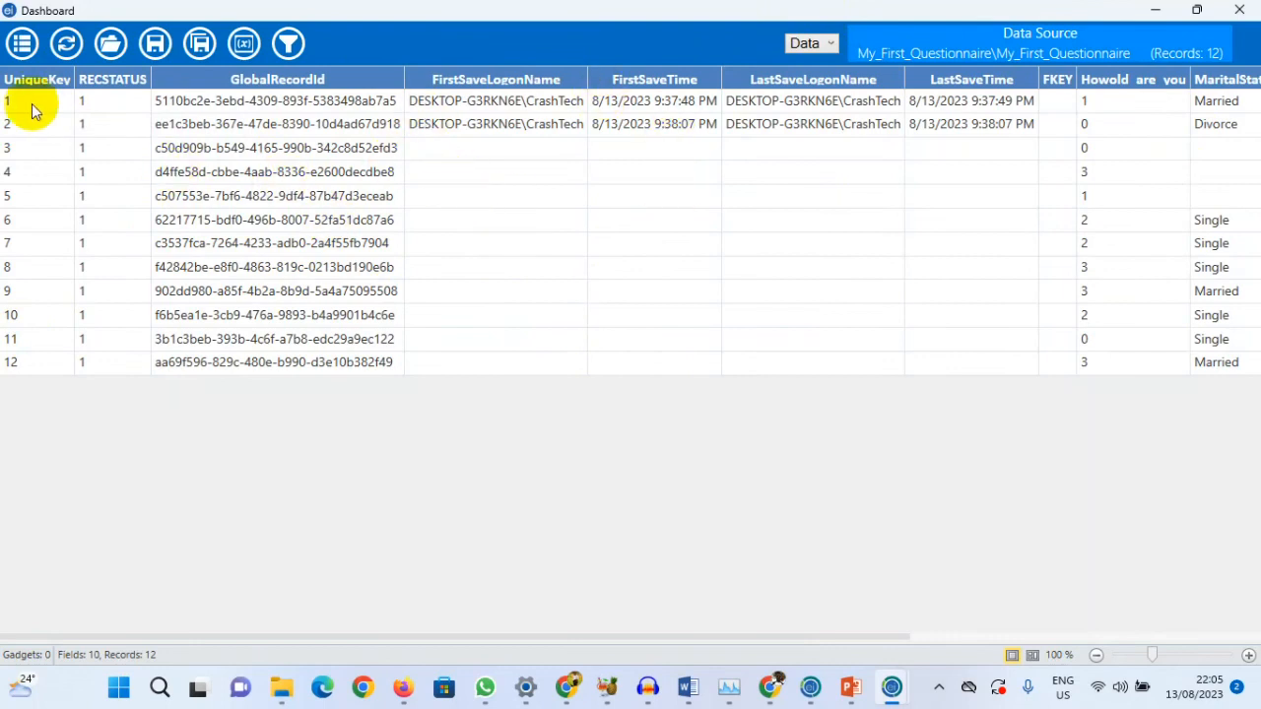
- Start a data export of the questionnaire records with Microsoft Excel 97-2003 Workbook (.xls) as the output format
click(20, 45)
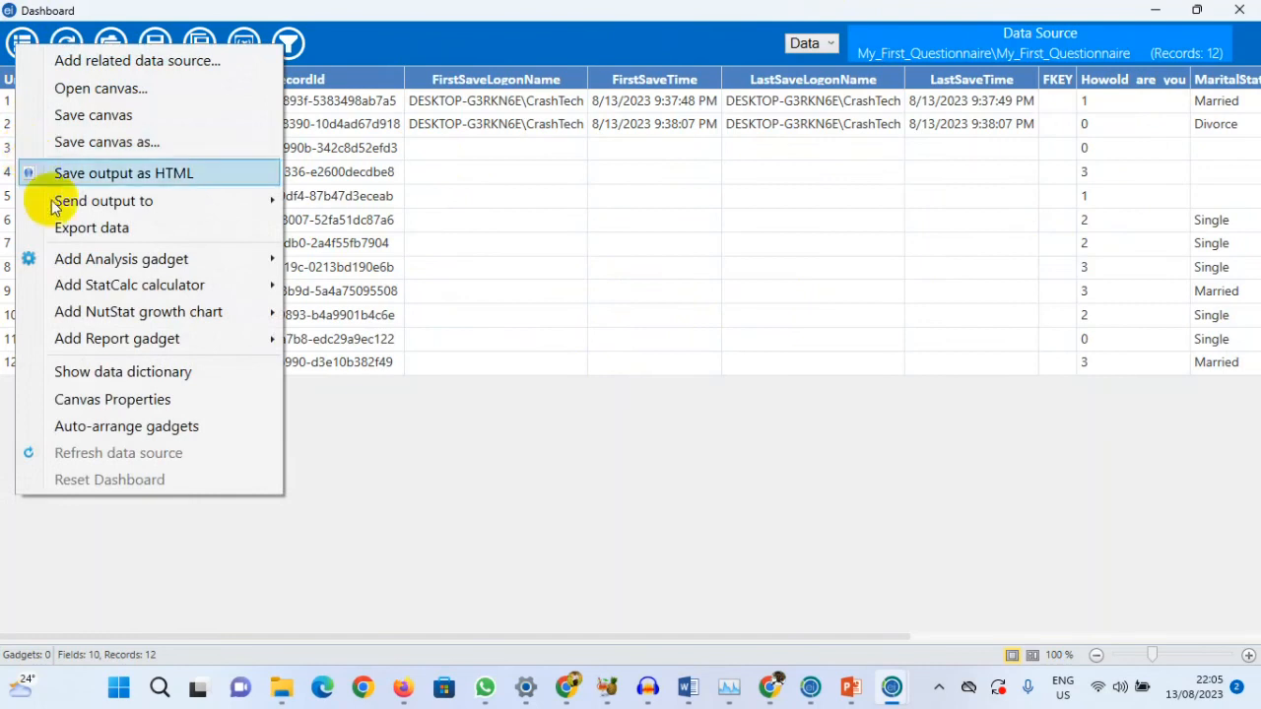
click(141, 232)
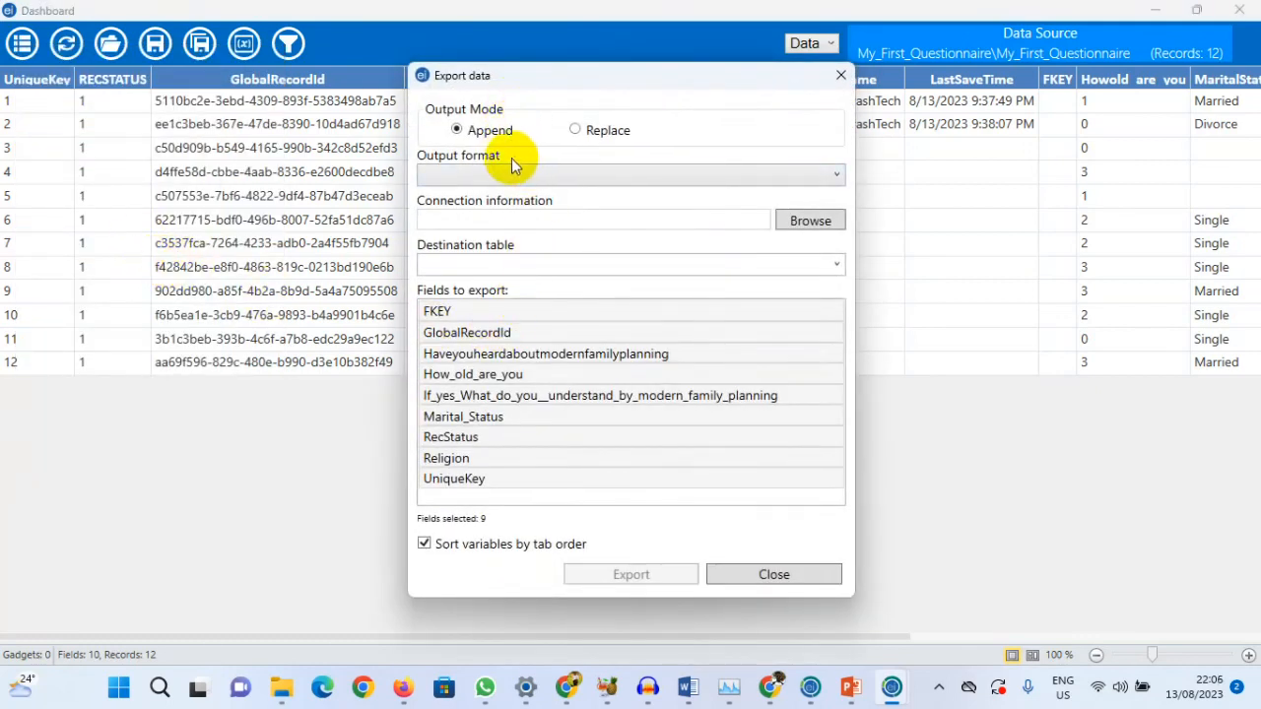
click(835, 176)
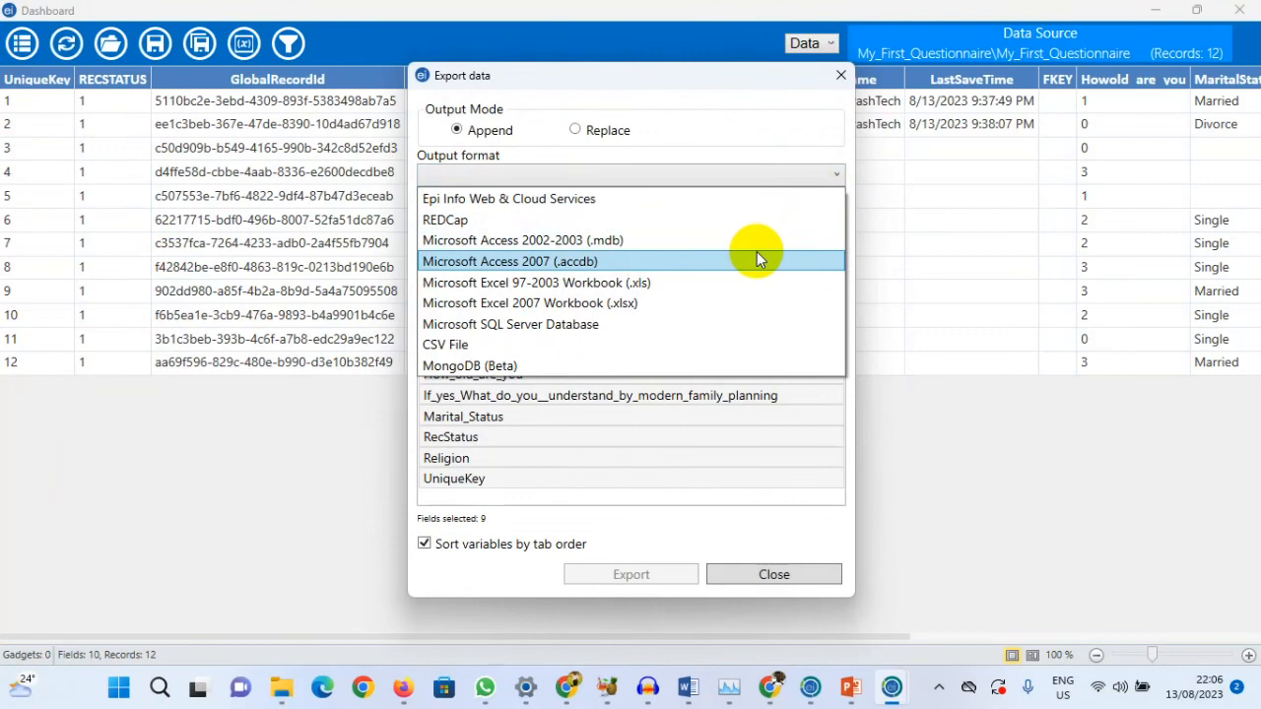
click(566, 286)
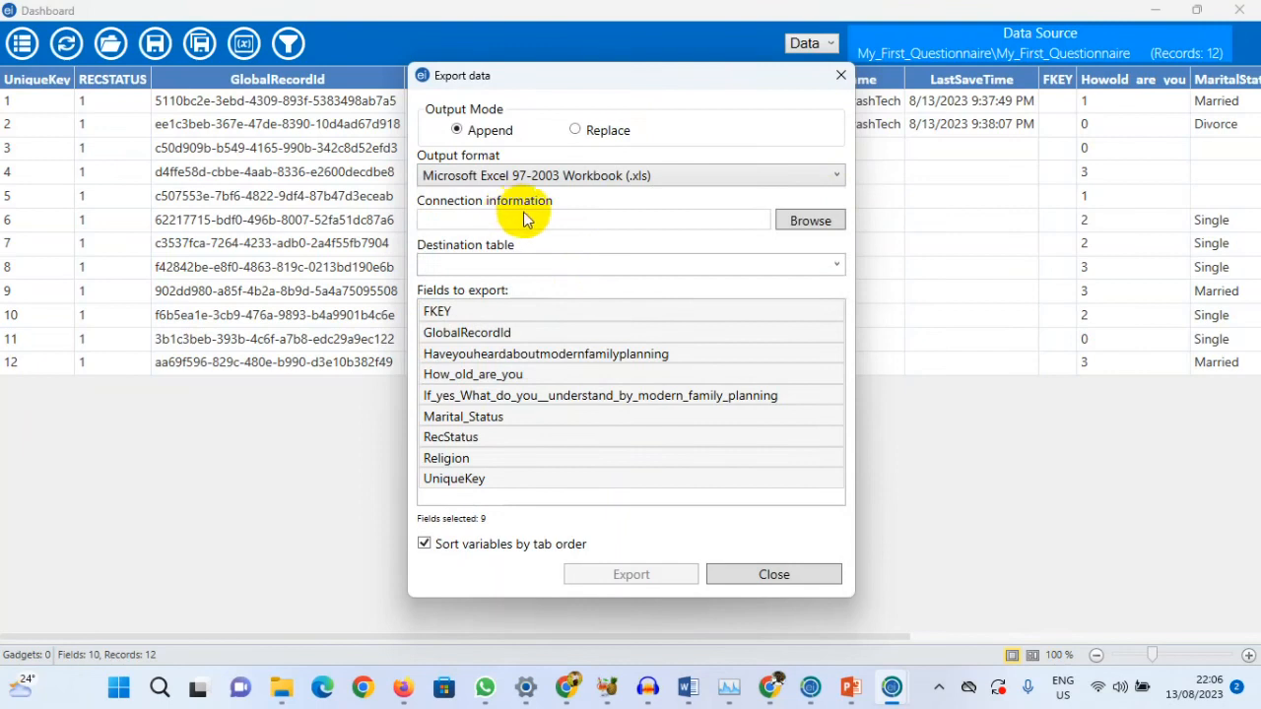
- Browse for the export workbook's location in the Epi Info > Projects > My_First_Questionnaire folder on Local Disk (F:)
click(806, 225)
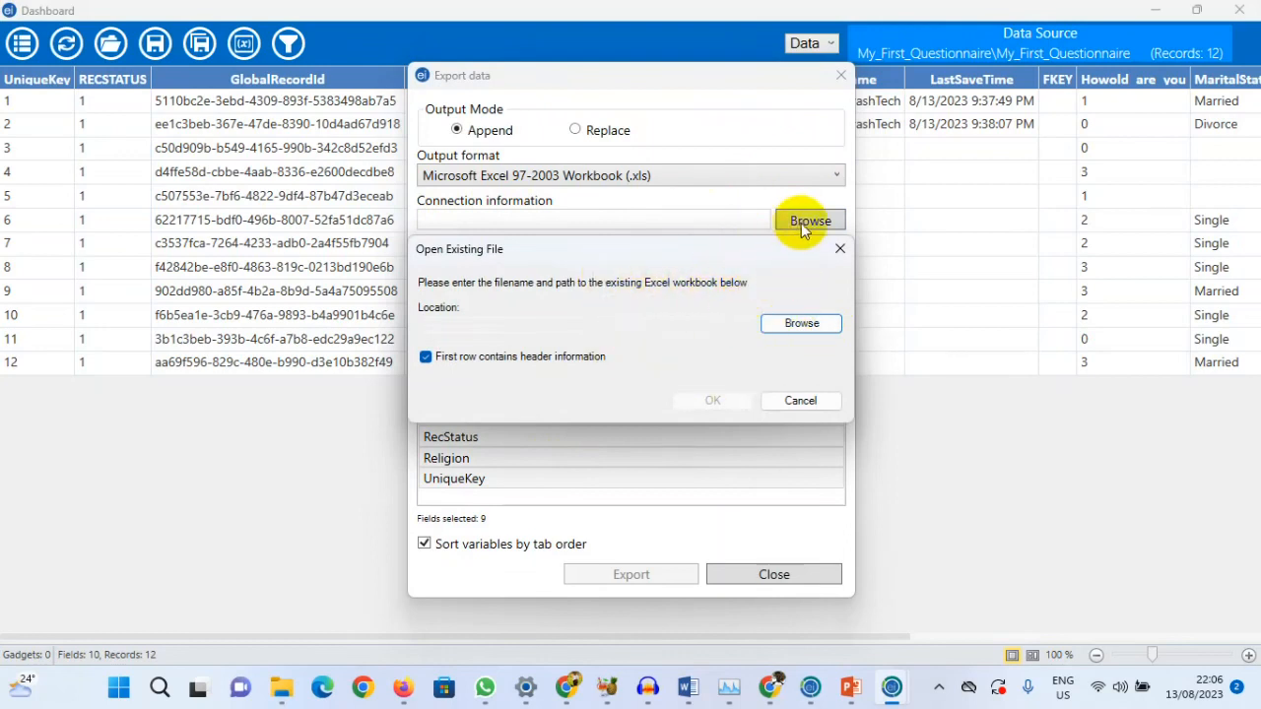
click(804, 326)
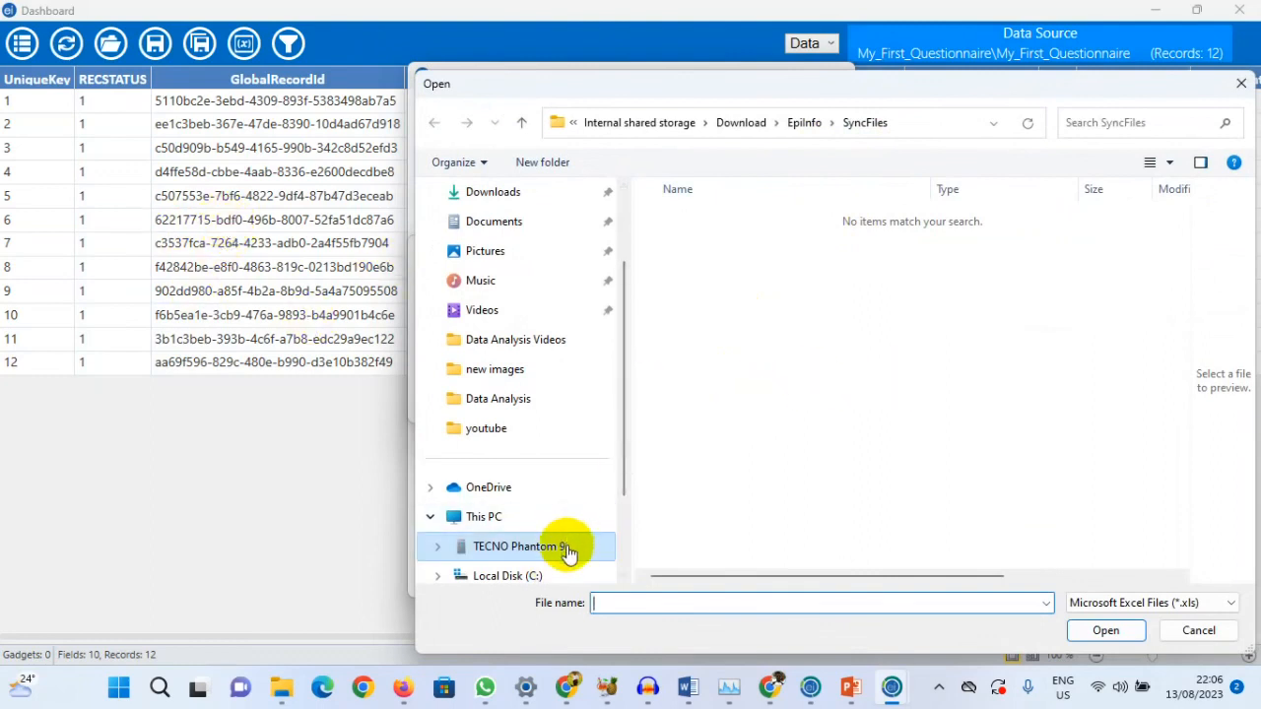
scroll(568, 543, down, 2)
scroll(551, 522, down, 2)
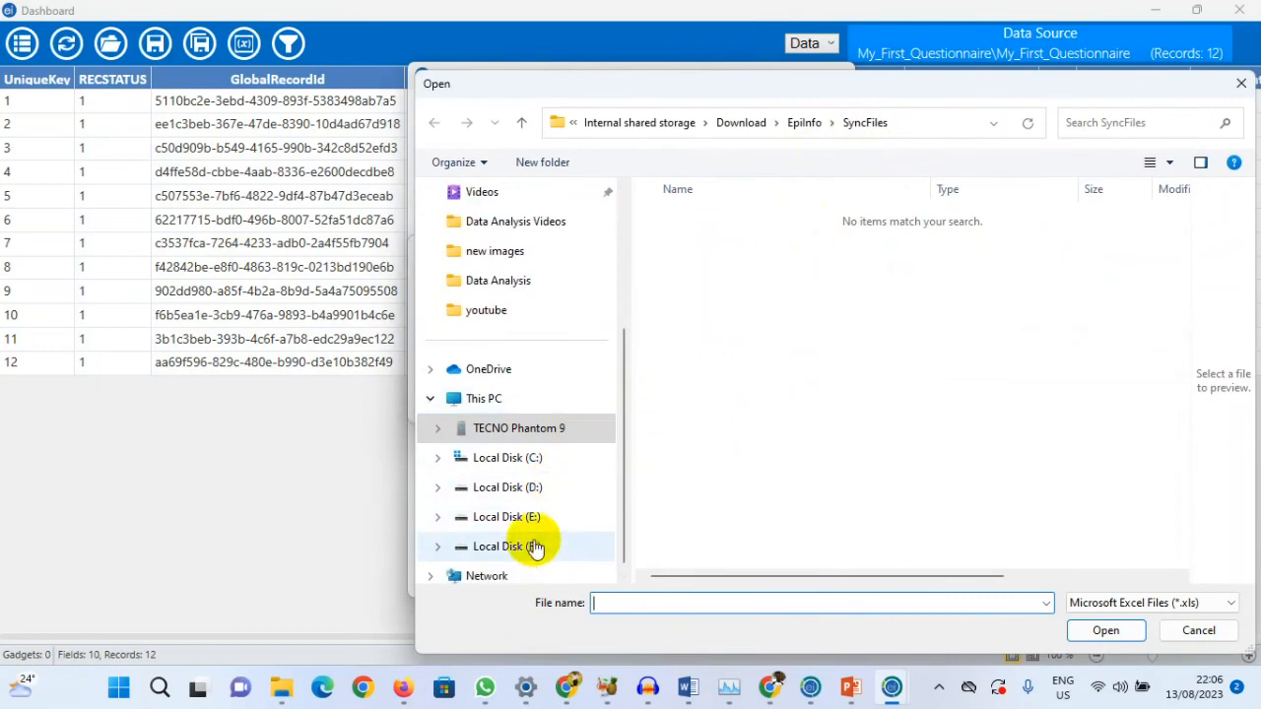
click(537, 552)
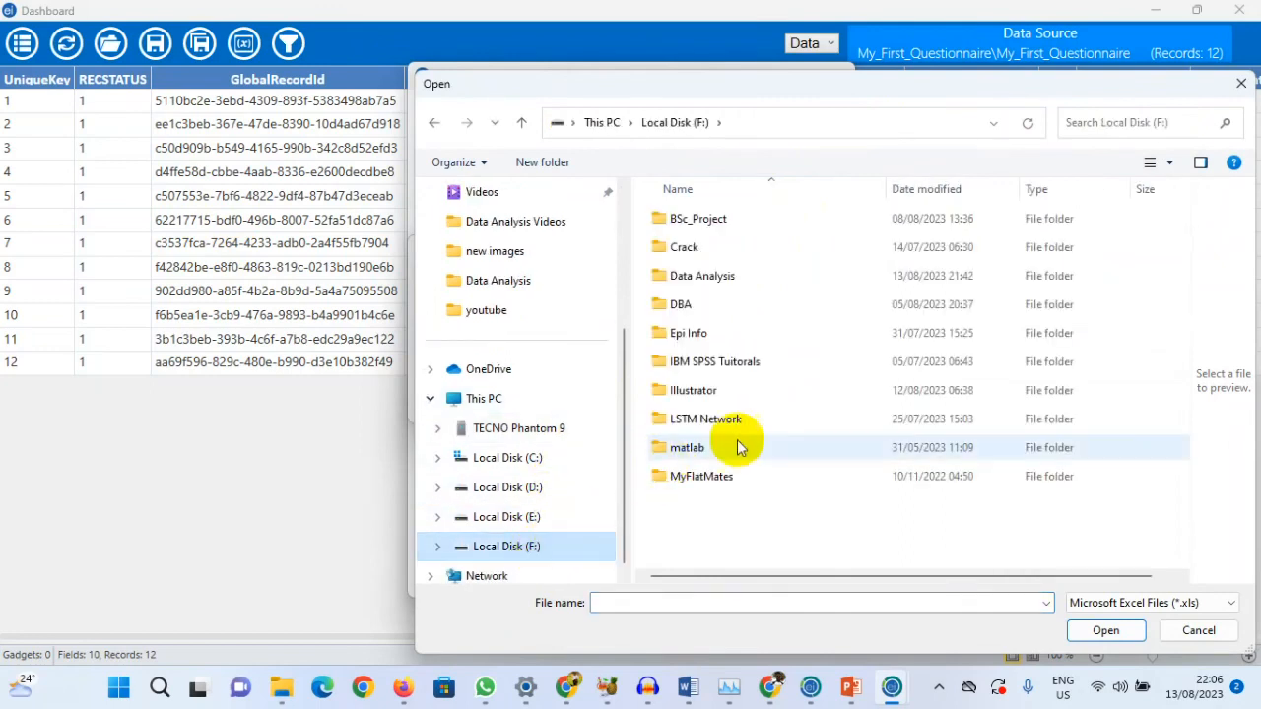
click(704, 334)
double_click(703, 334)
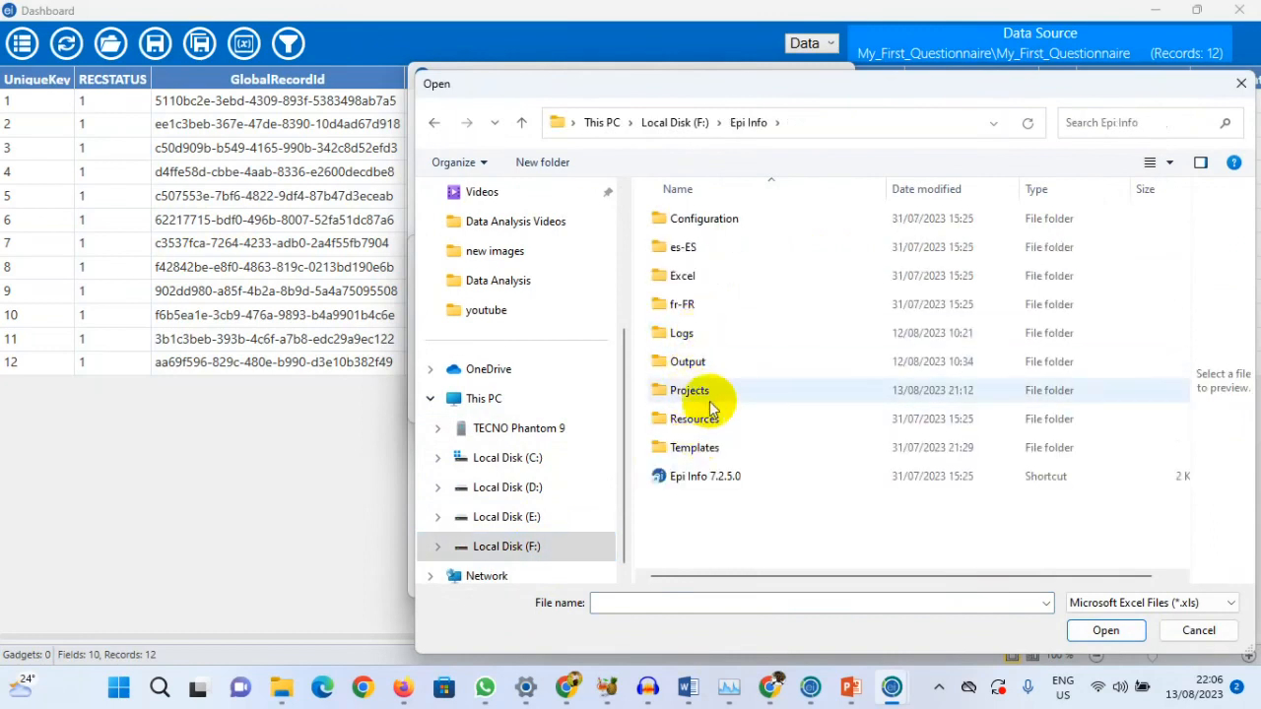
click(704, 391)
double_click(703, 391)
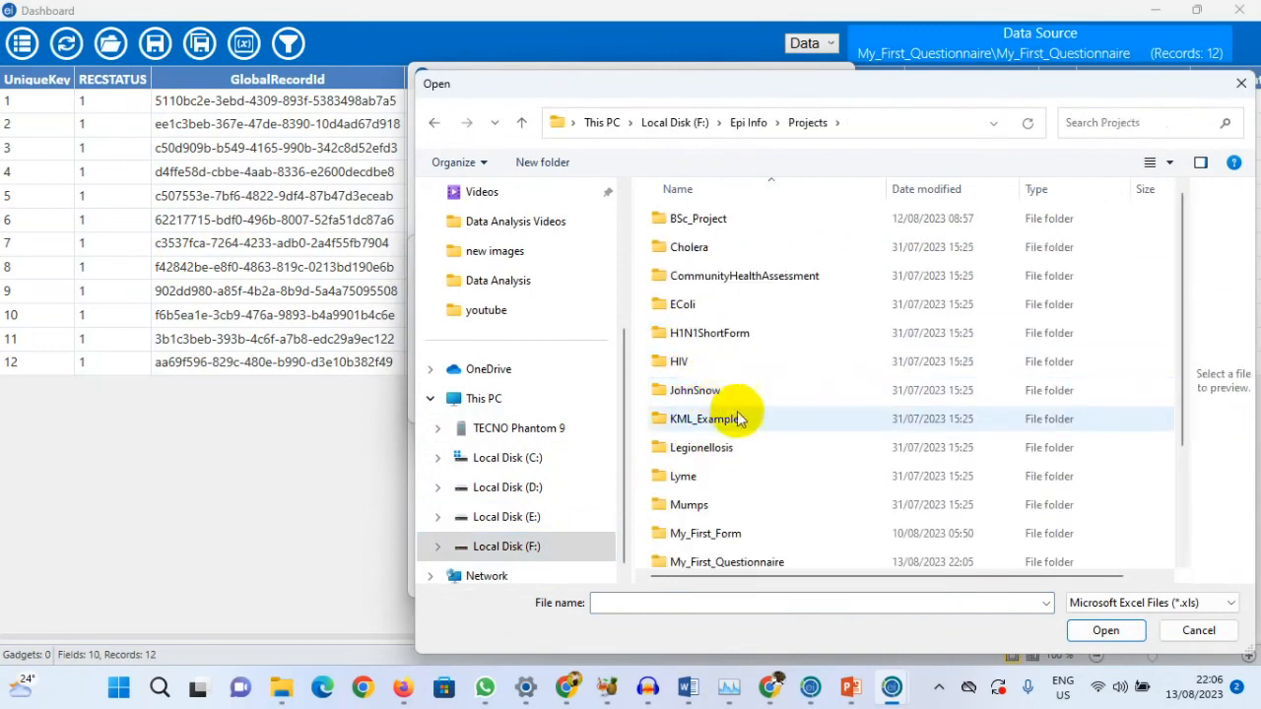
scroll(738, 417, down, 1)
click(724, 496)
double_click(724, 495)
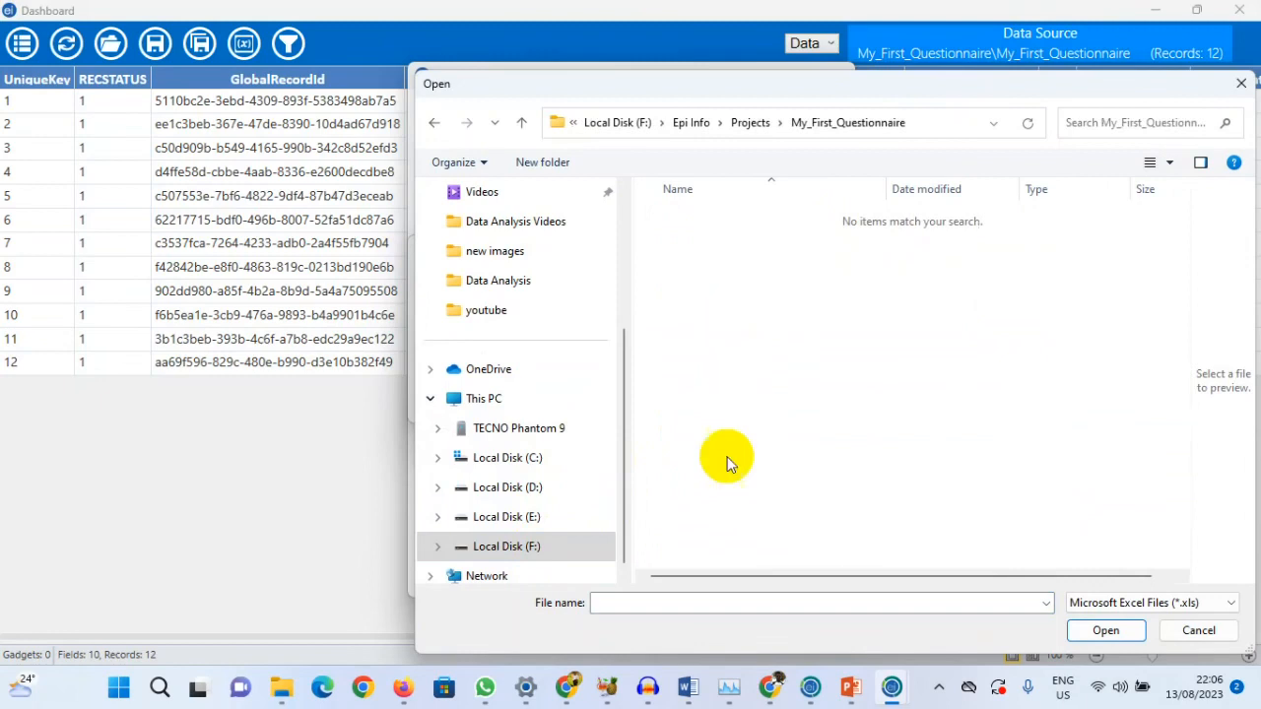
- Name the export workbook Health Questionnaire and accept it as the export destination
click(734, 603)
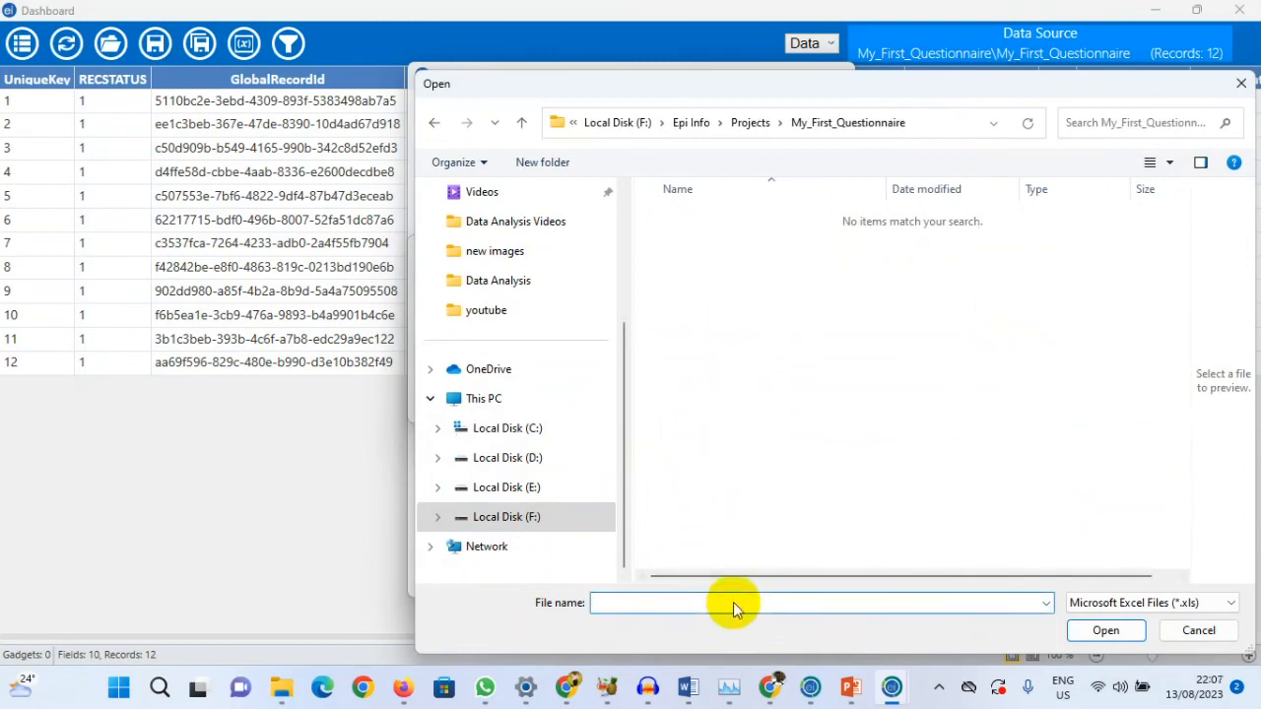
text(Hea)
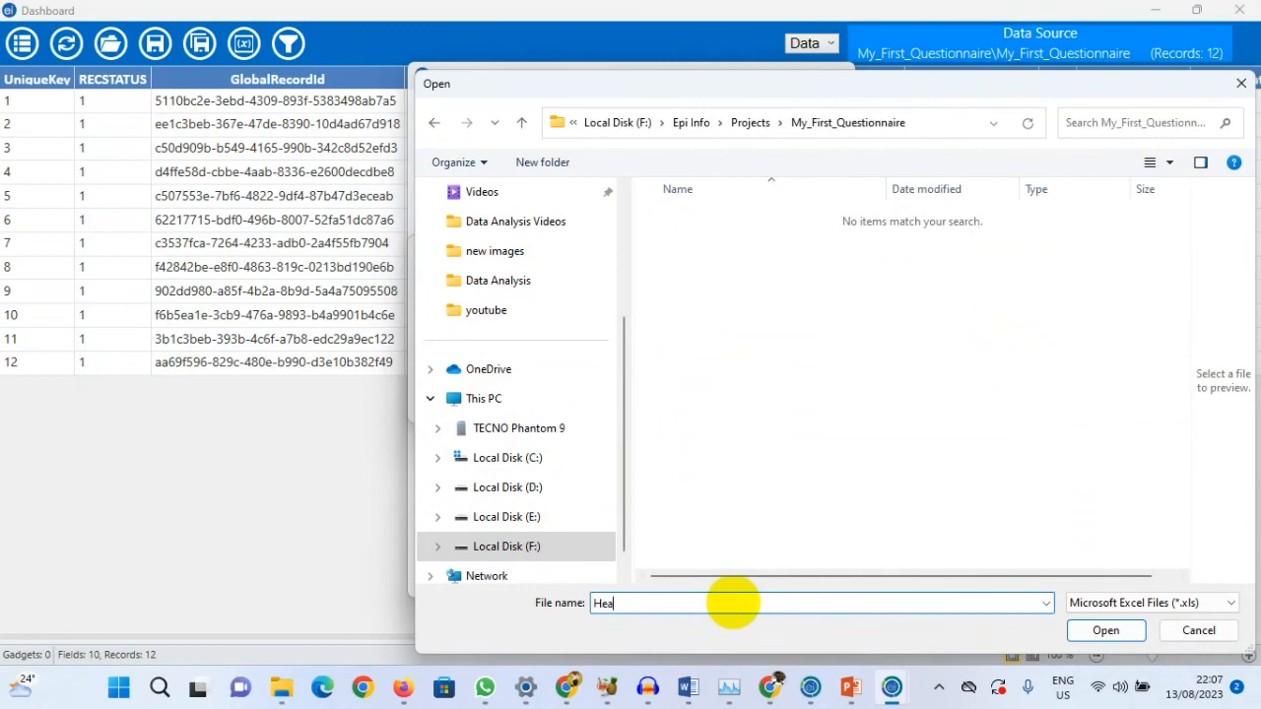
text(lth Questionnaire)
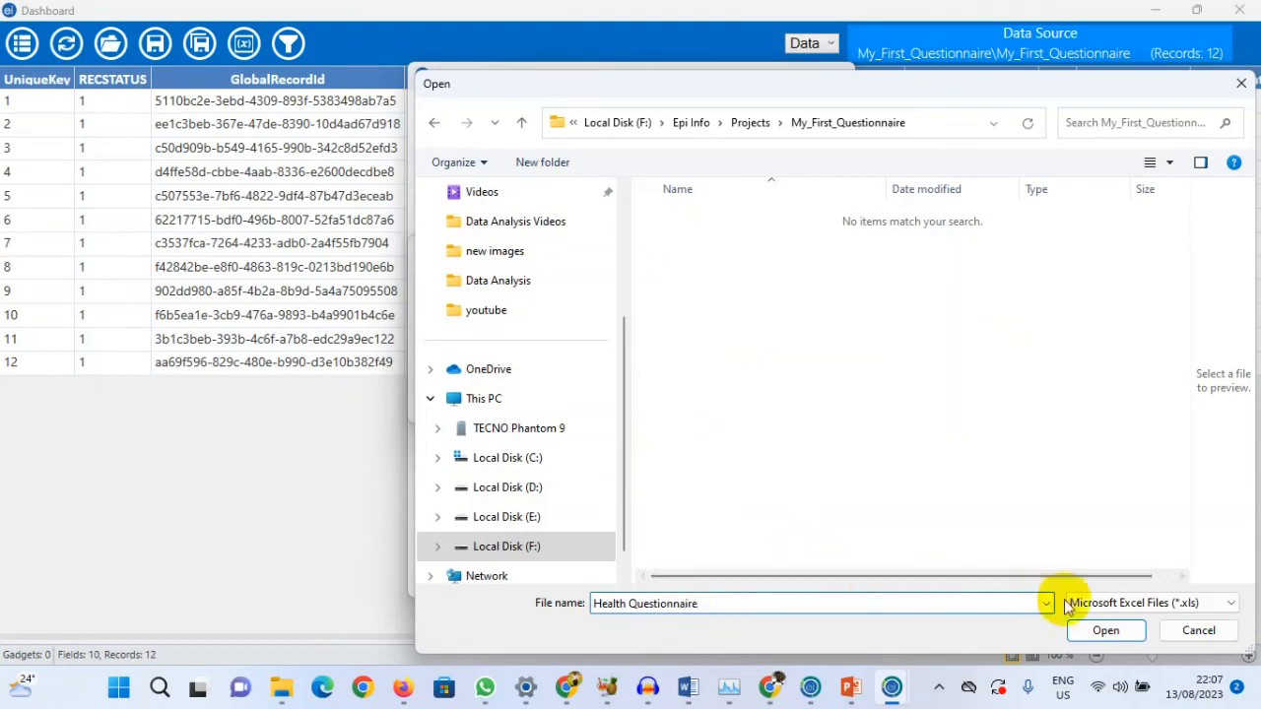
click(1106, 630)
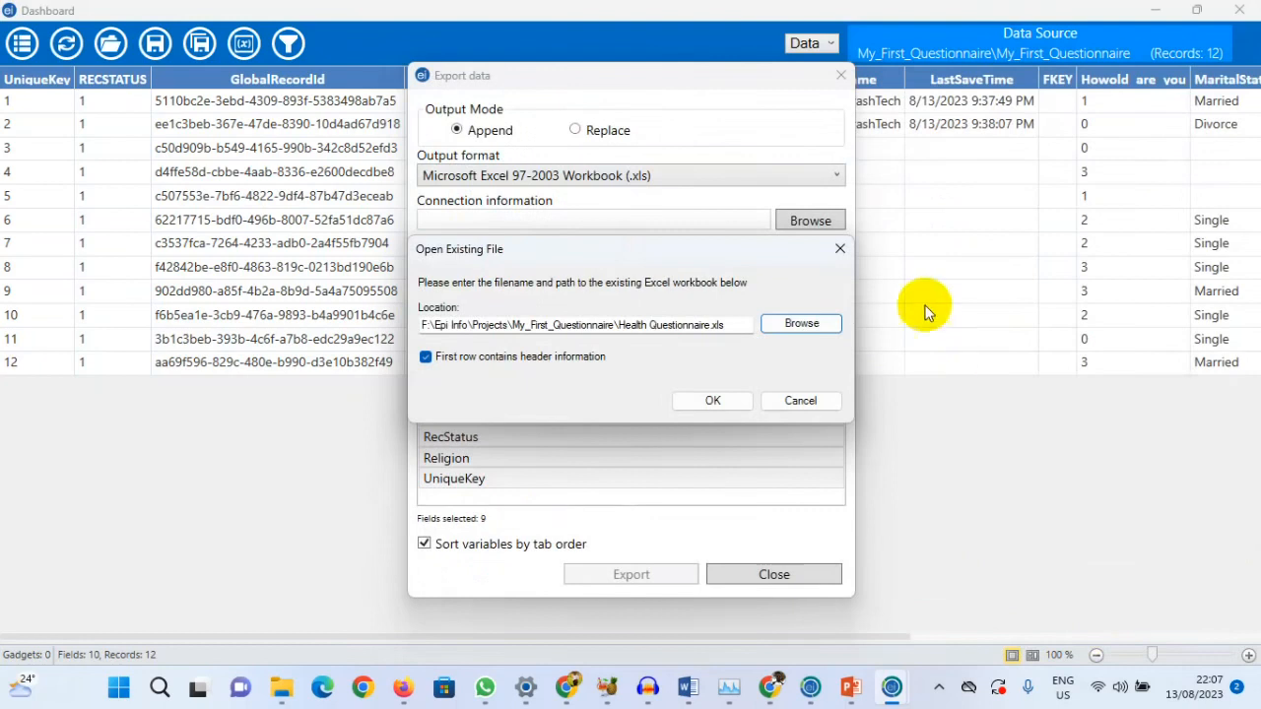
click(712, 401)
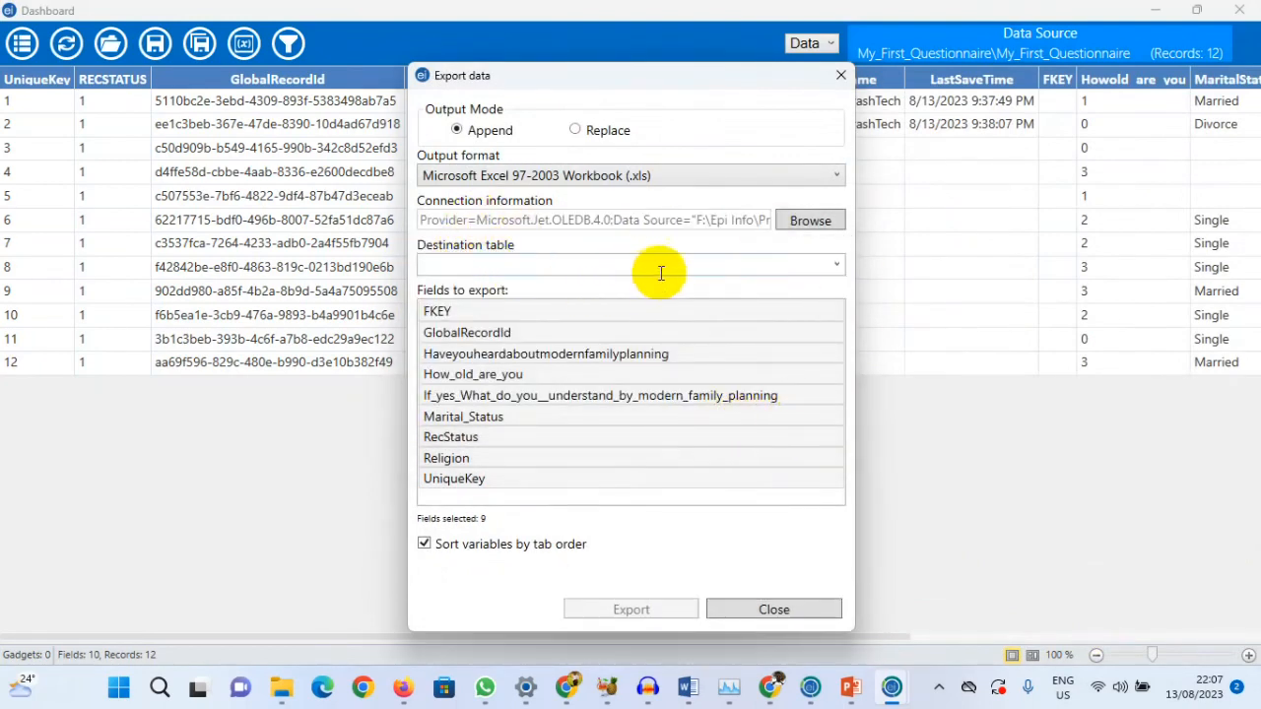
- Set the destination table to Table1, export the records, and close the export dialog
click(841, 267)
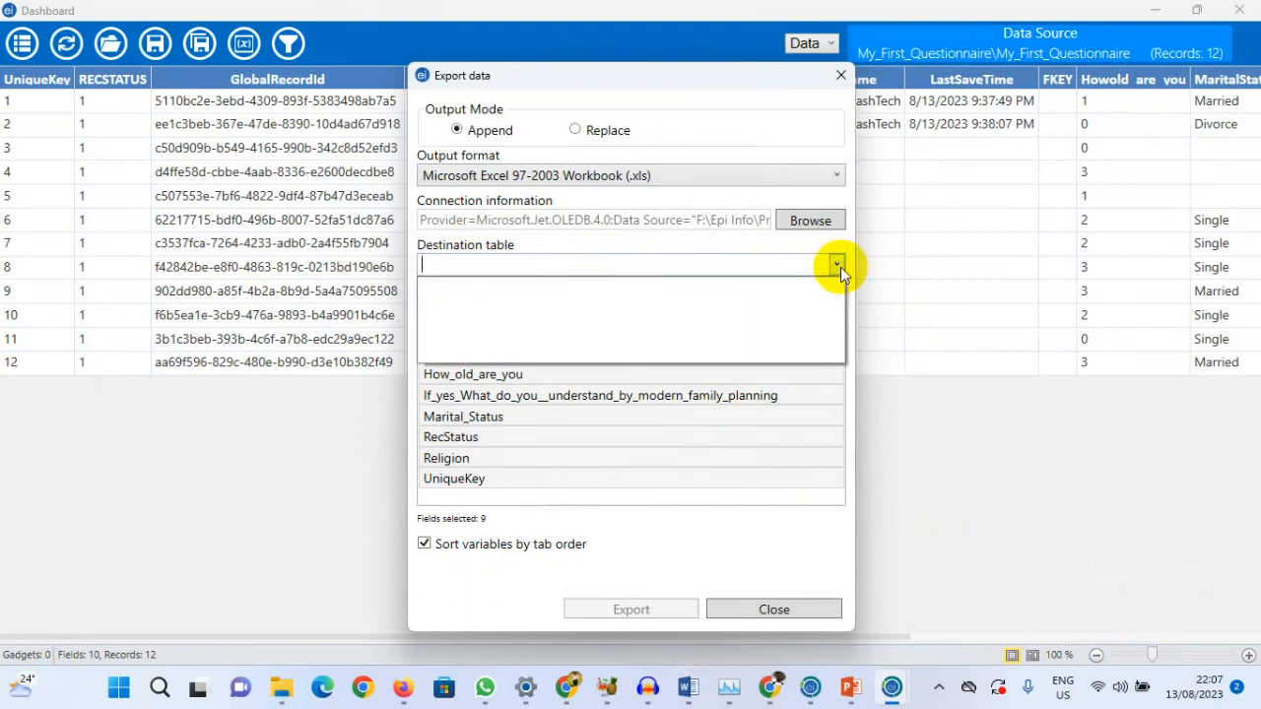
click(689, 267)
text(Table1)
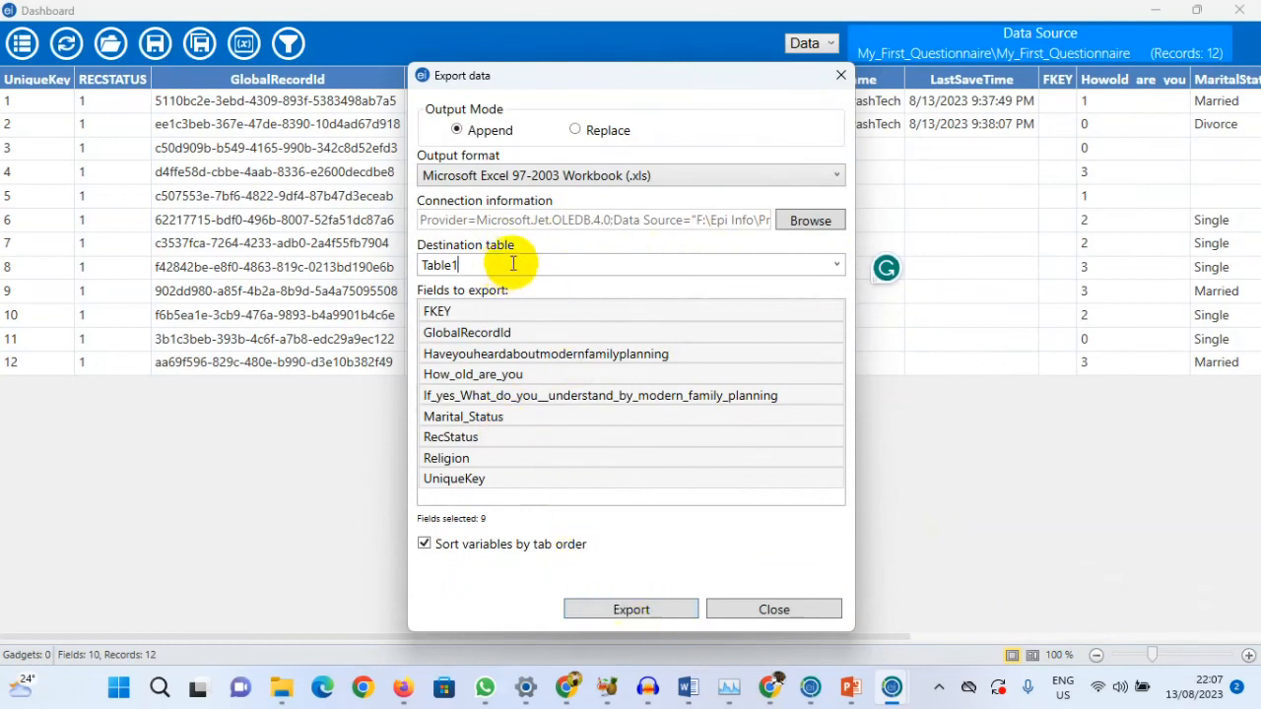
drag(542, 268, 370, 268)
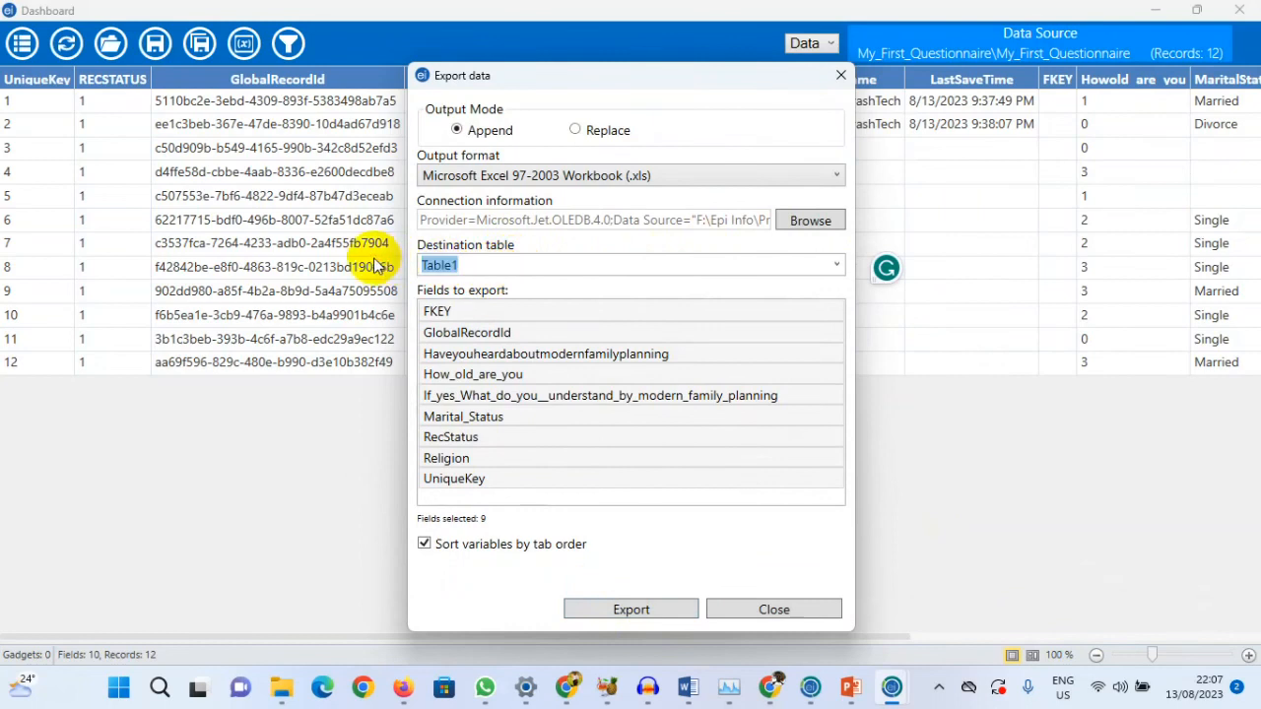
key(BackSpace)
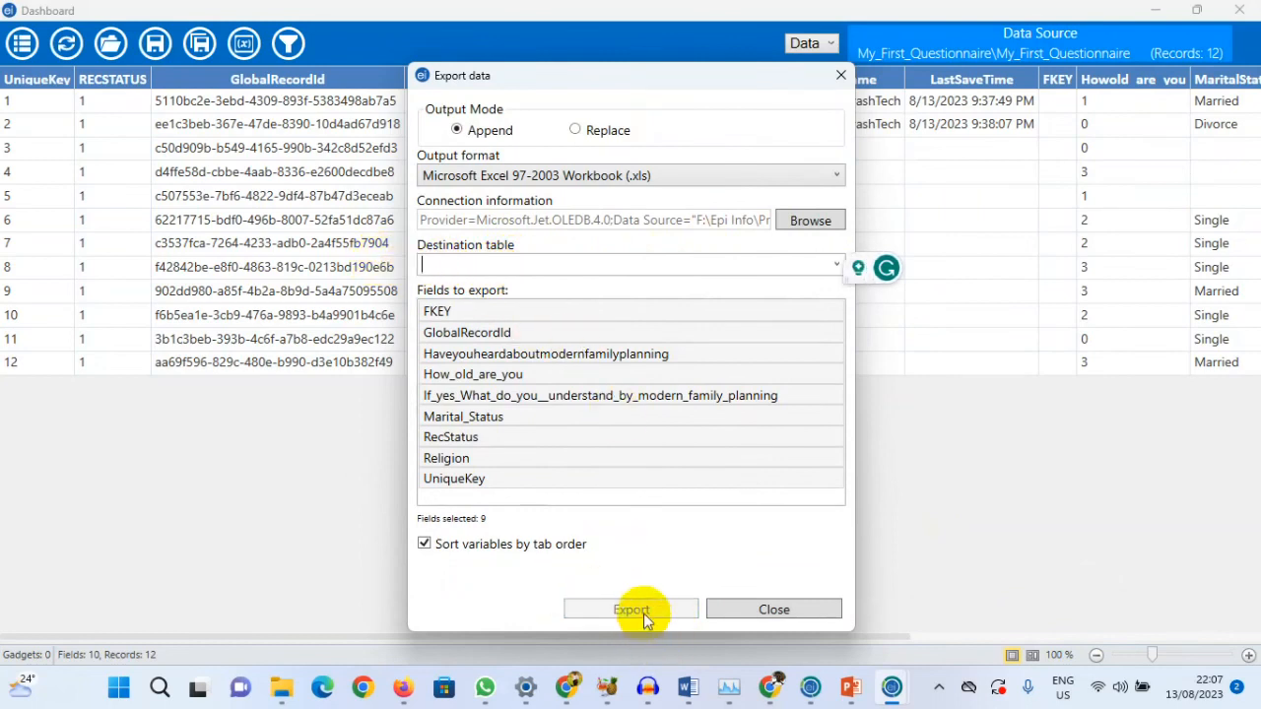
text(Table1)
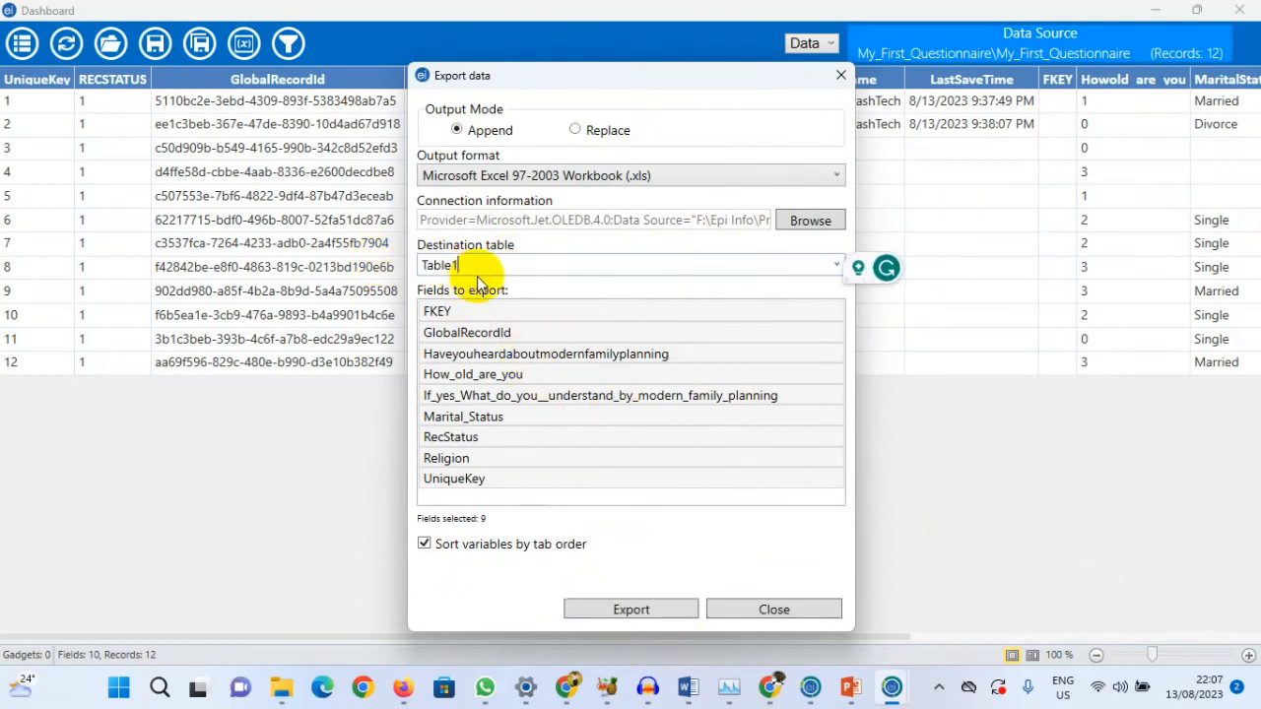
click(636, 610)
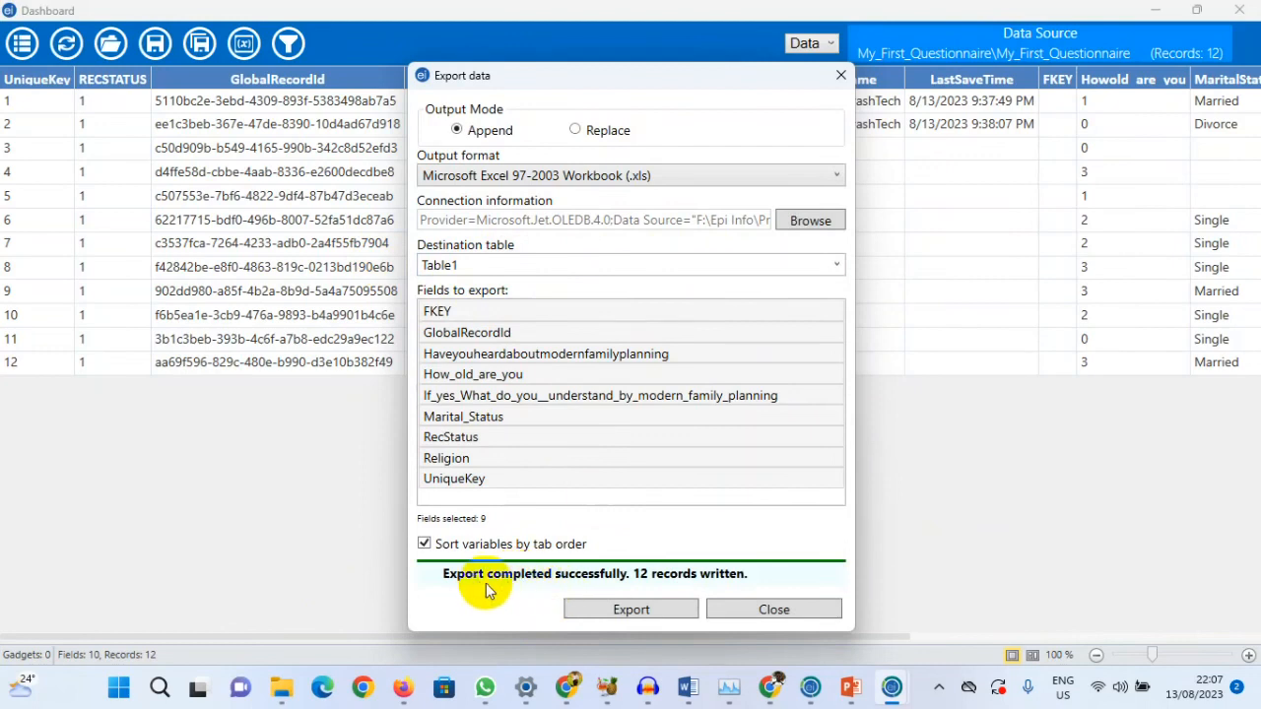
click(775, 610)
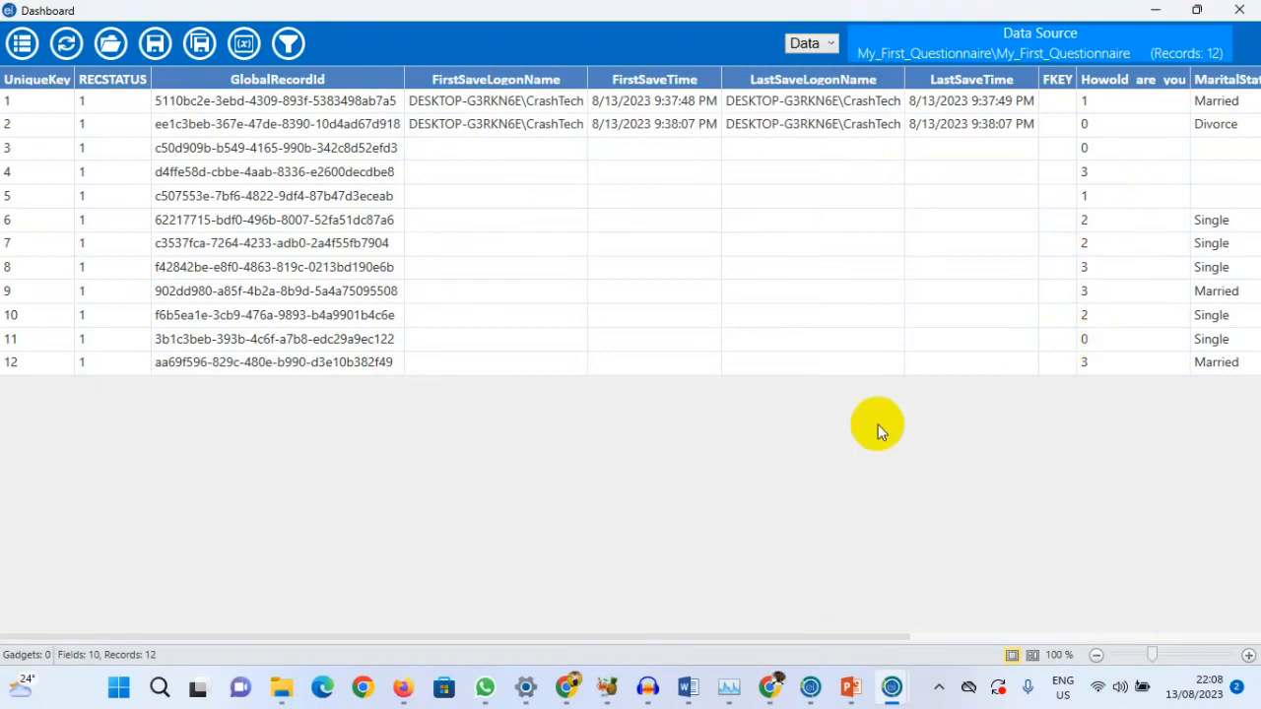
- Switch to File Explorer and open Health Questionnaire.xls from F: > Epi Info > Projects > My_First_Questionnaire
mouse_move(280, 690)
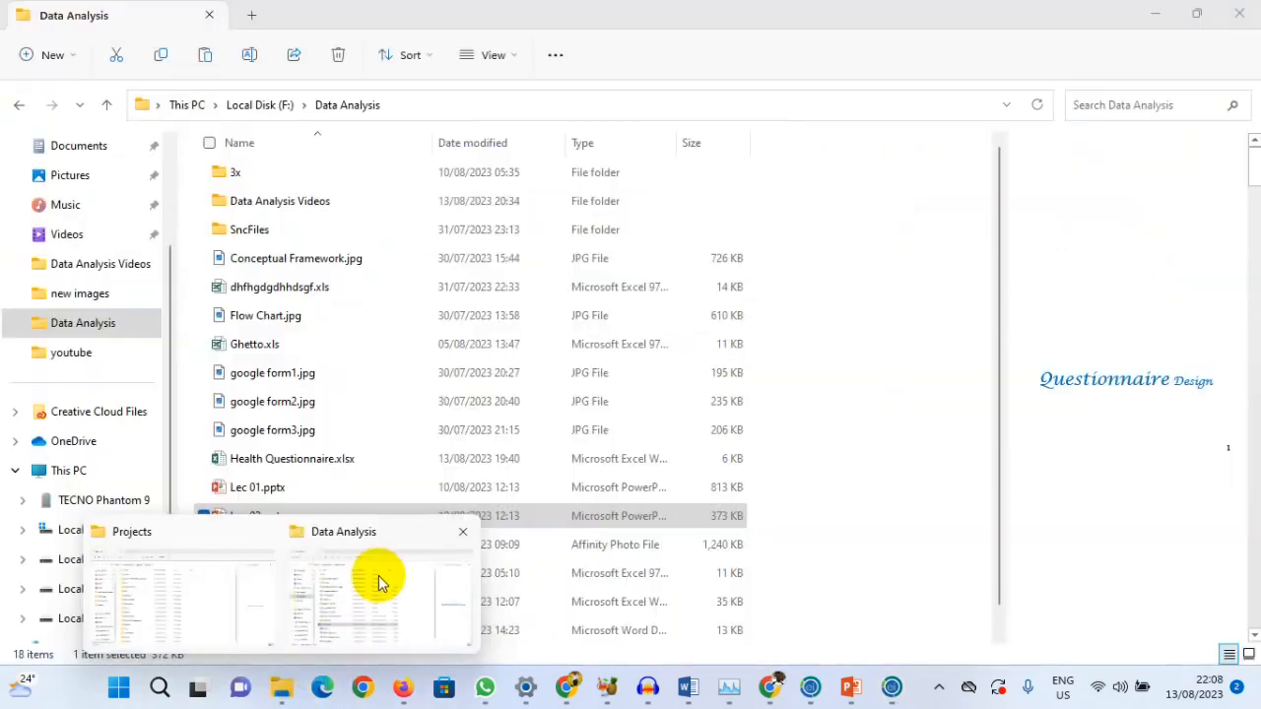
click(384, 574)
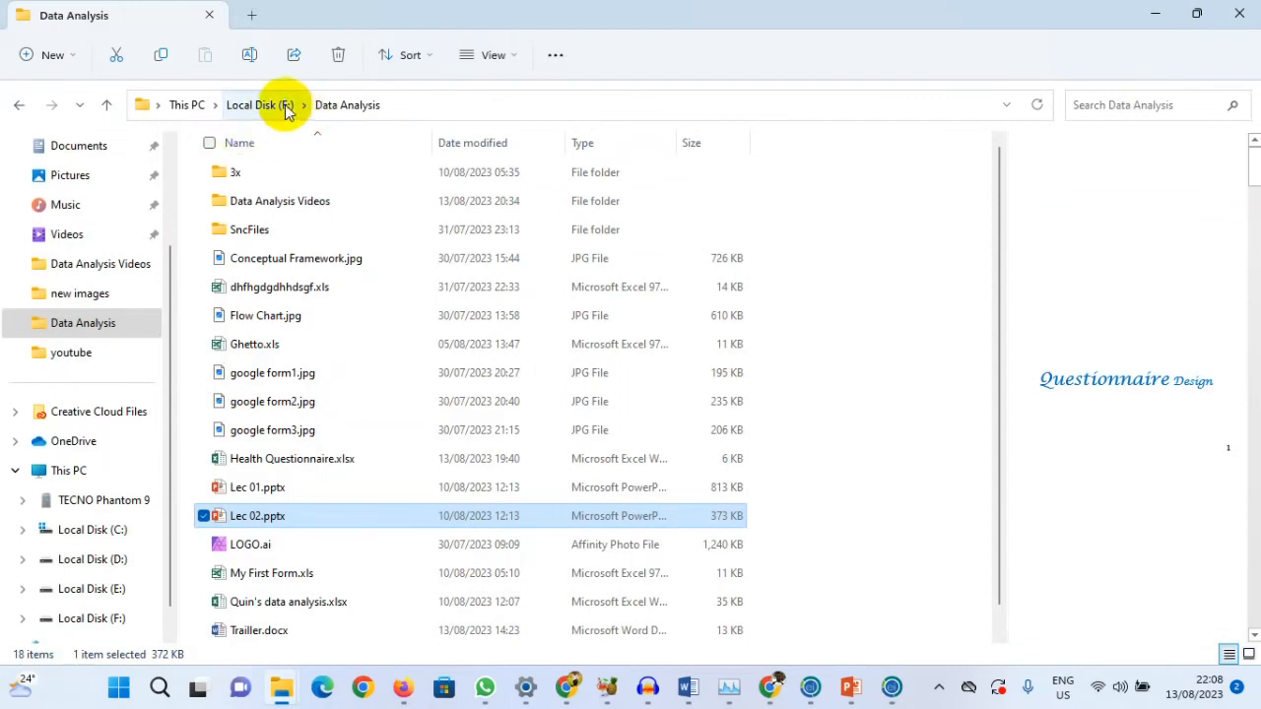
click(266, 106)
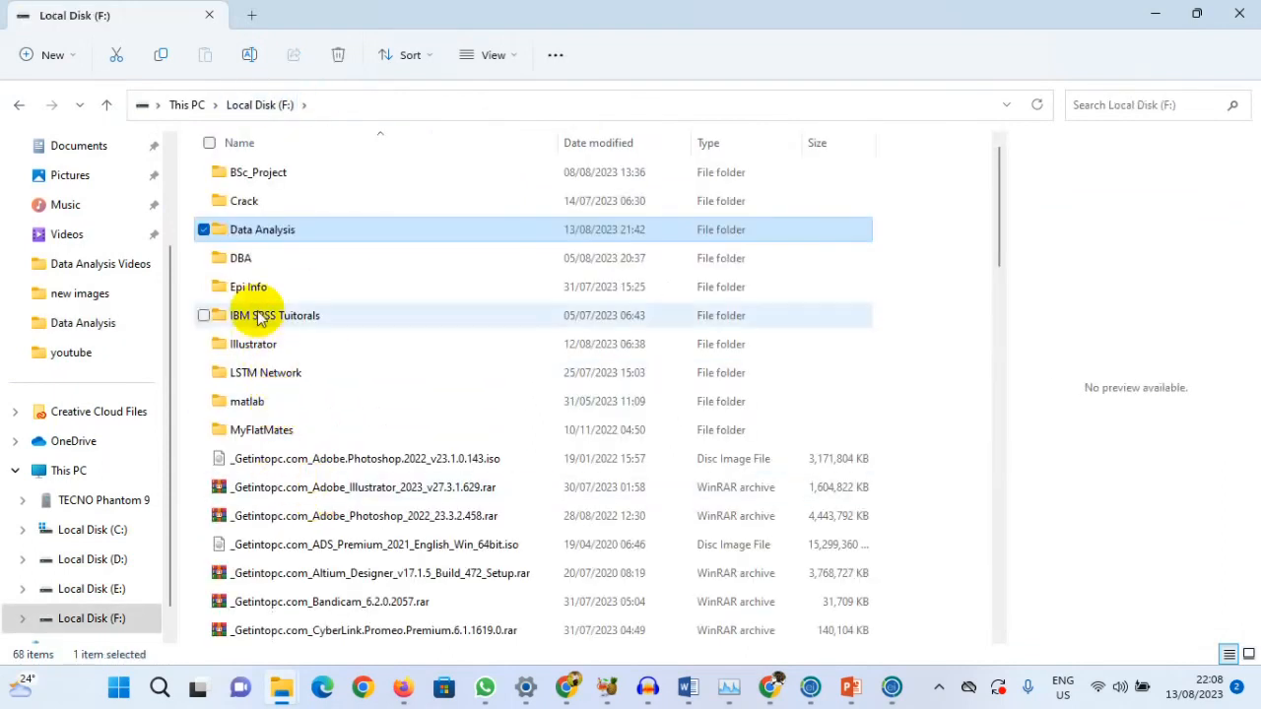
double_click(251, 288)
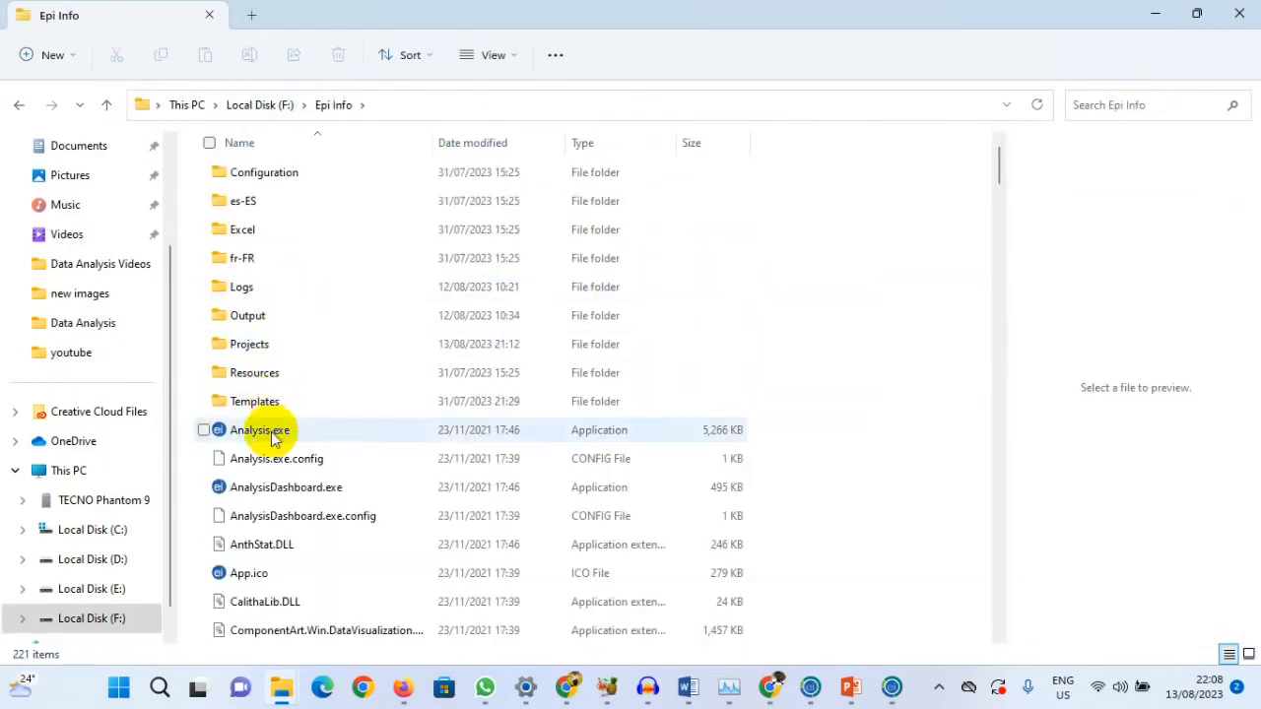
double_click(268, 345)
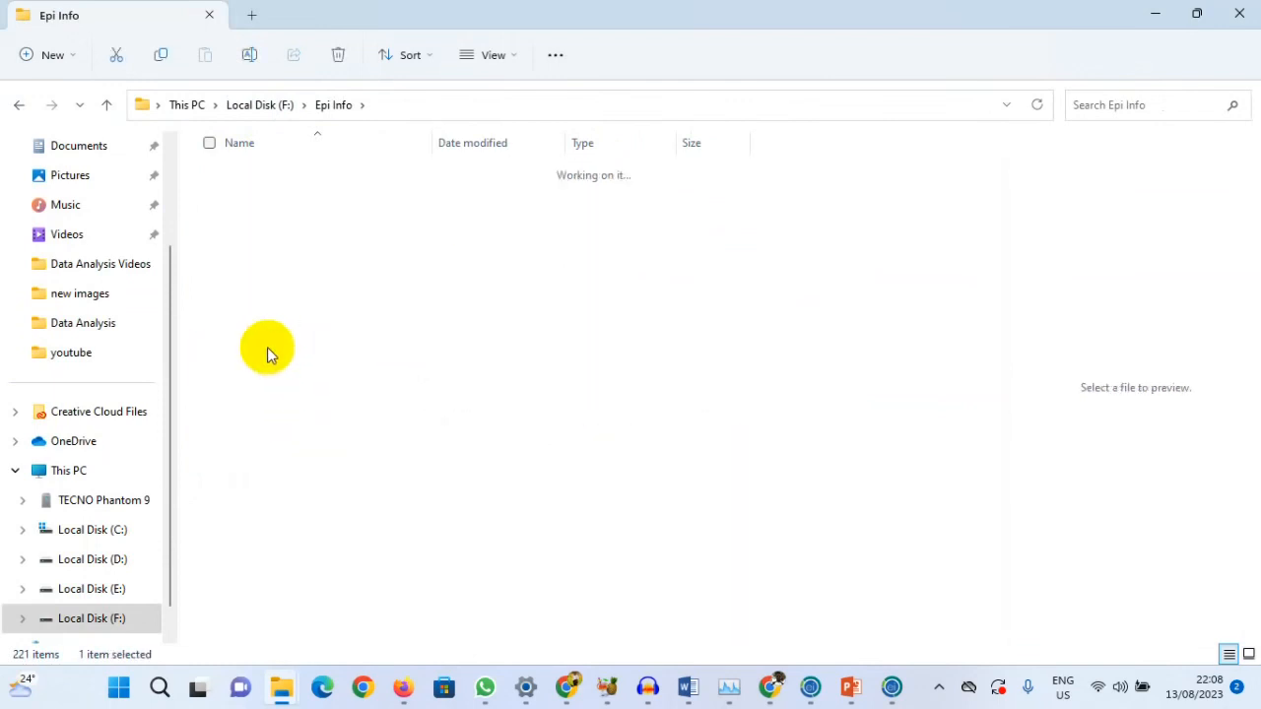
double_click(299, 517)
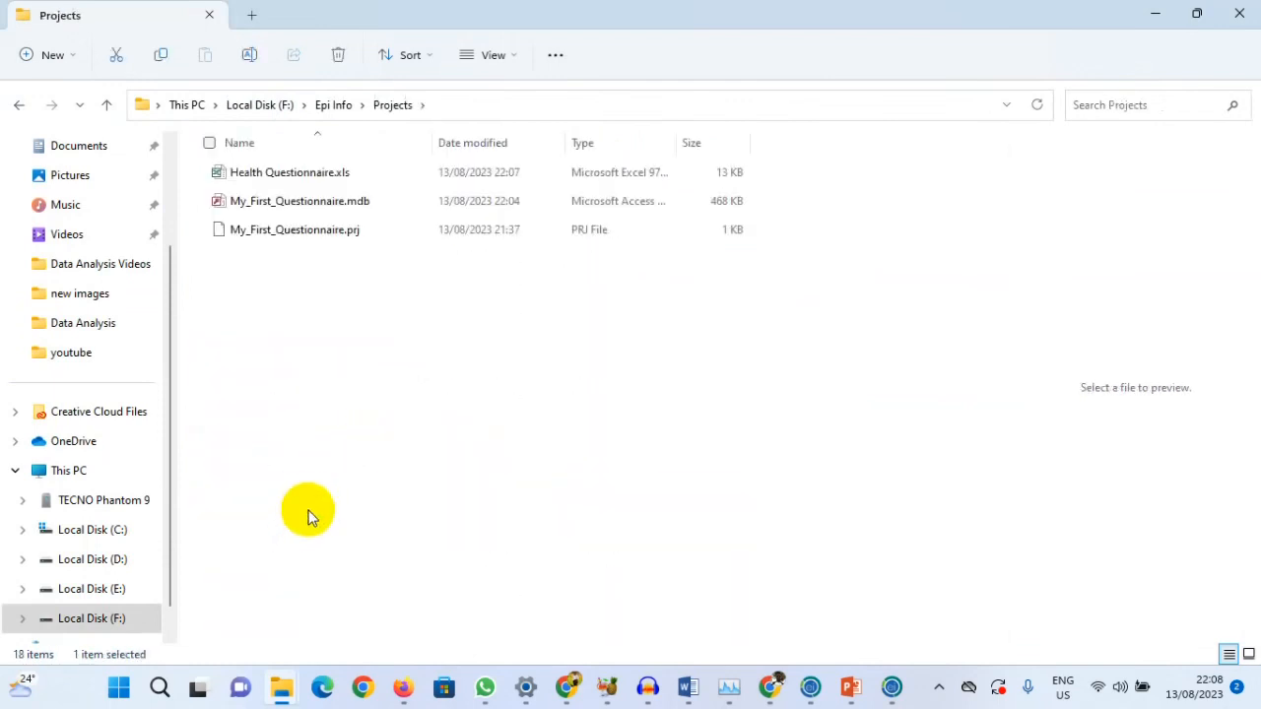
double_click(276, 173)
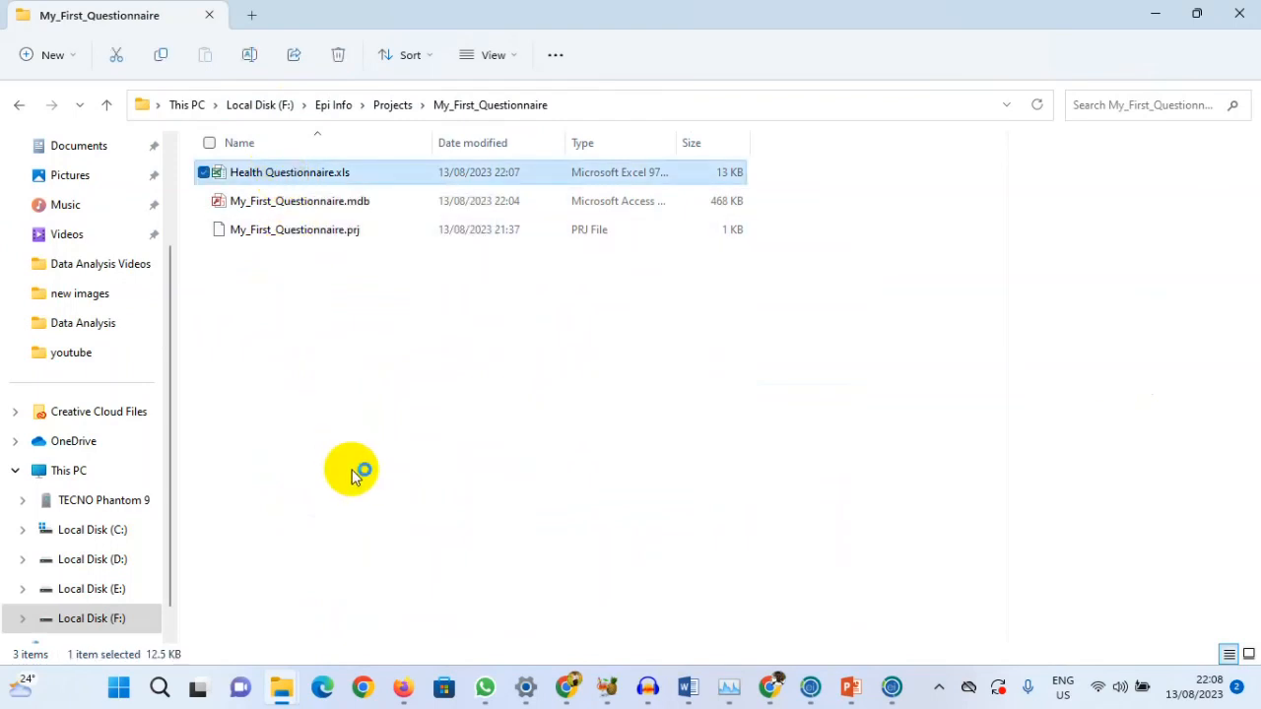